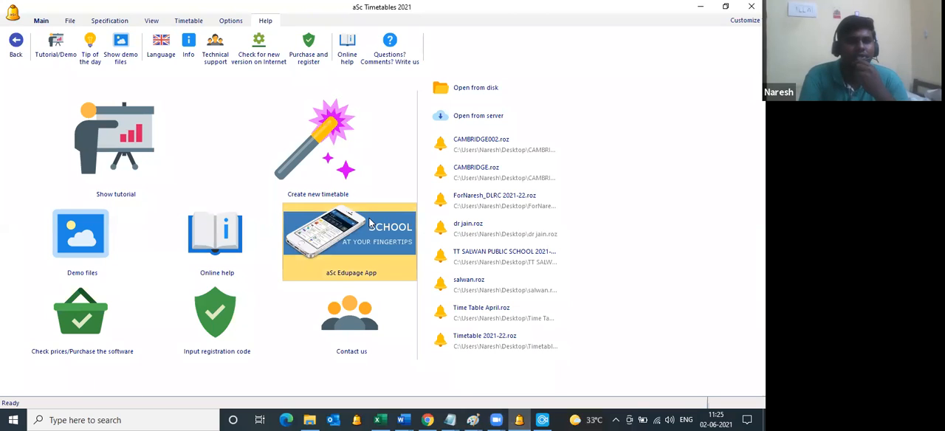
# Step: Check online for a new software version and review the registration and version details
pyautogui.click(264, 49)
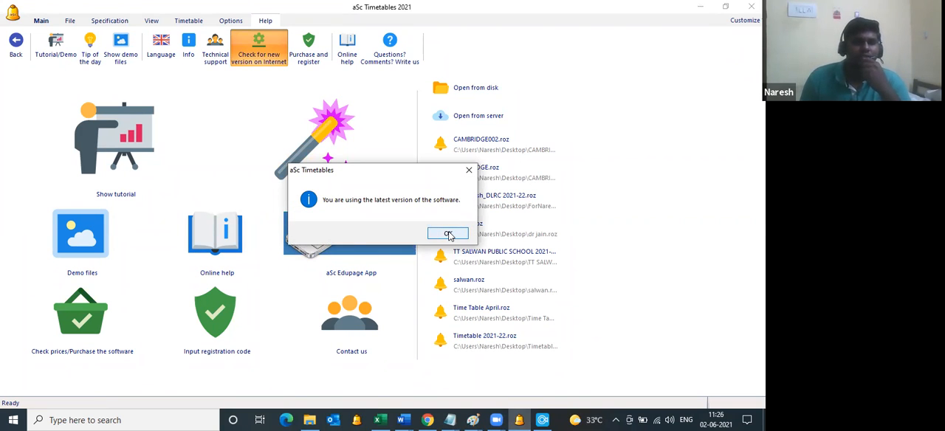
pyautogui.click(449, 235)
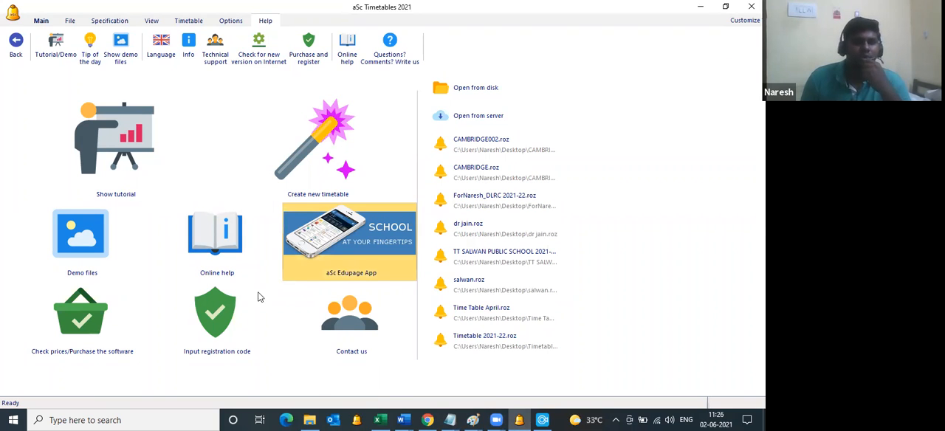
pyautogui.click(213, 311)
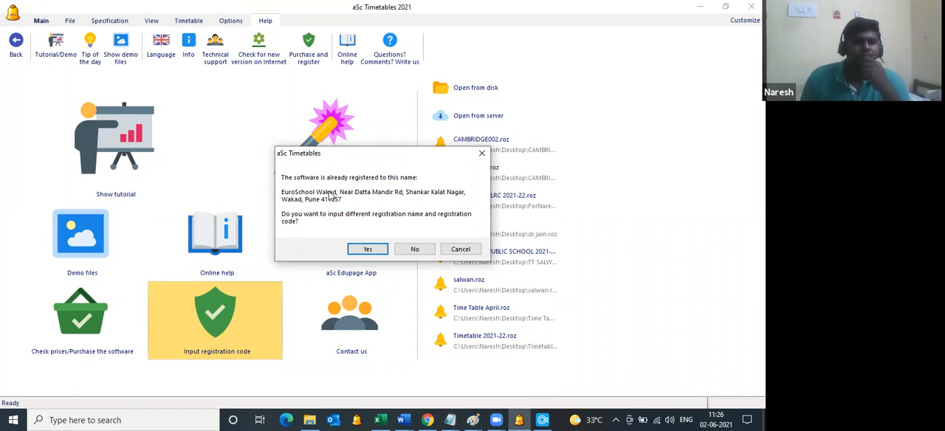
pyautogui.click(464, 251)
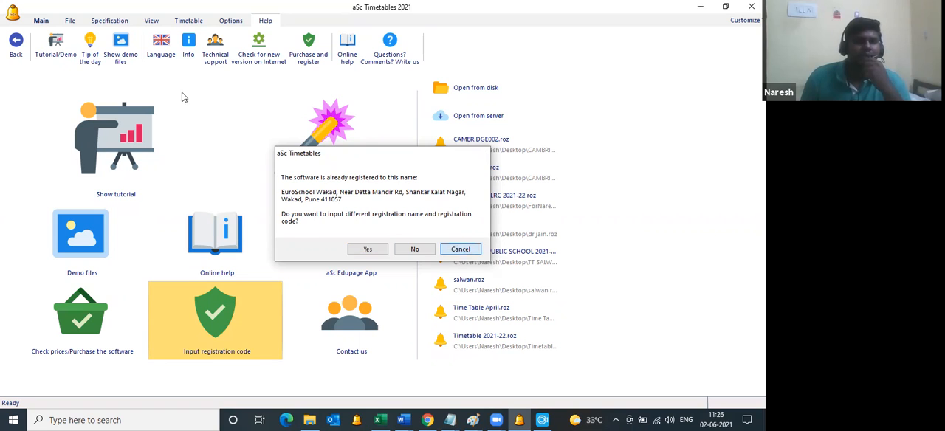
pyautogui.click(189, 49)
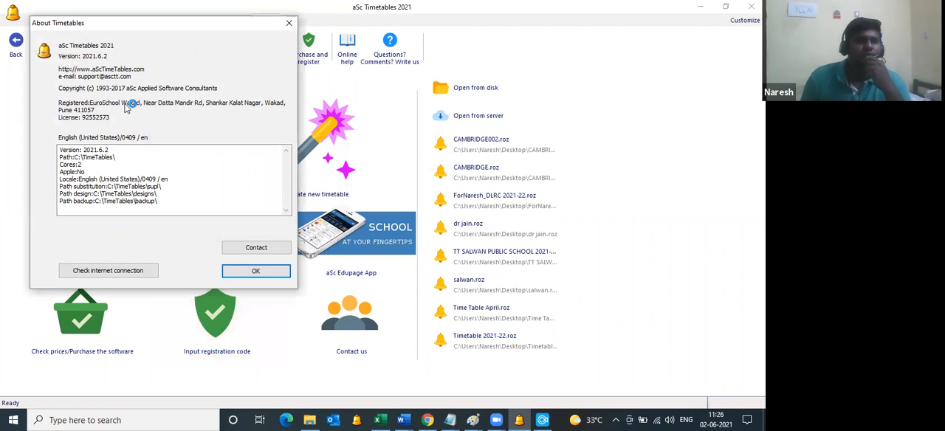
pyautogui.click(253, 271)
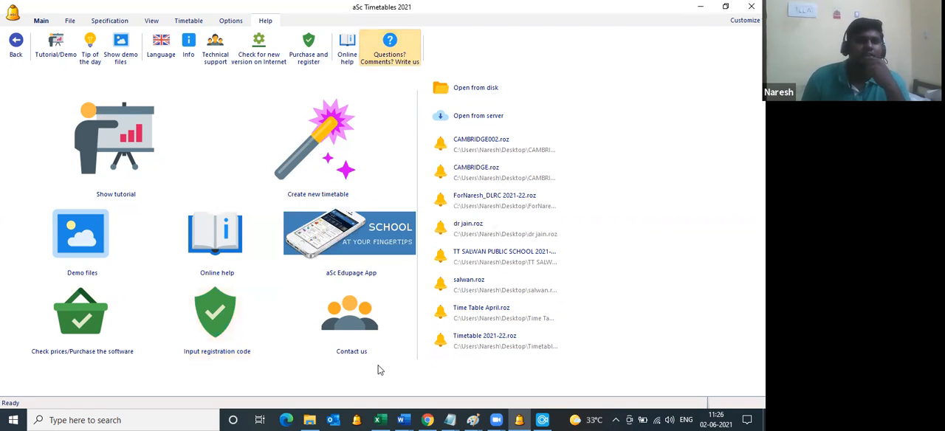
# Step: Switch to the Excel workbook and clear the old lesson entries in E6:I23 below the headers on Sheet6
pyautogui.click(380, 420)
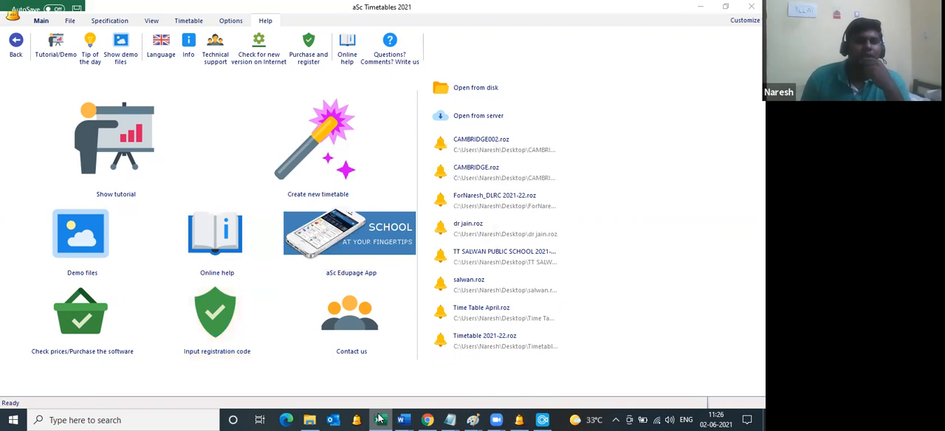
pyautogui.scroll(2, 211, 201)
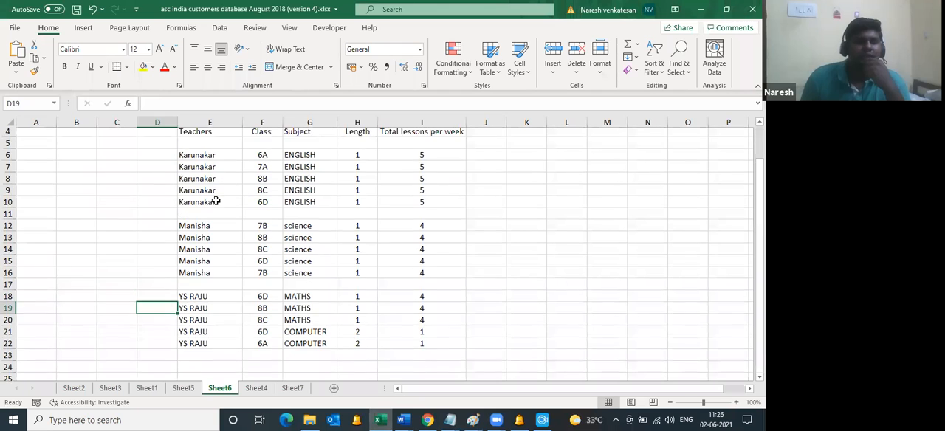
pyautogui.moveTo(196, 193); pyautogui.dragTo(433, 354)
pyautogui.press('Delete')
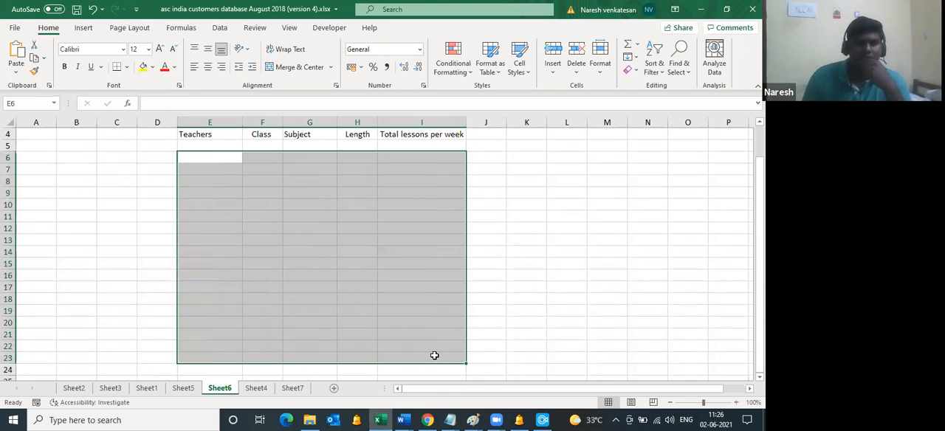
pyautogui.scroll(1, 204, 249)
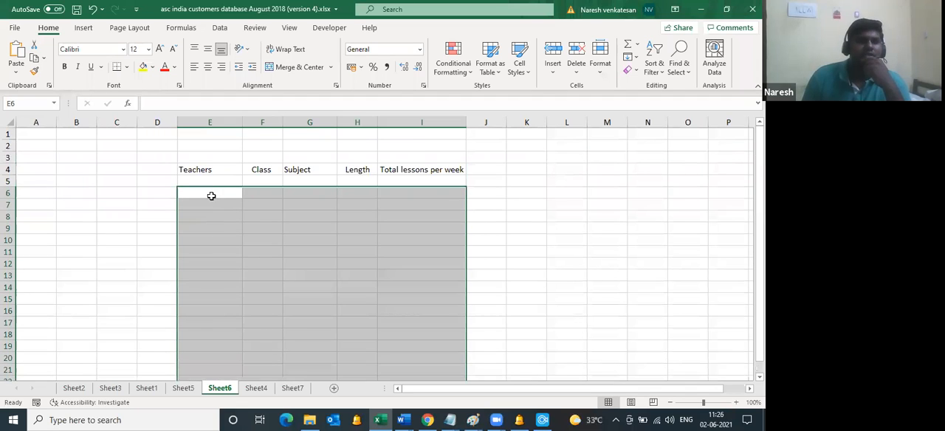
# Step: Enter the first teacher's full name in cell E6 under Teachers
pyautogui.click(211, 196)
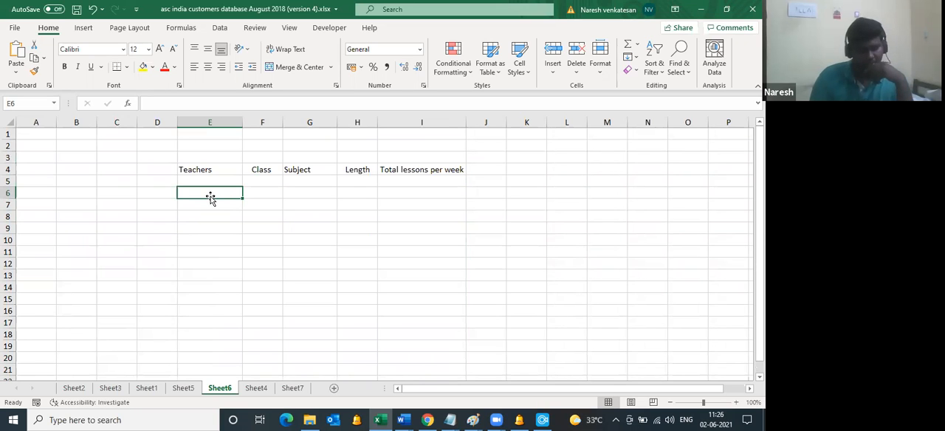
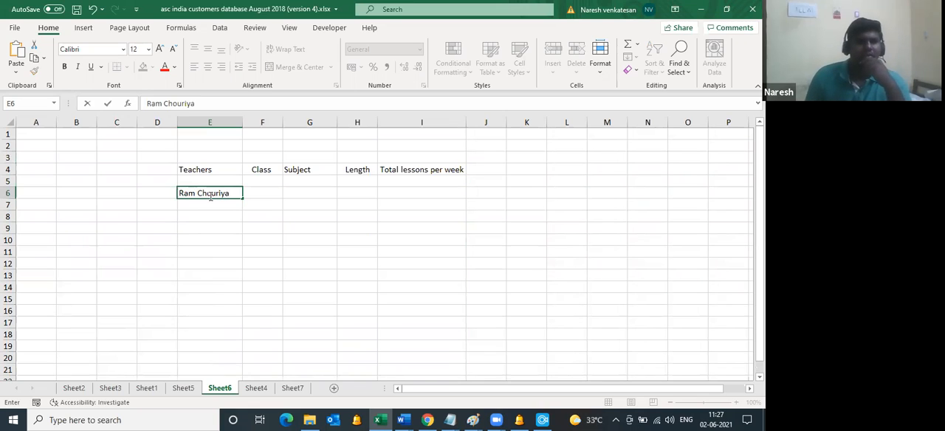
pyautogui.press('Tab')
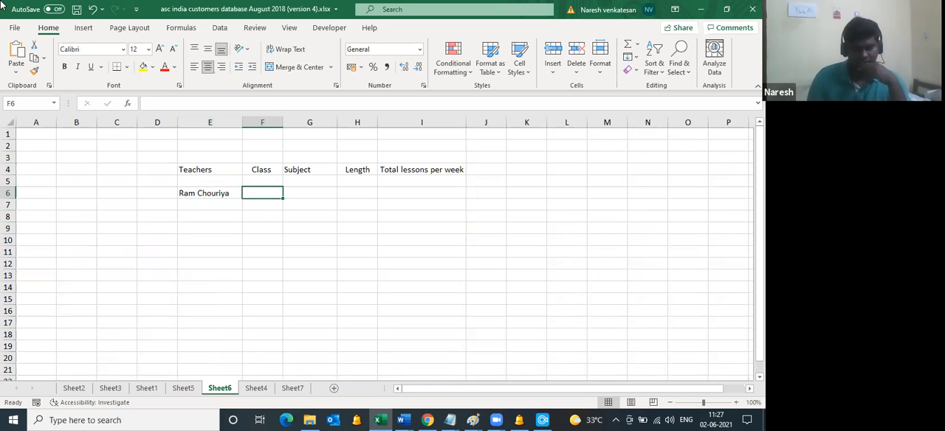
# Step: Complete row 6 with class 6A, subject Maths, length 1 and 5 total lessons per week
pyautogui.write('6A')
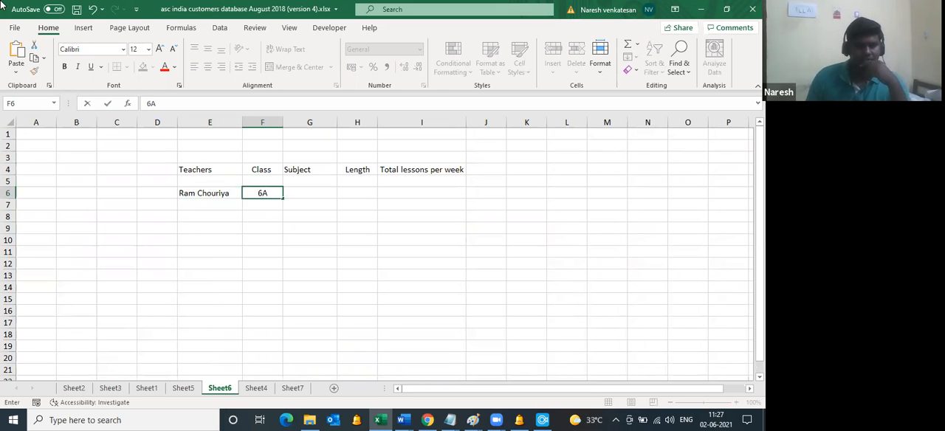
pyautogui.press('Tab')
pyautogui.write('Math')
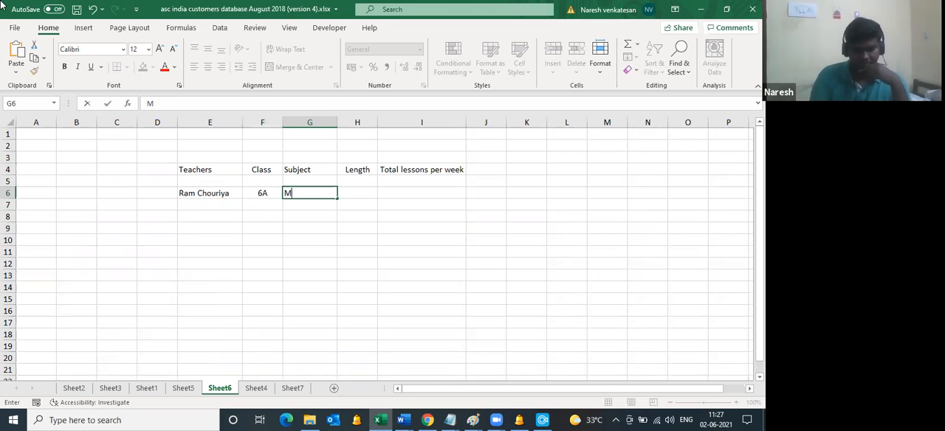
pyautogui.press('Tab')
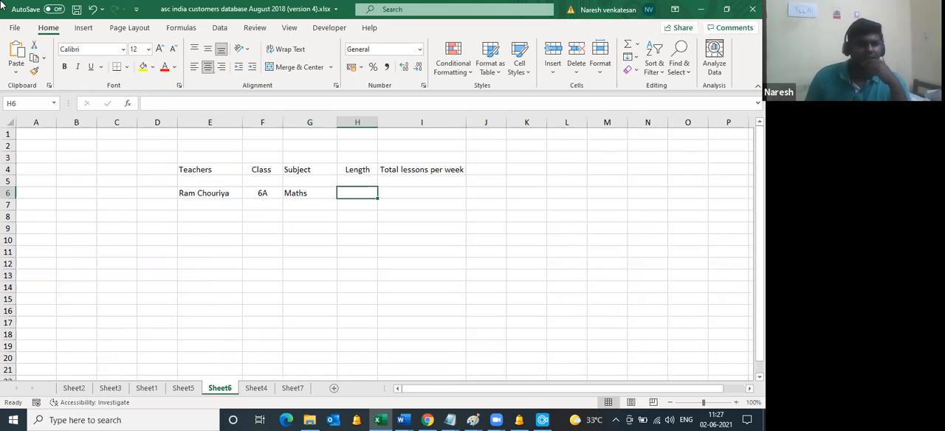
pyautogui.write('1')
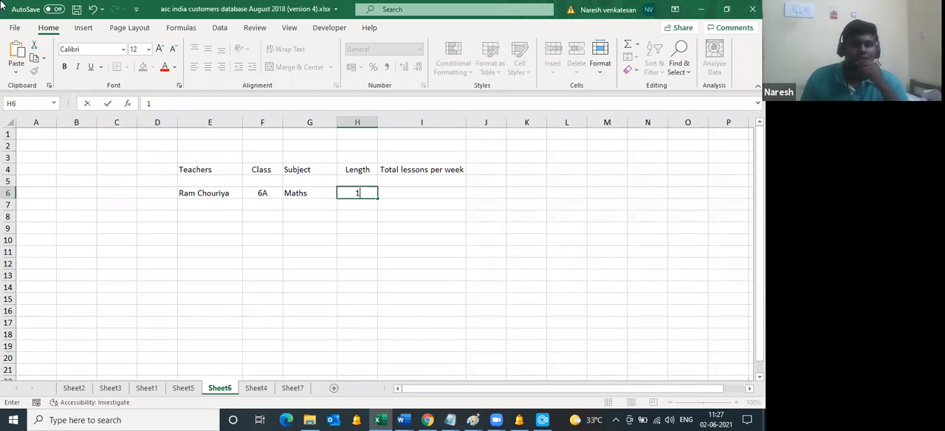
pyautogui.press('Tab')
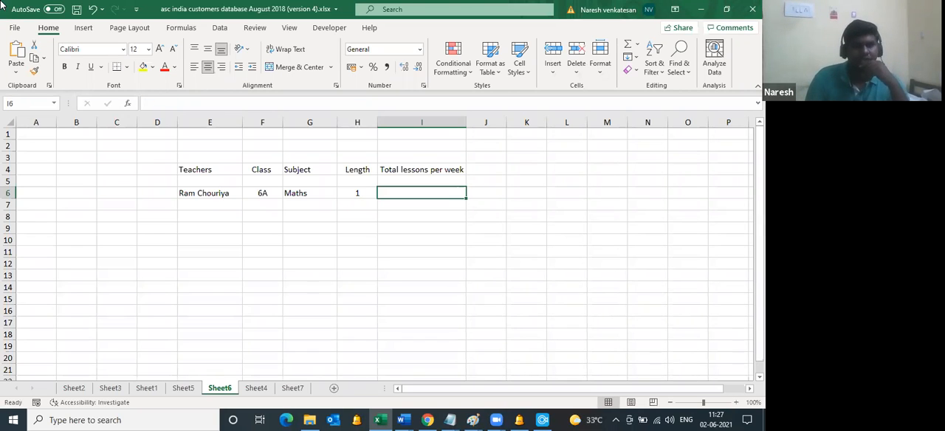
pyautogui.write('5')
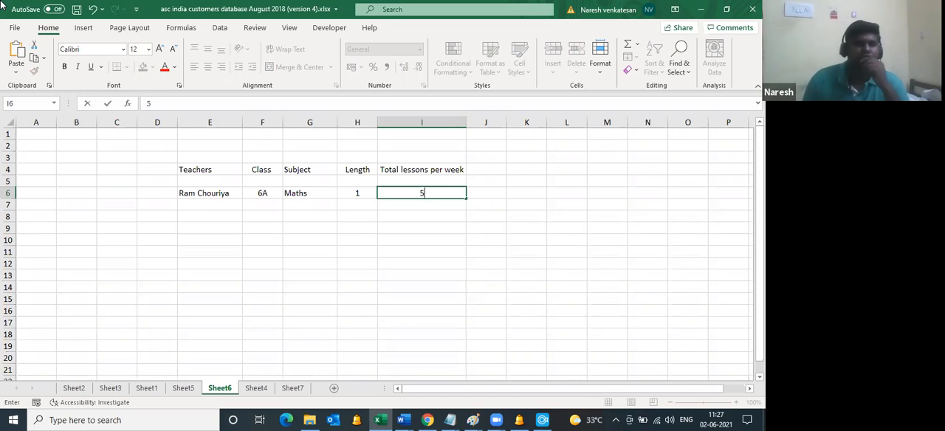
pyautogui.press('Tab')
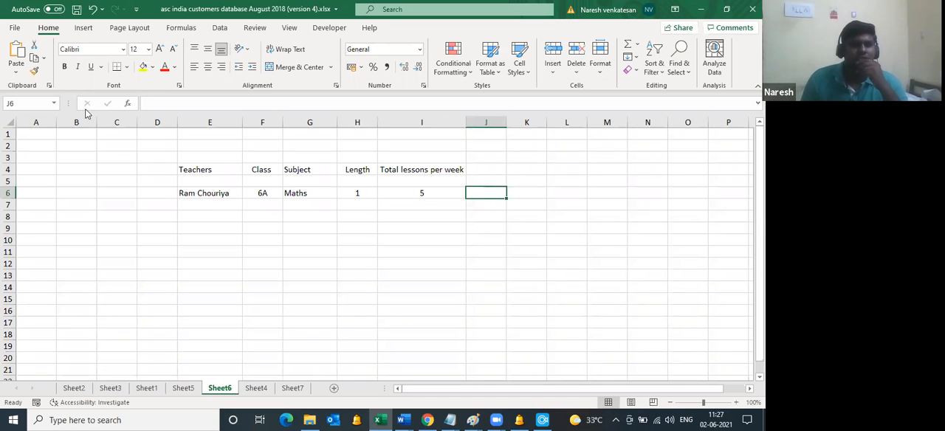
# Step: Copy the first teacher's row E6:I6 into rows 7 to 10
pyautogui.moveTo(215, 192); pyautogui.dragTo(426, 189)
pyautogui.hotkey('ctrl', 'c')
pyautogui.press('Down')
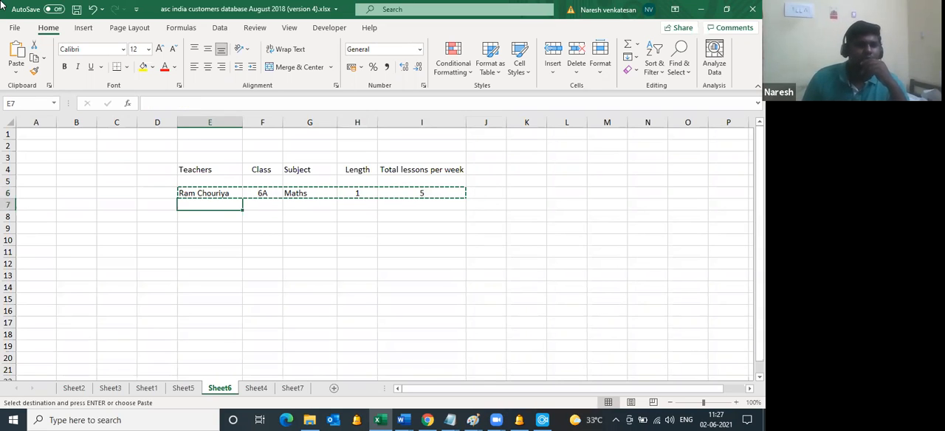
pyautogui.moveTo(224, 201); pyautogui.dragTo(438, 242)
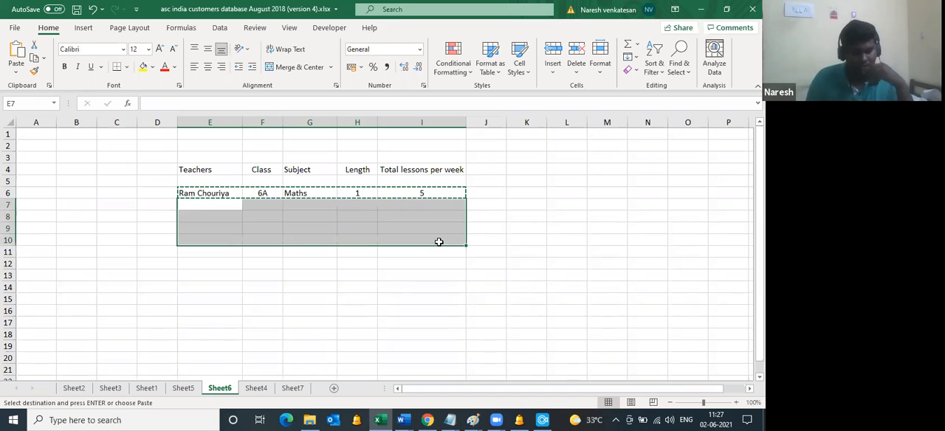
pyautogui.hotkey('ctrl', 'v')
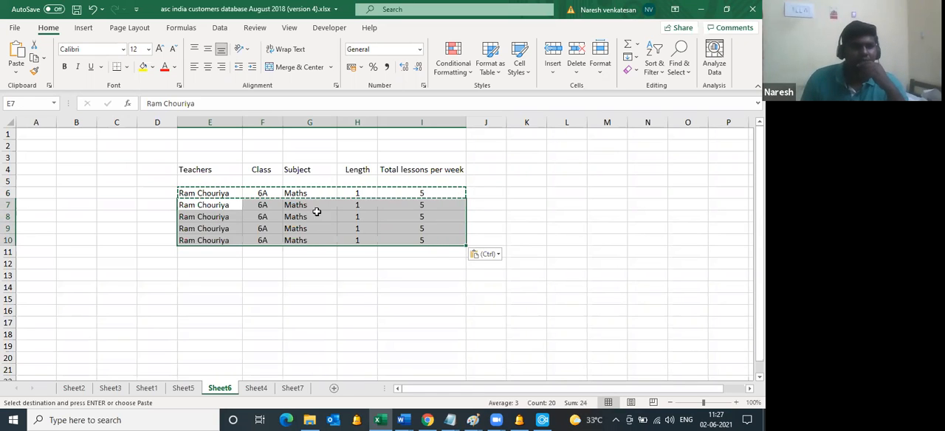
# Step: Change the classes in F7:F10 to 6B, 7A, 8C and 9A
pyautogui.click(264, 206)
pyautogui.write('6bb')
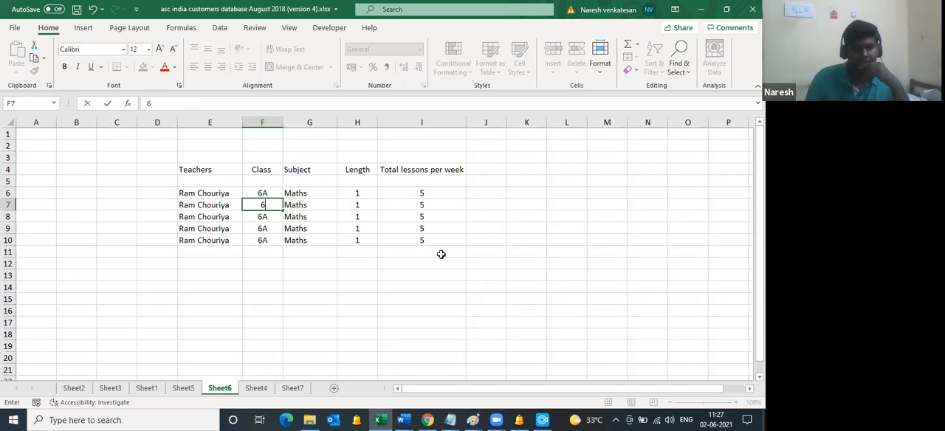
pyautogui.press('BackSpace')
pyautogui.press('BackSpace')
pyautogui.write('B')
pyautogui.press('Return')
pyautogui.write('7A')
pyautogui.press('Return')
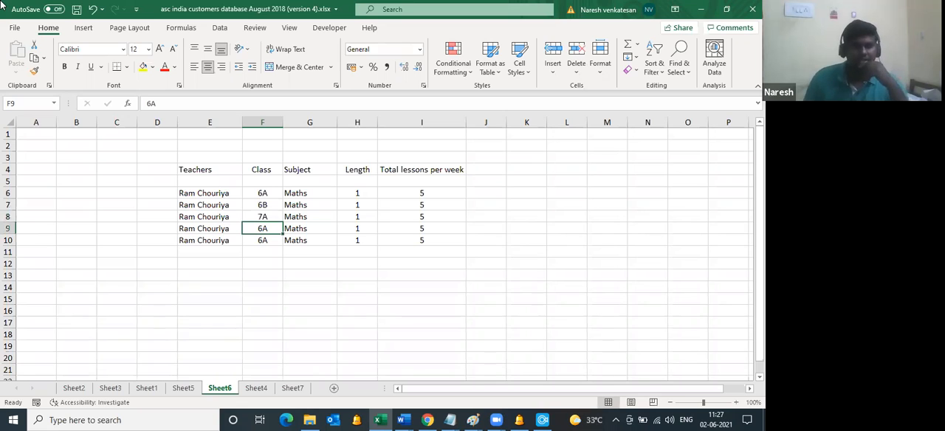
pyautogui.write('8C')
pyautogui.press('Return')
pyautogui.write('9')
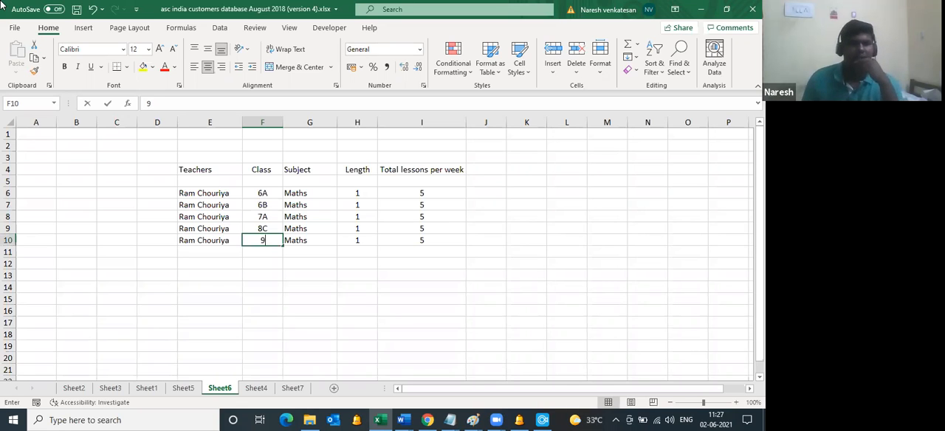
pyautogui.write('A')
pyautogui.press('Tab')
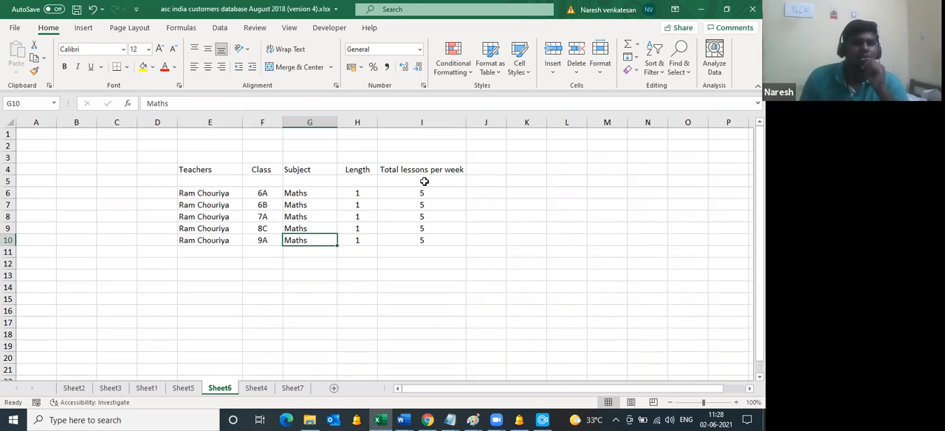
# Step: Enter the second teacher's full name in cell E12, leaving row 11 blank
pyautogui.moveTo(199, 192); pyautogui.dragTo(422, 193)
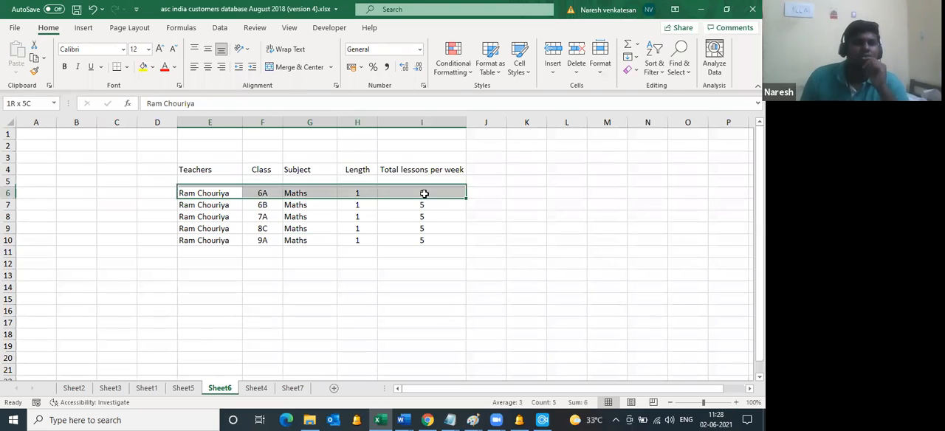
pyautogui.click(215, 264)
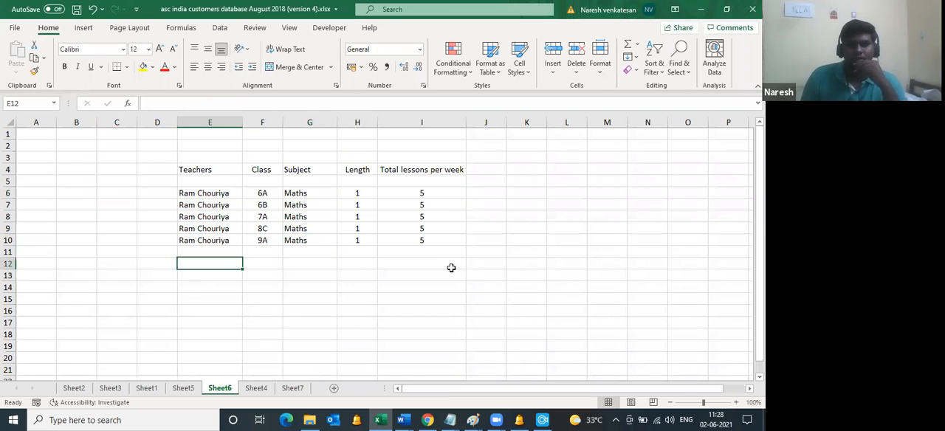
pyautogui.write('dILIP')
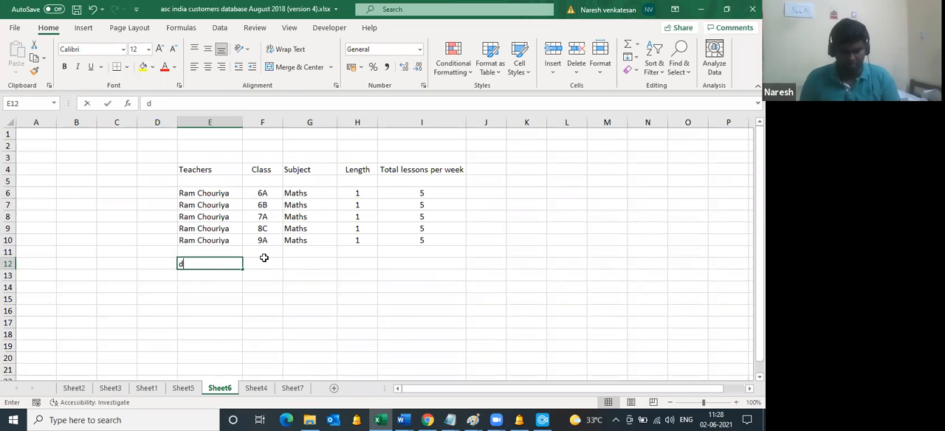
pyautogui.press('BackSpace')
pyautogui.press('BackSpace')
pyautogui.press('BackSpace')
pyautogui.press('BackSpace')
pyautogui.press('BackSpace')
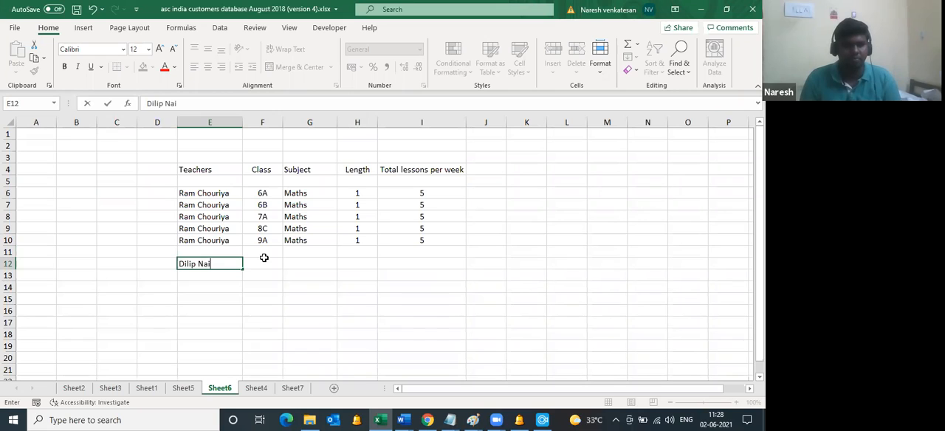
pyautogui.click(265, 261)
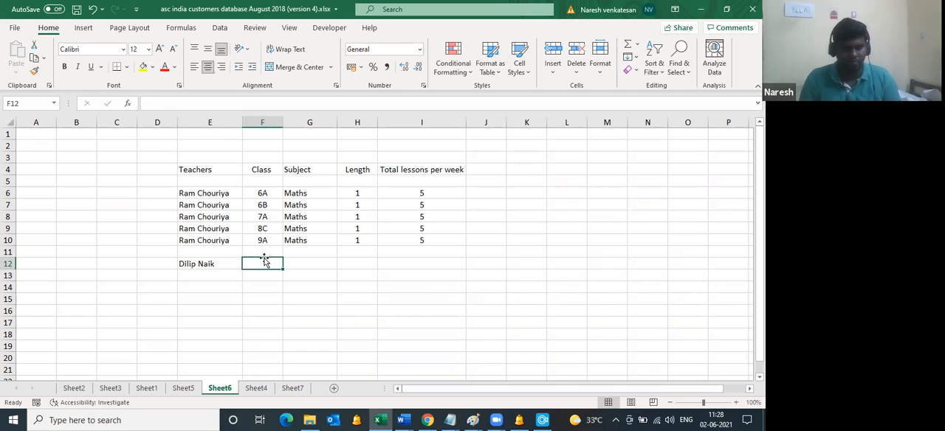
# Step: Complete row 12 with class 5A, subject Computer, length 1 and 3 total lessons per week
pyautogui.write('5')
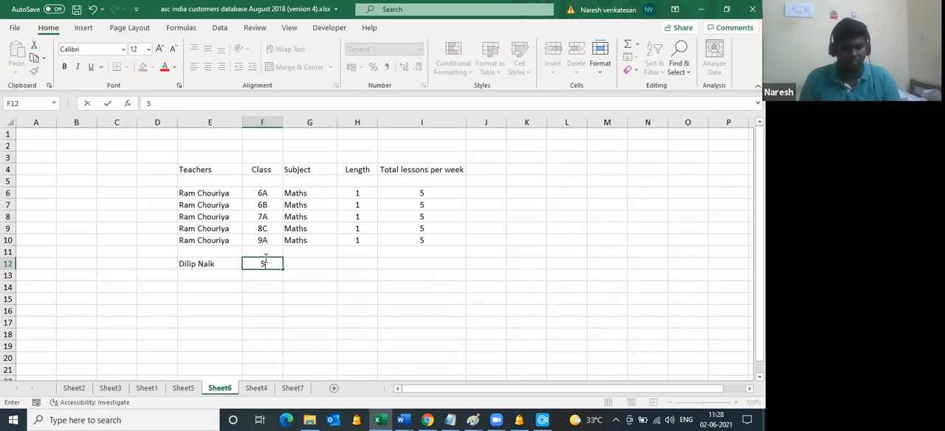
pyautogui.write('A')
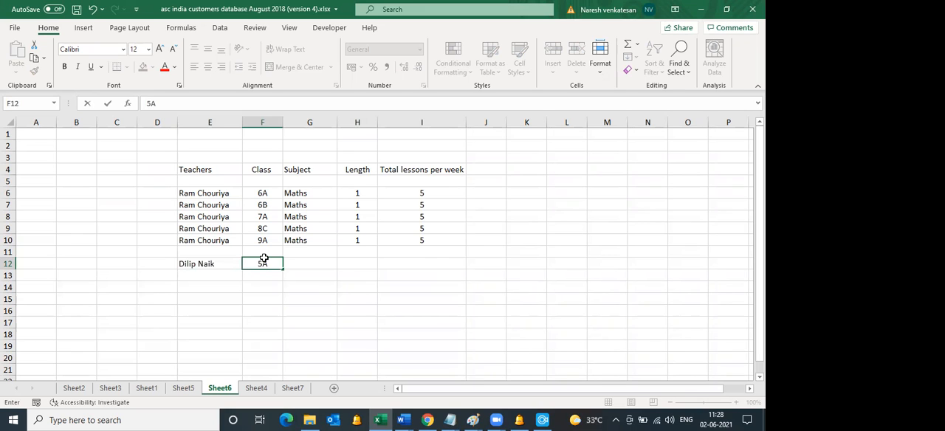
pyautogui.press('Tab')
pyautogui.write('Computer')
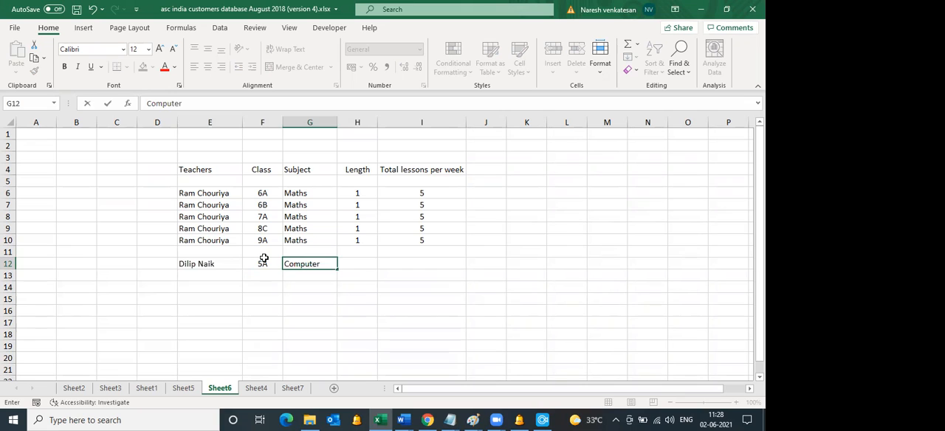
pyautogui.press('Tab')
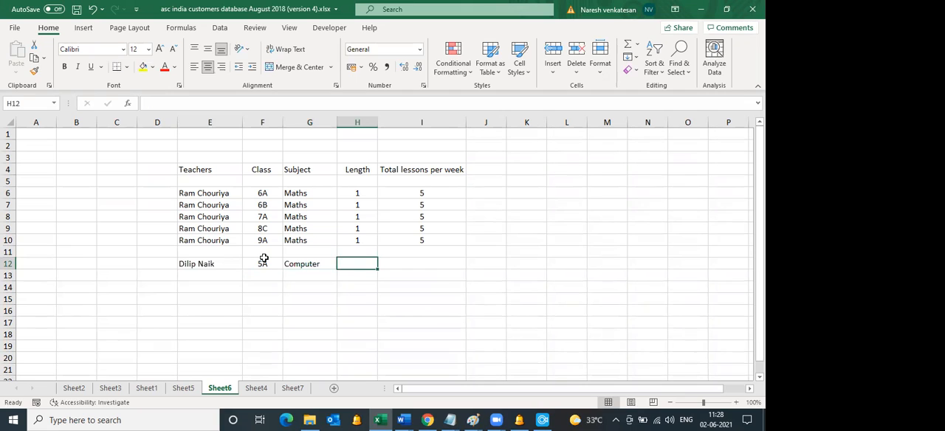
pyautogui.write('1')
pyautogui.press('Tab')
pyautogui.write('3')
pyautogui.press('Return')
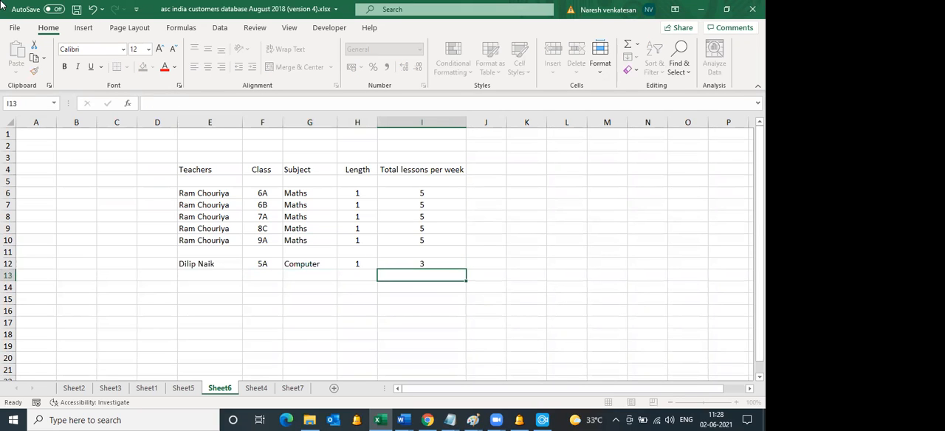
# Step: Copy the second teacher's row E12:I12 into rows 13 to 16
pyautogui.moveTo(232, 260); pyautogui.dragTo(403, 264)
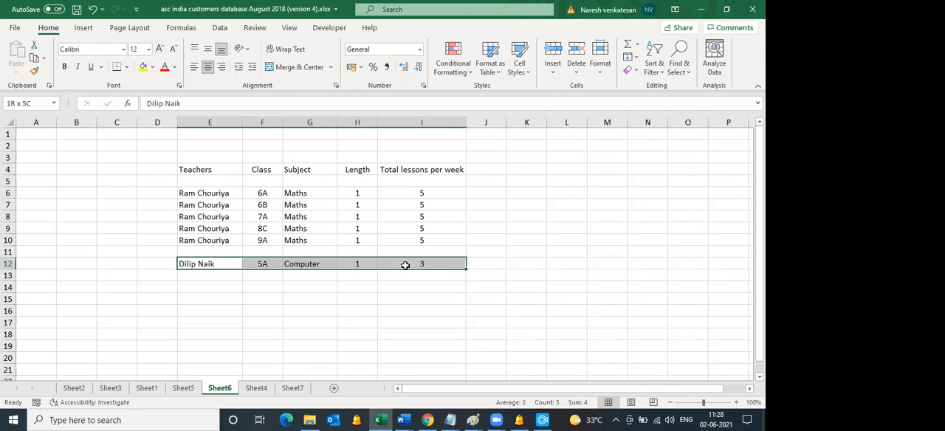
pyautogui.hotkey('ctrl', 'c')
pyautogui.click(213, 276)
pyautogui.hotkey('ctrl', 'v')
pyautogui.moveTo(204, 287); pyautogui.dragTo(203, 306)
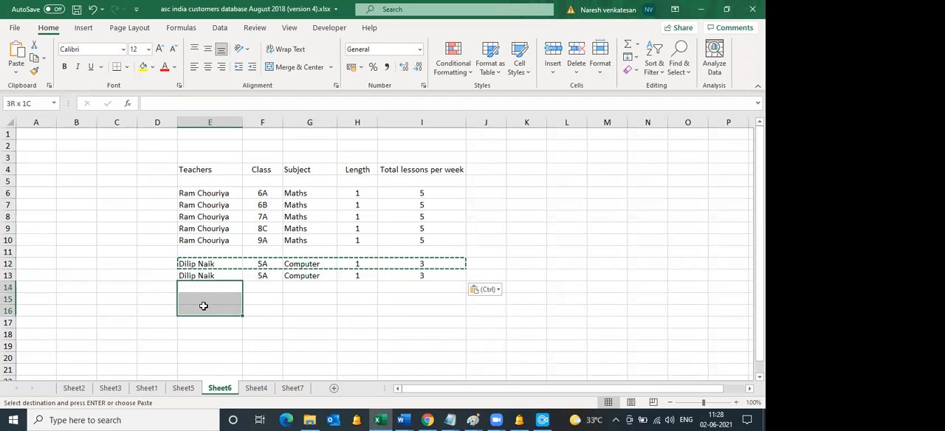
pyautogui.hotkey('ctrl', 'v')
pyautogui.click(263, 276)
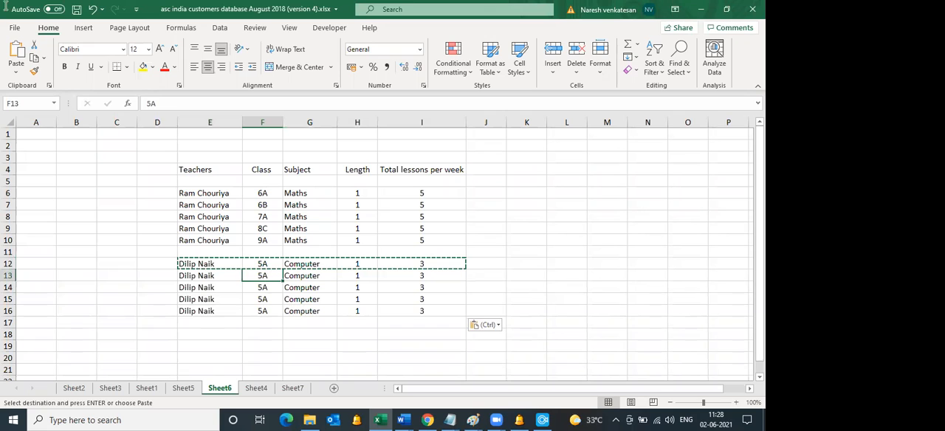
pyautogui.write('5b')
pyautogui.press('Return')
pyautogui.write('5c')
pyautogui.press('Return')
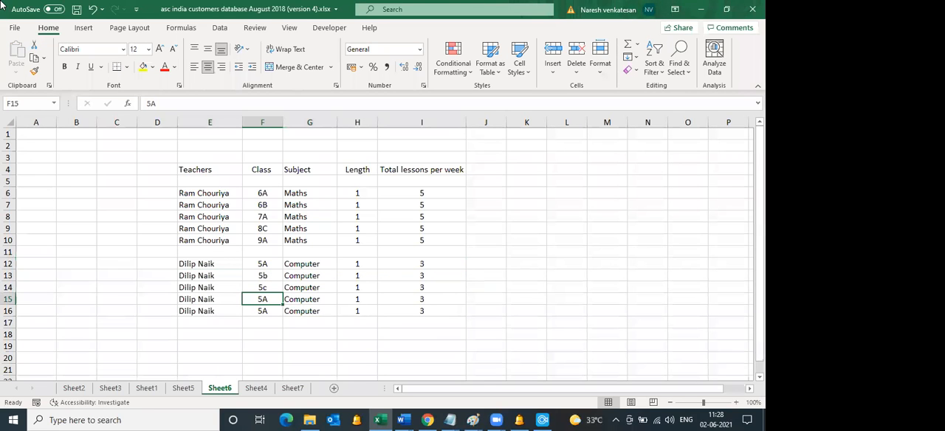
# Step: Change the classes in F13:F16 to 5B, 5C, 6A and 6C, with capital letters
pyautogui.press('Up')
pyautogui.press('Up')
pyautogui.write('5')
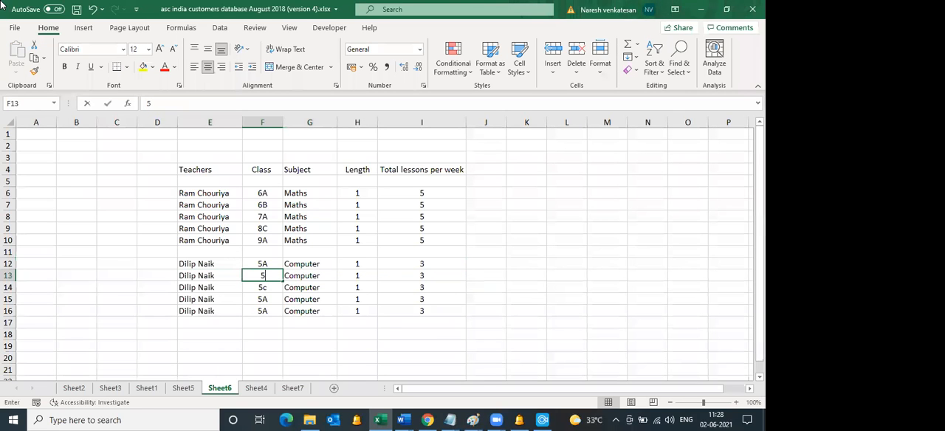
pyautogui.write('B')
pyautogui.press('Return')
pyautogui.write('5C')
pyautogui.press('Return')
pyautogui.write('6A')
pyautogui.press('Return')
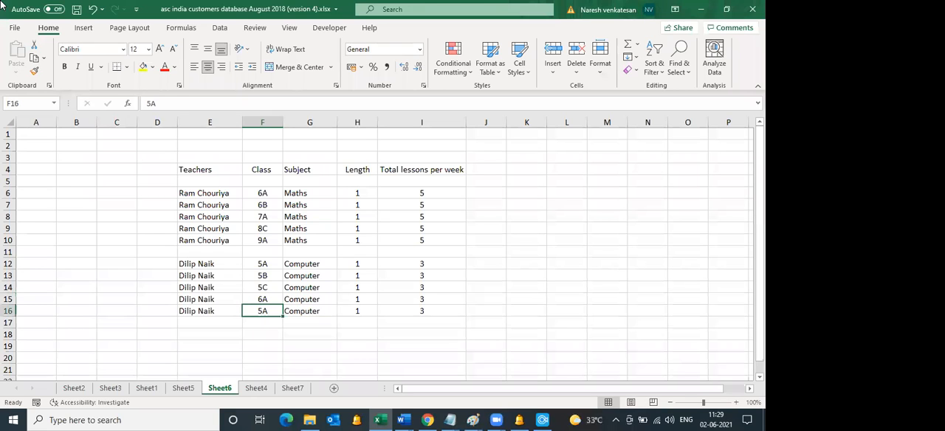
pyautogui.write('6C')
pyautogui.press('Tab')
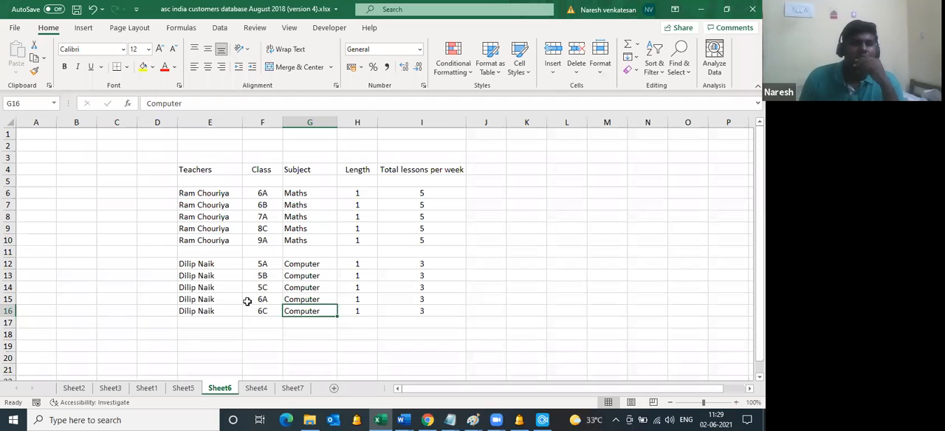
# Step: Copy the second teacher's name from E16 into cell E18, leaving row 17 blank
pyautogui.click(209, 334)
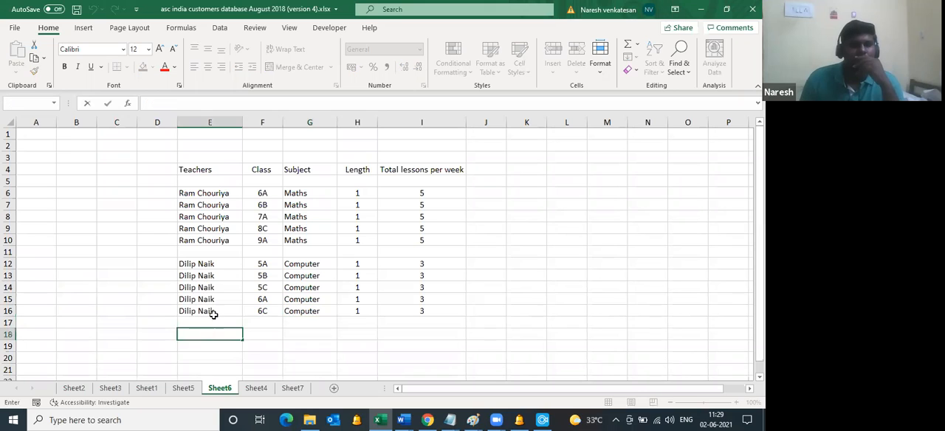
pyautogui.scroll(-3, 213, 315)
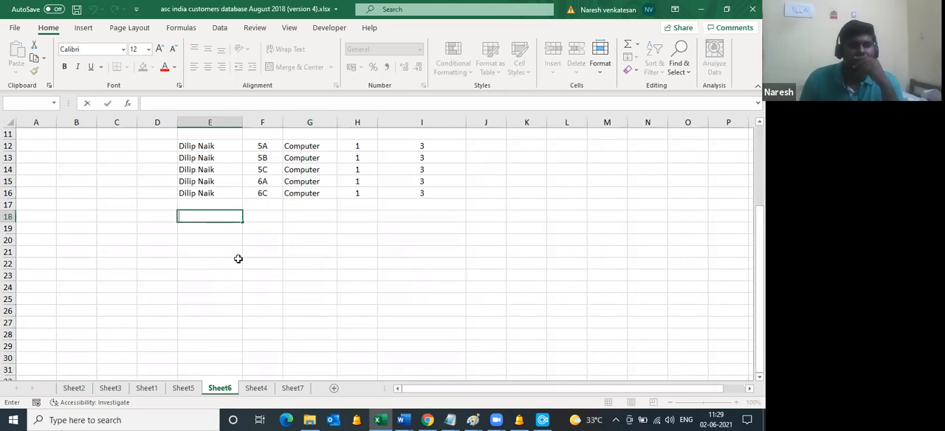
pyautogui.click(206, 195)
pyautogui.hotkey('ctrl', 'c')
pyautogui.click(206, 213)
pyautogui.hotkey('ctrl', 'v')
# Step: Append a comma and the first teacher's name, copied from E7, to the name in E18
pyautogui.scroll(4, 206, 214)
pyautogui.click(206, 204)
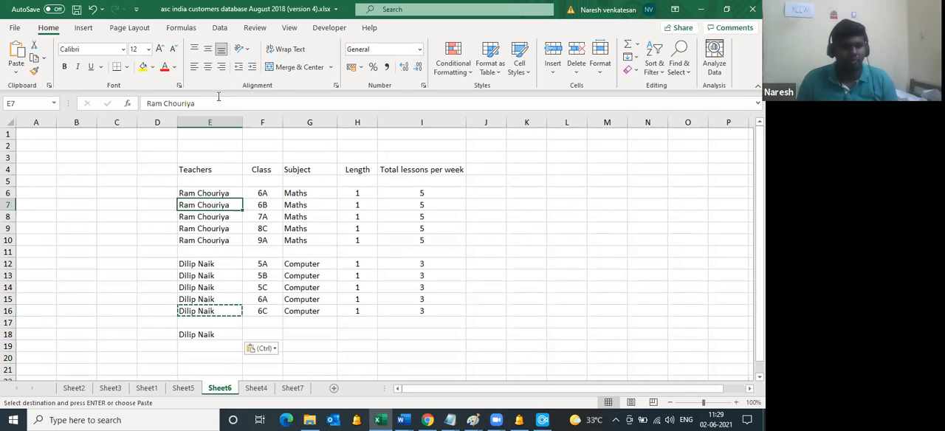
pyautogui.press('F2')
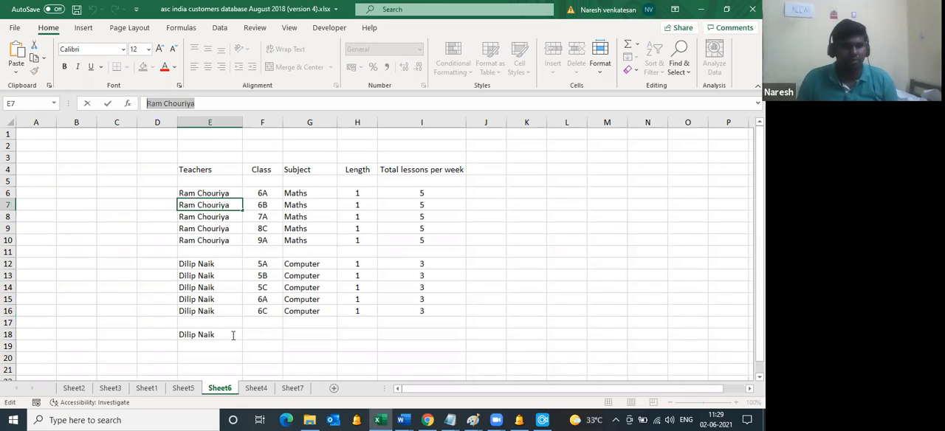
pyautogui.doubleClick(233, 334)
pyautogui.write(',')
pyautogui.hotkey('ctrl', 'v')
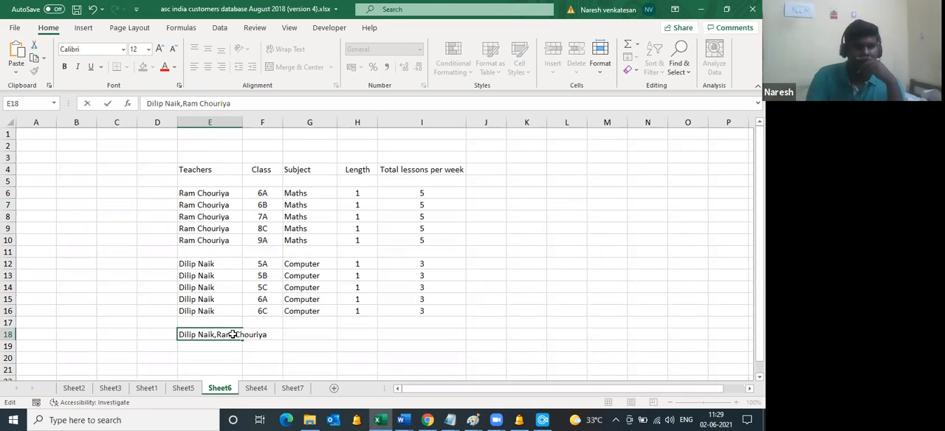
pyautogui.press('Tab')
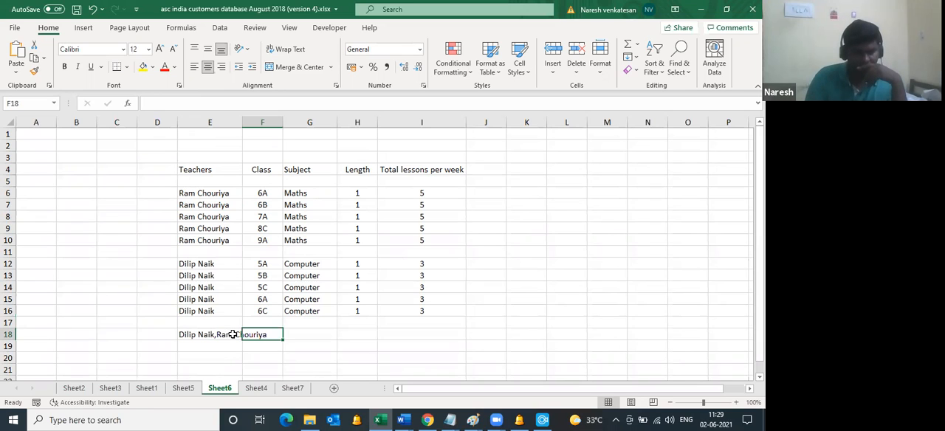
# Step: Enter the joint classes 5A,5B in F18 and widen column E to fit both teachers' names
pyautogui.write('5')
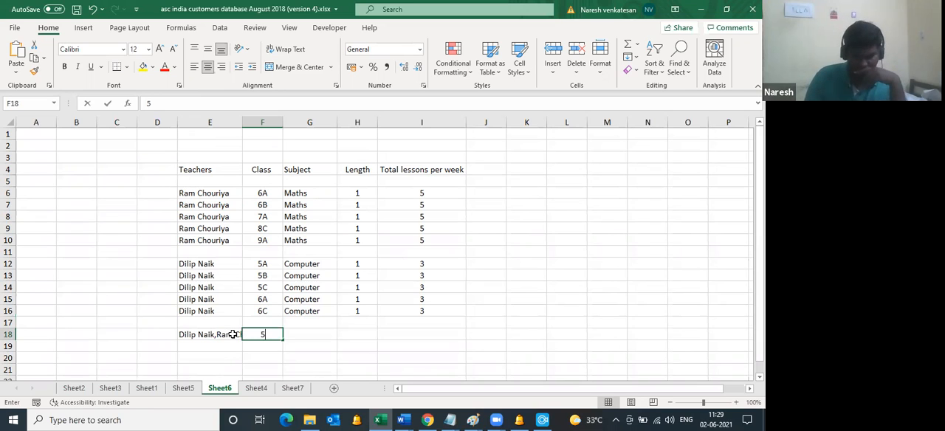
pyautogui.write('A,')
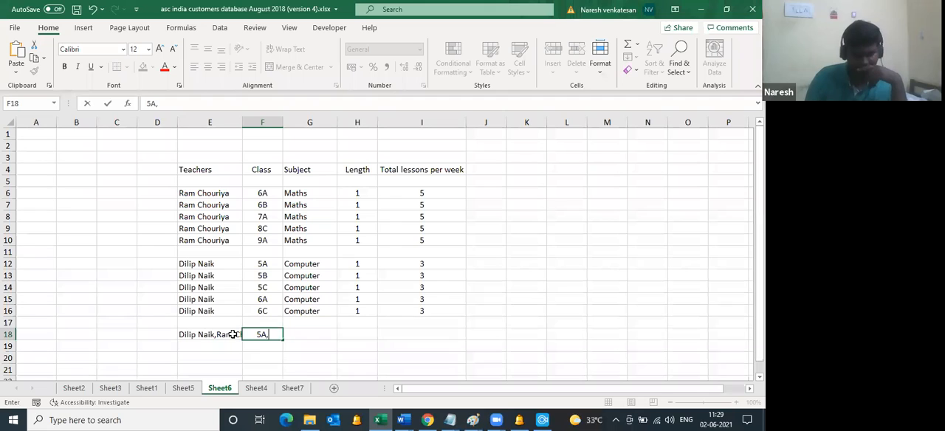
pyautogui.write('5B')
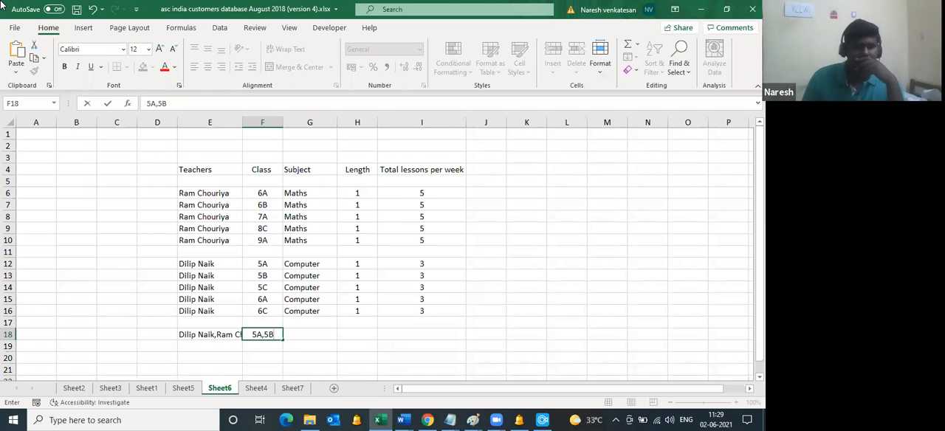
pyautogui.press('Tab')
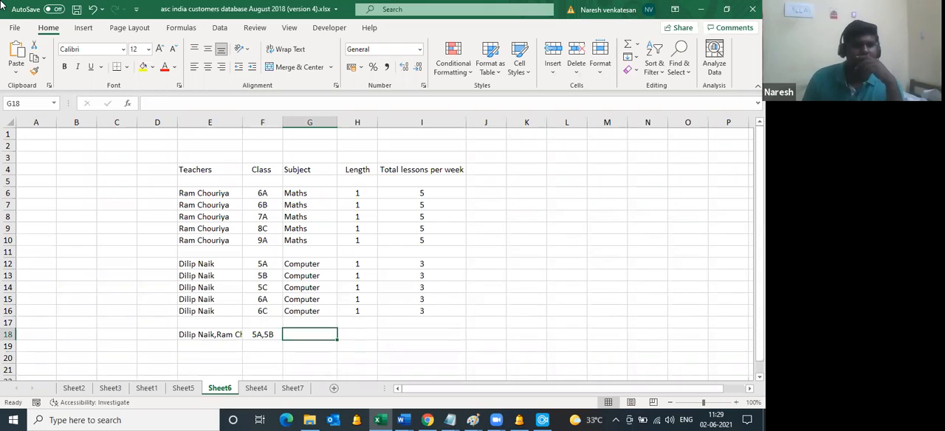
pyautogui.doubleClick(244, 122)
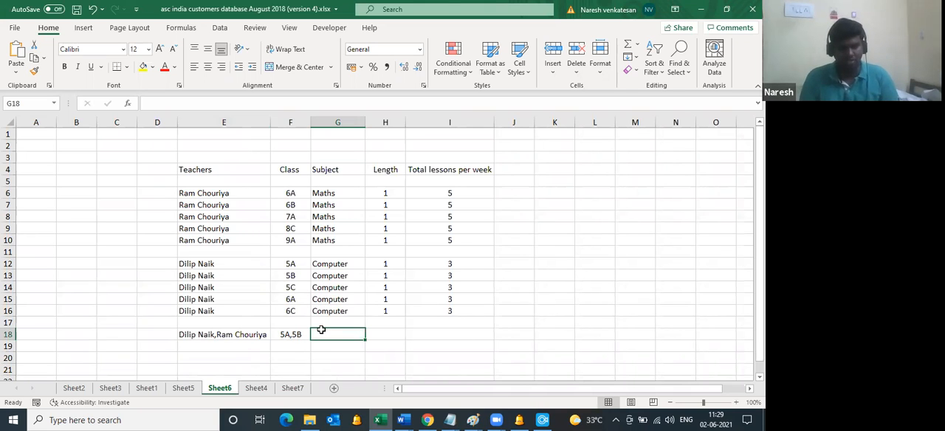
# Step: Complete row 18 with subject SPORTS, length 2 and 1 total lesson per week
pyautogui.write('SPORTS')
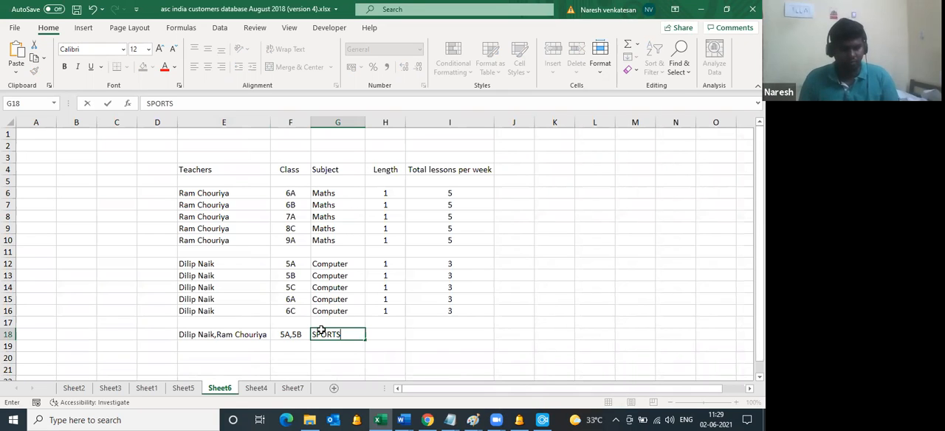
pyautogui.press('Tab')
pyautogui.write('1')
pyautogui.press('BackSpace')
pyautogui.write('2')
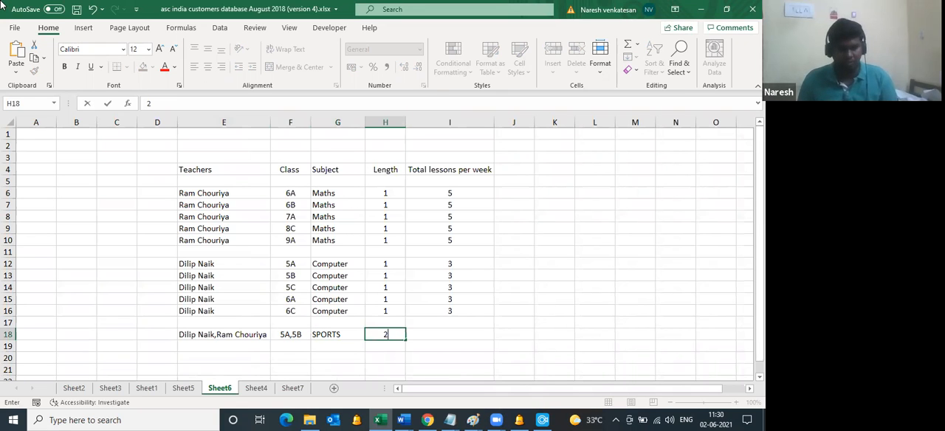
pyautogui.press('Tab')
pyautogui.write('1')
pyautogui.press('Tab')
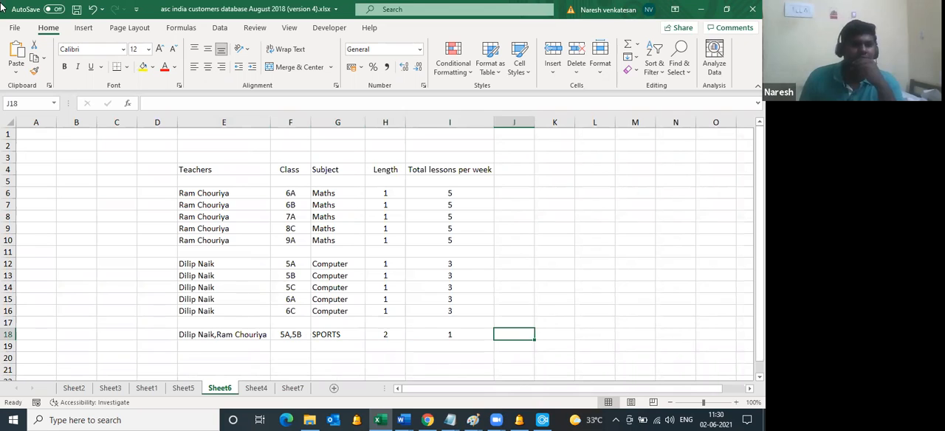
# Step: Copy the lesson data in E6:I18 without the headings and switch to aSc Timetables
pyautogui.moveTo(234, 192)
pyautogui.mouseDown()
pyautogui.moveTo(465, 325)
pyautogui.moveTo(466, 341)
pyautogui.mouseUp()
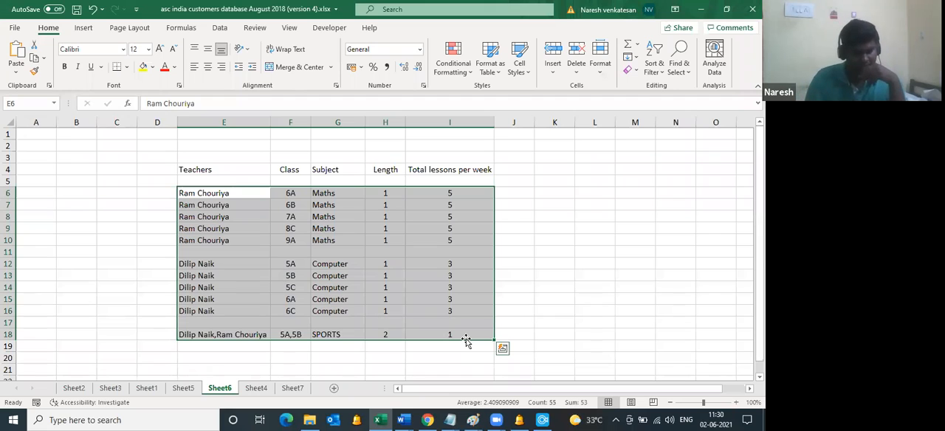
pyautogui.hotkey('ctrl', 'c')
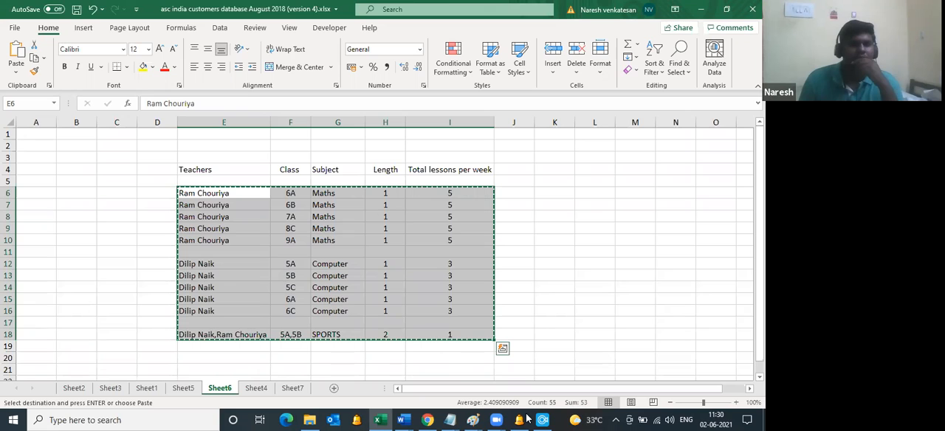
pyautogui.hotkey('alt', 'Tab')
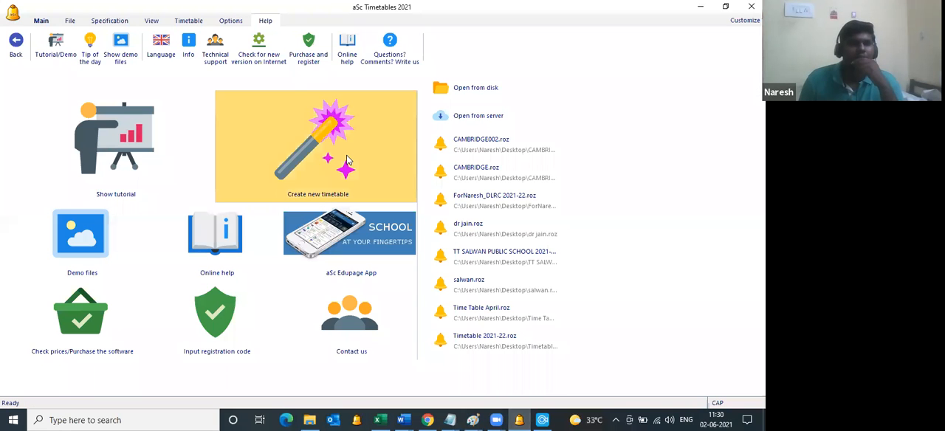
# Step: Create a new timetable and enter EuroSchool Wakad as the name of the school
pyautogui.click(347, 160)
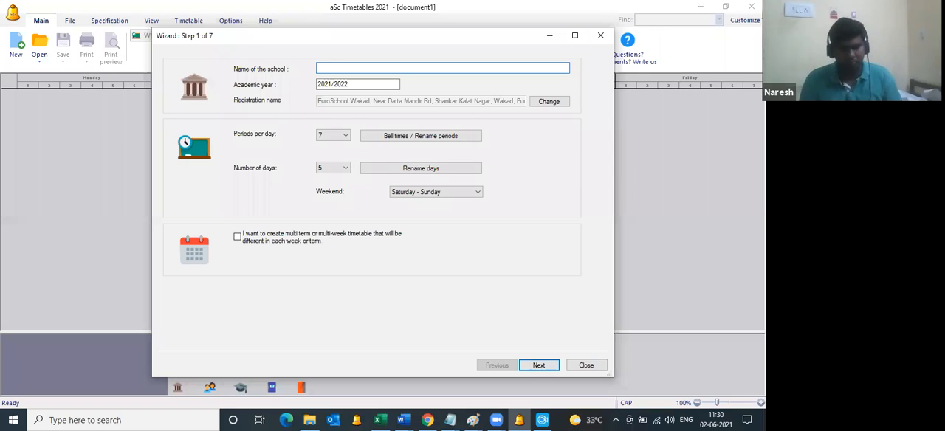
pyautogui.write('eURO')
pyautogui.press('BackSpace')
pyautogui.press('BackSpace')
pyautogui.press('BackSpace')
pyautogui.press('BackSpace')
pyautogui.write('E')
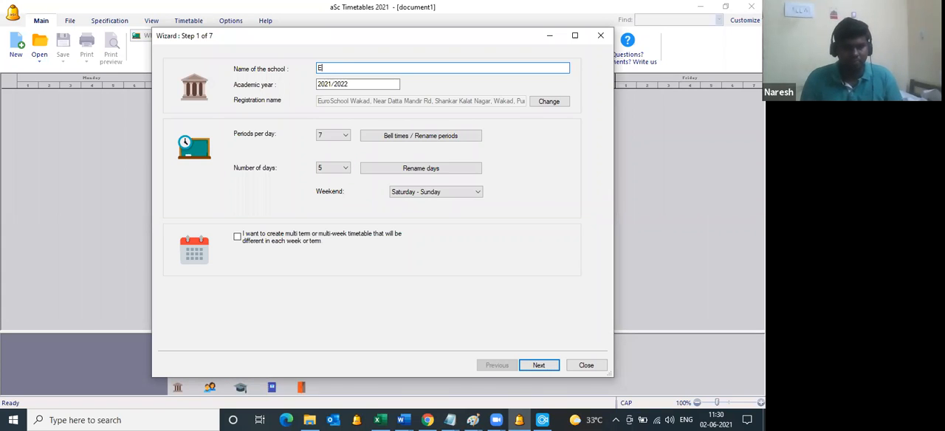
pyautogui.write('uroSchool Wakad')
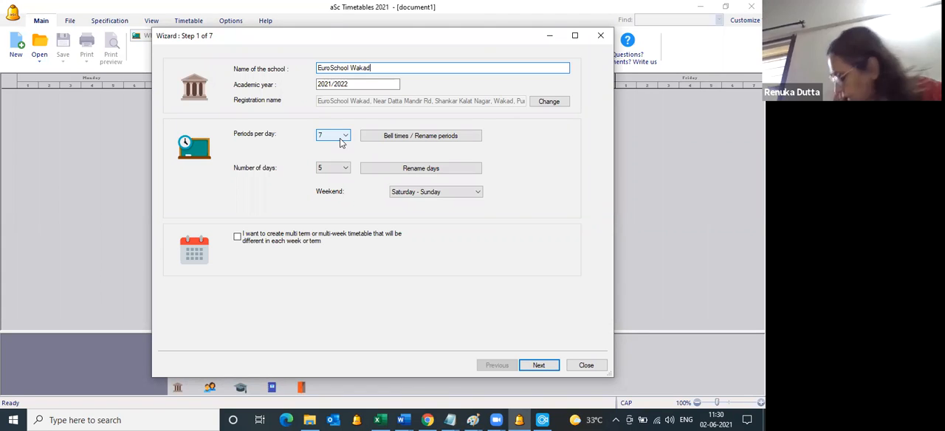
# Step: Set the periods per day to 6 and continue to step 2 of the wizard
pyautogui.click(343, 140)
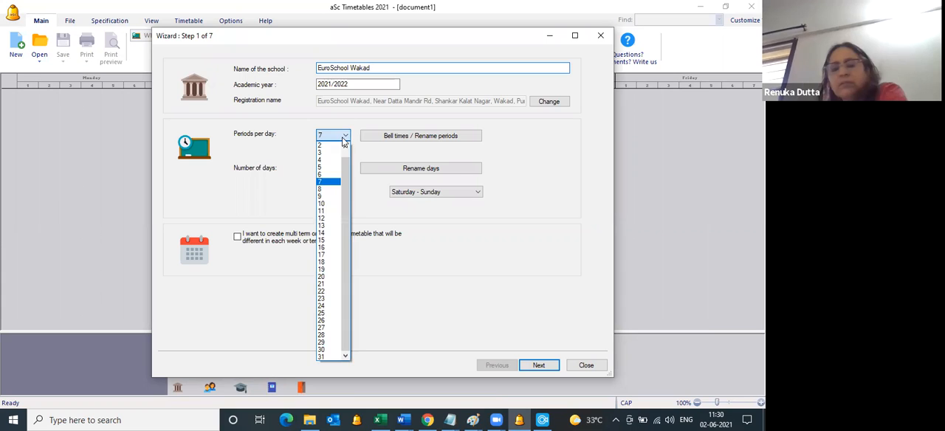
pyautogui.click(329, 174)
pyautogui.click(369, 206)
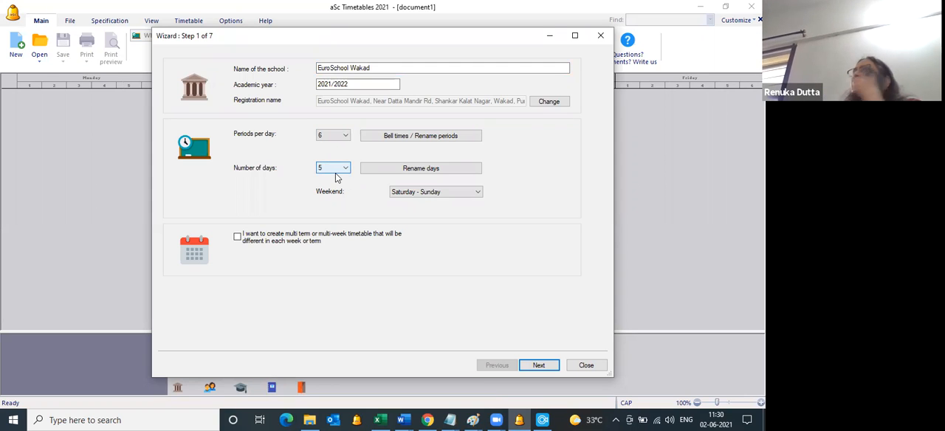
pyautogui.click(539, 366)
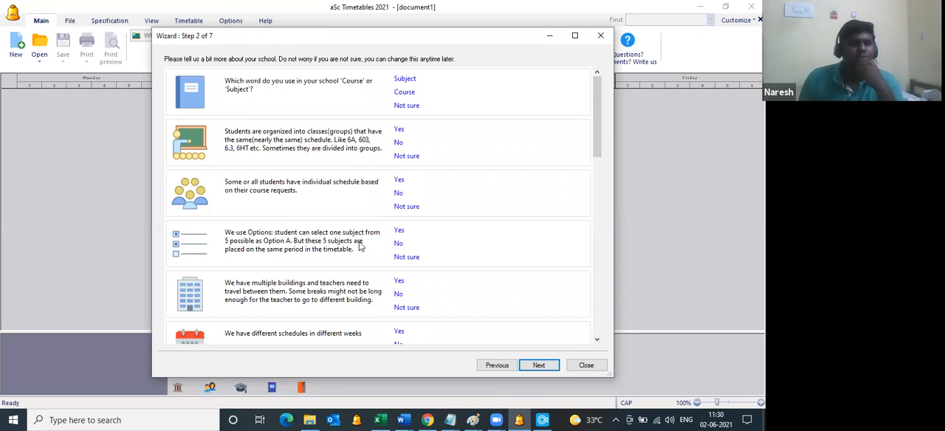
# Step: Continue to step 3 of the wizard and start a clipboard import with Lessons as the type of data
pyautogui.click(545, 367)
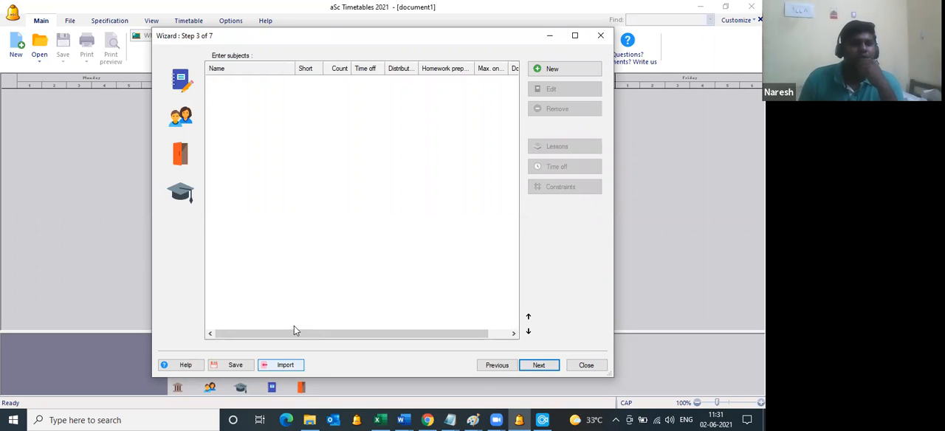
pyautogui.click(291, 368)
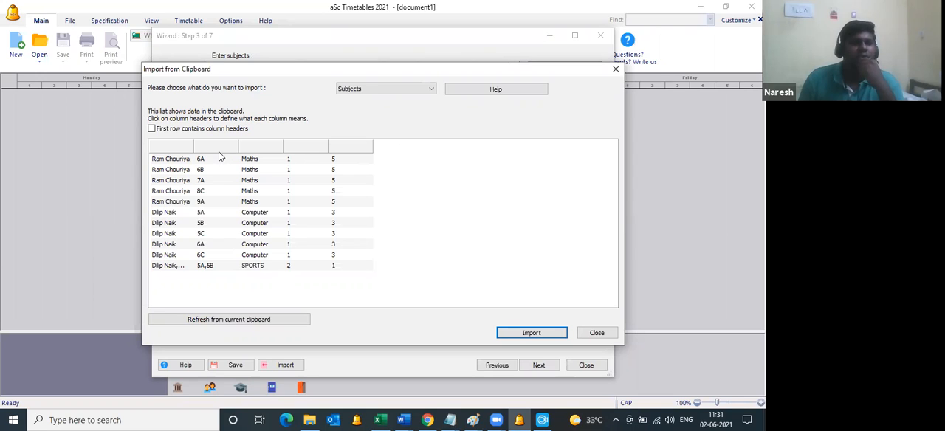
pyautogui.click(394, 91)
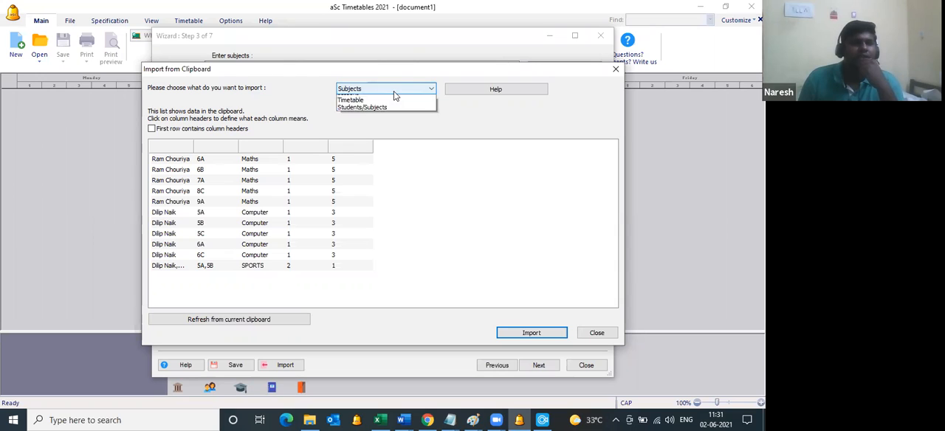
pyautogui.click(356, 91)
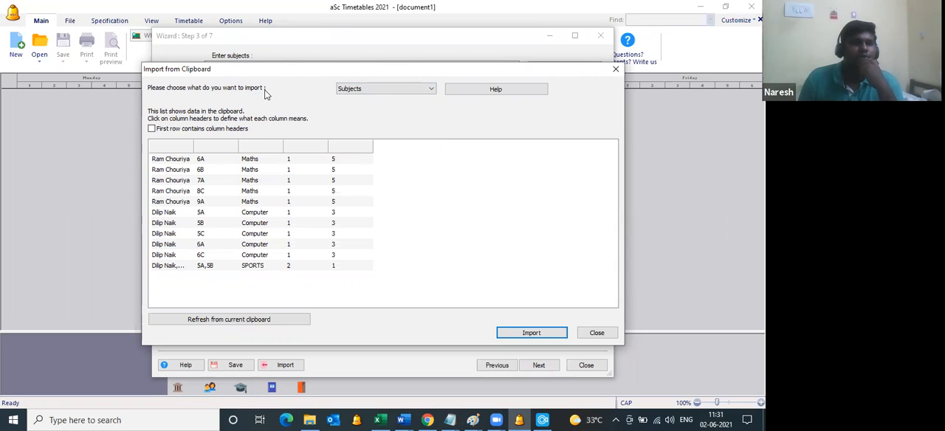
pyautogui.click(373, 88)
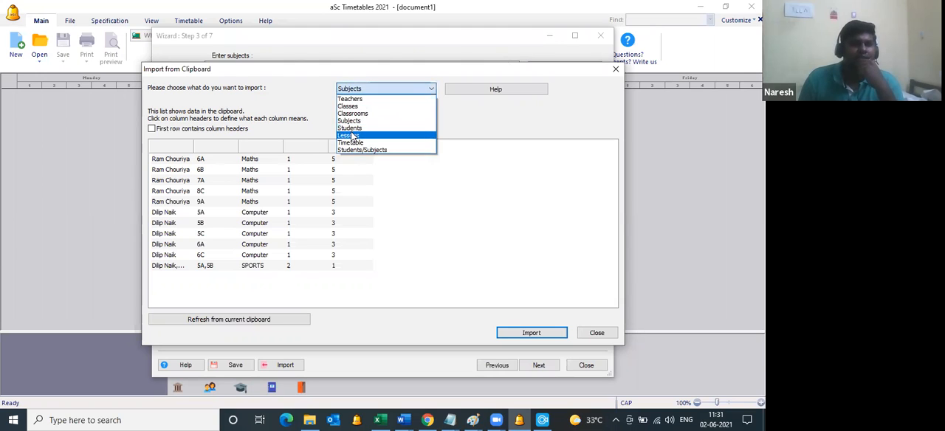
pyautogui.click(352, 135)
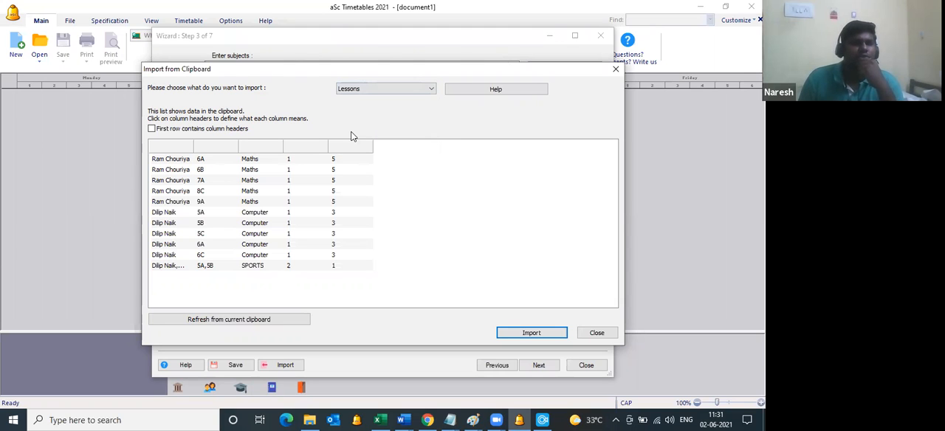
# Step: Assign the five clipboard columns in order to Teachers, Class, Subject, Length and Total periods per week
pyautogui.click(166, 149)
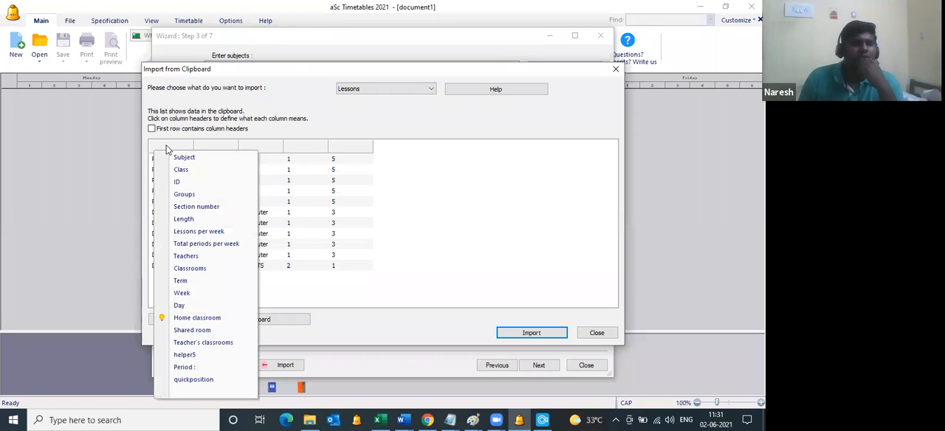
pyautogui.click(203, 256)
pyautogui.click(207, 149)
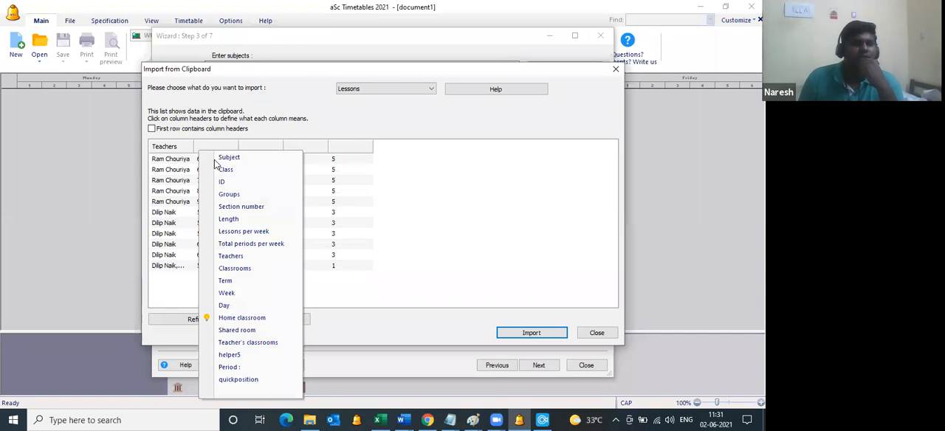
pyautogui.click(218, 171)
pyautogui.click(261, 147)
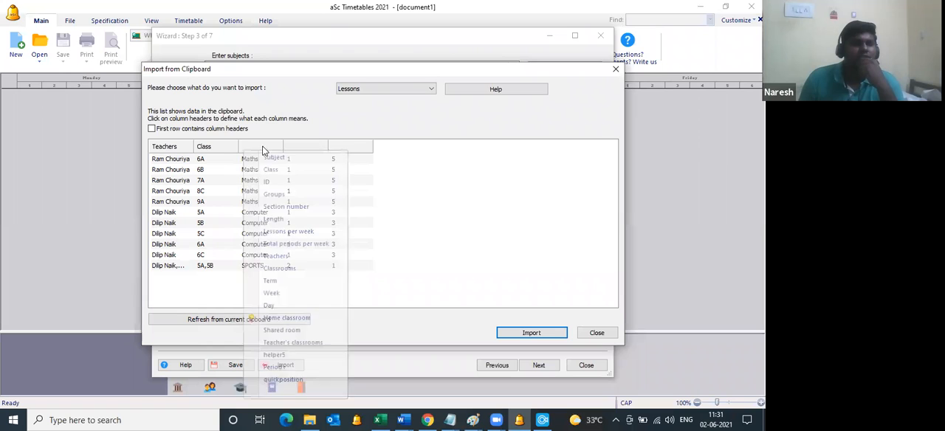
pyautogui.click(270, 157)
pyautogui.click(299, 147)
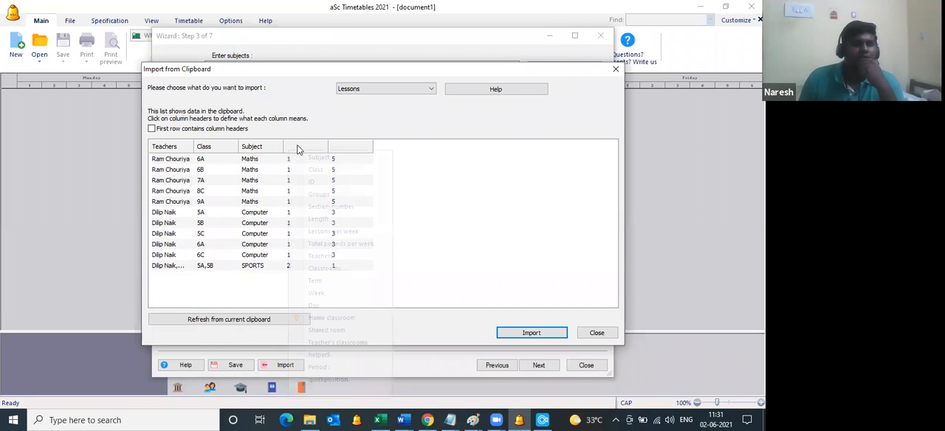
pyautogui.click(319, 220)
pyautogui.click(342, 148)
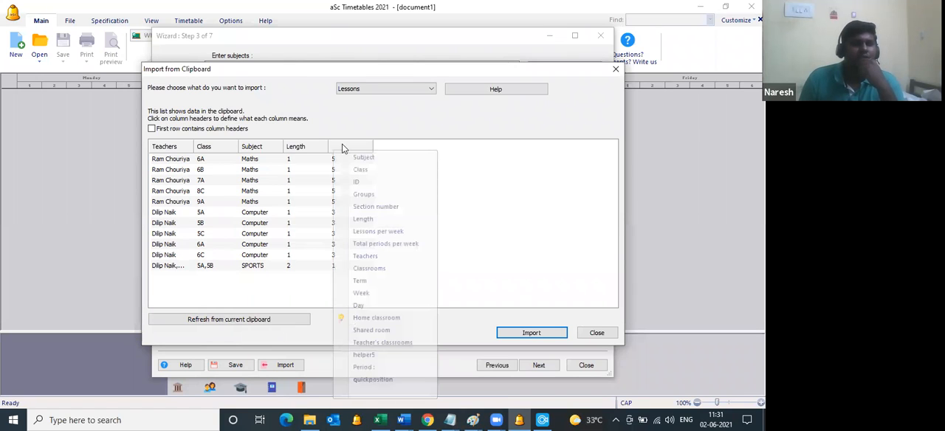
pyautogui.click(375, 244)
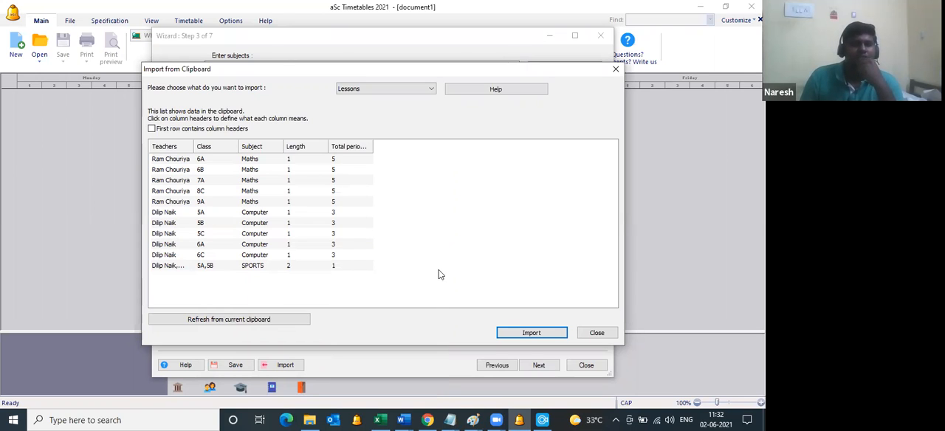
# Step: Import the clipboard data, accept adding all the listed teachers, classes, subjects and lessons, and close the wizard
pyautogui.click(548, 336)
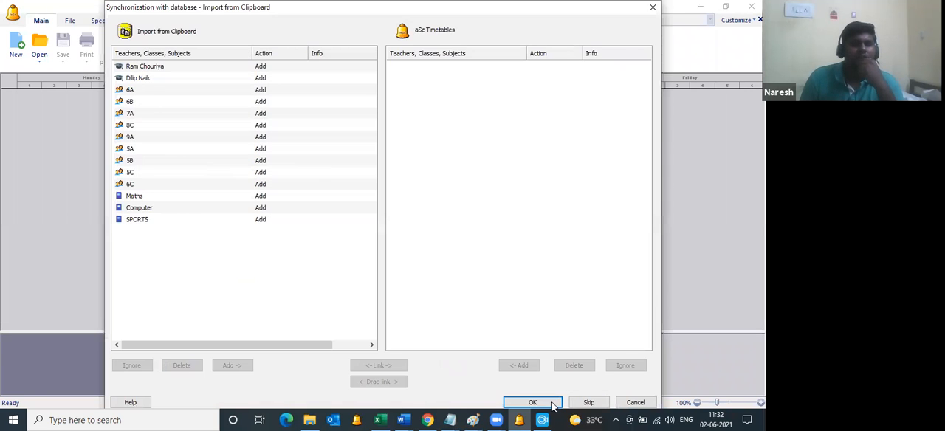
pyautogui.click(552, 399)
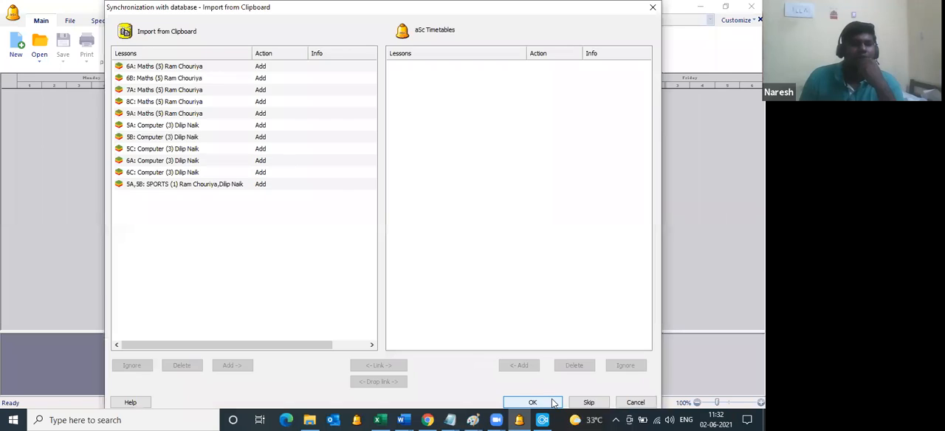
pyautogui.click(552, 402)
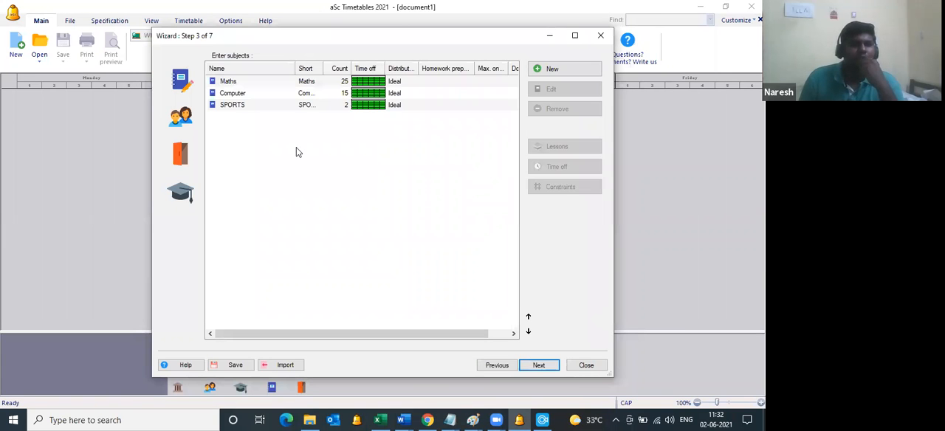
pyautogui.click(599, 37)
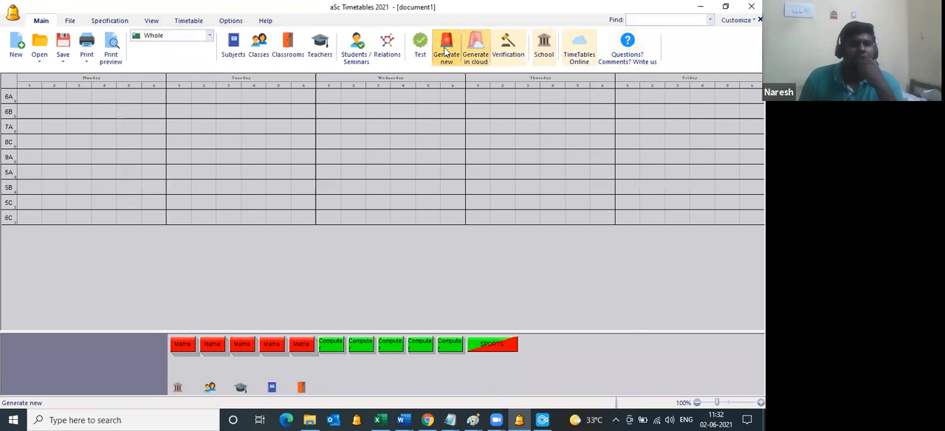
# Step: Generate the whole timetable at normal complexity with relaxation allowed and accept the generation result
pyautogui.click(446, 52)
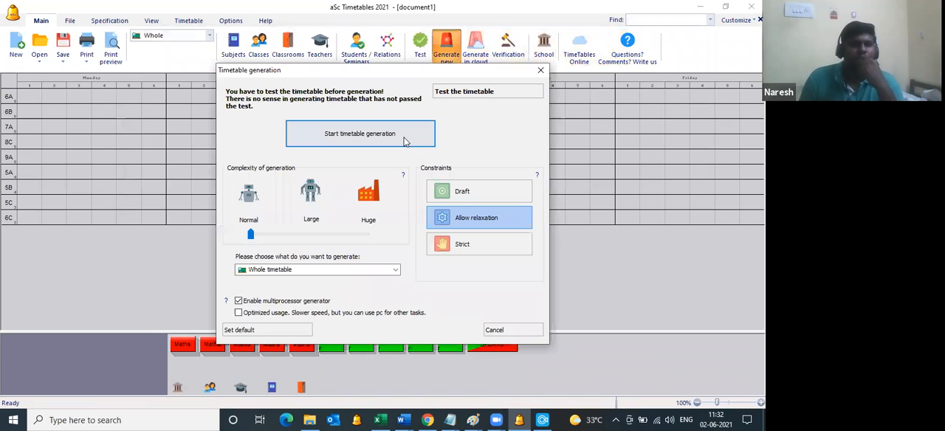
pyautogui.click(404, 142)
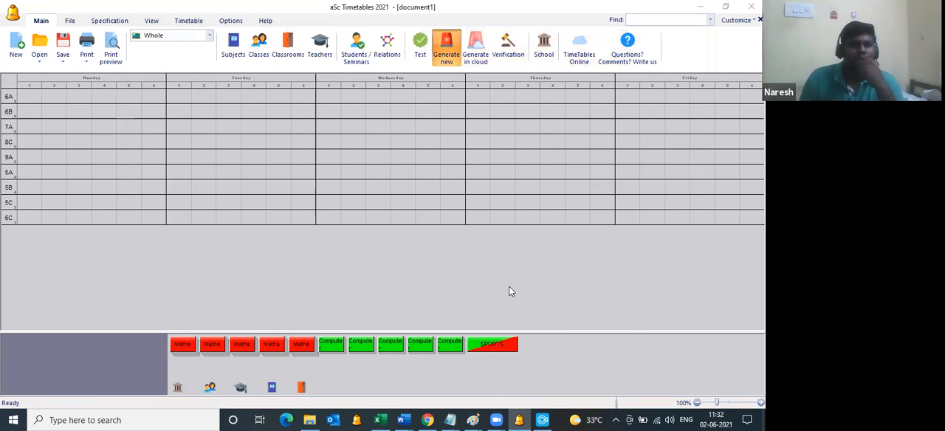
pyautogui.click(468, 250)
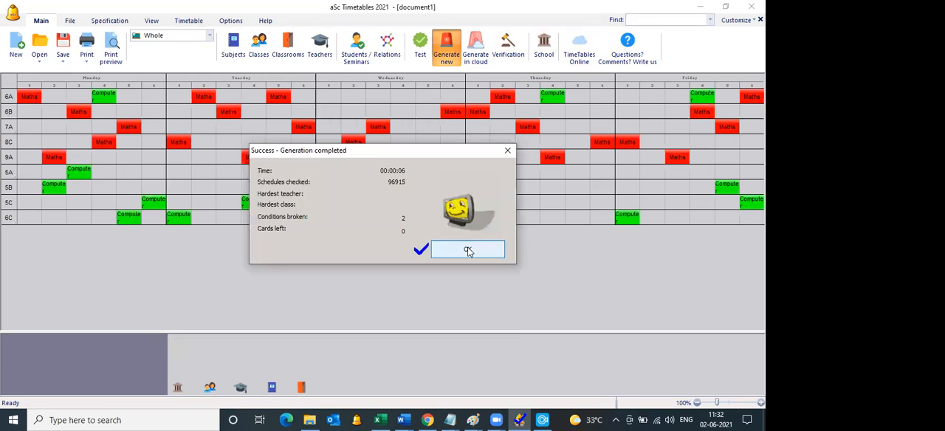
pyautogui.click(468, 250)
pyautogui.click(470, 161)
pyautogui.click(509, 45)
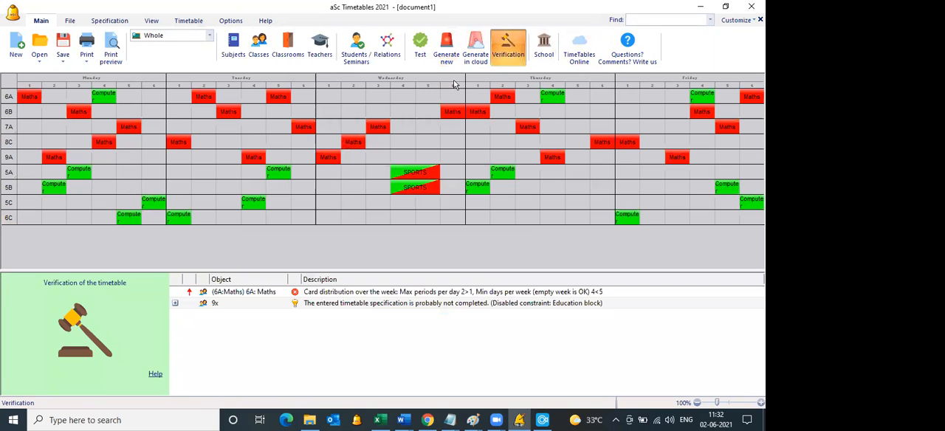
# Step: Preview the printed timetable for each class, and switch to Excel to review the Class column of the lesson data
pyautogui.click(112, 56)
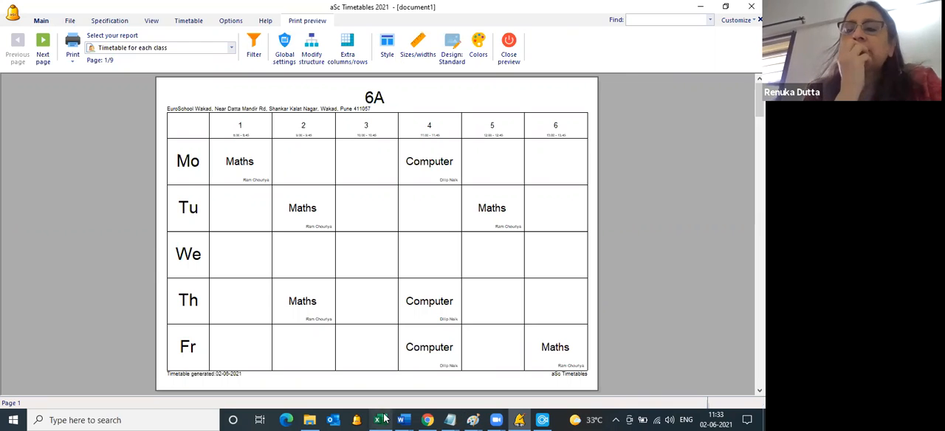
pyautogui.moveTo(380, 419)
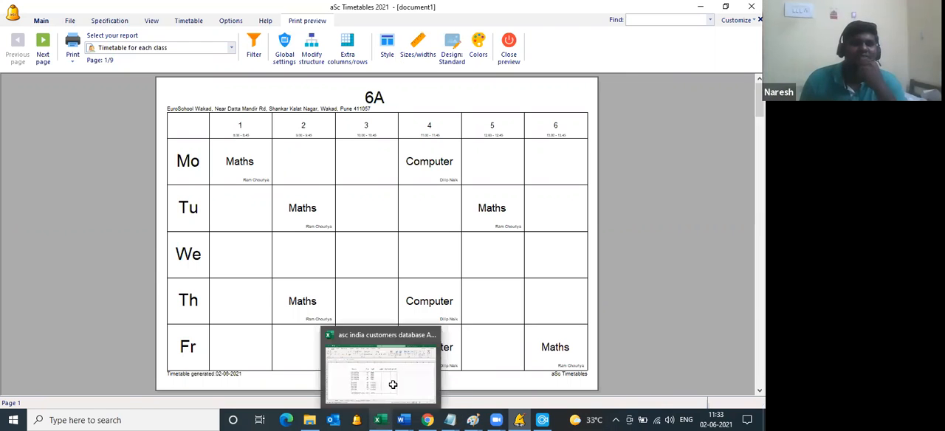
pyautogui.click(393, 385)
pyautogui.moveTo(291, 194); pyautogui.dragTo(294, 242)
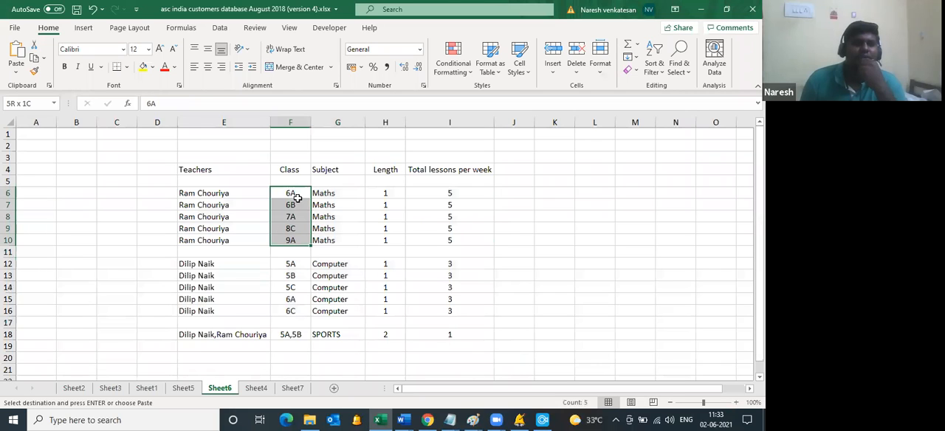
pyautogui.hotkey('ctrl', 'v')
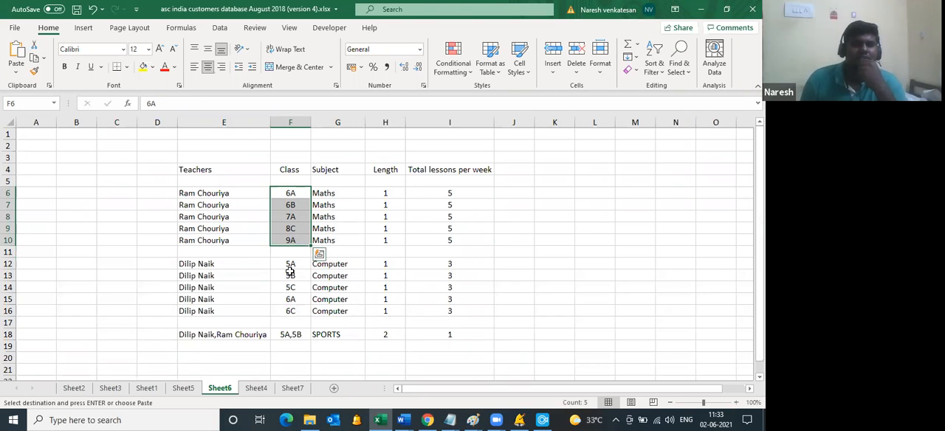
pyautogui.click(289, 271)
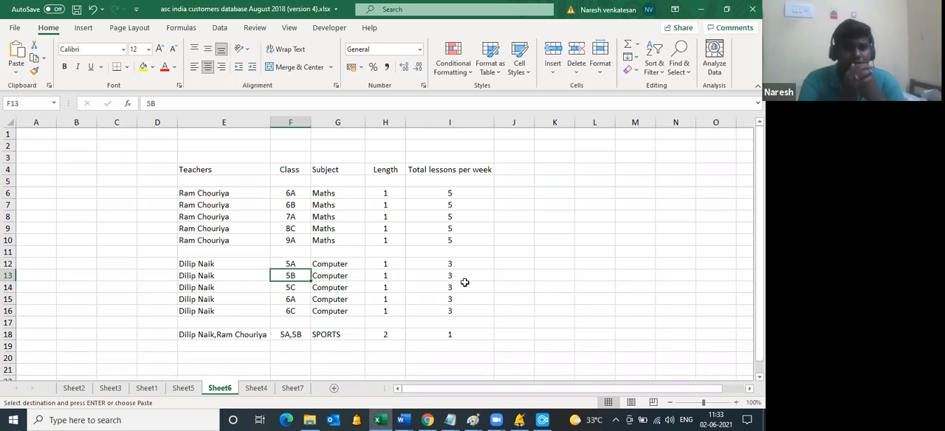
# Step: Return to aSc Timetables, leave the print preview and set the school's periods per day to 7
pyautogui.click(521, 419)
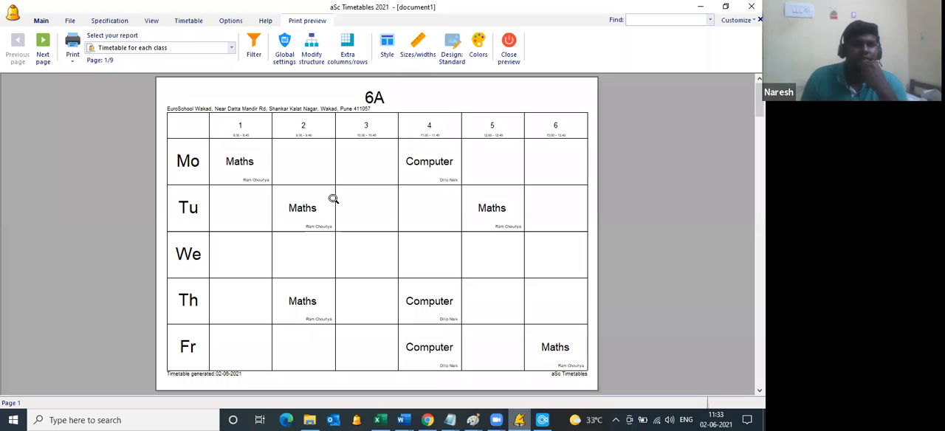
pyautogui.click(509, 56)
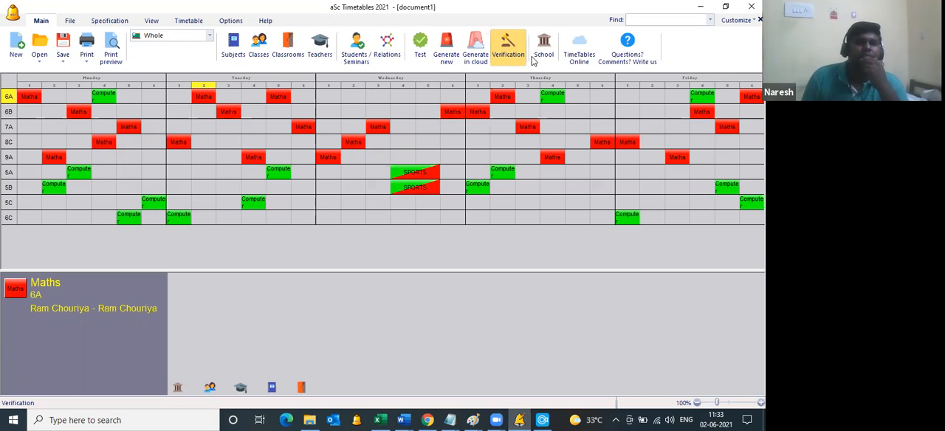
pyautogui.click(545, 51)
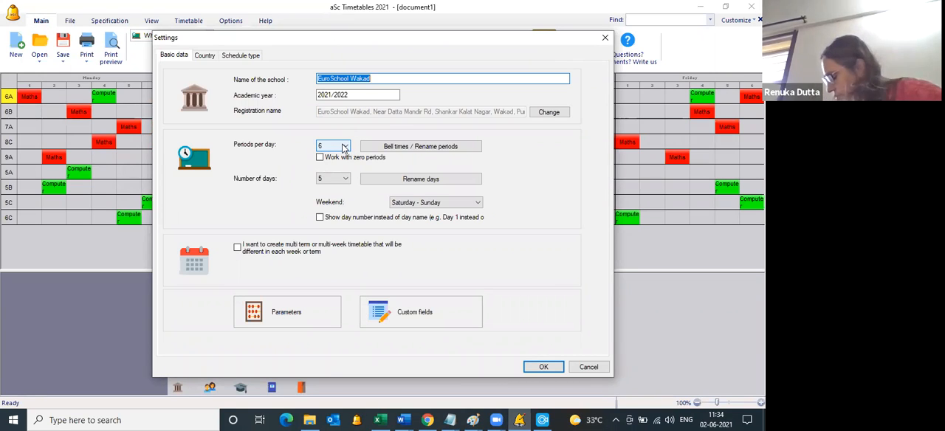
pyautogui.click(343, 147)
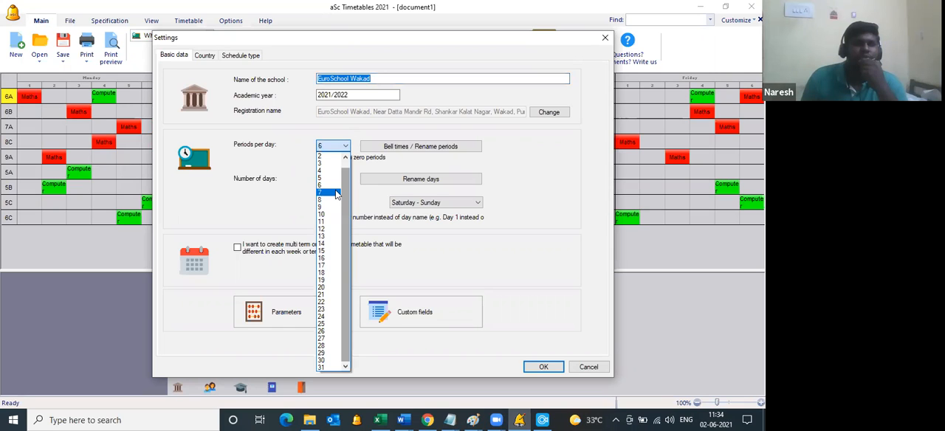
pyautogui.click(378, 219)
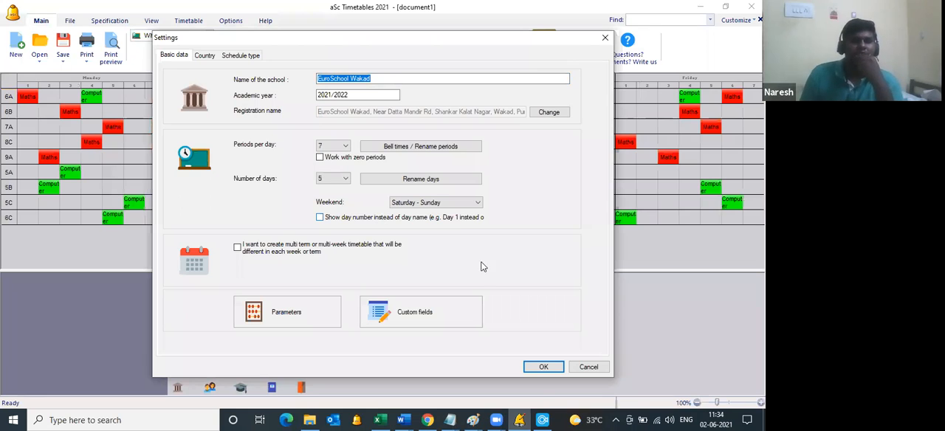
pyautogui.click(541, 367)
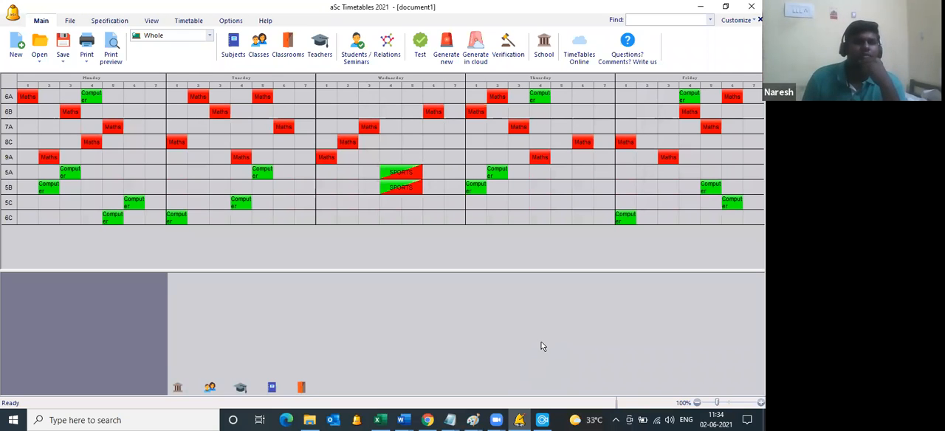
# Step: Sort the list of classes by name and select class 6C
pyautogui.click(259, 49)
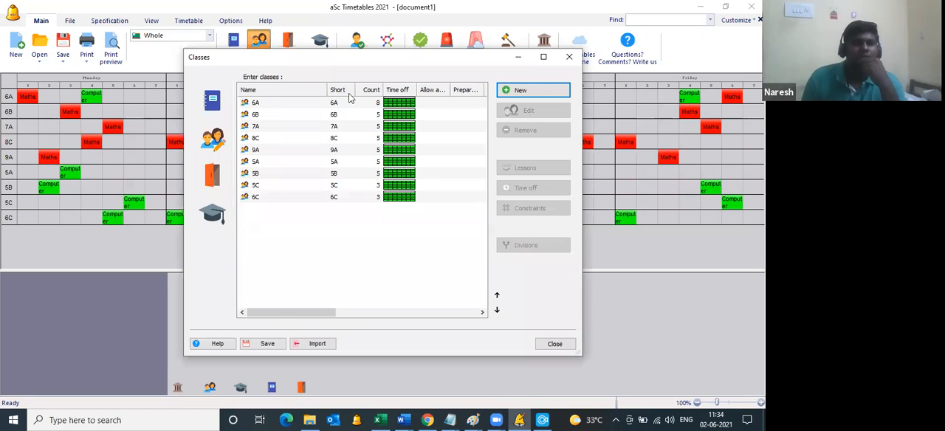
pyautogui.click(306, 94)
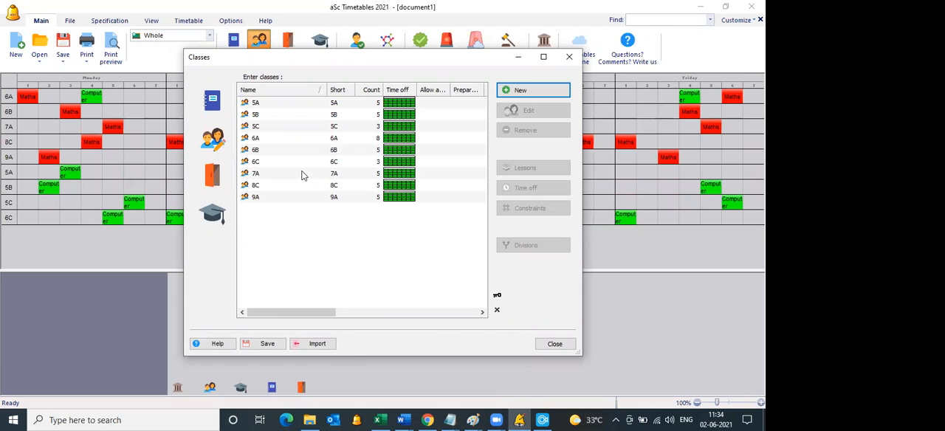
pyautogui.click(340, 175)
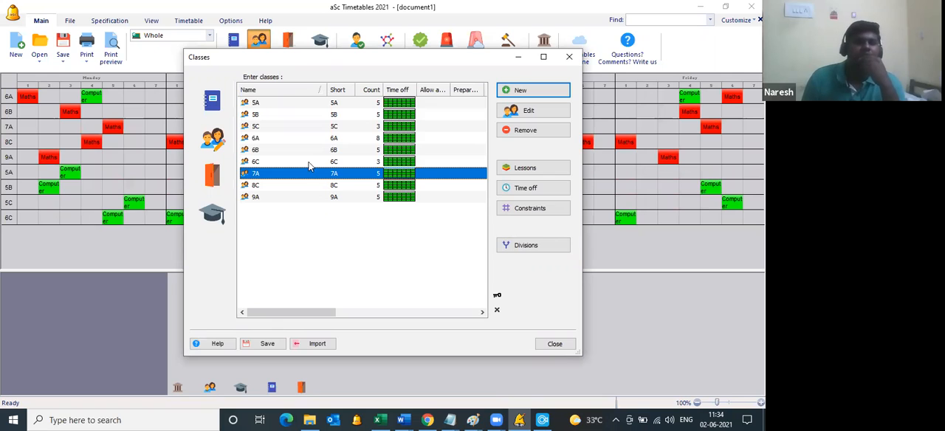
pyautogui.click(314, 162)
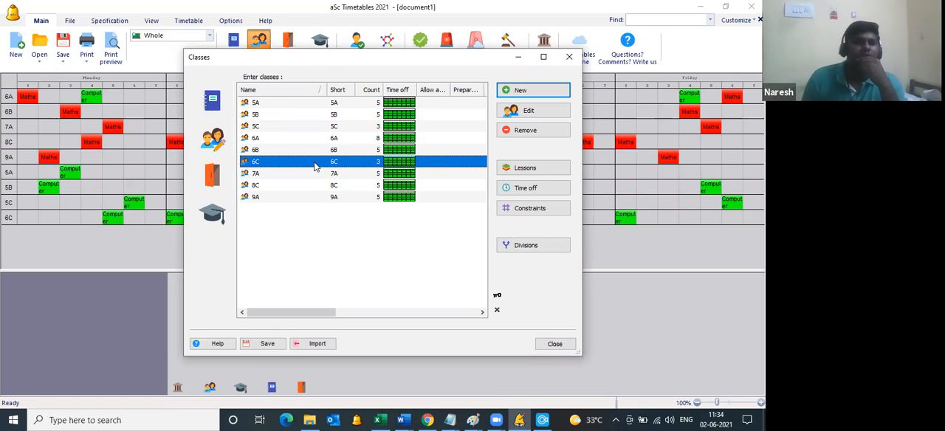
# Step: Mark period 7 as not available on every day in class 6C's time off
pyautogui.click(547, 191)
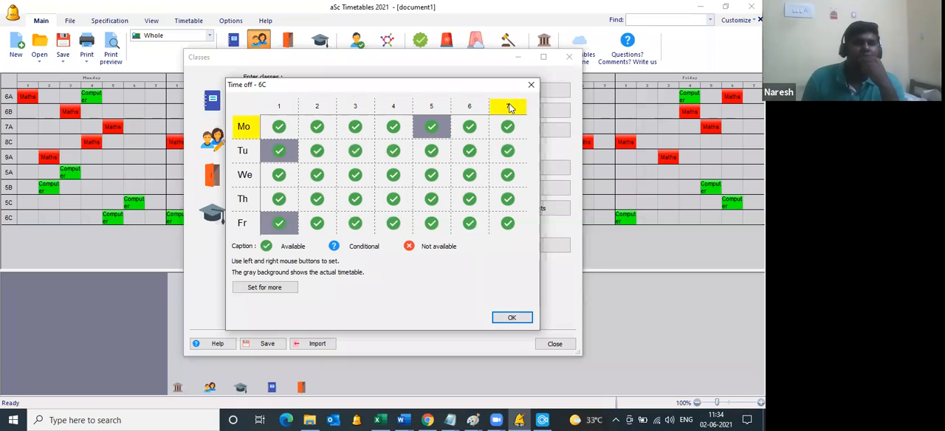
pyautogui.click(514, 110)
pyautogui.click(514, 110)
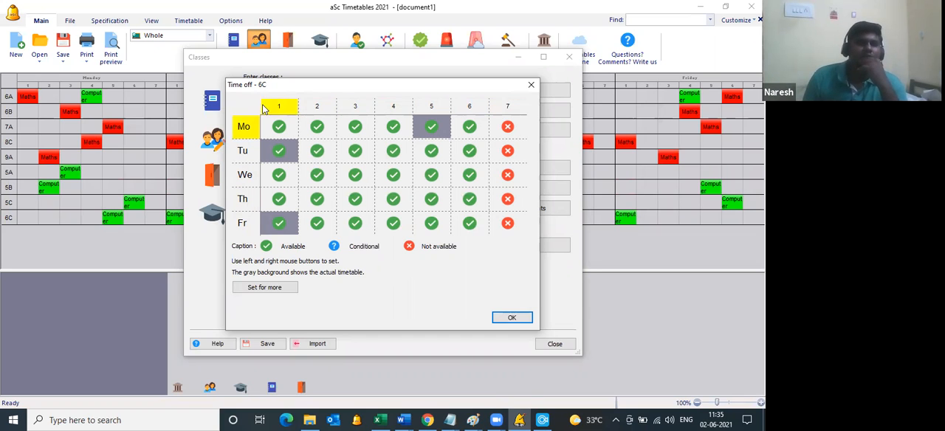
# Step: Apply class 6C's time-off settings to classes 5A, 5B, 5C, 6A, 6B and 6C, and confirm
pyautogui.click(280, 290)
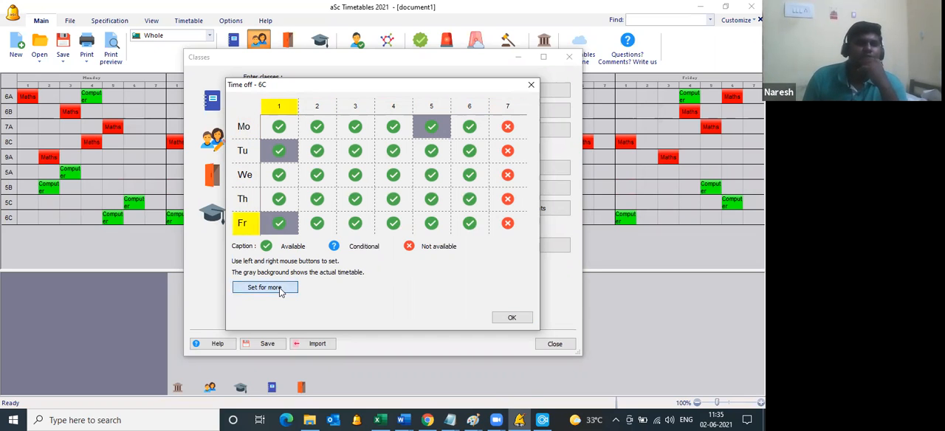
pyautogui.click(249, 67)
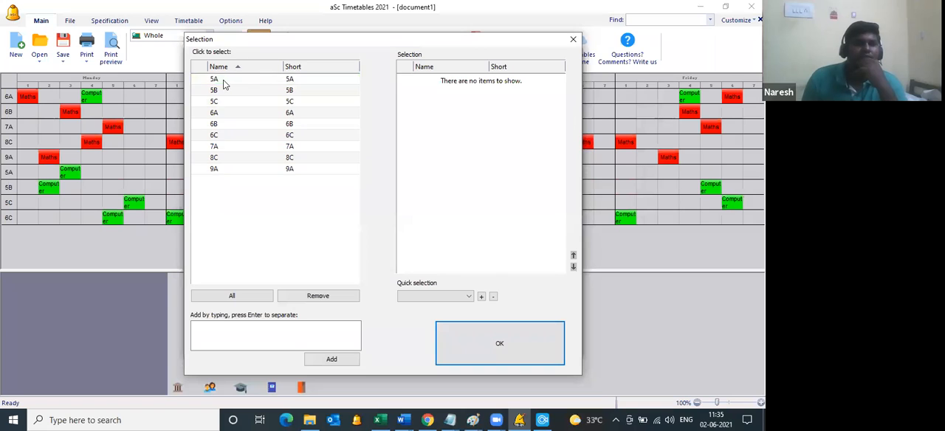
pyautogui.click(223, 80)
pyautogui.click(224, 90)
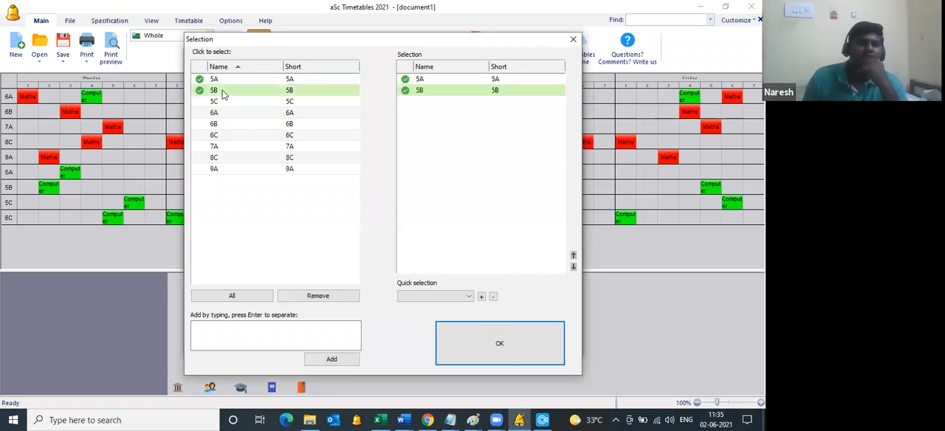
pyautogui.click(225, 102)
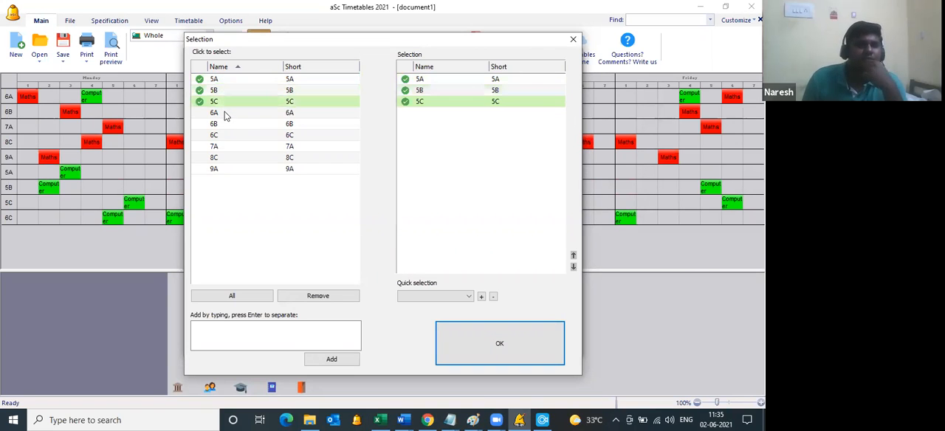
pyautogui.click(225, 114)
pyautogui.click(224, 125)
pyautogui.click(224, 136)
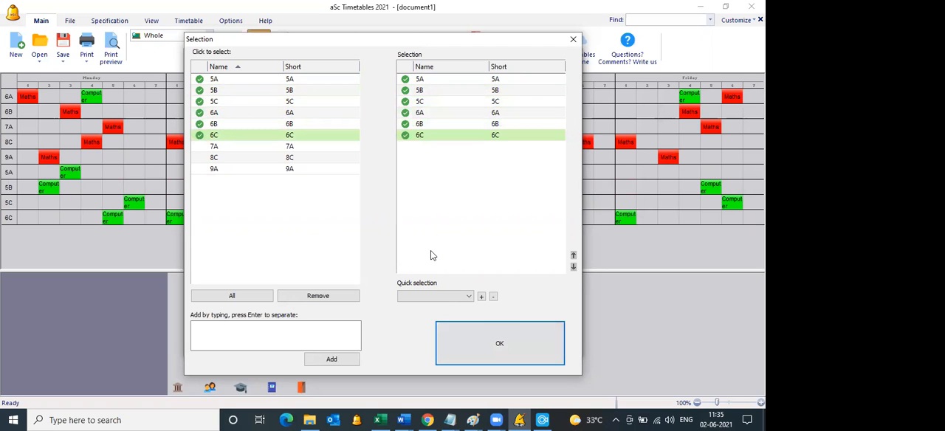
pyautogui.click(469, 347)
pyautogui.click(507, 319)
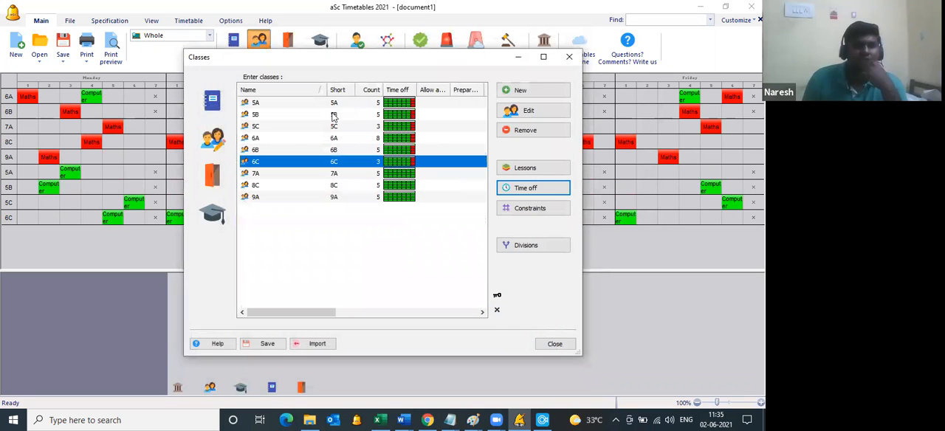
# Step: Check the time off of class 6A, and close the list of classes
pyautogui.click(334, 151)
pyautogui.press('Down')
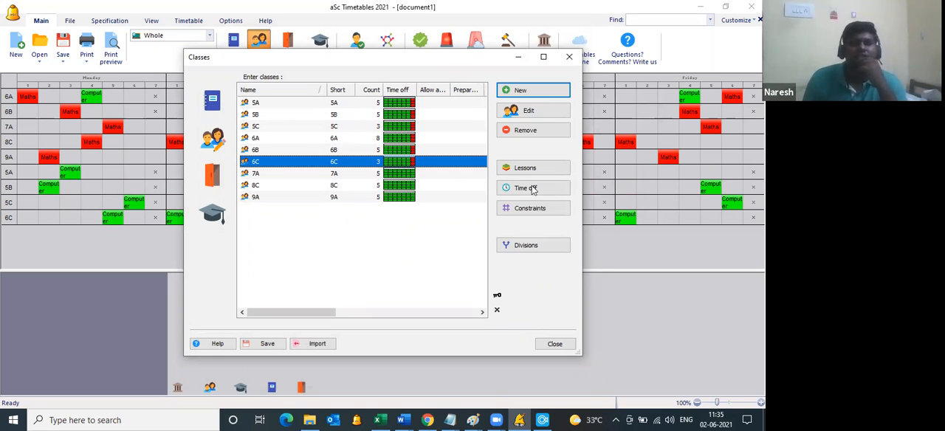
pyautogui.press('Up')
pyautogui.press('Up')
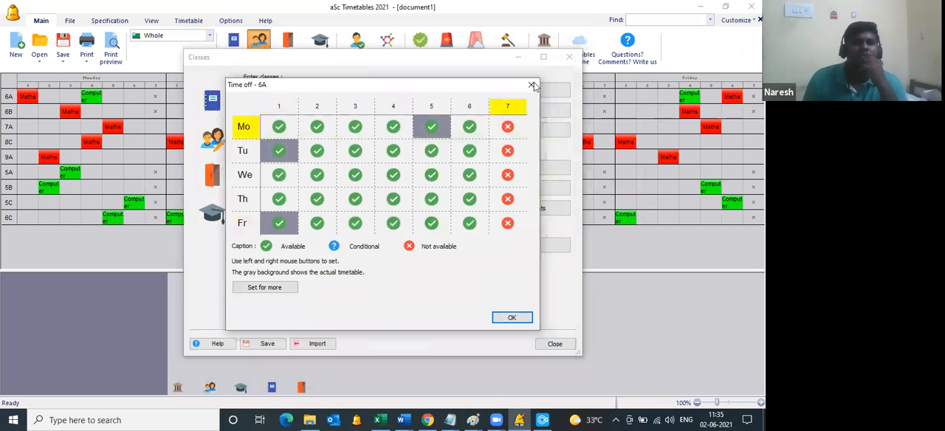
pyautogui.click(533, 86)
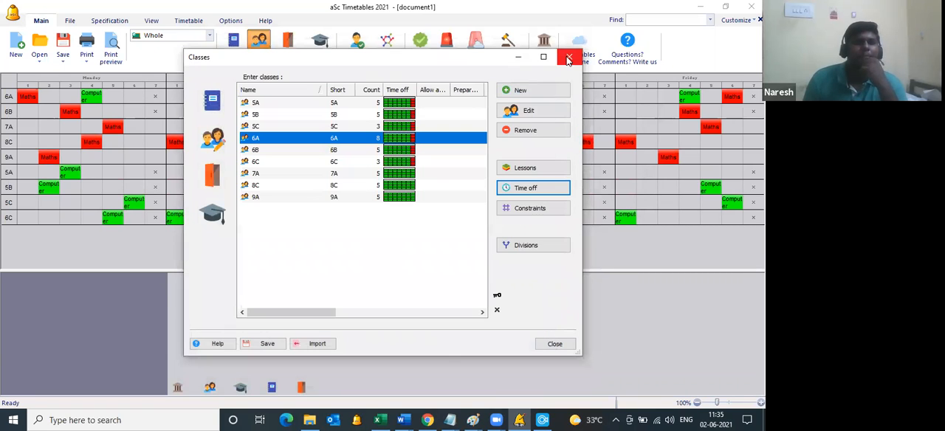
pyautogui.click(567, 59)
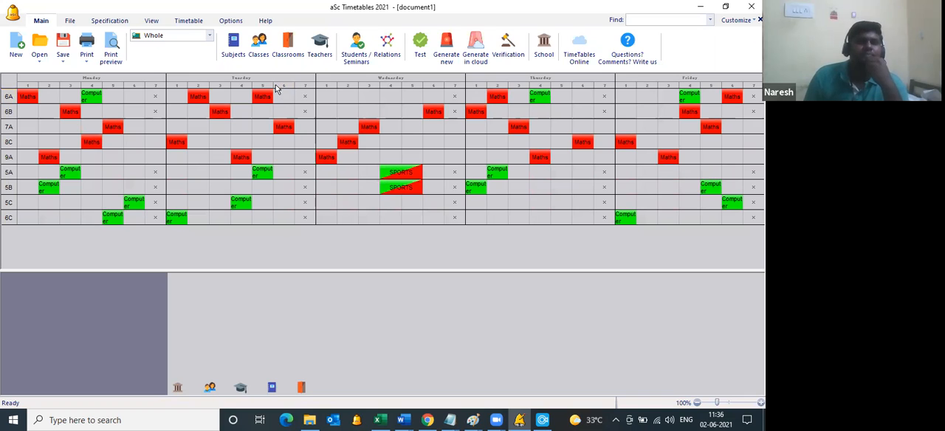
# Step: Review the list of subjects and the list of teachers, and close them
pyautogui.click(234, 43)
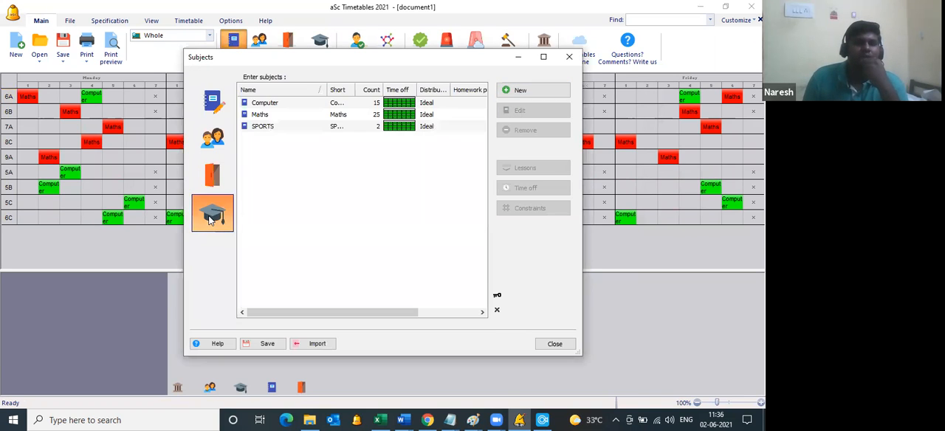
pyautogui.click(211, 215)
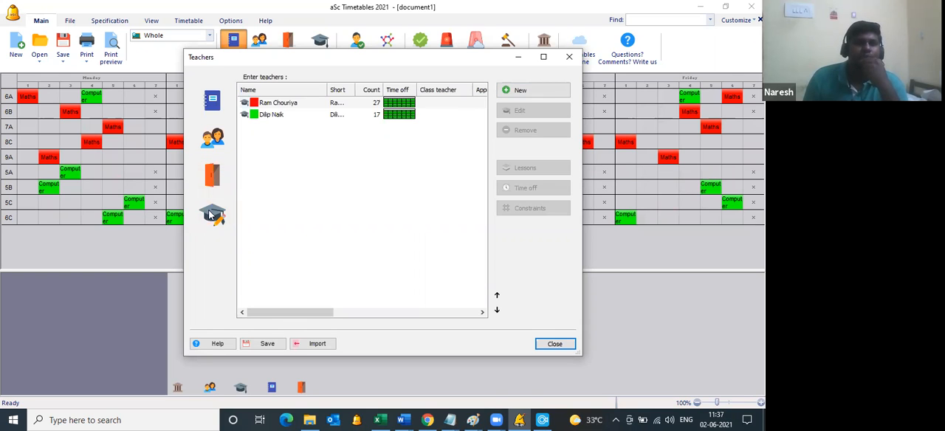
pyautogui.click(551, 344)
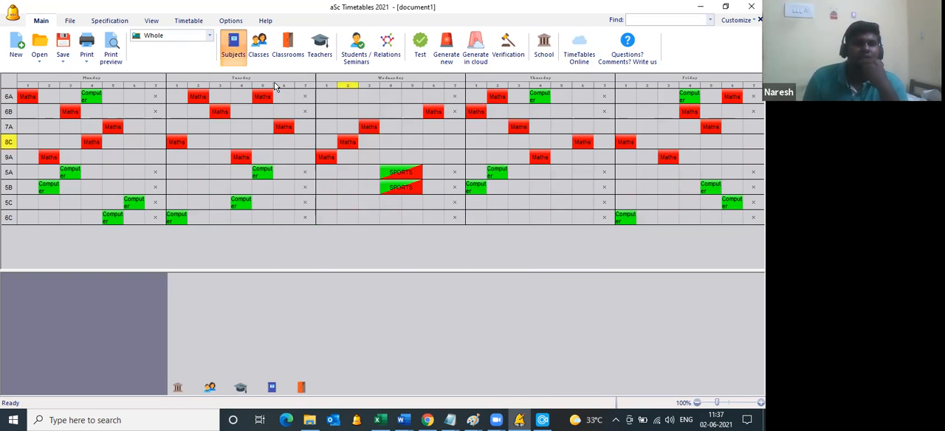
# Step: Add a new teacher to the list of teachers, entering the teacher's last name
pyautogui.click(323, 51)
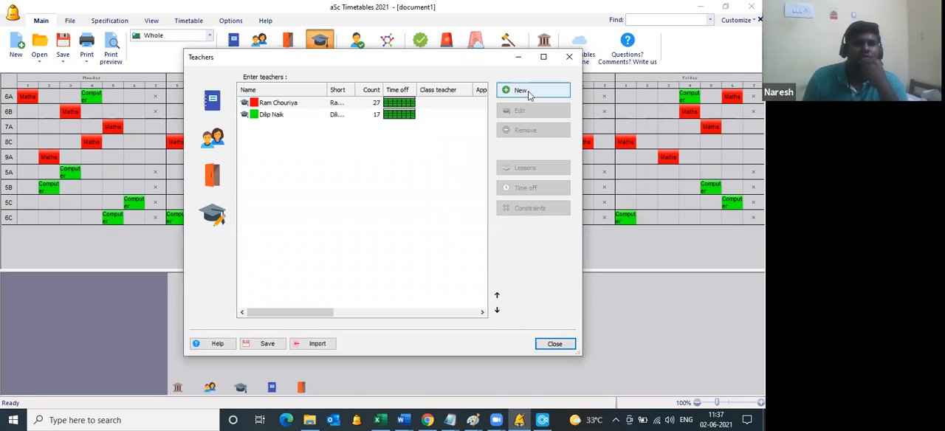
pyautogui.click(529, 93)
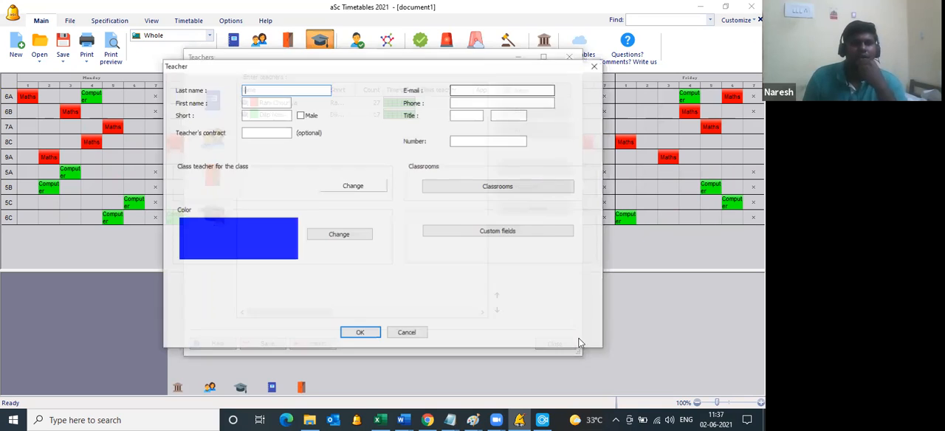
pyautogui.write('A')
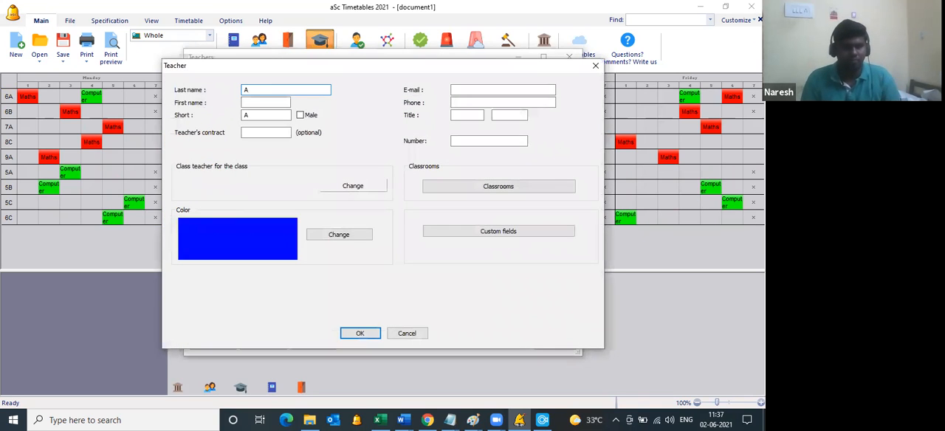
pyautogui.write('itti')
pyautogui.press('Return')
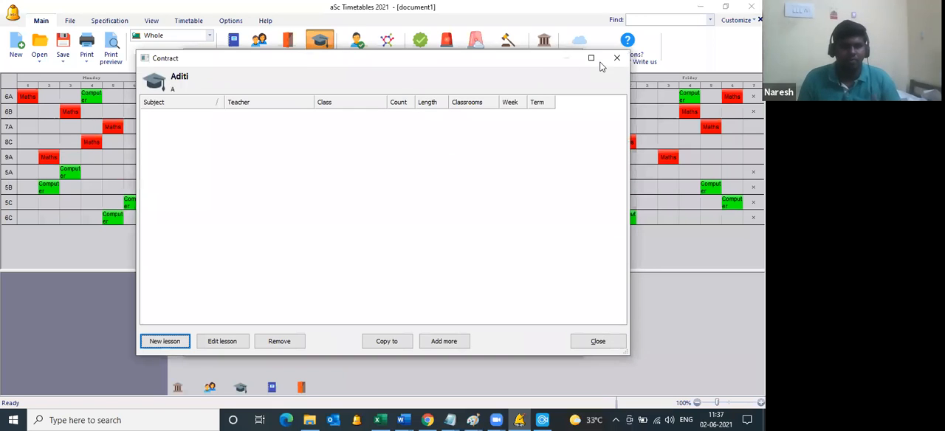
# Step: Give the new teacher three single Computer lessons per week with class 6C, and close the teachers list to inspect the unplaced card
pyautogui.click(166, 341)
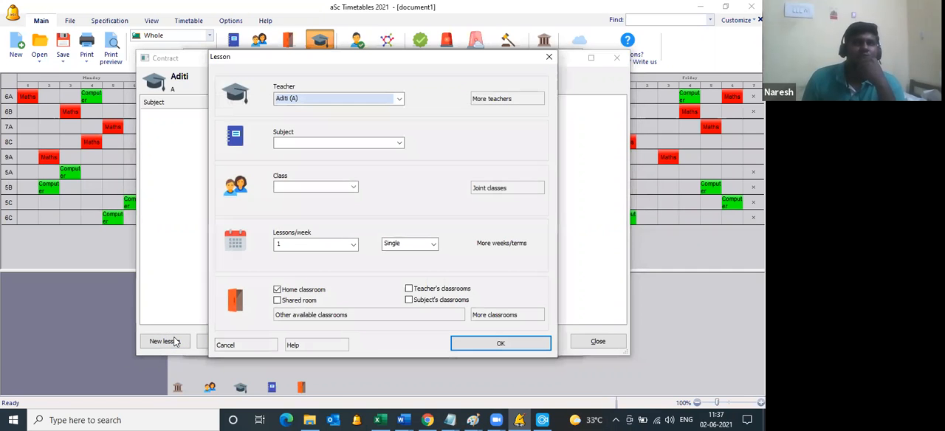
pyautogui.click(378, 145)
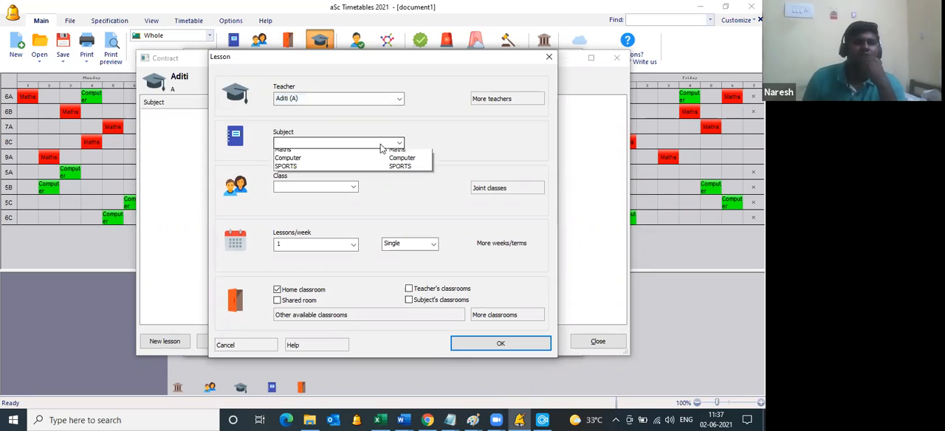
pyautogui.click(329, 188)
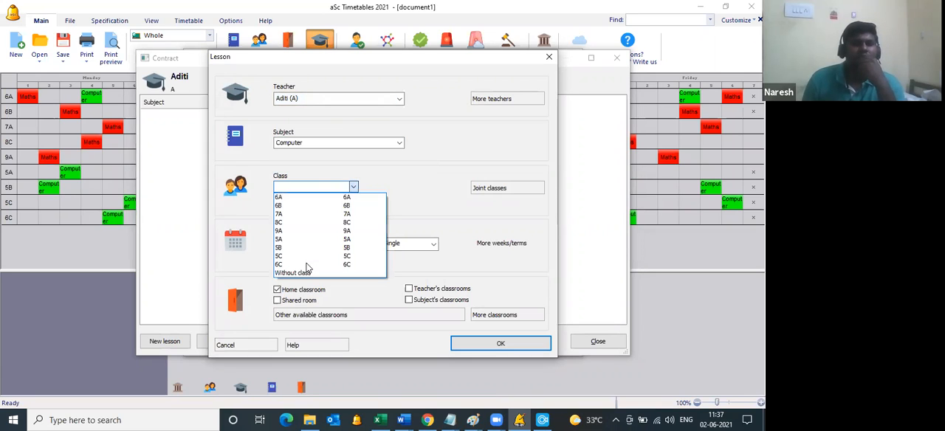
pyautogui.click(307, 264)
pyautogui.doubleClick(315, 244)
pyautogui.write('3')
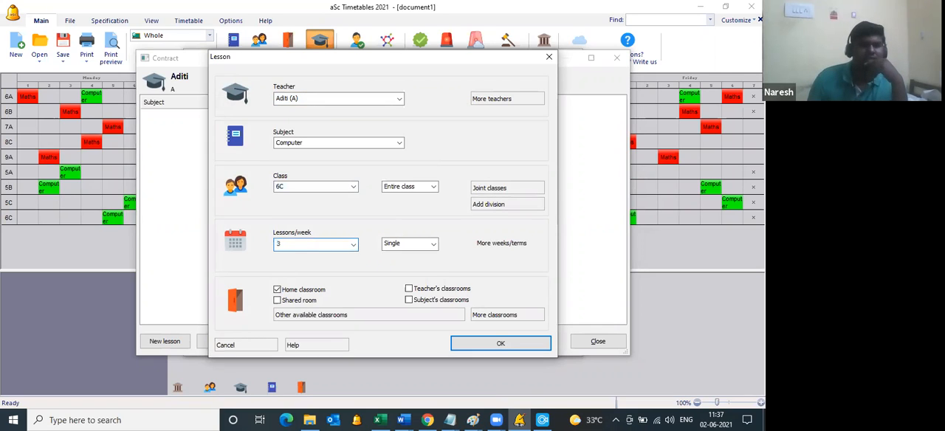
pyautogui.click(501, 344)
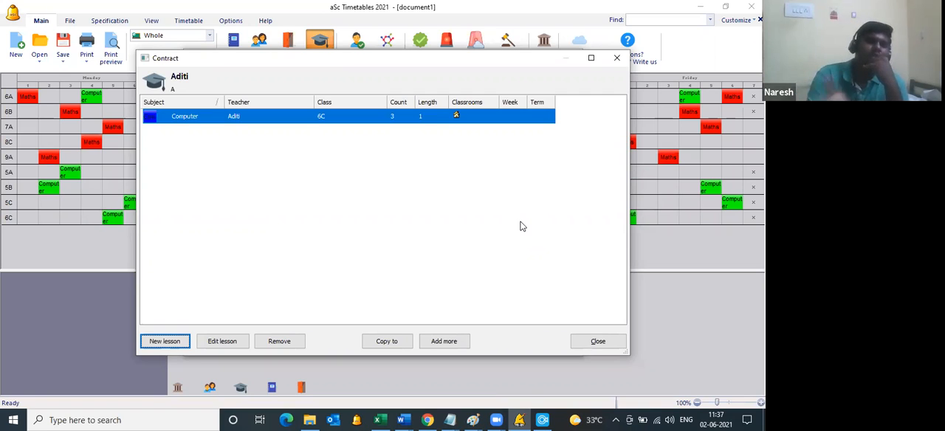
pyautogui.click(590, 343)
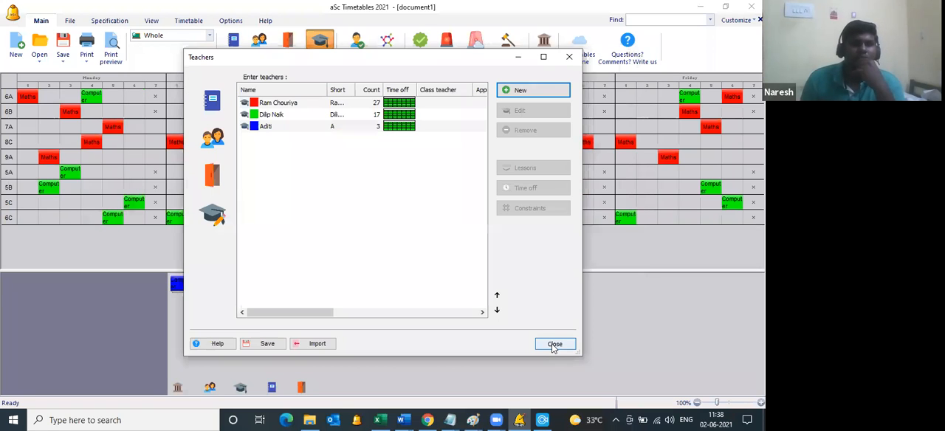
pyautogui.click(554, 344)
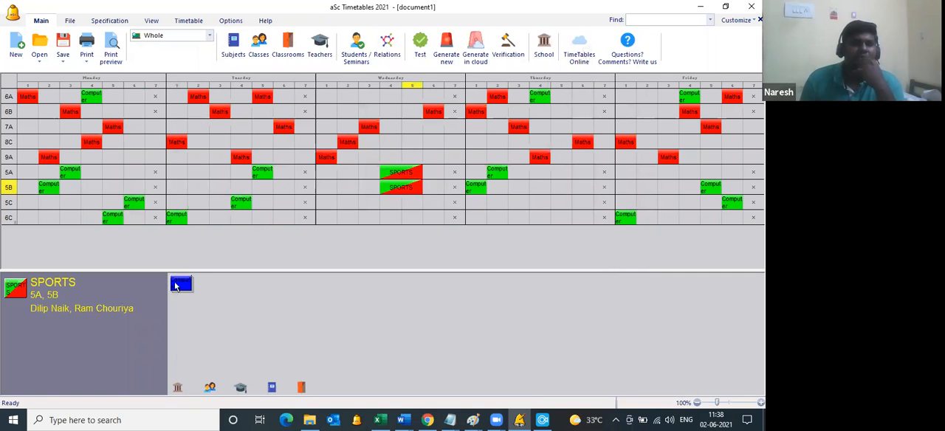
pyautogui.moveTo(184, 285)
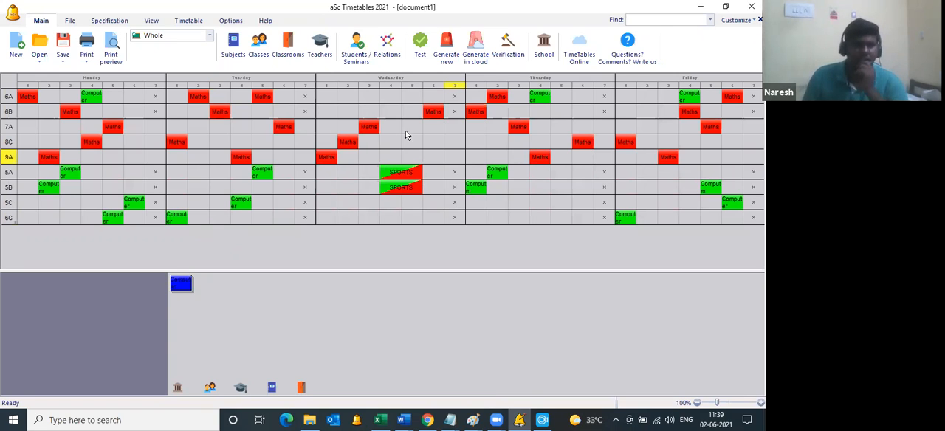
# Step: Open the CAMBRIDGE002.roz timetable from the Desktop and preview its printed timetable for each class
pyautogui.click(40, 60)
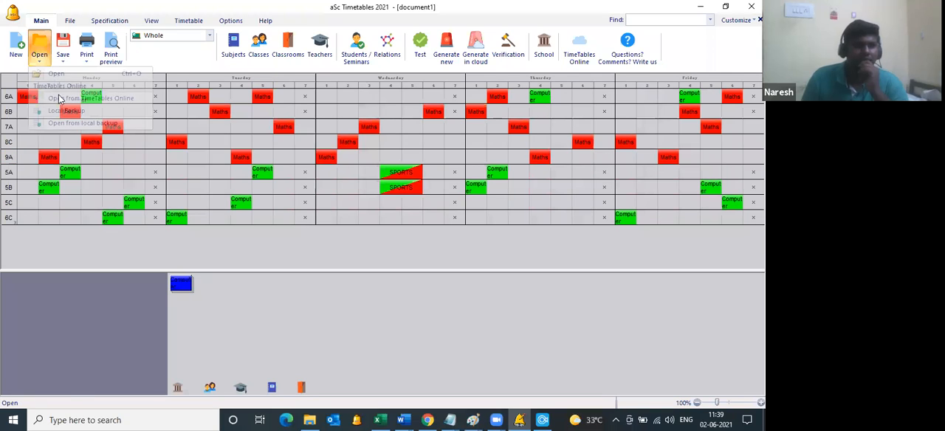
pyautogui.click(66, 71)
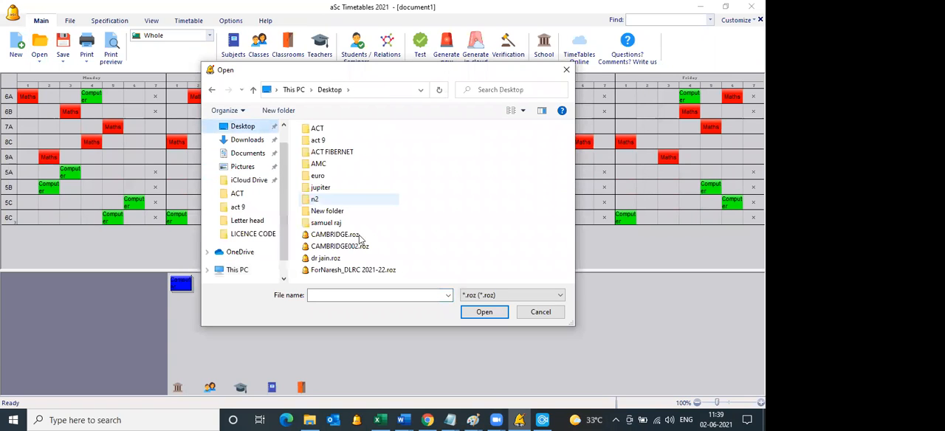
pyautogui.doubleClick(361, 247)
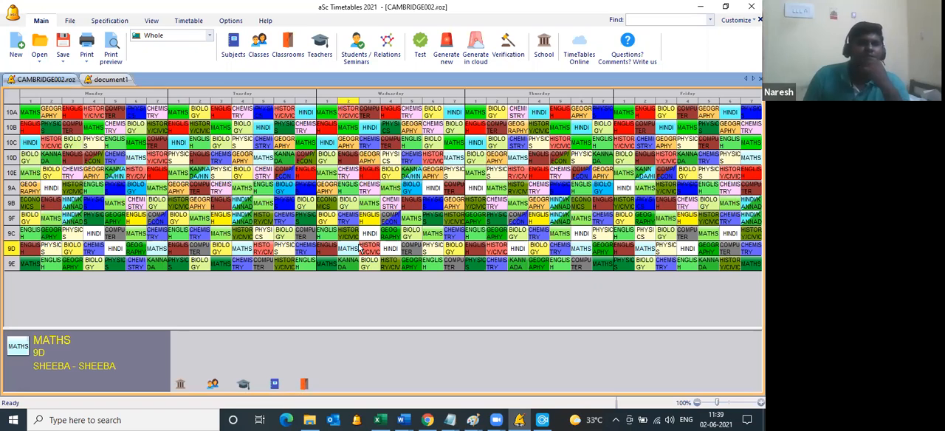
pyautogui.click(117, 55)
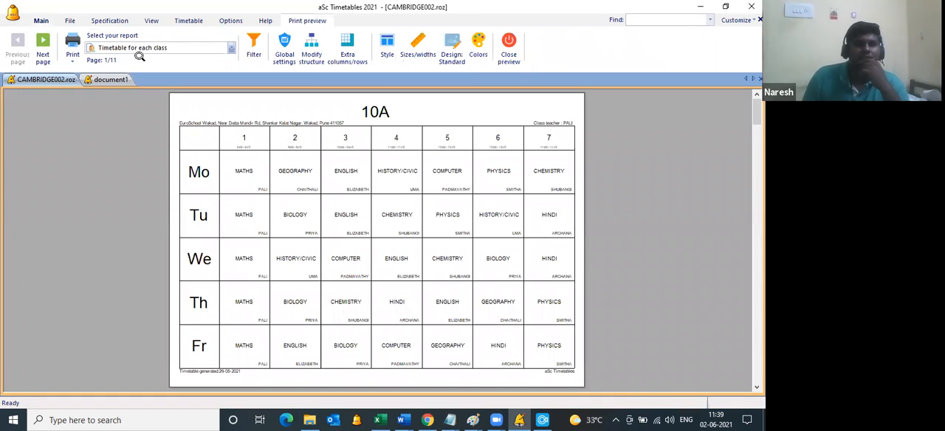
pyautogui.click(511, 58)
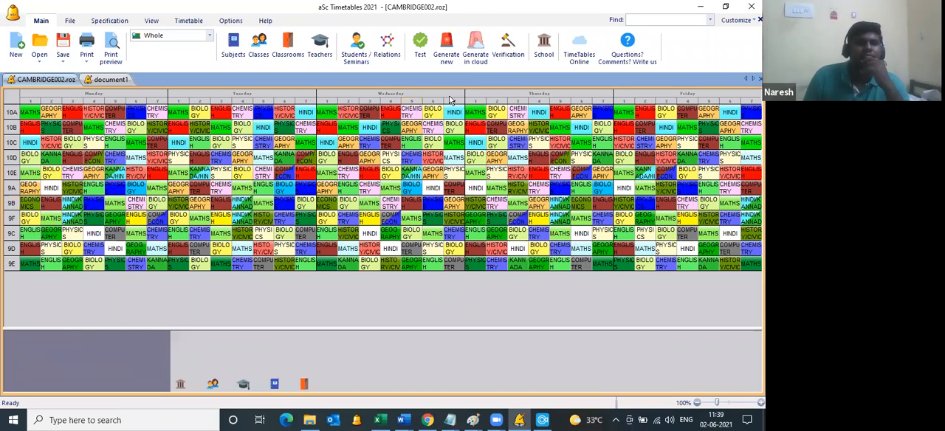
# Step: Generate a new timetable for CAMBRIDGE002.roz, review the relaxed conditions in the verification results, and close the verification
pyautogui.click(446, 59)
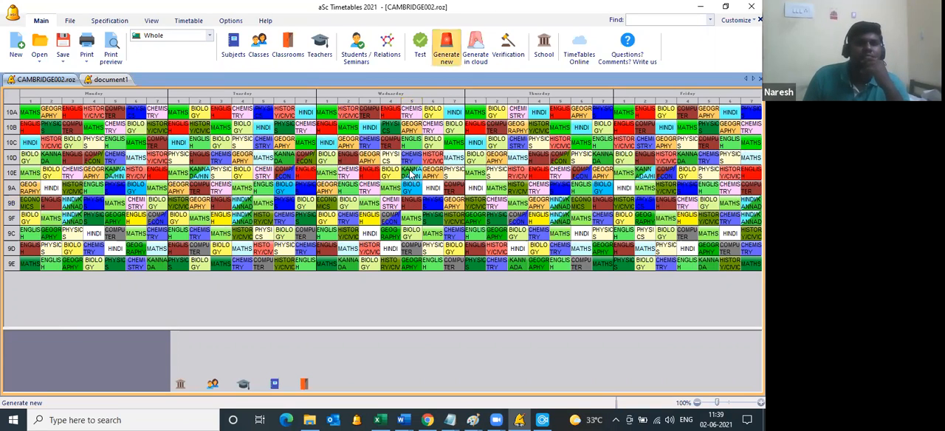
pyautogui.press('Return')
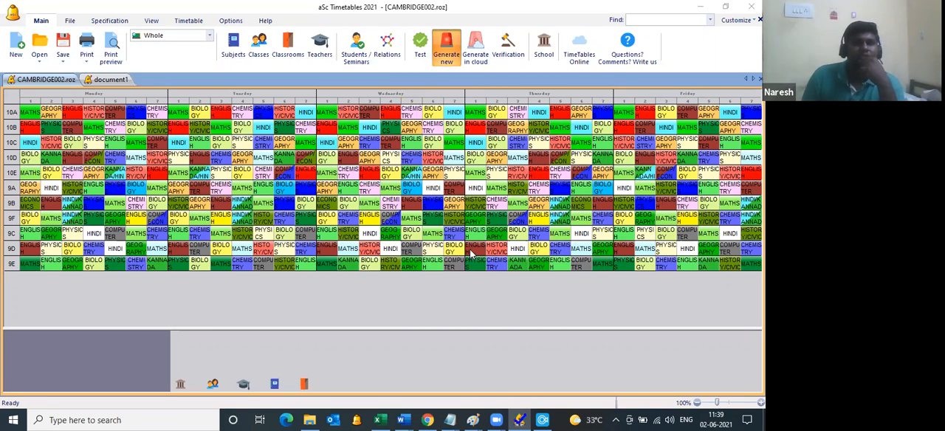
pyautogui.click(476, 249)
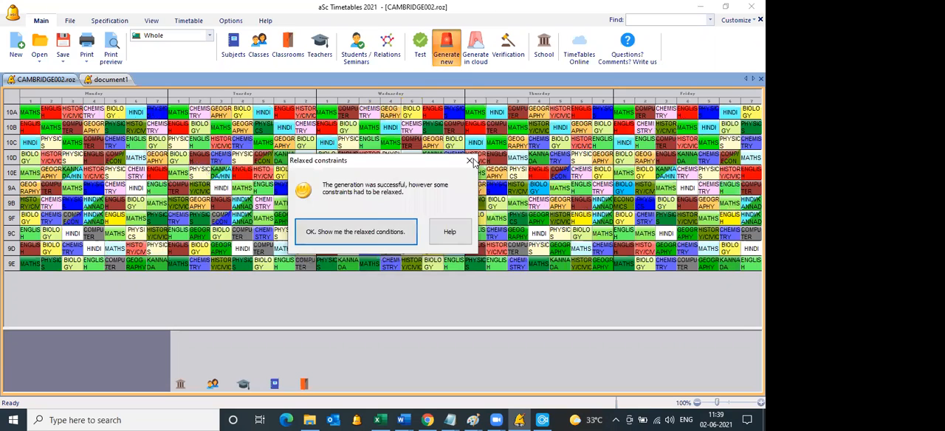
pyautogui.click(471, 161)
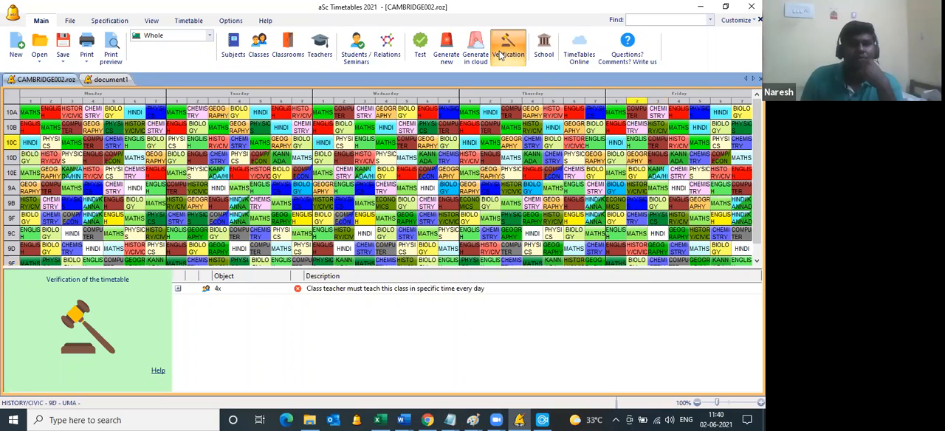
pyautogui.click(501, 56)
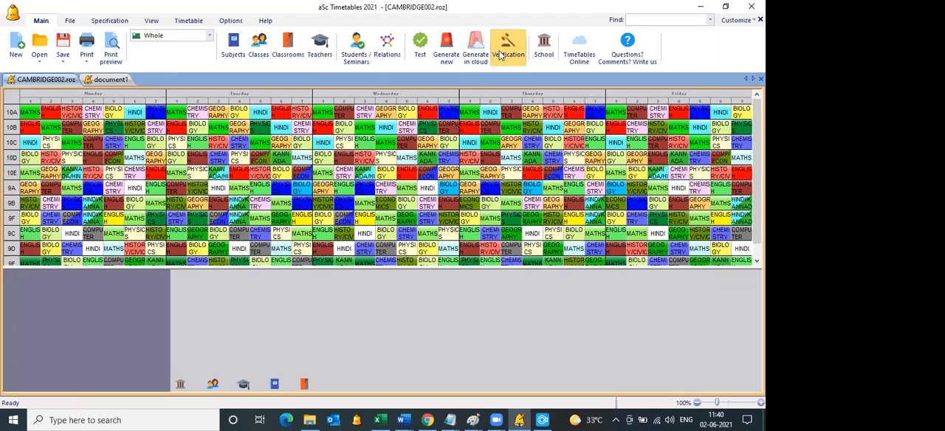
pyautogui.click(500, 56)
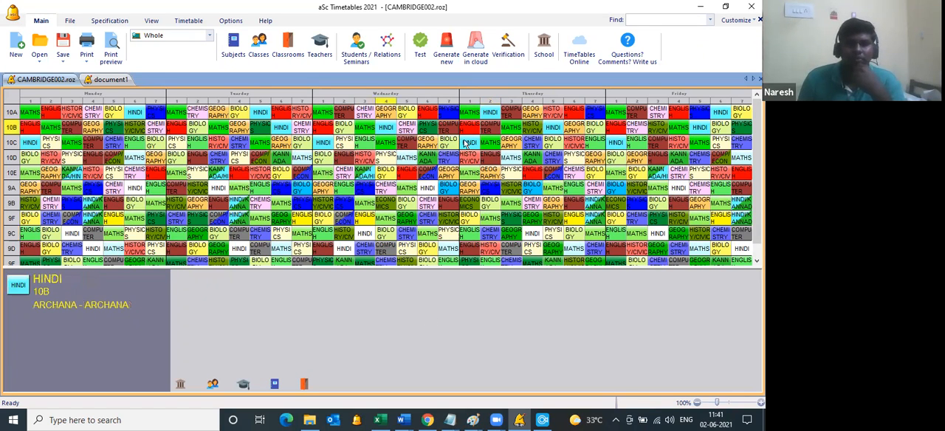
# Step: Inspect individual lesson cards of the 10th-grade classes in the generated timetable, and close CAMBRIDGE002.roz without saving the changes
pyautogui.press('Up')
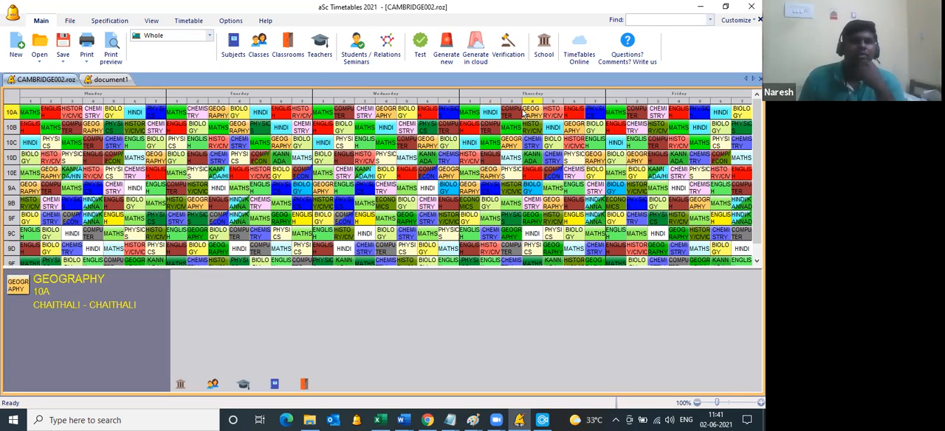
pyautogui.click(594, 129)
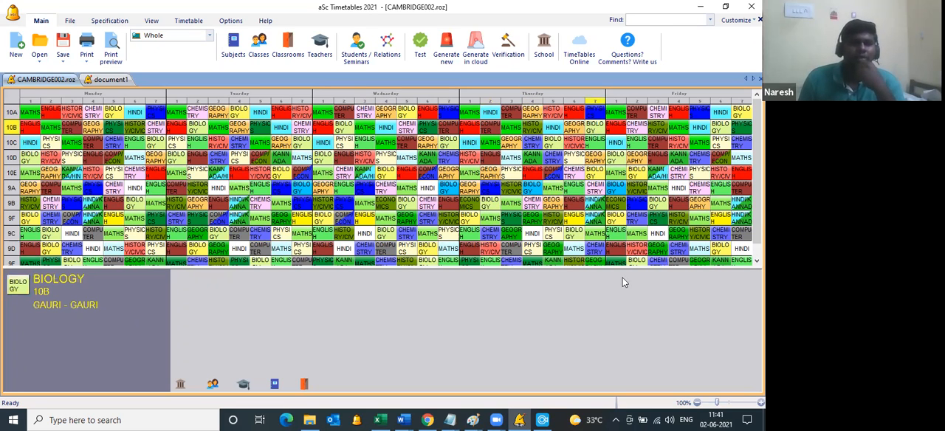
pyautogui.click(245, 147)
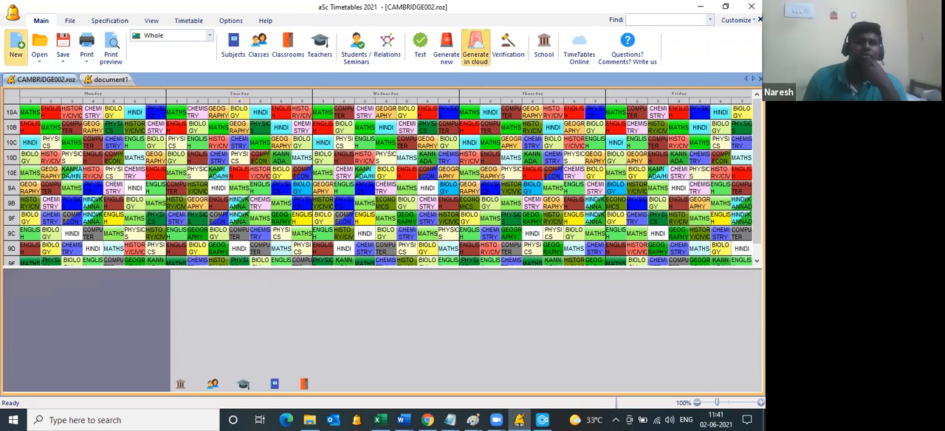
pyautogui.click(752, 7)
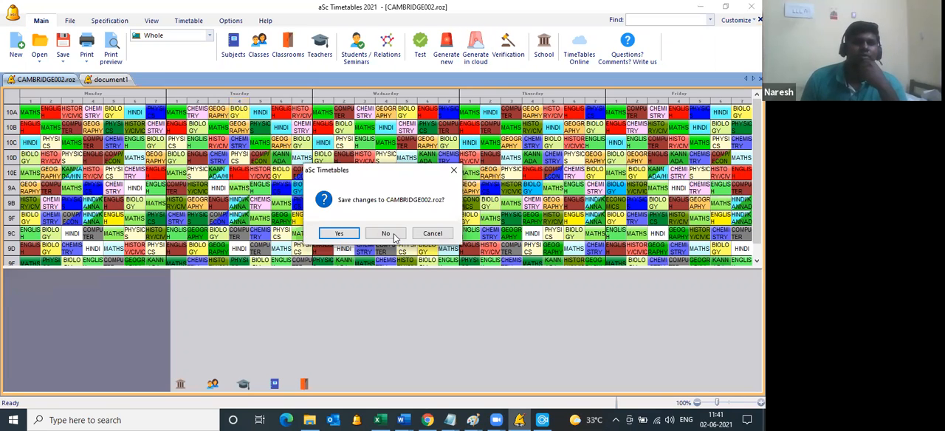
pyautogui.click(392, 235)
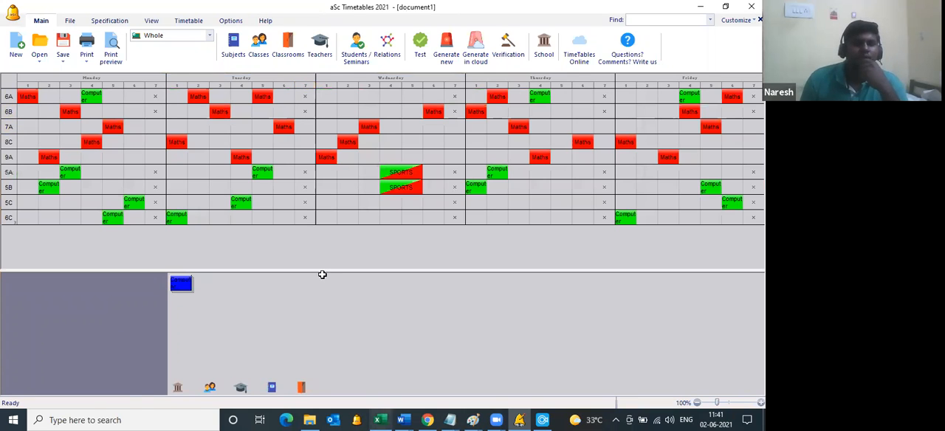
# Step: Switch to the Excel lesson list, enter a teacher's first name in E20 of Sheet6, and clear the SPORTS lesson from row 18
pyautogui.hotkey('alt', 'Tab')
pyautogui.scroll(-3, 266, 228)
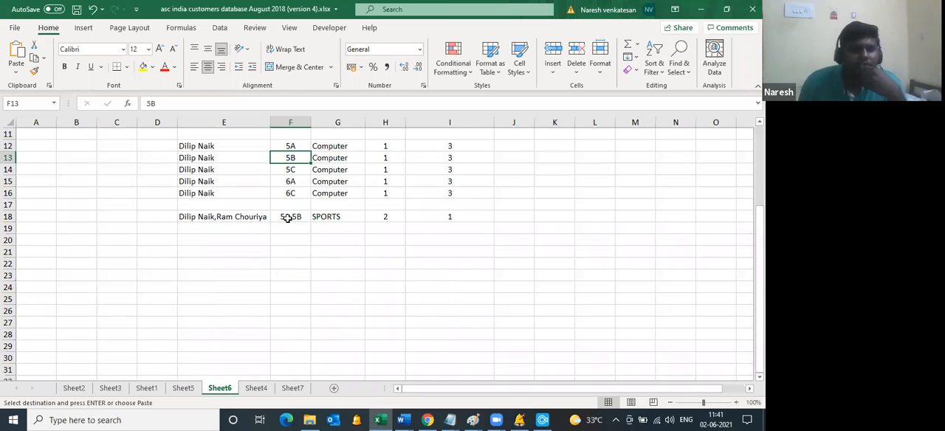
pyautogui.moveTo(237, 216); pyautogui.dragTo(309, 214)
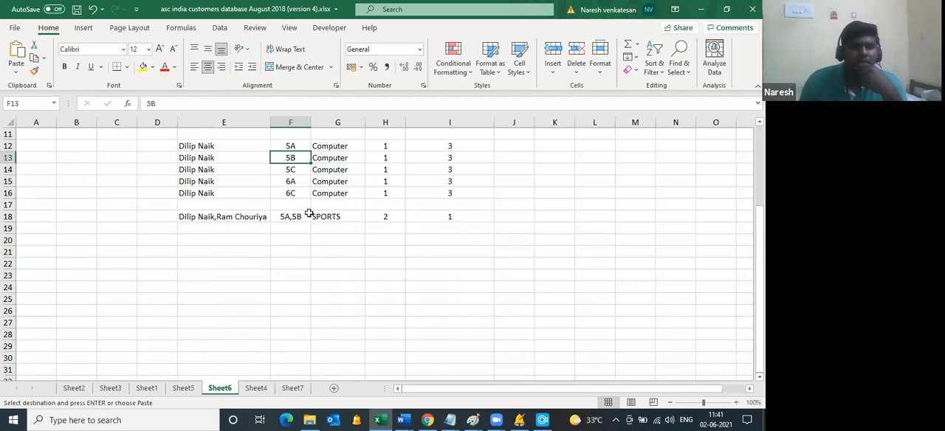
pyautogui.click(217, 238)
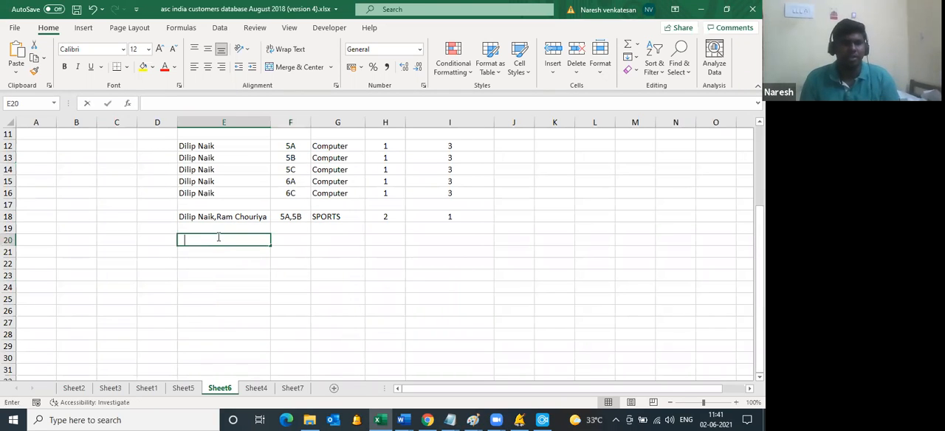
pyautogui.write('Neha')
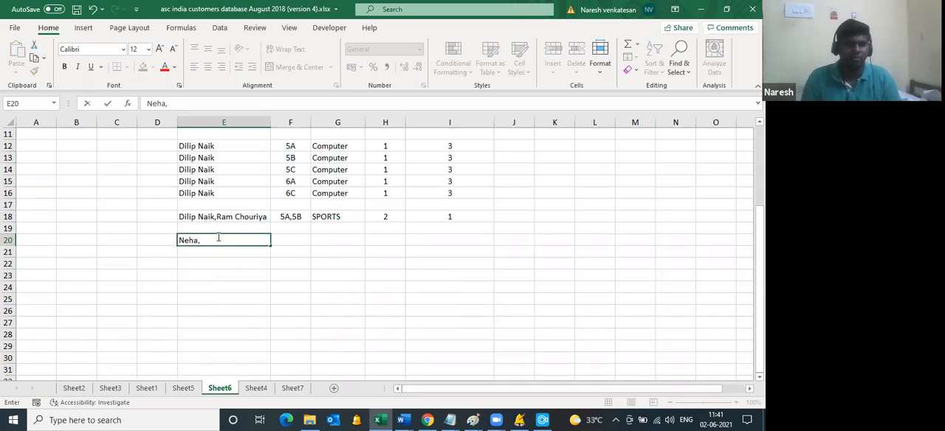
pyautogui.moveTo(232, 215); pyautogui.dragTo(420, 213)
pyautogui.press('Delete')
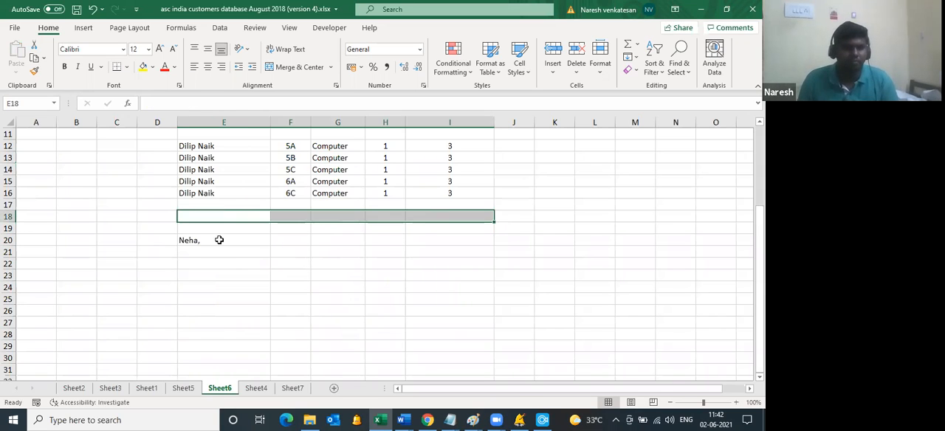
# Step: Add a second teacher's name in E20 and complete the lesson with class 6A and the subject Hindi/French
pyautogui.click(226, 236)
pyautogui.doubleClick(232, 241)
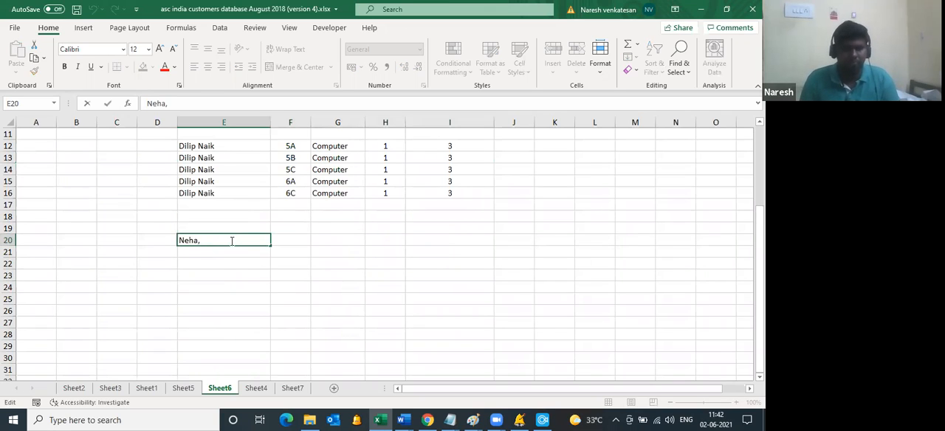
pyautogui.write('Aditi')
pyautogui.press('Tab')
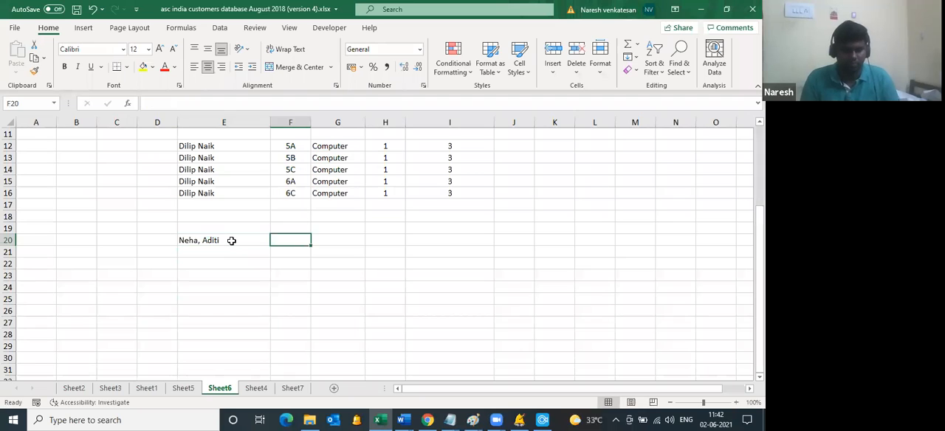
pyautogui.write('6A')
pyautogui.press('Tab')
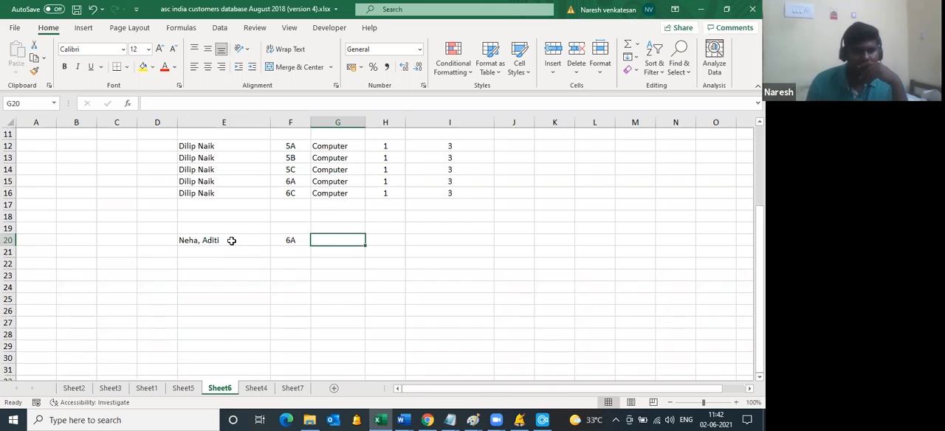
pyautogui.click(225, 103)
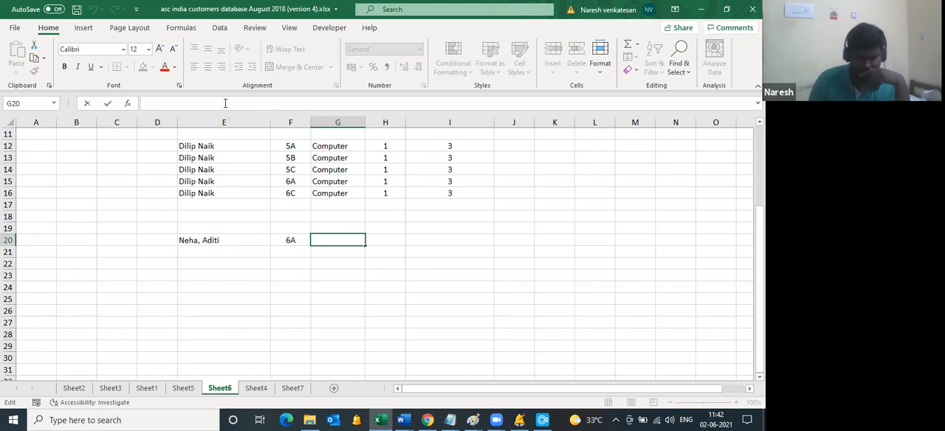
pyautogui.write('Hind')
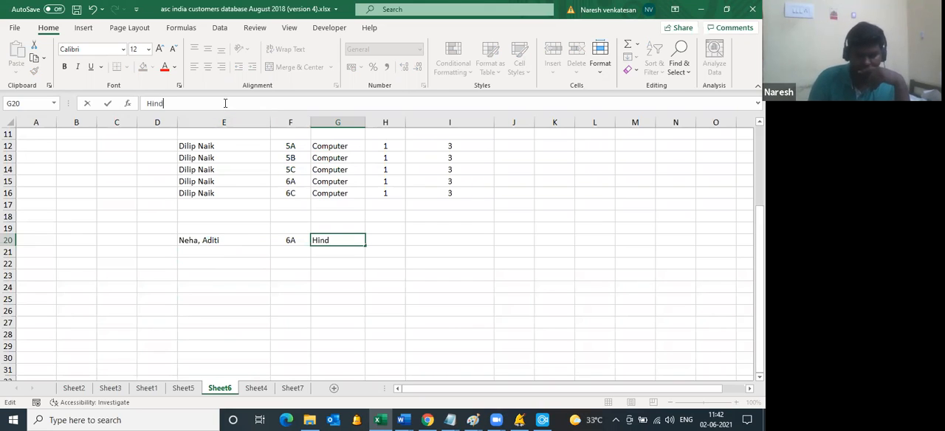
pyautogui.write('i/F')
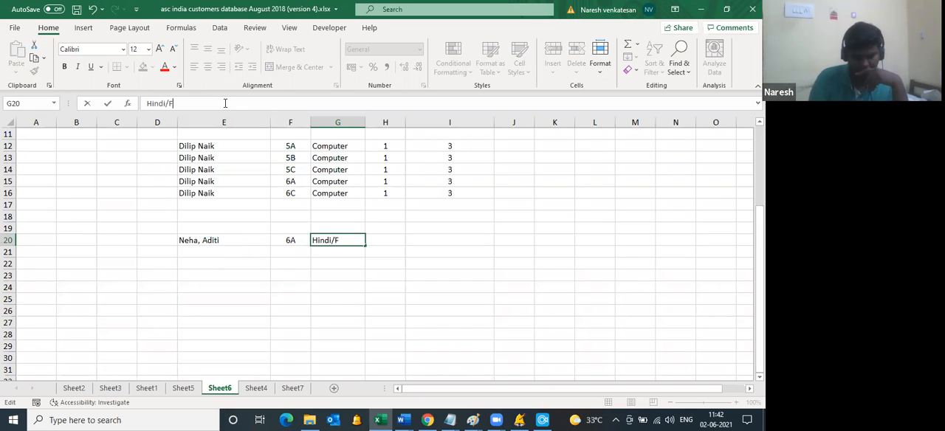
pyautogui.write('rench')
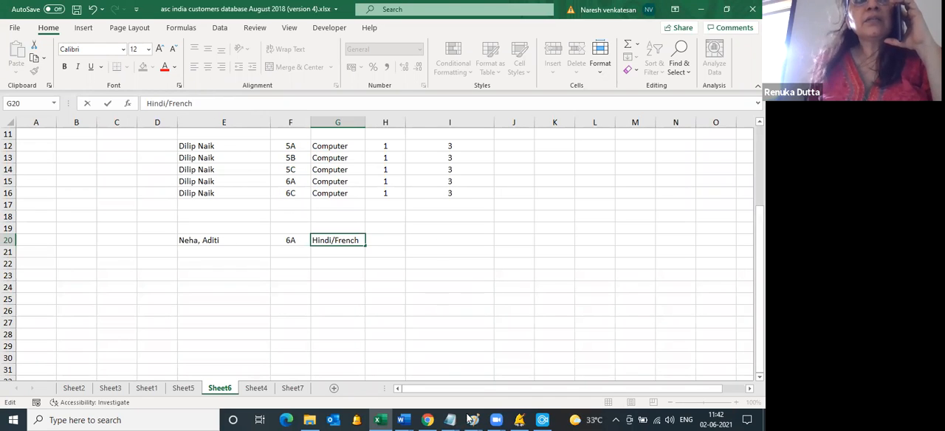
pyautogui.click(495, 421)
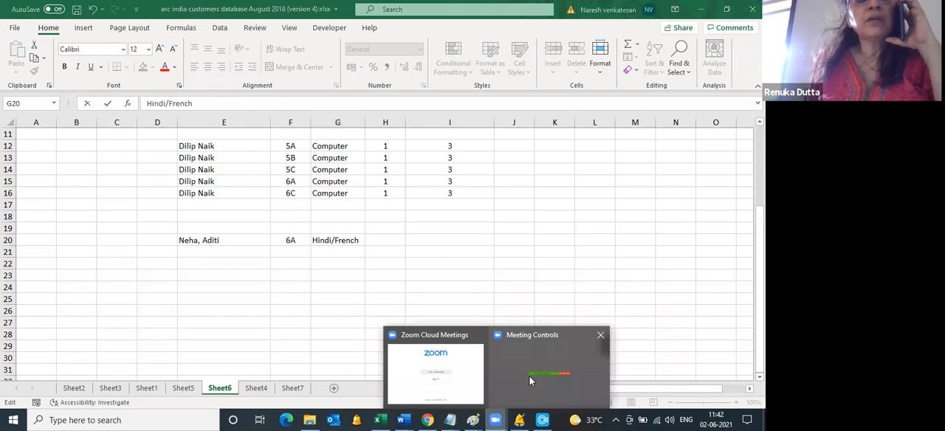
pyautogui.click(495, 420)
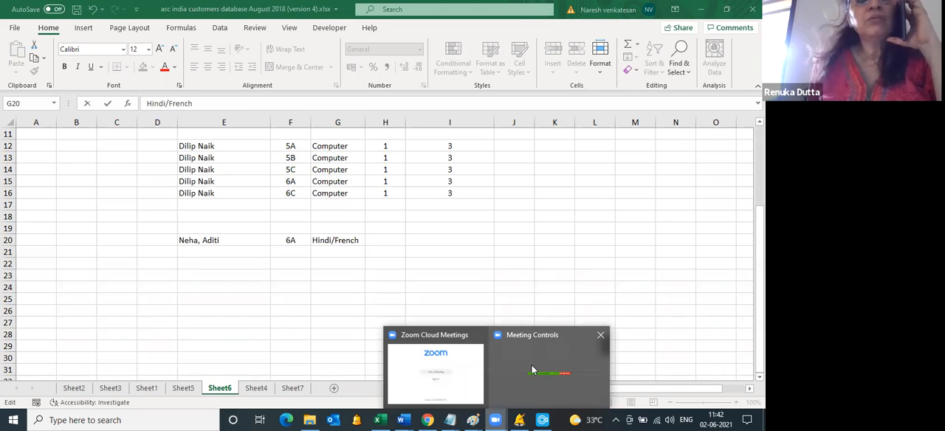
pyautogui.click(533, 370)
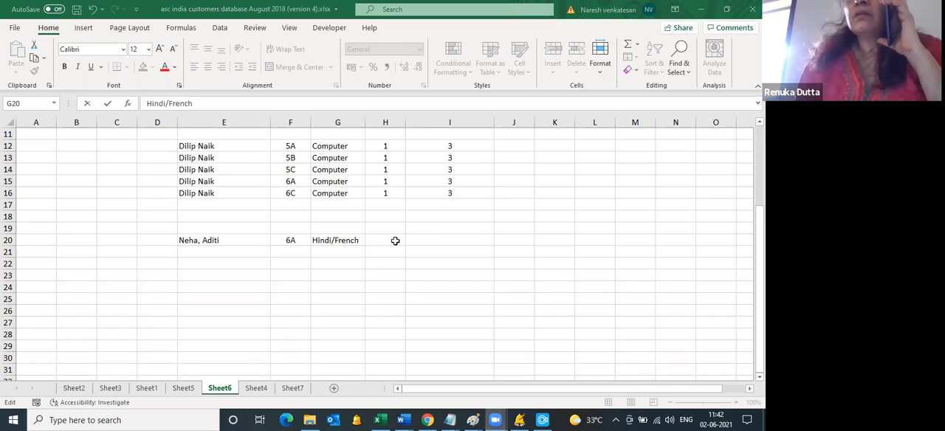
# Step: Enter 1 in H20 and 5 in I20 for the Hindi/French lesson, and copy the whole lesson list
pyautogui.click(370, 237)
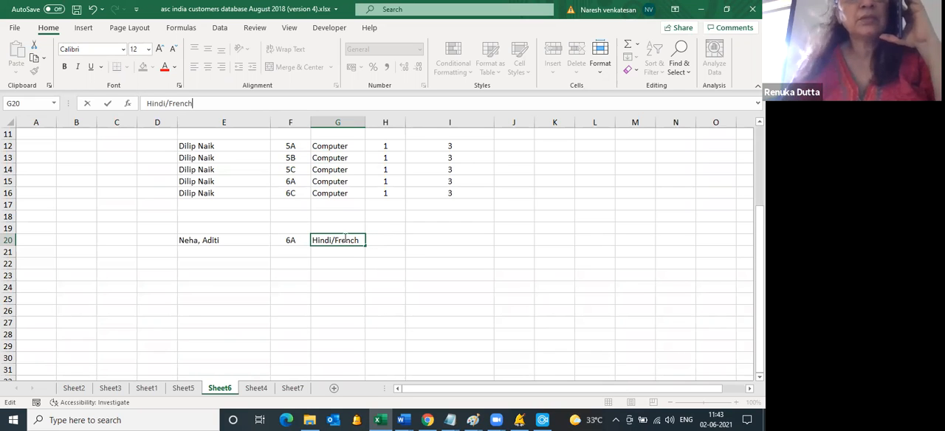
pyautogui.click(389, 237)
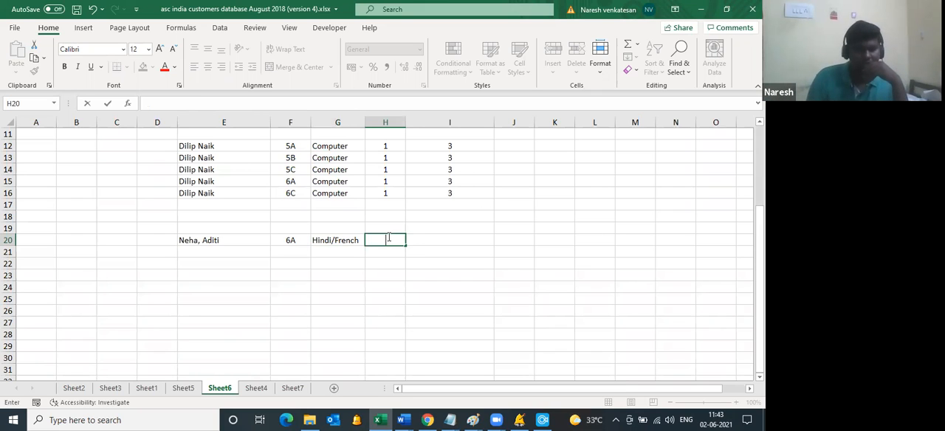
pyautogui.write('1')
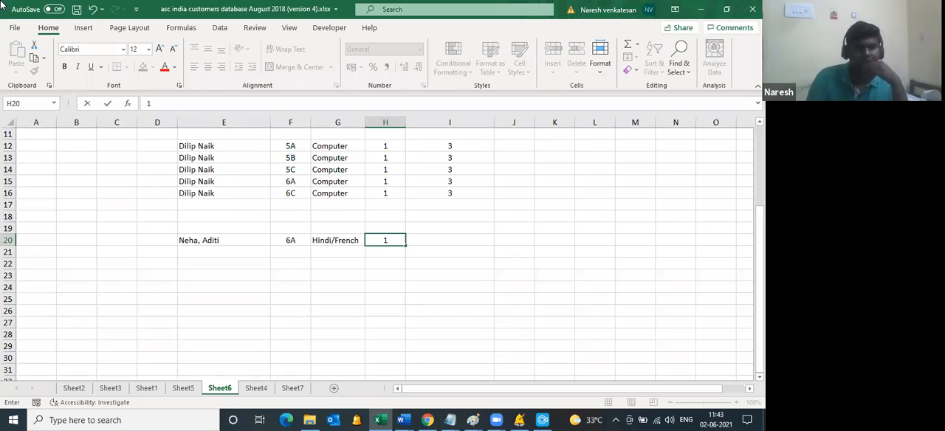
pyautogui.press('Tab')
pyautogui.write('5')
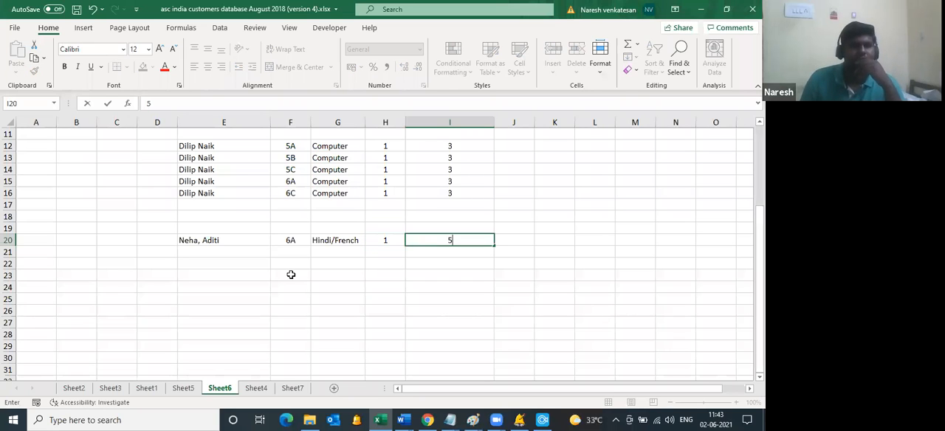
pyautogui.click(291, 287)
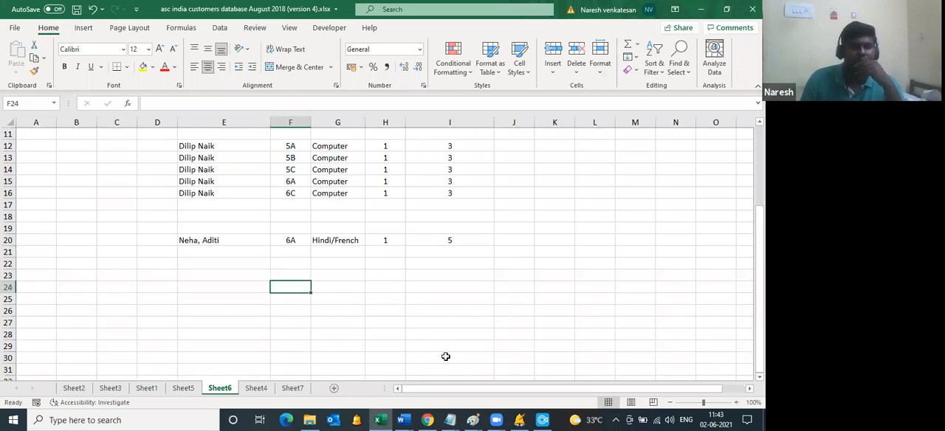
pyautogui.scroll(4, 446, 356)
pyautogui.moveTo(446, 356); pyautogui.dragTo(213, 194)
# Step: Switch to aSc Timetables, close the open timetable, and create a new one with the school name test
pyautogui.click(519, 420)
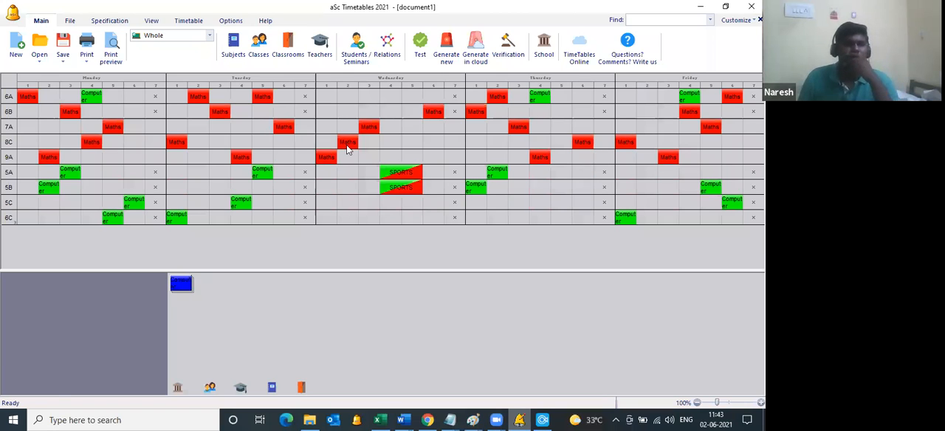
pyautogui.hotkey('ctrl', 'z')
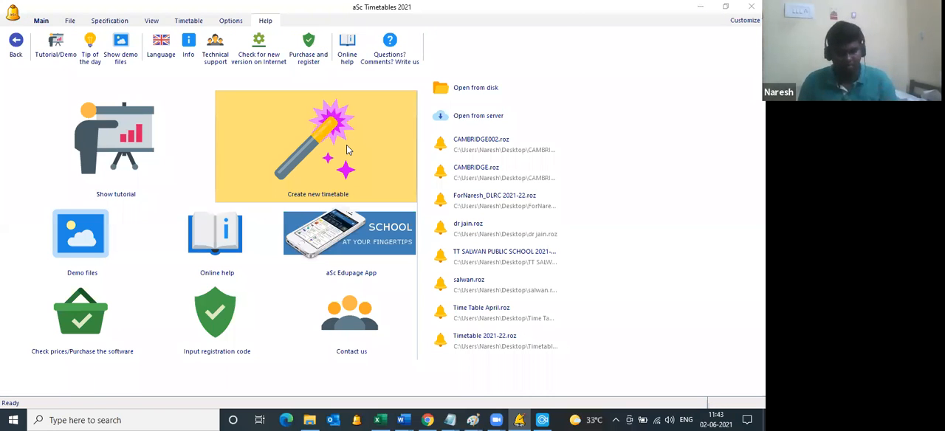
pyautogui.click(347, 150)
pyautogui.write('test')
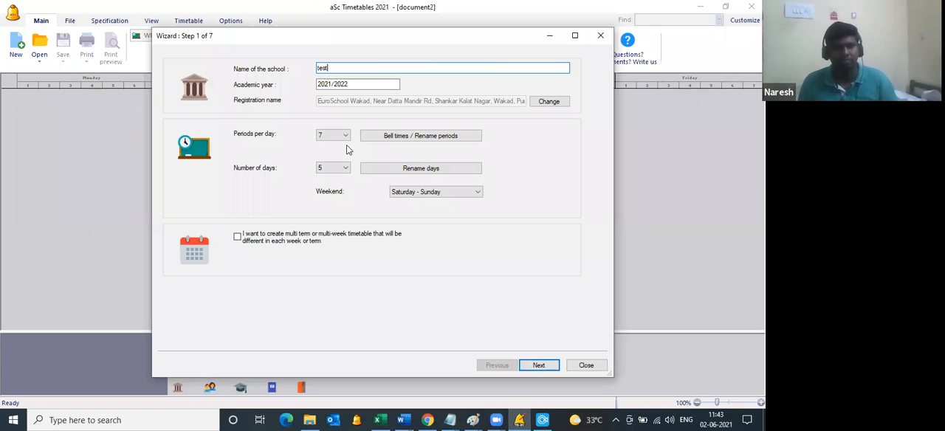
pyautogui.press('Return')
# Step: Set up a clipboard import of Lessons, assigning the first four columns to Teachers, Class, Subject and Length
pyautogui.click(295, 365)
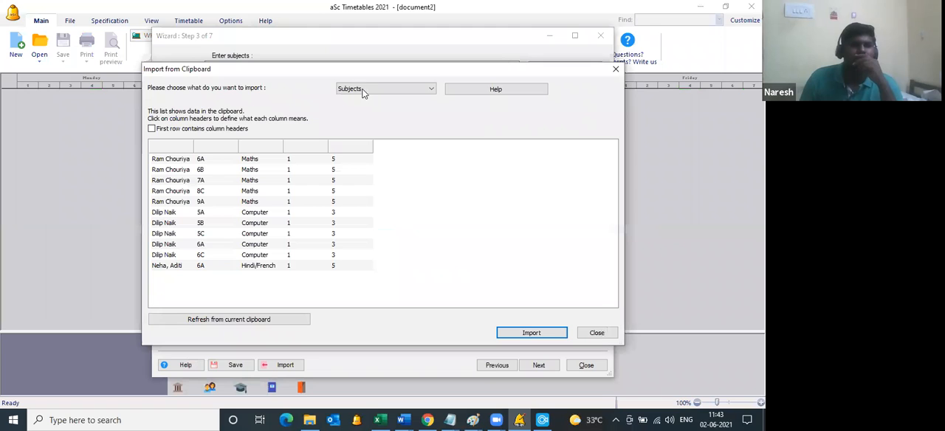
pyautogui.click(384, 89)
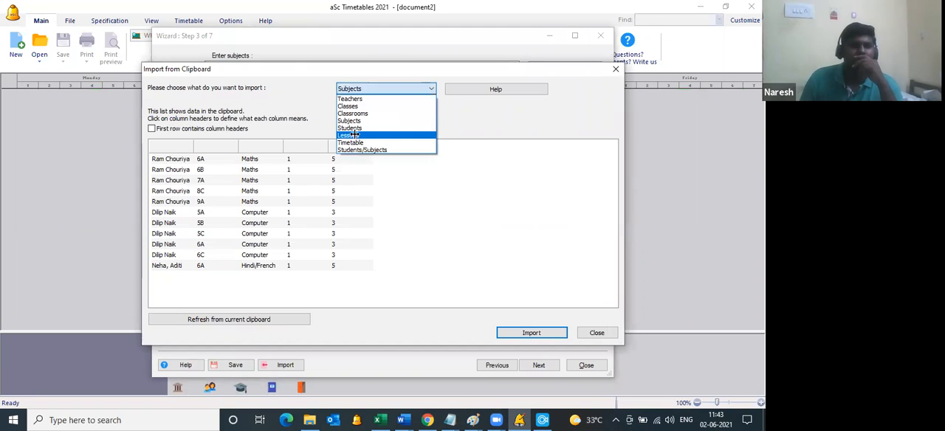
pyautogui.click(355, 133)
pyautogui.click(177, 146)
pyautogui.click(177, 254)
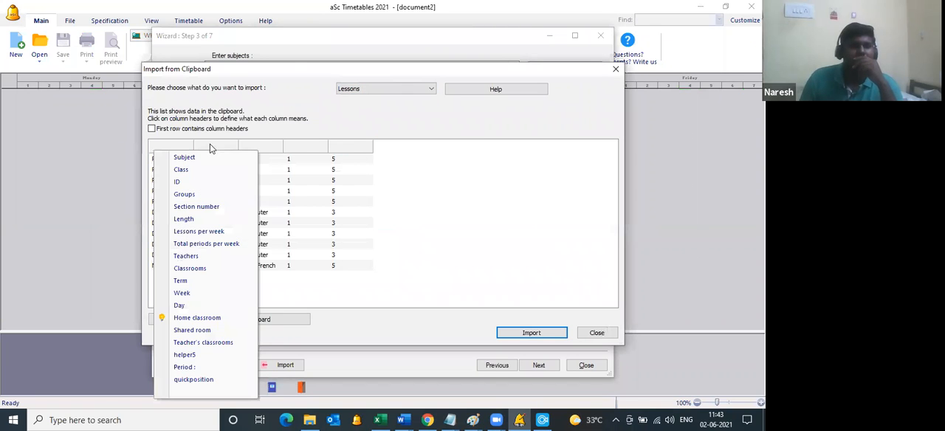
pyautogui.click(215, 146)
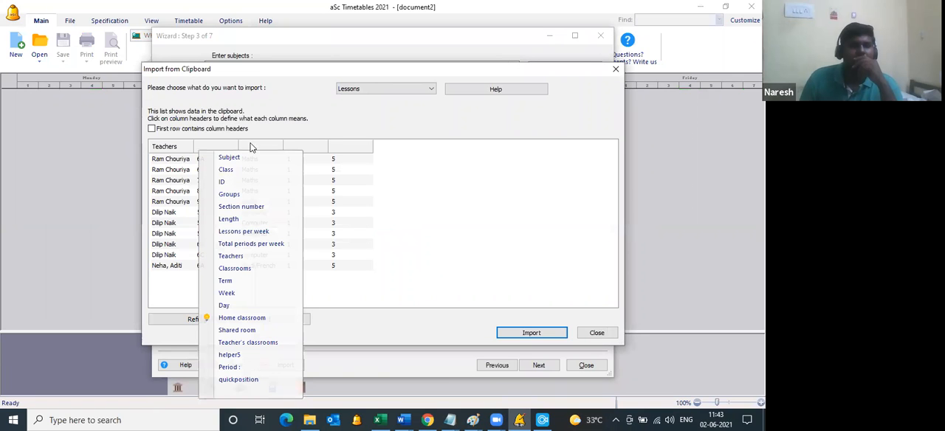
pyautogui.click(225, 169)
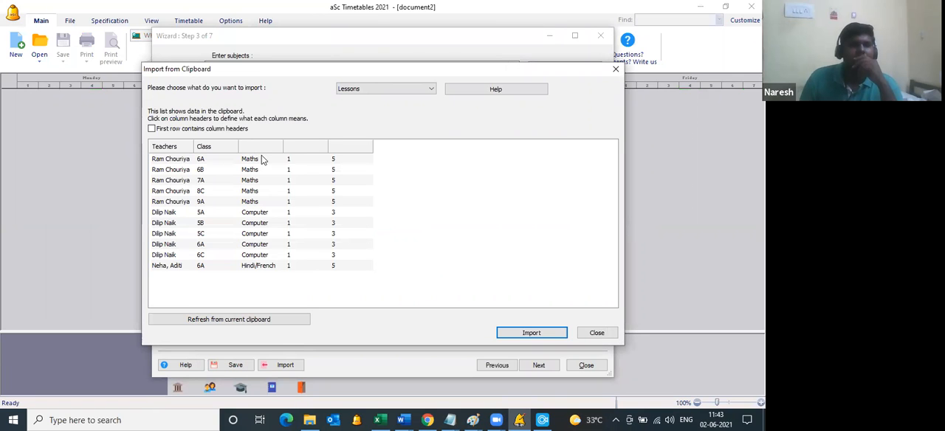
pyautogui.click(305, 146)
pyautogui.click(319, 219)
# Step: Import the lesson list, adding all its teachers, classes and subjects, and close the setup wizard
pyautogui.click(556, 330)
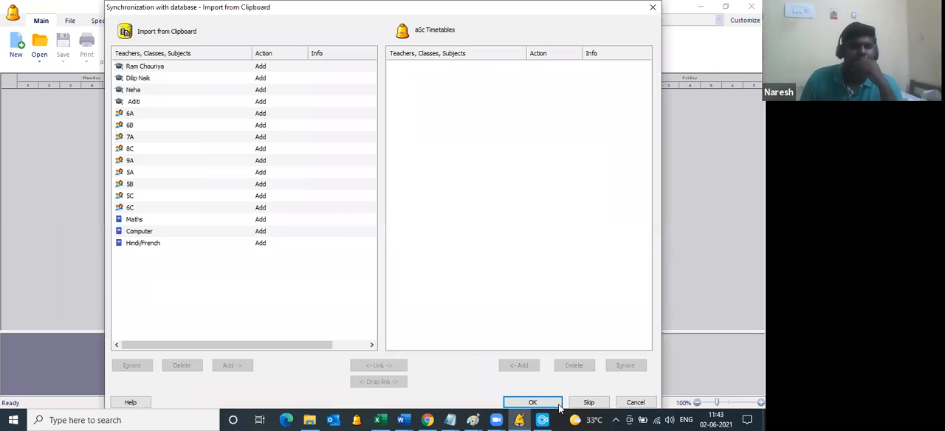
pyautogui.click(559, 406)
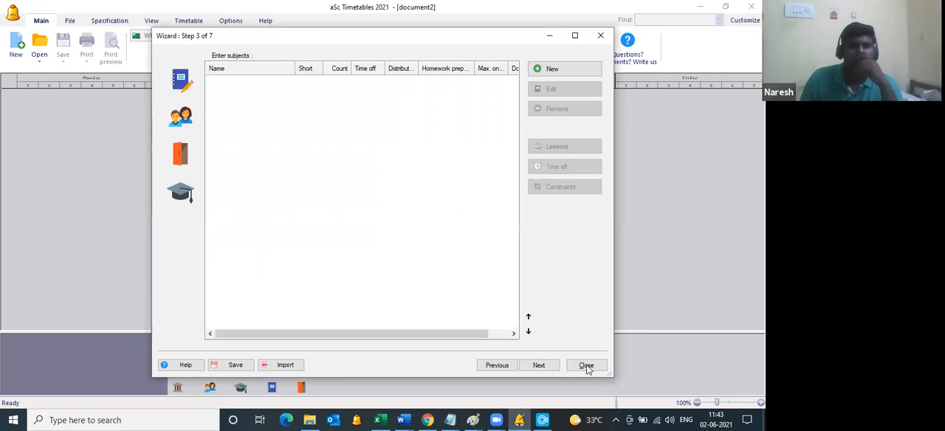
pyautogui.click(586, 365)
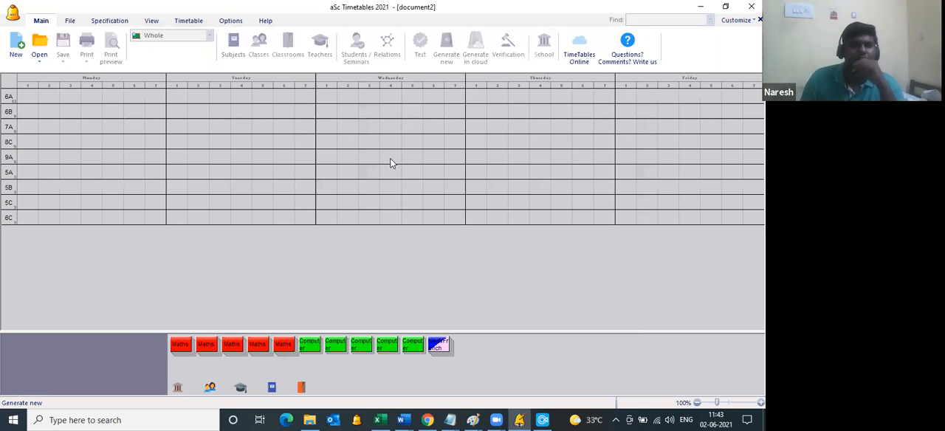
# Step: Generate a new timetable from the imported lessons and open the print preview of the class timetables
pyautogui.click(471, 250)
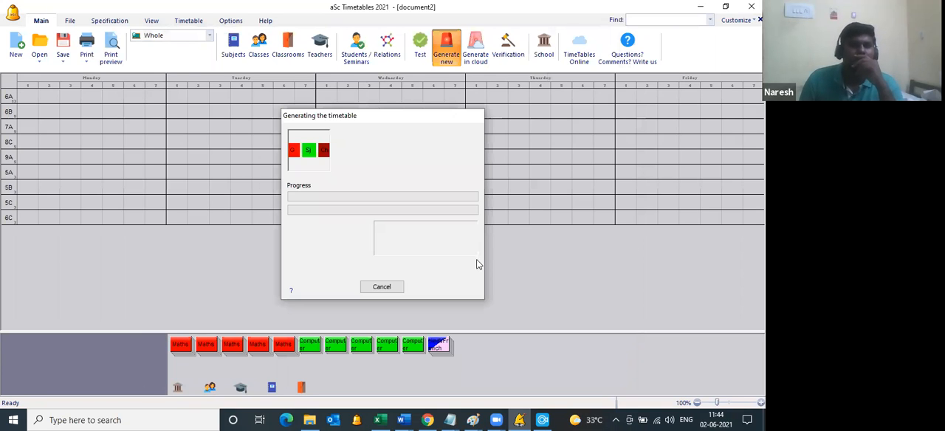
pyautogui.press('Return')
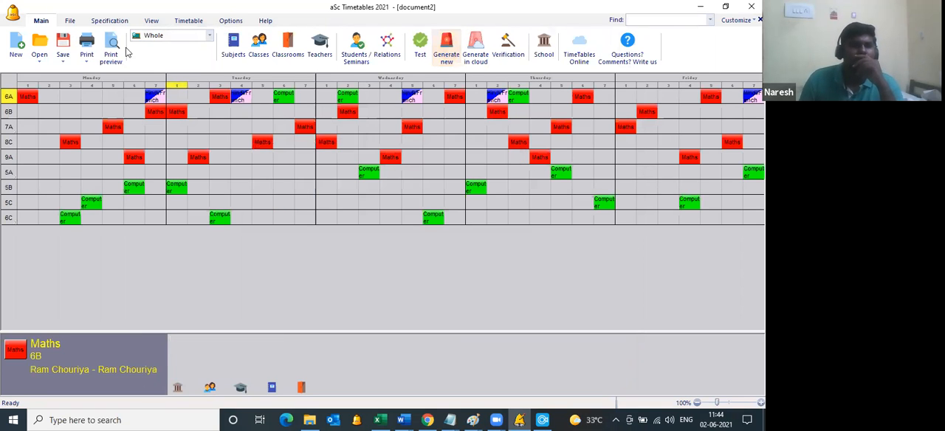
pyautogui.click(118, 53)
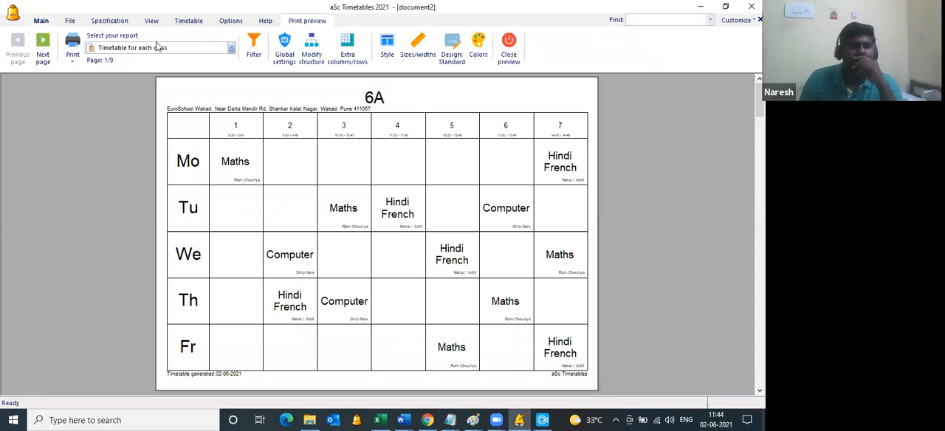
# Step: Review the timetable for each teacher in the print preview, comparing the two Hindi/French teachers' pages, and close the preview
pyautogui.click(152, 50)
pyautogui.click(146, 92)
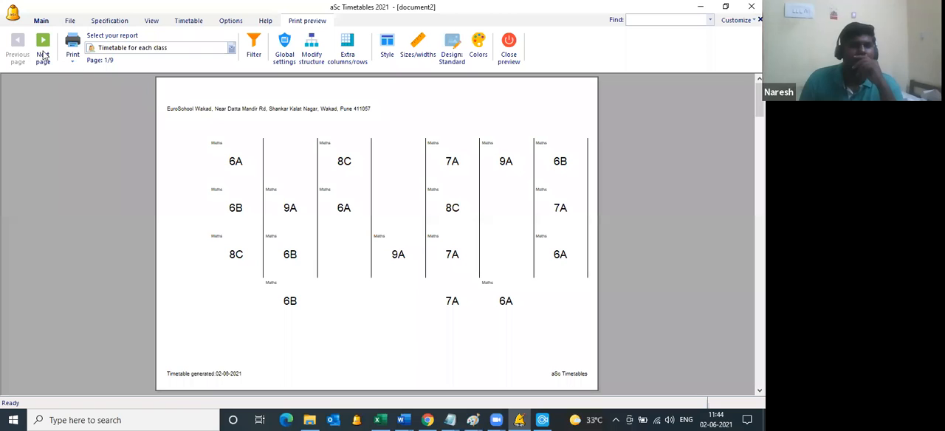
pyautogui.click(43, 55)
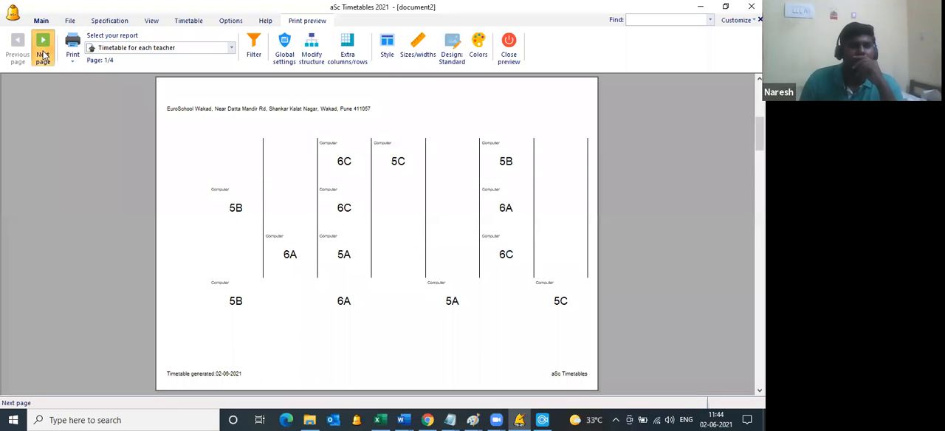
pyautogui.click(43, 55)
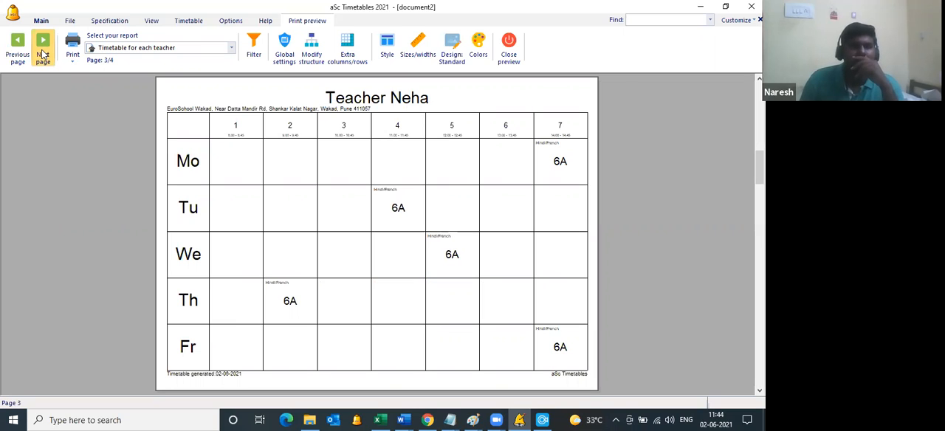
pyautogui.click(43, 55)
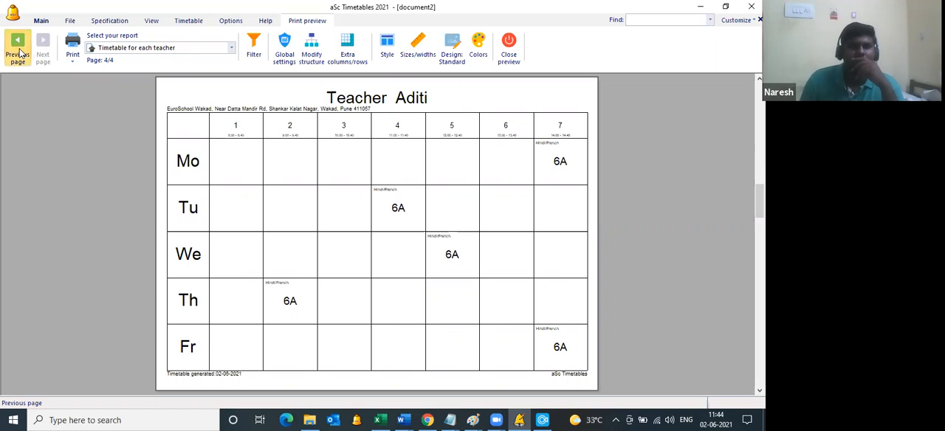
pyautogui.click(18, 52)
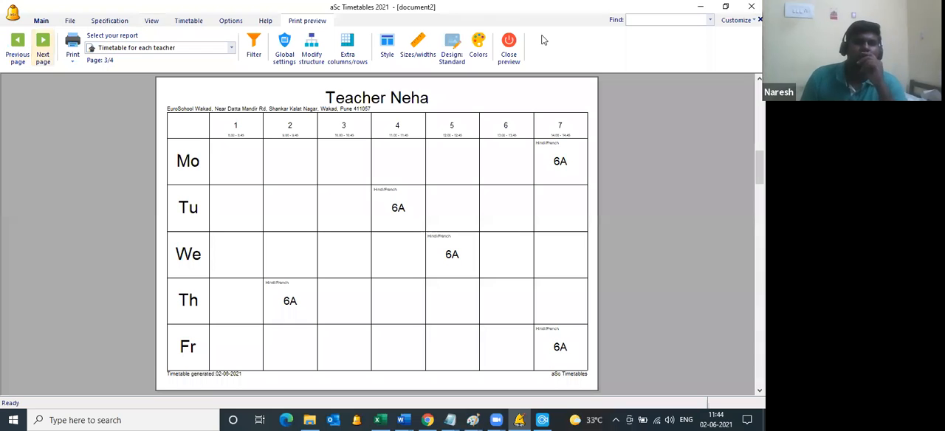
pyautogui.click(509, 57)
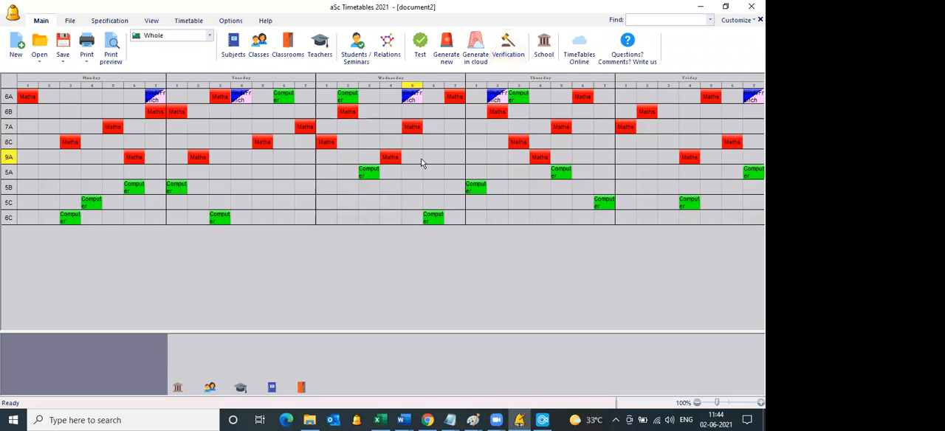
# Step: Add a division to class 6A with the groups hindi and french
pyautogui.click(261, 47)
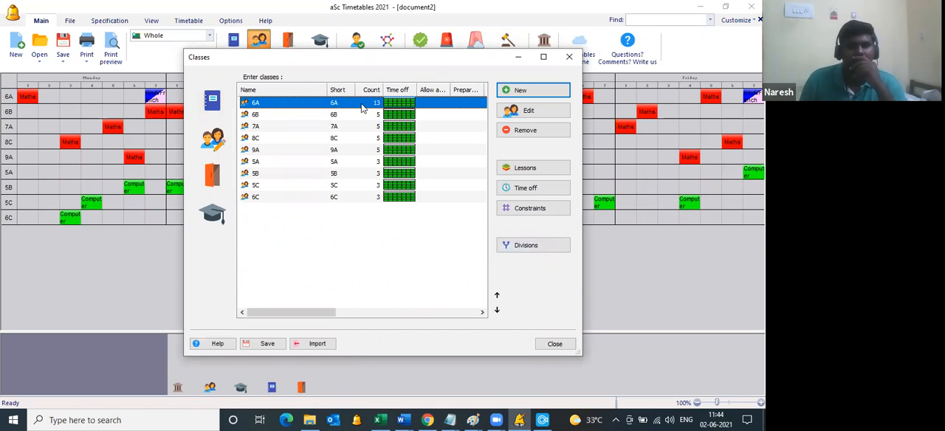
pyautogui.click(515, 247)
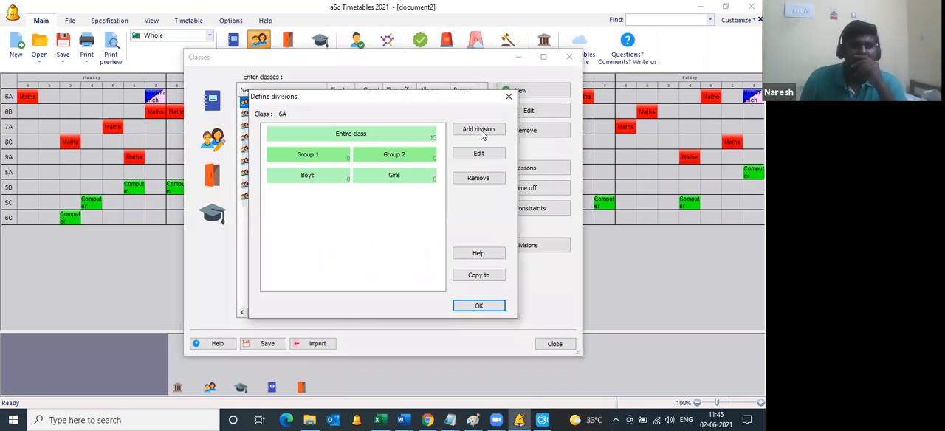
pyautogui.click(480, 131)
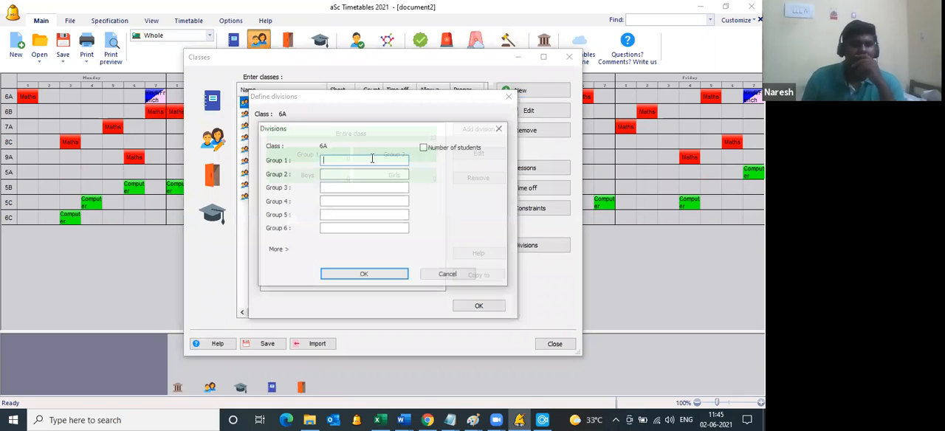
pyautogui.write('hind')
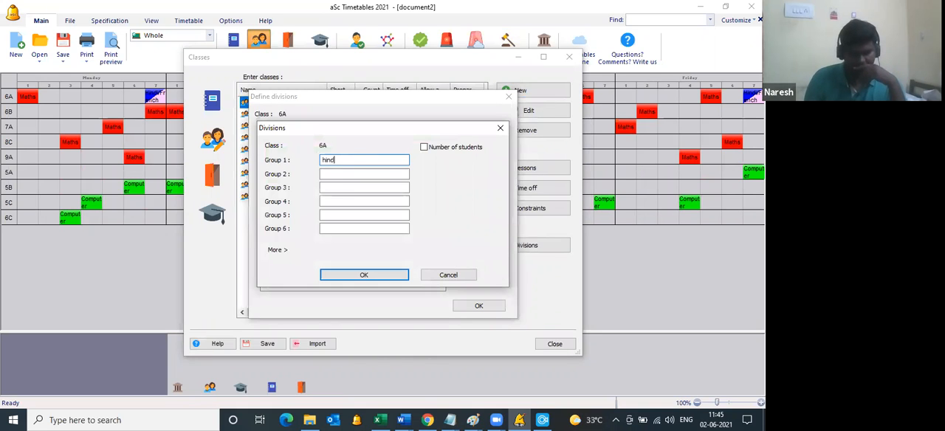
pyautogui.write('i')
pyautogui.press('Tab')
pyautogui.write('french')
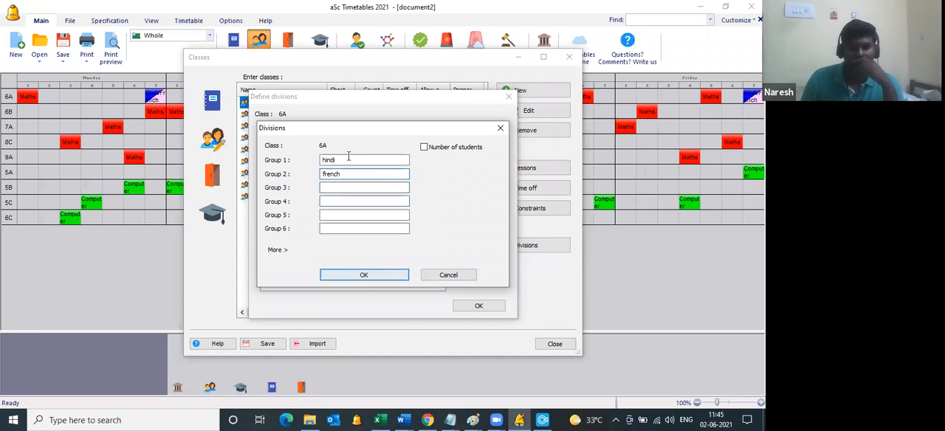
pyautogui.click(372, 275)
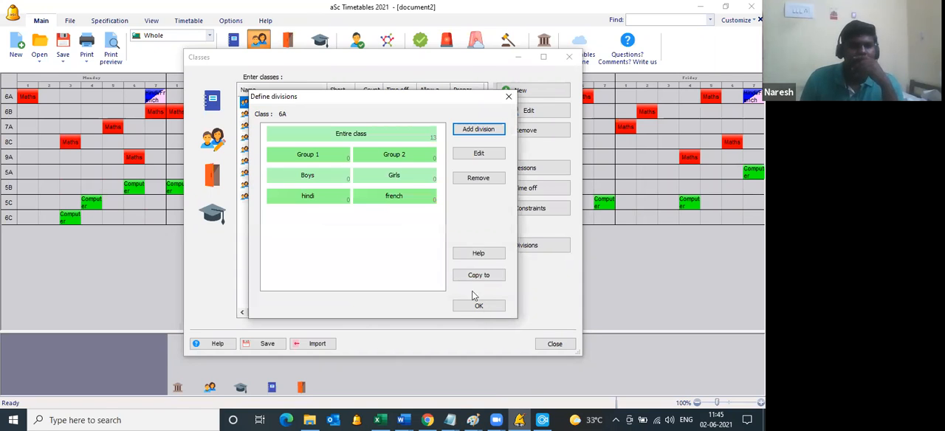
pyautogui.click(480, 305)
# Step: Add two new subjects titled Hindi and French to the subject list
pyautogui.click(215, 106)
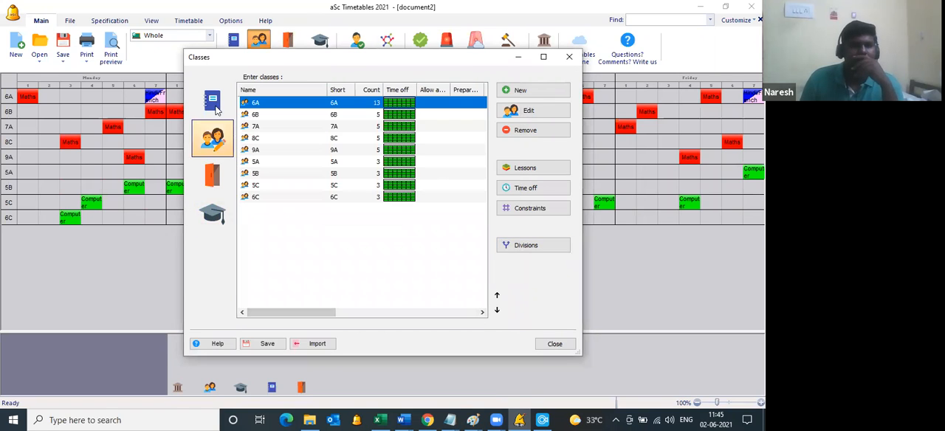
pyautogui.click(531, 93)
pyautogui.write('Hi')
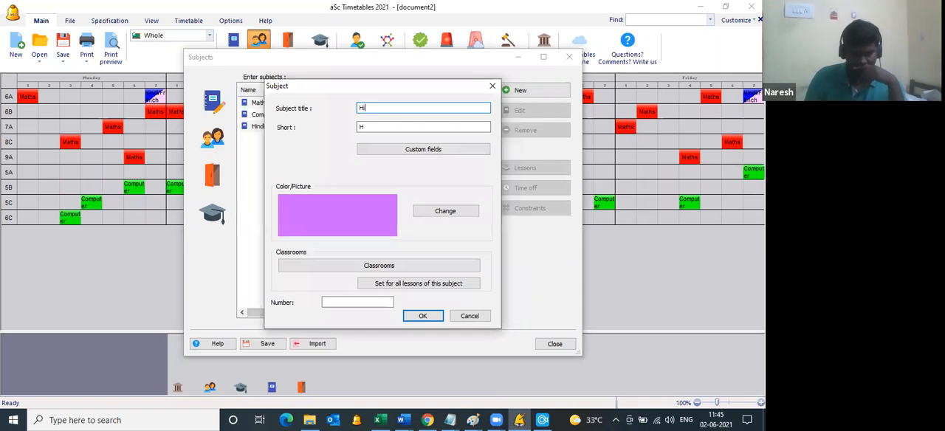
pyautogui.write('ndi')
pyautogui.press('Return')
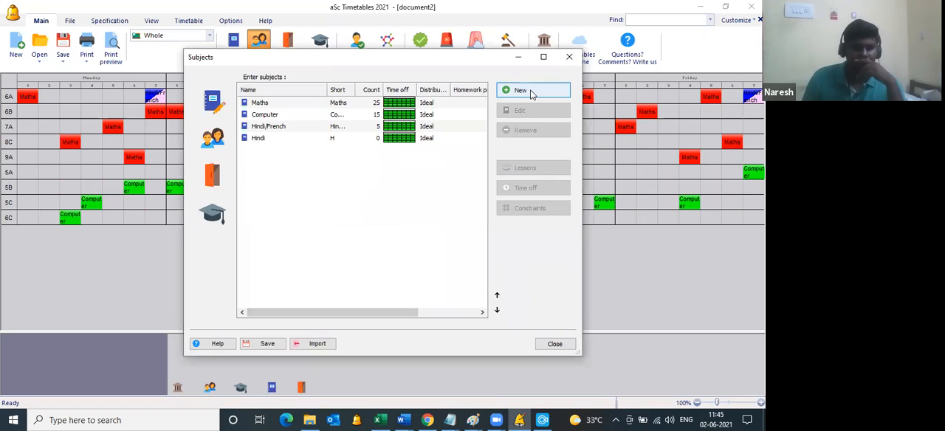
pyautogui.click(531, 93)
pyautogui.write('Fre')
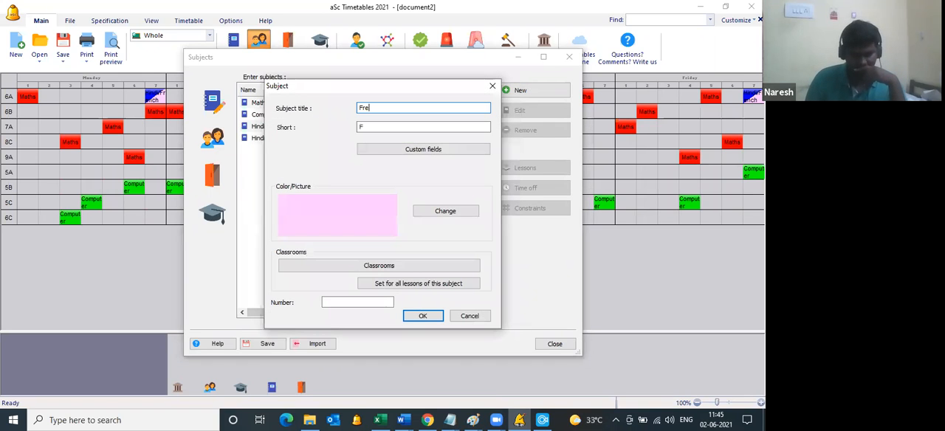
pyautogui.write('nch')
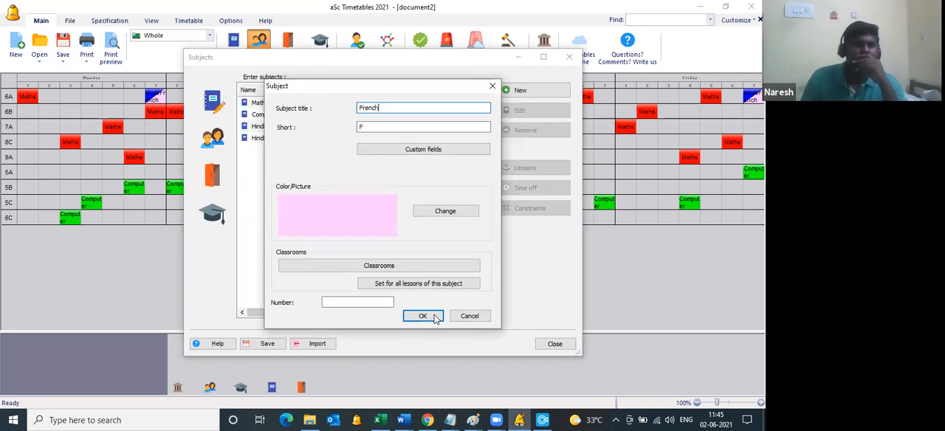
pyautogui.click(426, 316)
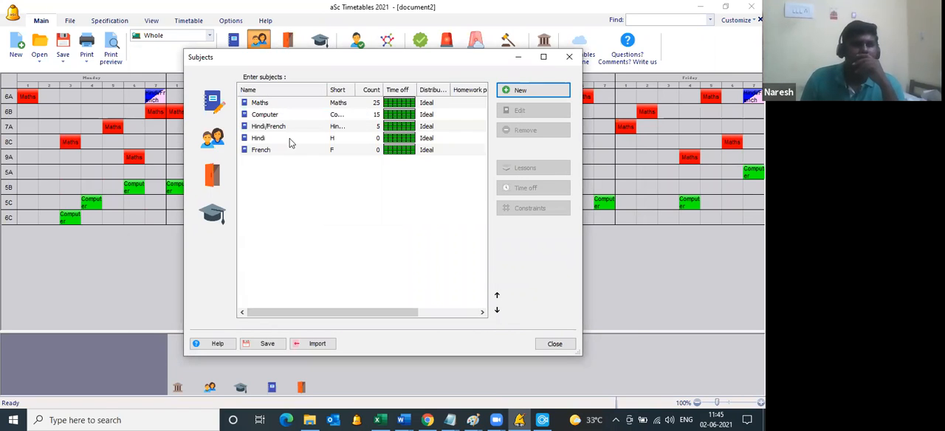
# Step: Start a new lesson for the subject Hindi and assign the first of the two Hindi/French teachers
pyautogui.doubleClick(289, 138)
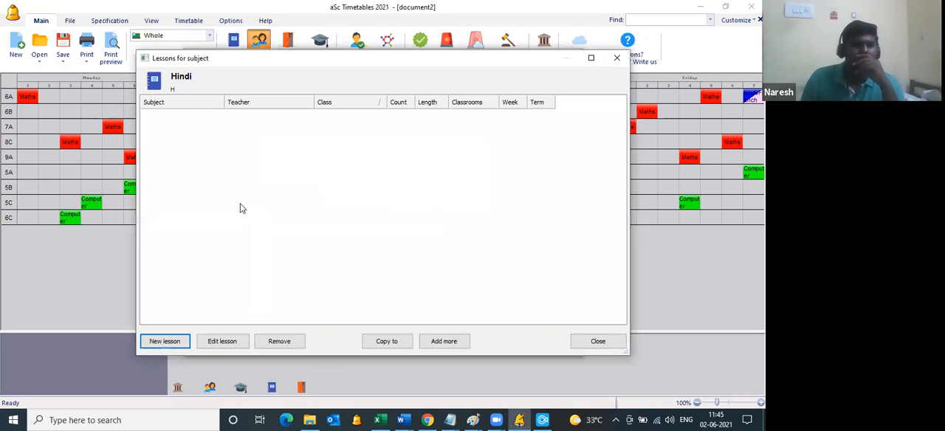
pyautogui.click(167, 342)
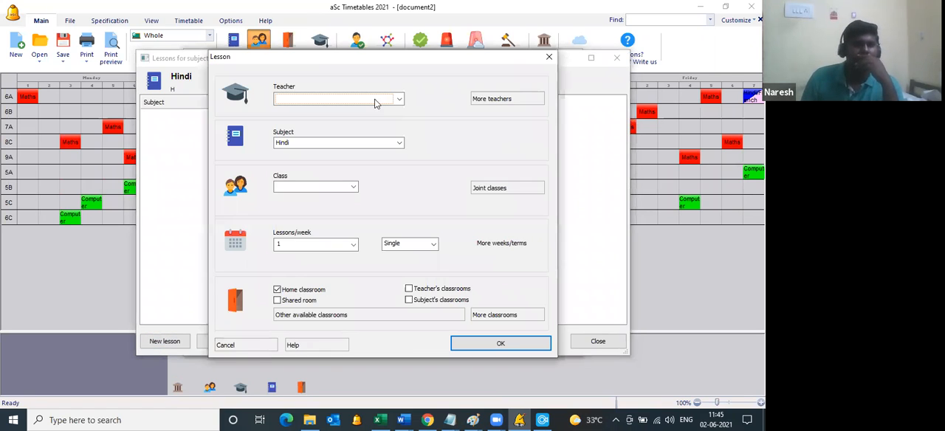
pyautogui.click(375, 104)
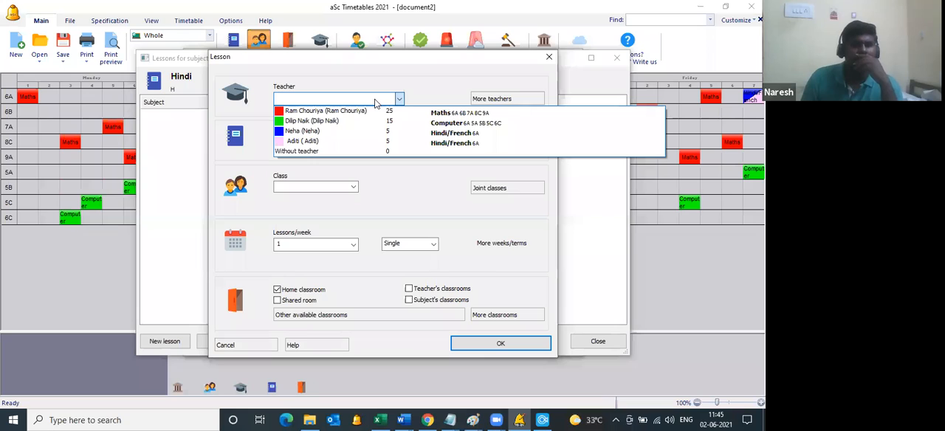
pyautogui.click(352, 132)
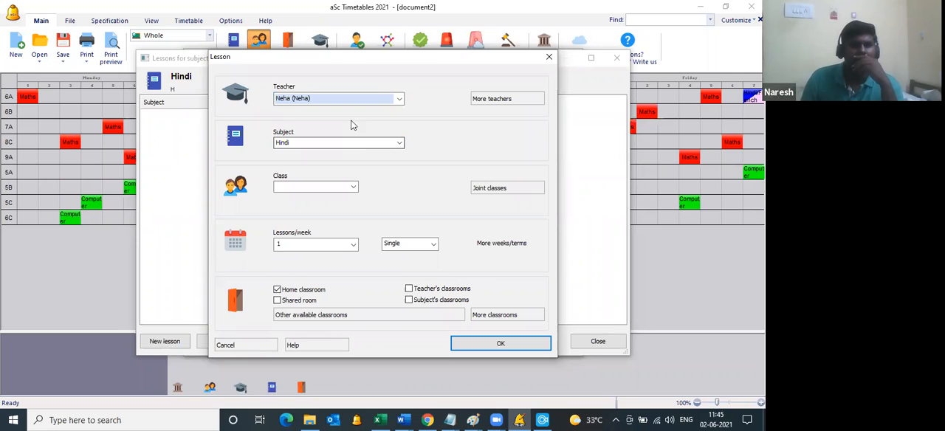
pyautogui.click(363, 100)
pyautogui.click(335, 219)
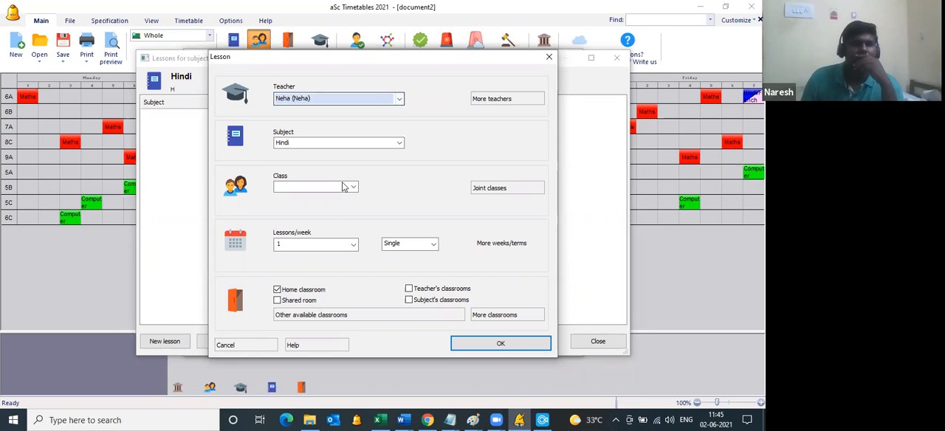
# Step: Assign the Hindi lesson to class 6A's hindi group with 3 single lessons per week and save it
pyautogui.click(350, 190)
pyautogui.click(338, 205)
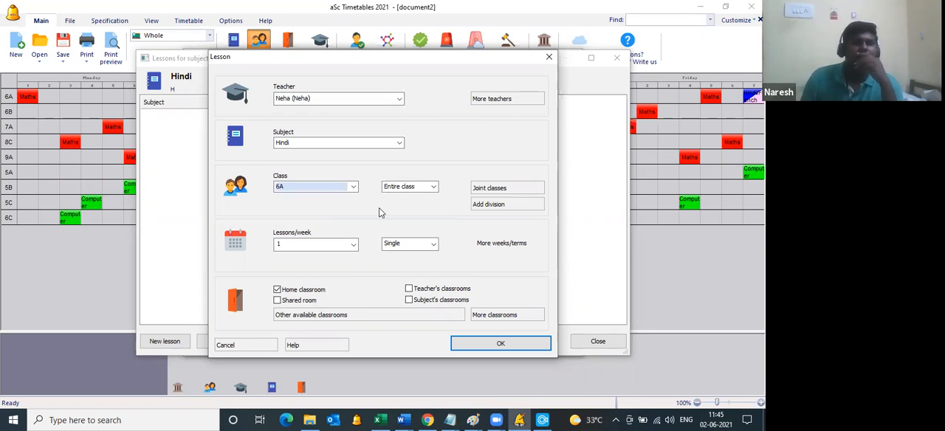
pyautogui.click(402, 243)
pyautogui.doubleClick(327, 245)
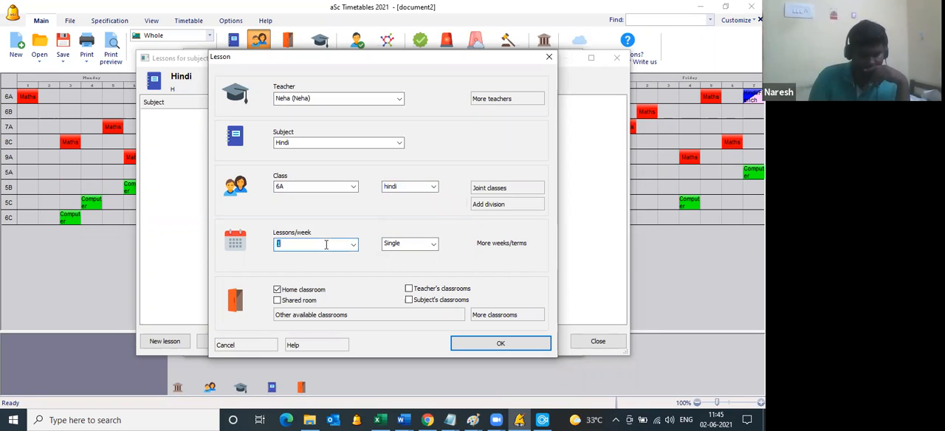
pyautogui.write('3')
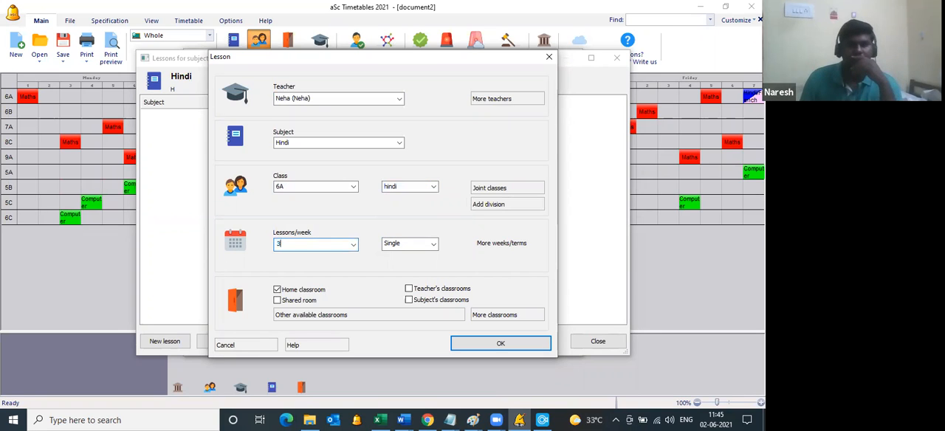
pyautogui.click(497, 343)
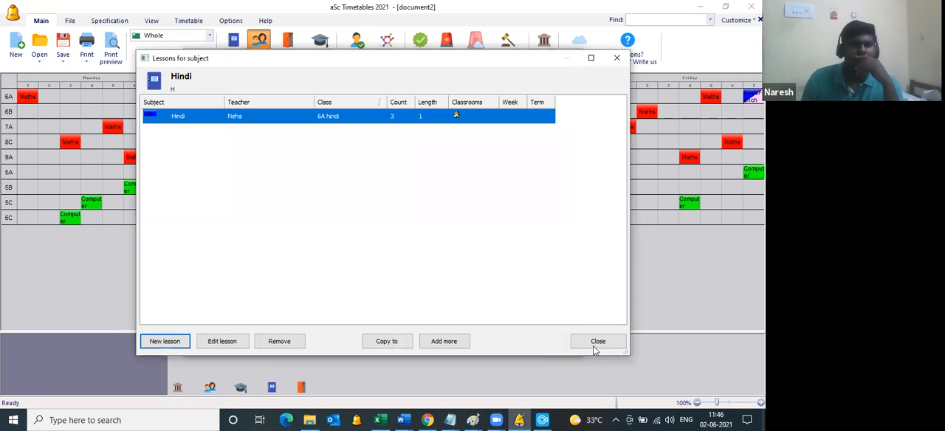
pyautogui.press('Escape')
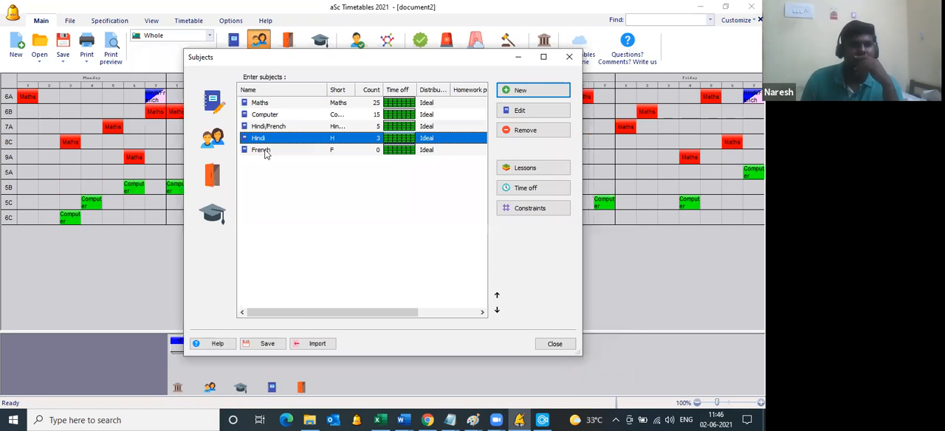
# Step: Start a new French lesson for class 6A with the second of the two Hindi/French teachers
pyautogui.doubleClick(266, 153)
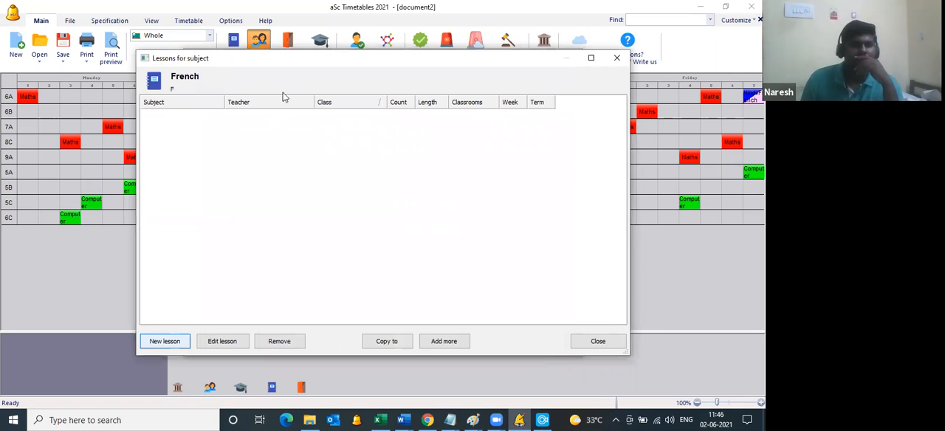
pyautogui.click(284, 98)
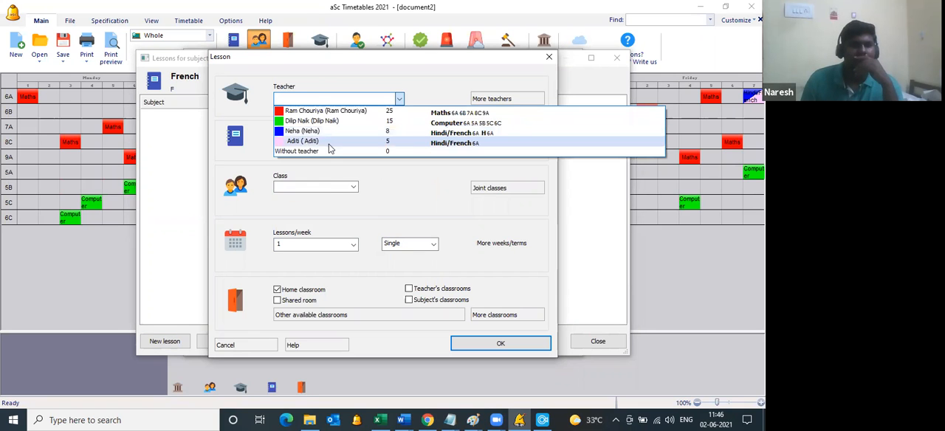
pyautogui.click(327, 186)
pyautogui.click(318, 192)
pyautogui.click(317, 198)
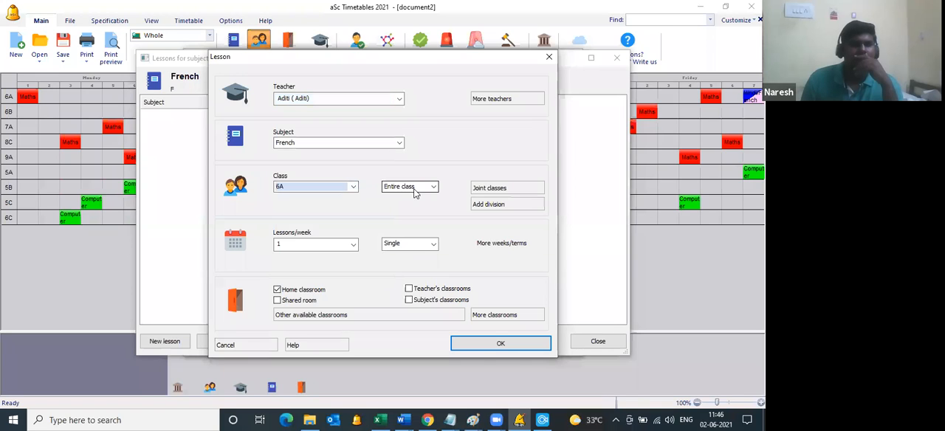
# Step: Give the French lesson 6A's french group and 3 single lessons per week, save it and close the subject list
pyautogui.click(416, 191)
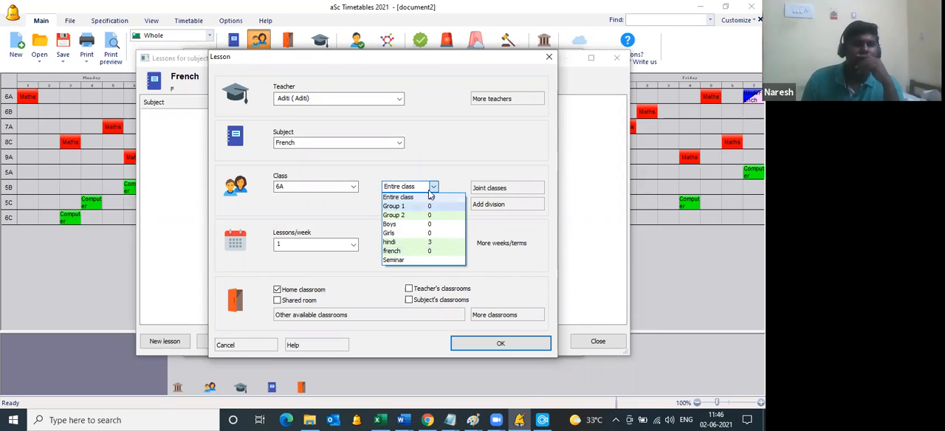
pyautogui.click(431, 252)
pyautogui.click(317, 244)
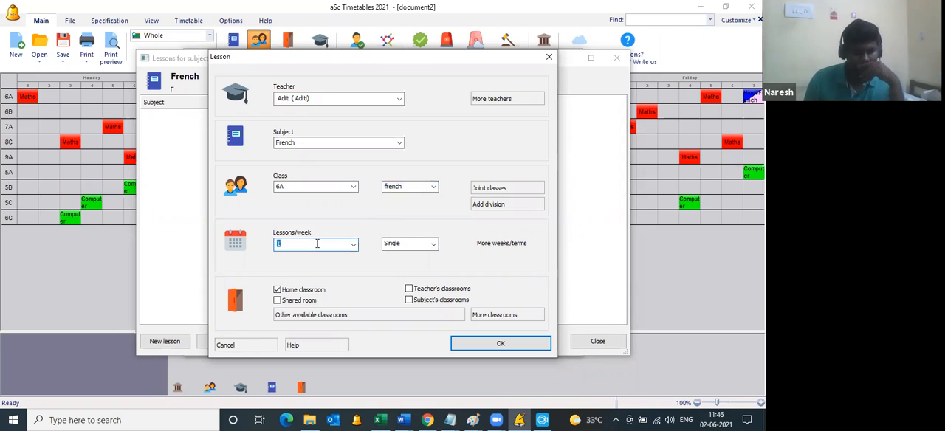
pyautogui.write('3')
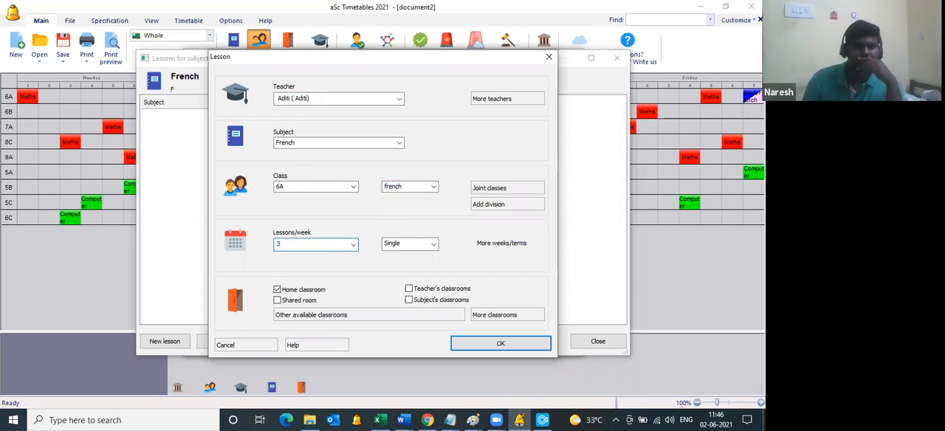
pyautogui.click(470, 346)
pyautogui.click(597, 341)
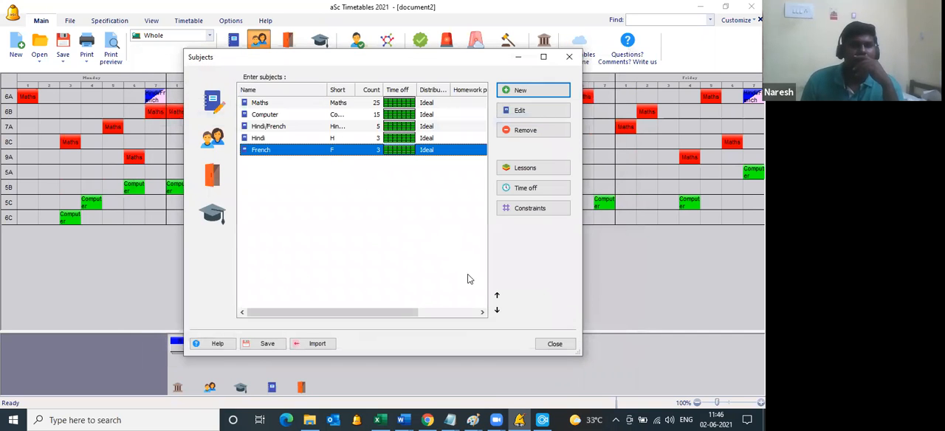
pyautogui.click(551, 344)
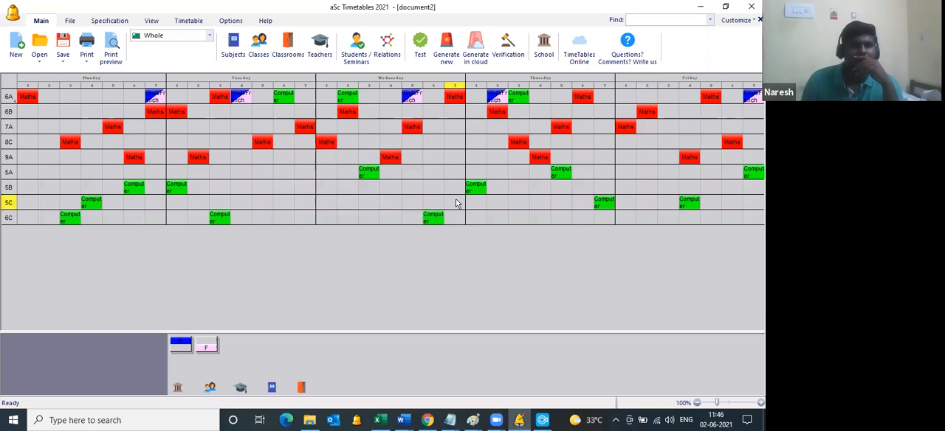
# Step: Add a card relationship requiring Hindi and French to start at the same time for the groups of all classes
pyautogui.click(393, 57)
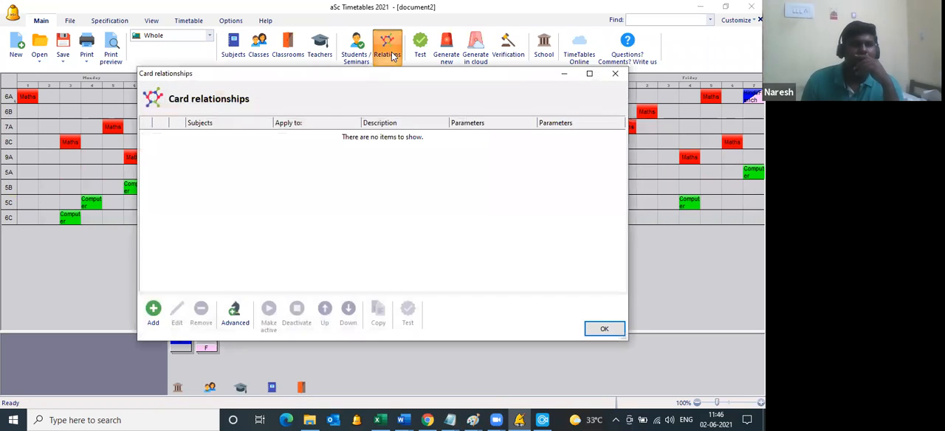
pyautogui.click(154, 314)
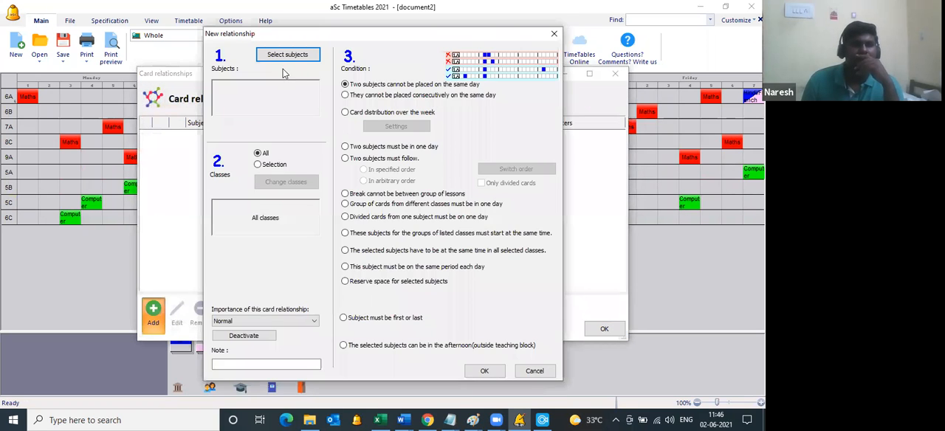
pyautogui.click(344, 234)
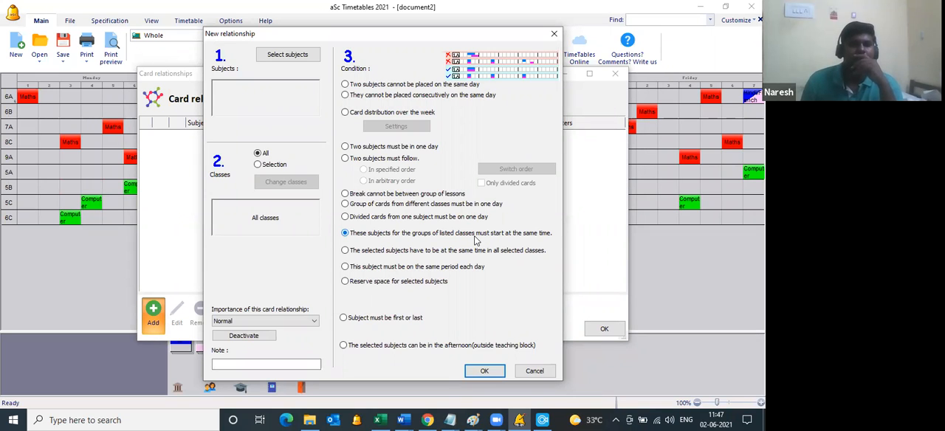
pyautogui.click(287, 56)
pyautogui.click(273, 113)
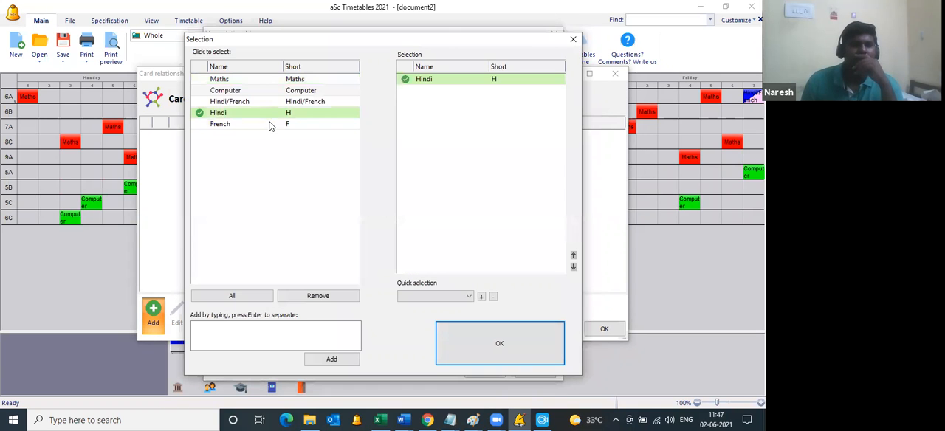
pyautogui.click(269, 124)
pyautogui.click(458, 324)
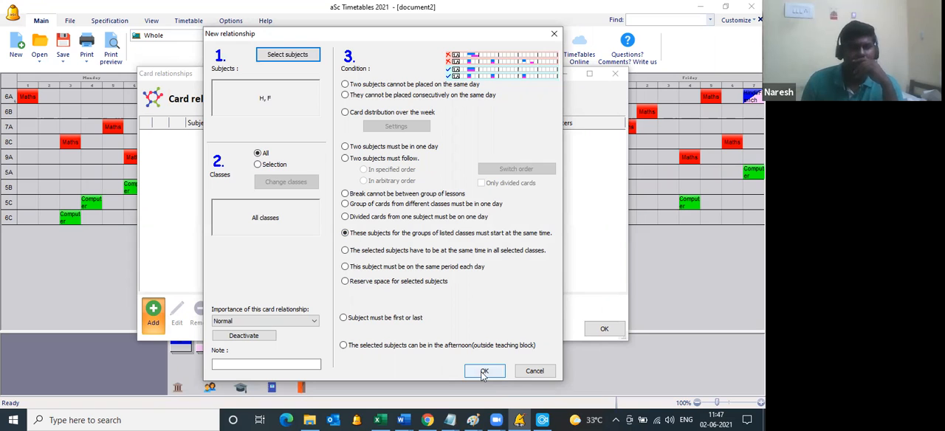
pyautogui.click(594, 332)
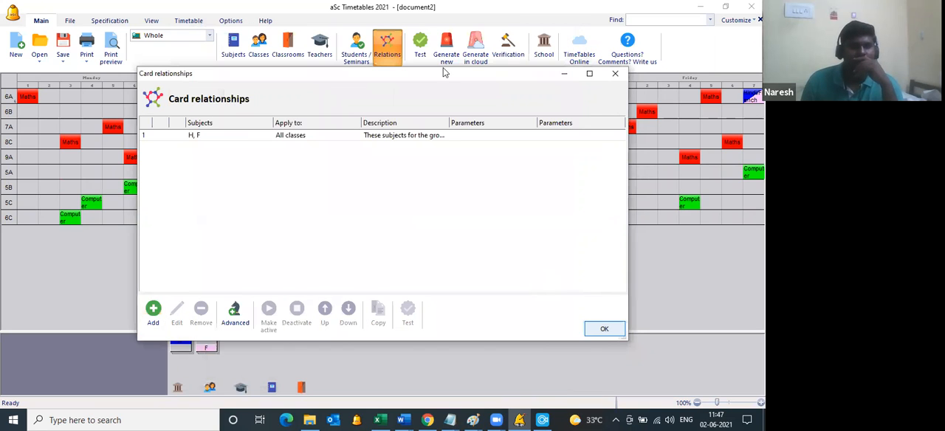
# Step: Generate a new timetable and move 6A's Tuesday Hindi/French card to period 2 and Computer card to period 3
pyautogui.click(451, 60)
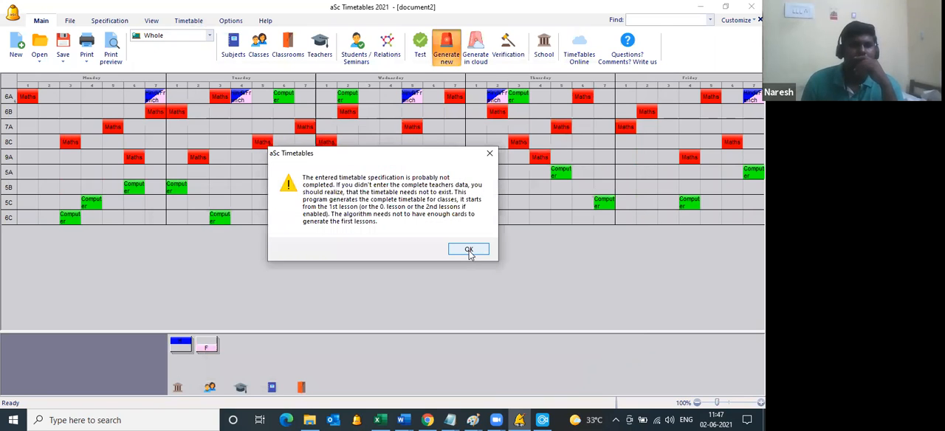
pyautogui.click(468, 250)
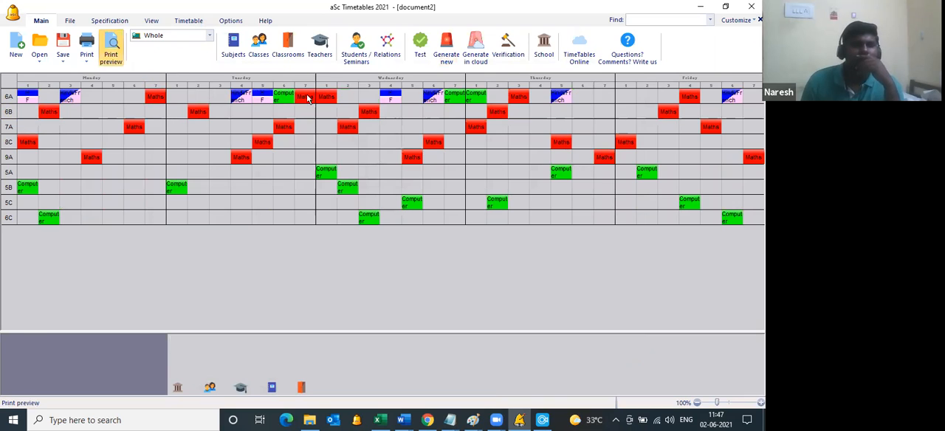
pyautogui.moveTo(240, 97); pyautogui.dragTo(213, 93)
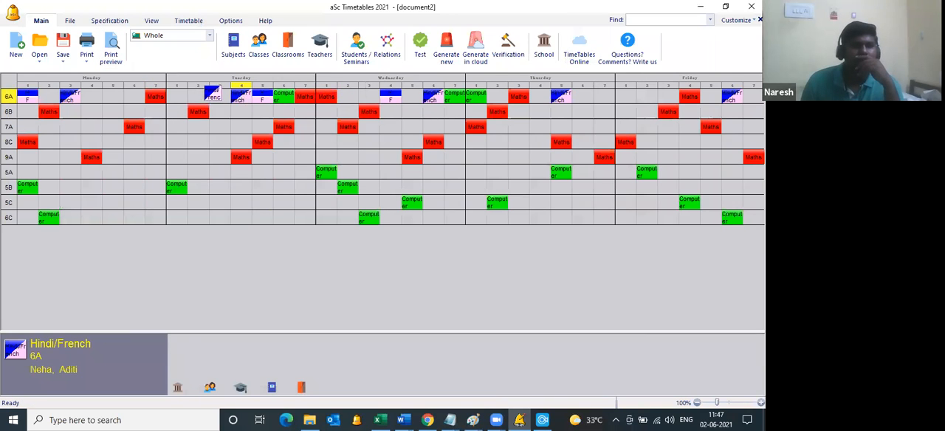
pyautogui.click(288, 97)
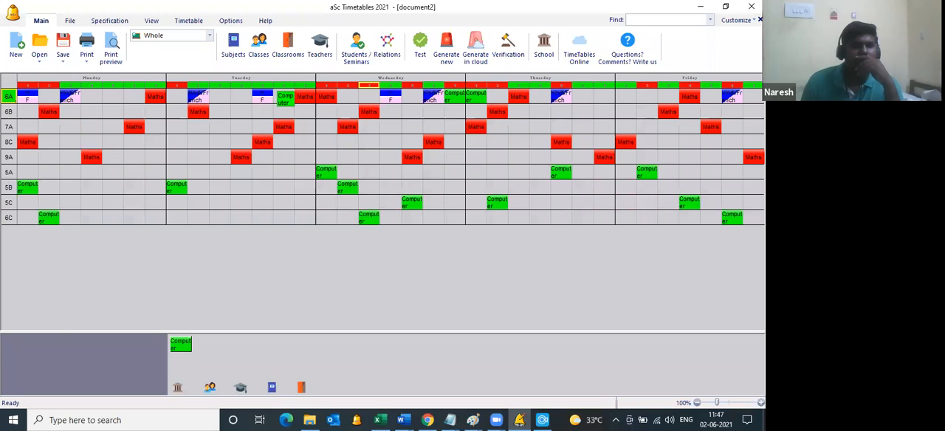
pyautogui.click(222, 97)
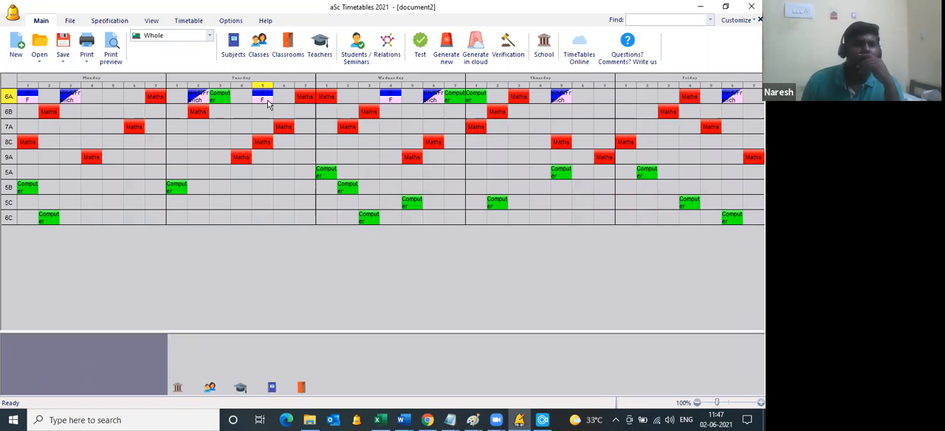
# Step: Review how 6A's divided Hindi and French lessons appear in the timetable for each class in the print preview, and close it
pyautogui.click(107, 58)
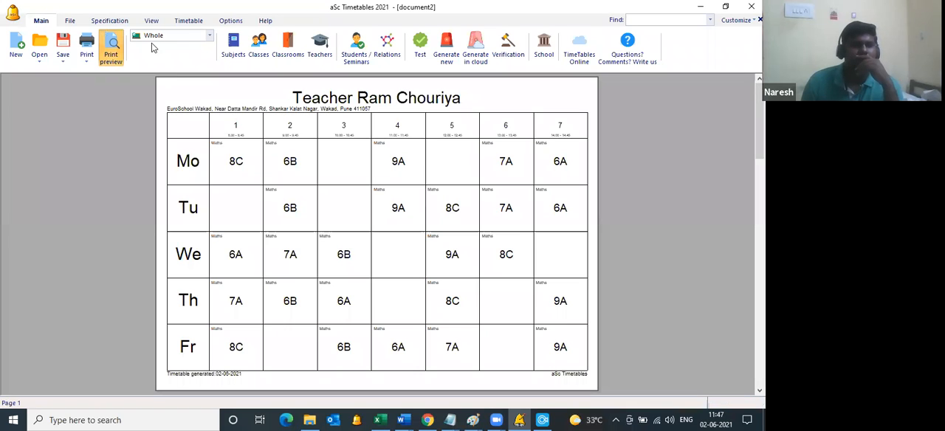
pyautogui.click(231, 48)
pyautogui.click(152, 68)
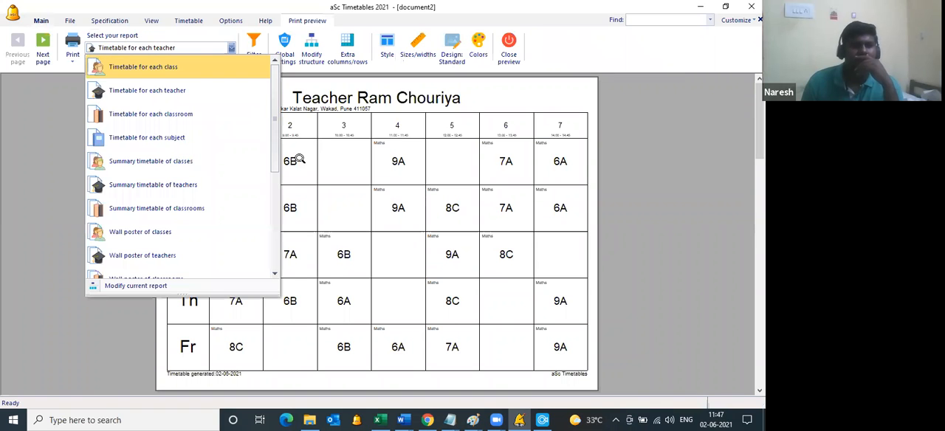
pyautogui.doubleClick(243, 151)
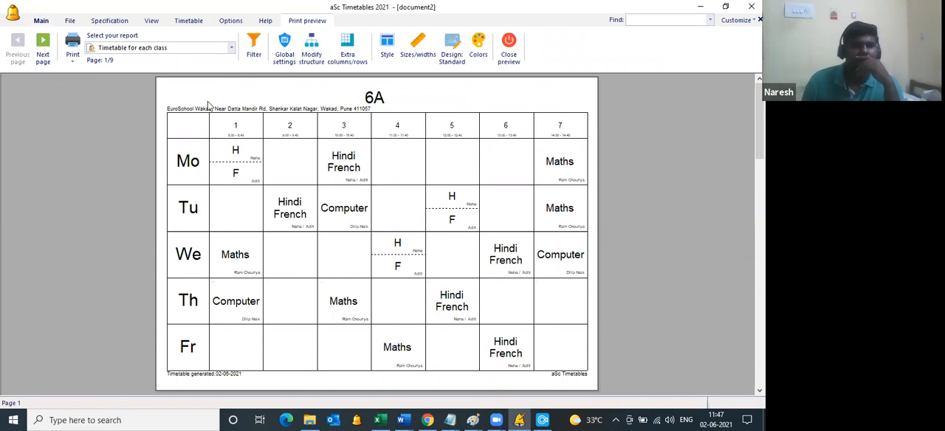
pyautogui.click(575, 323)
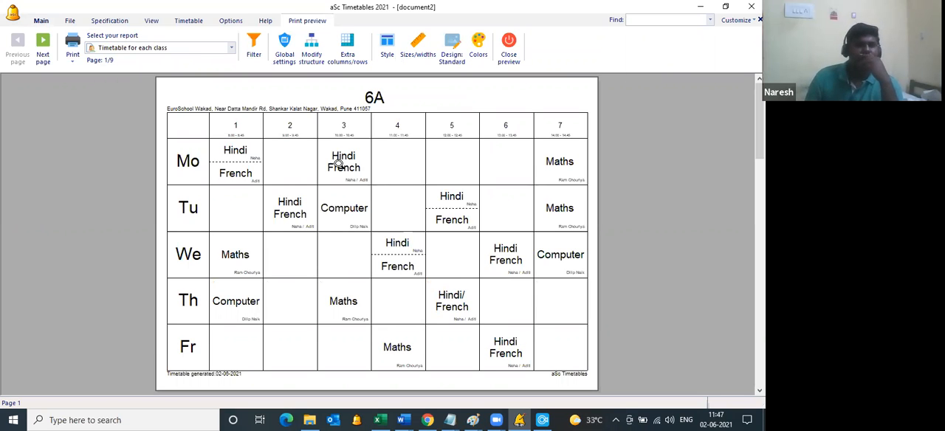
pyautogui.click(338, 163)
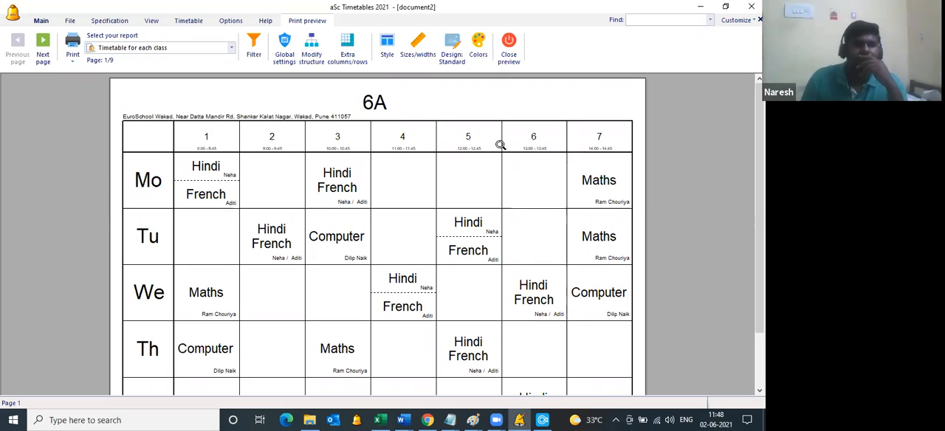
pyautogui.click(511, 59)
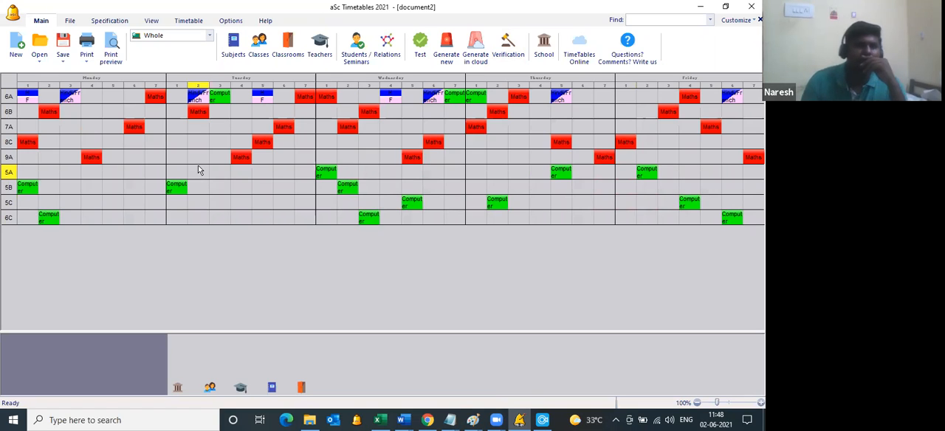
# Step: Mark the Computer teacher as not available for all periods on Tuesday and Thursday, recheck the time off grid and close the teacher list
pyautogui.click(319, 48)
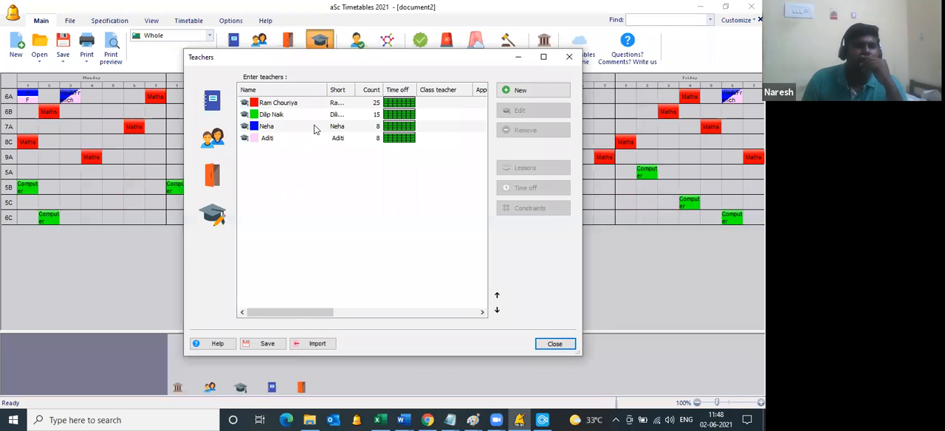
pyautogui.click(325, 117)
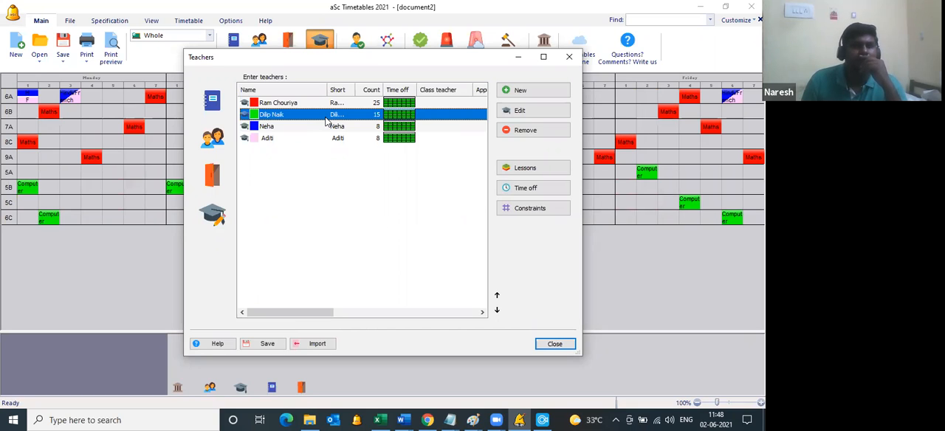
pyautogui.click(510, 189)
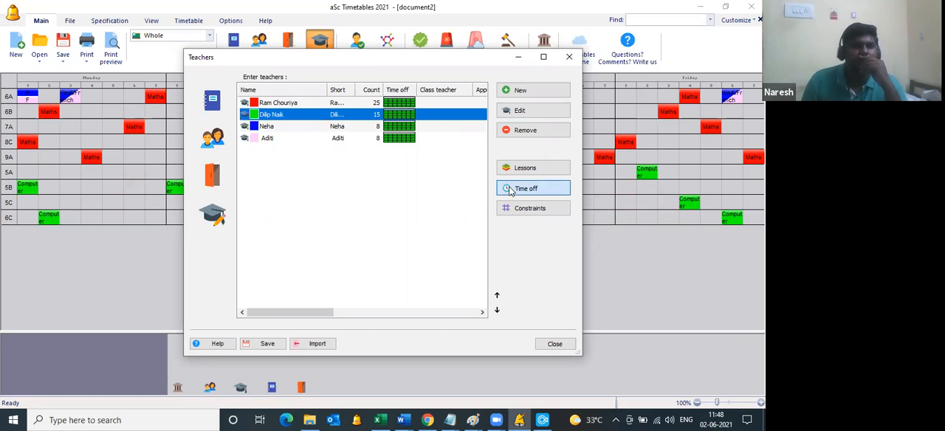
pyautogui.click(244, 152)
pyautogui.click(243, 152)
pyautogui.click(242, 199)
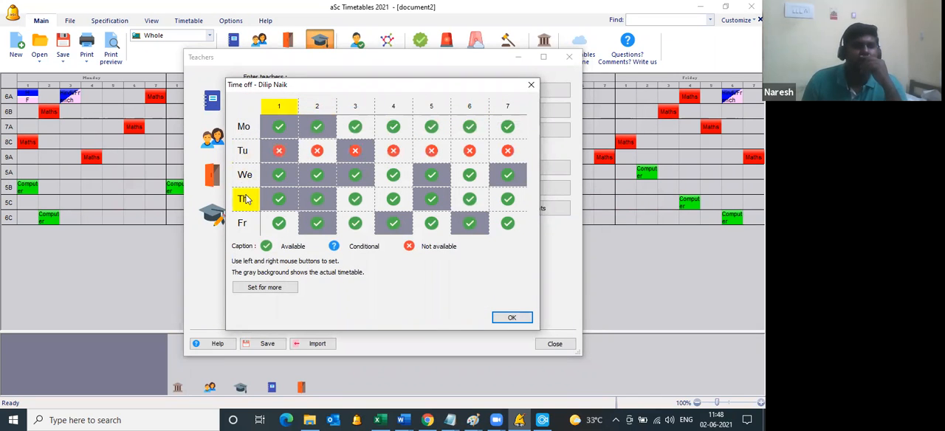
pyautogui.click(509, 318)
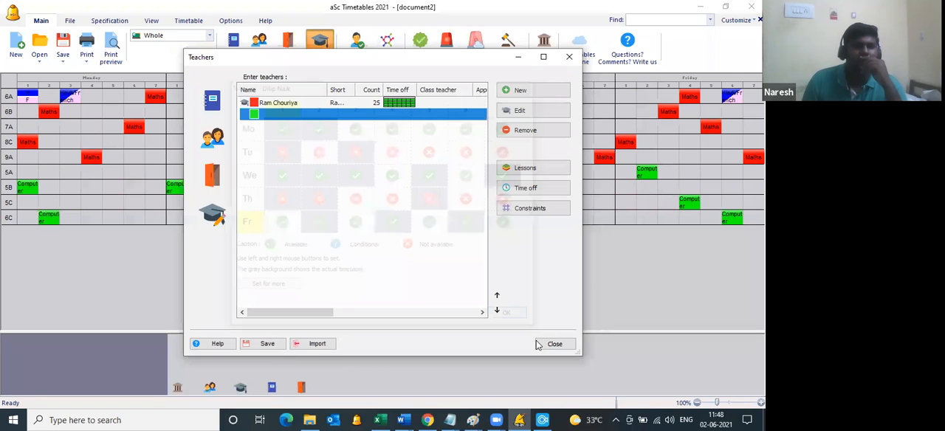
pyautogui.click(534, 190)
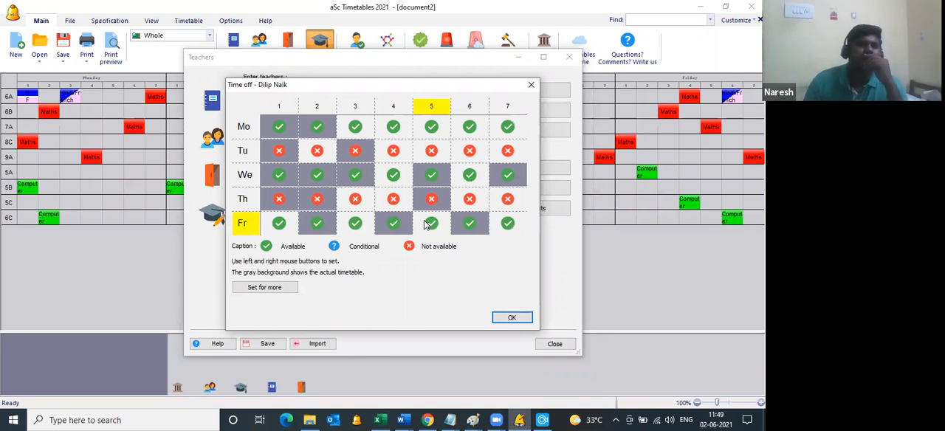
pyautogui.click(512, 319)
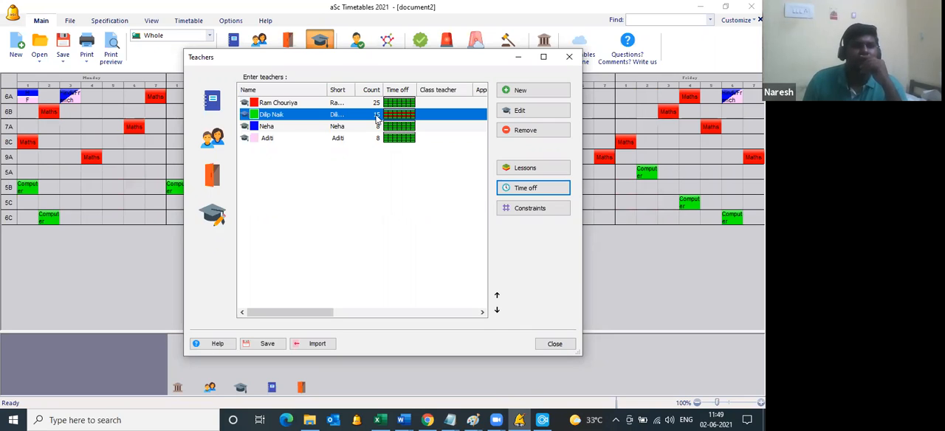
pyautogui.click(558, 344)
# Step: Generate a new timetable that respects the Computer teacher's Tuesday and Thursday time off
pyautogui.click(452, 62)
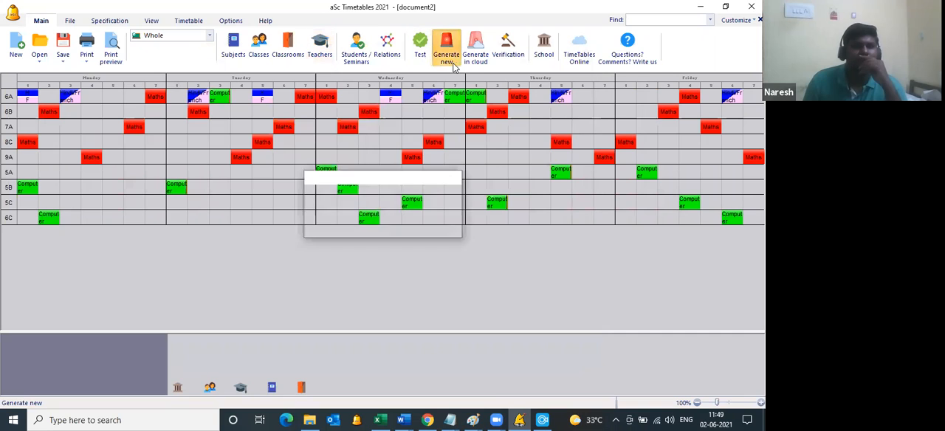
pyautogui.click(423, 142)
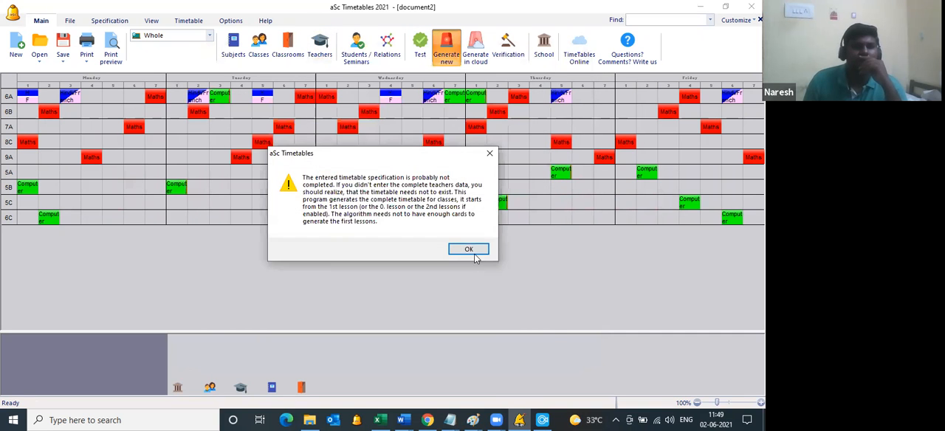
pyautogui.click(470, 250)
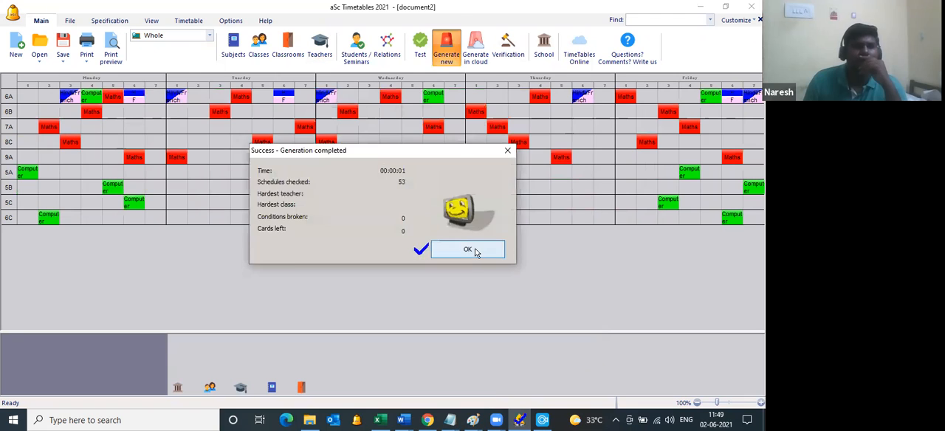
pyautogui.click(473, 250)
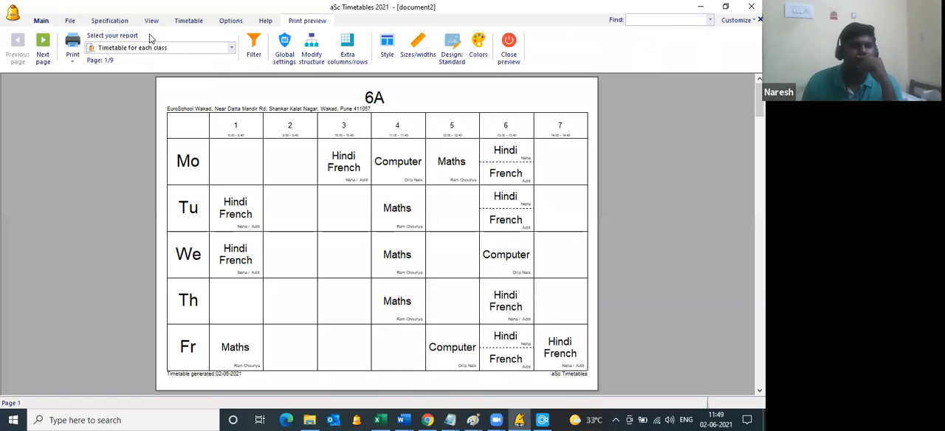
# Step: Check the Computer teacher's page in the timetable for each teacher in the print preview, and close the preview
pyautogui.click(156, 48)
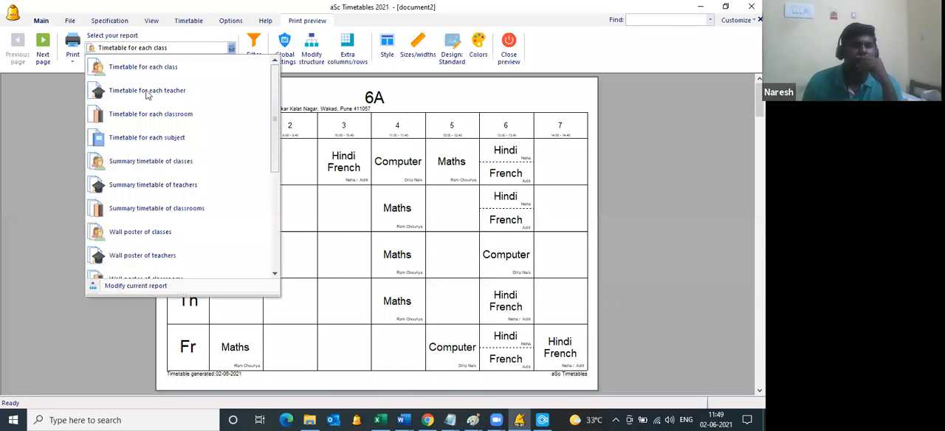
pyautogui.click(147, 91)
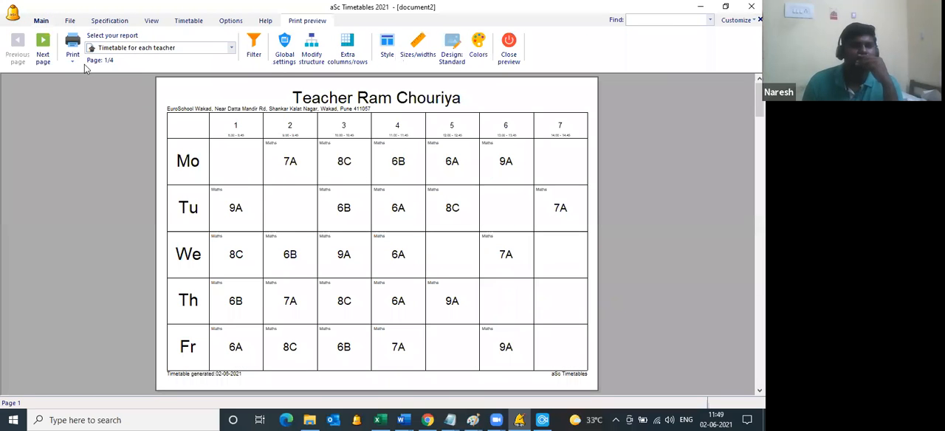
pyautogui.click(43, 52)
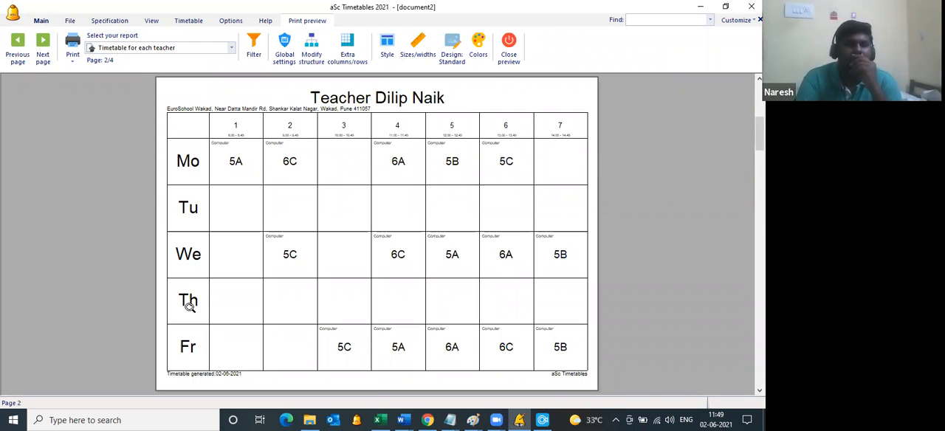
pyautogui.click(510, 52)
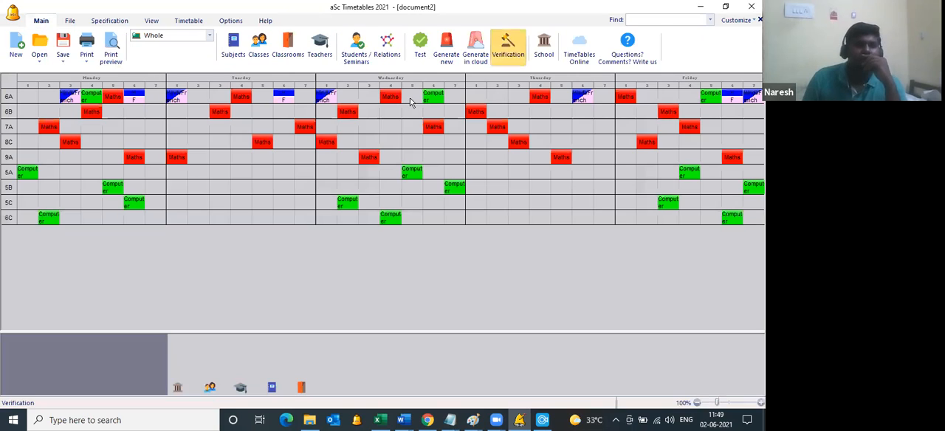
# Step: Rename the Hindi/French subject, setting both its title and its short name to sports
pyautogui.click(234, 56)
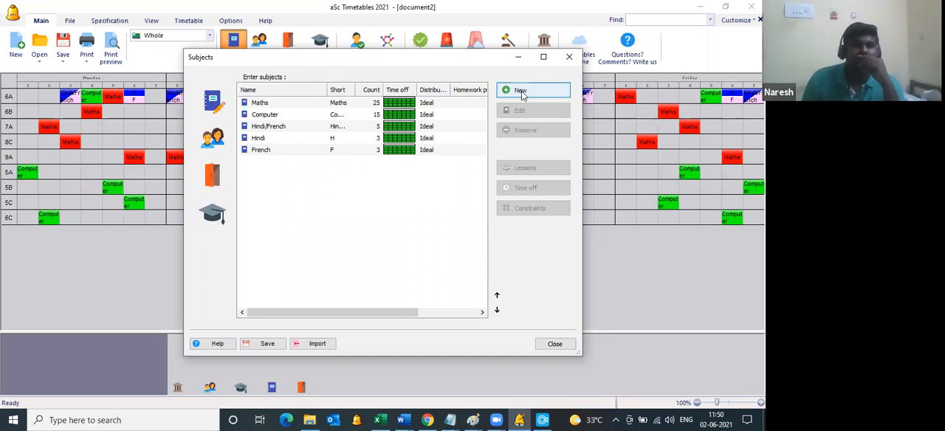
pyautogui.click(394, 127)
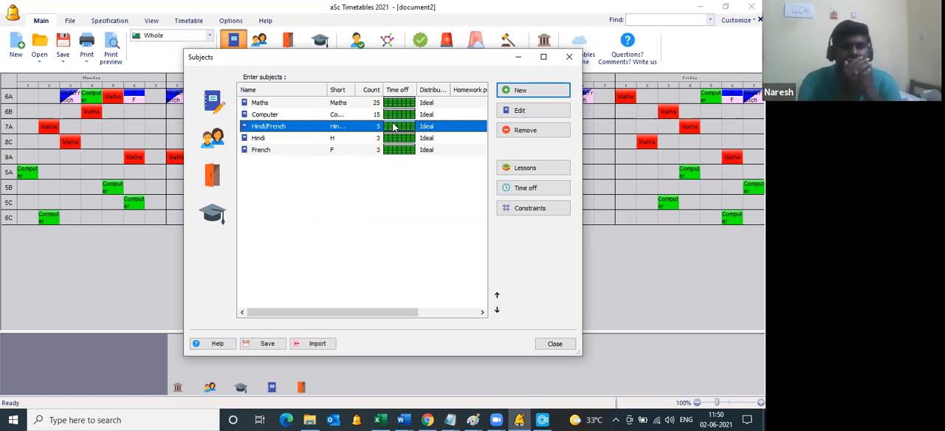
pyautogui.click(519, 111)
pyautogui.write('s')
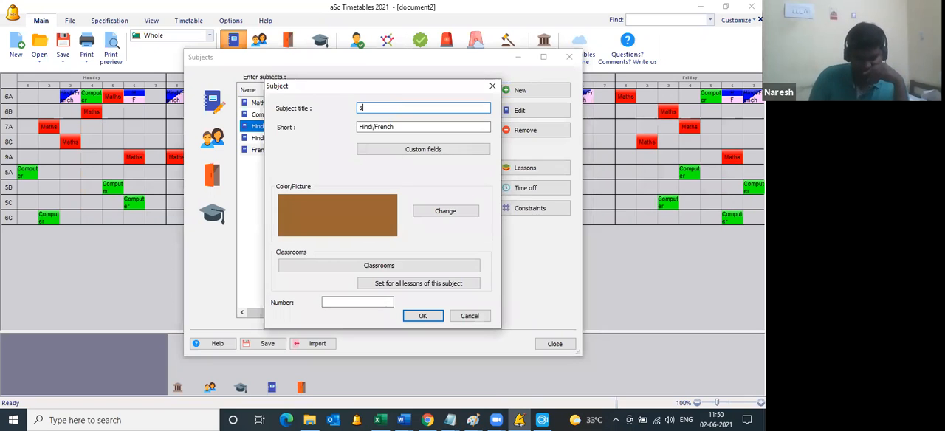
pyautogui.write('ports')
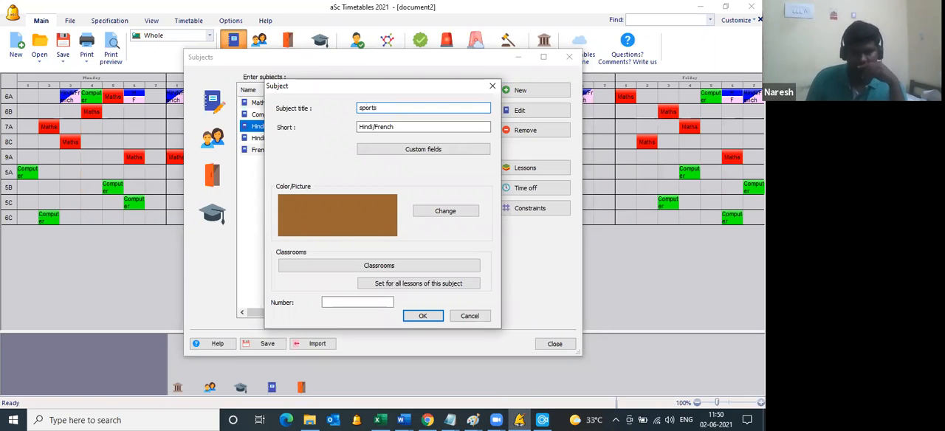
pyautogui.click(451, 123)
pyautogui.write('sports')
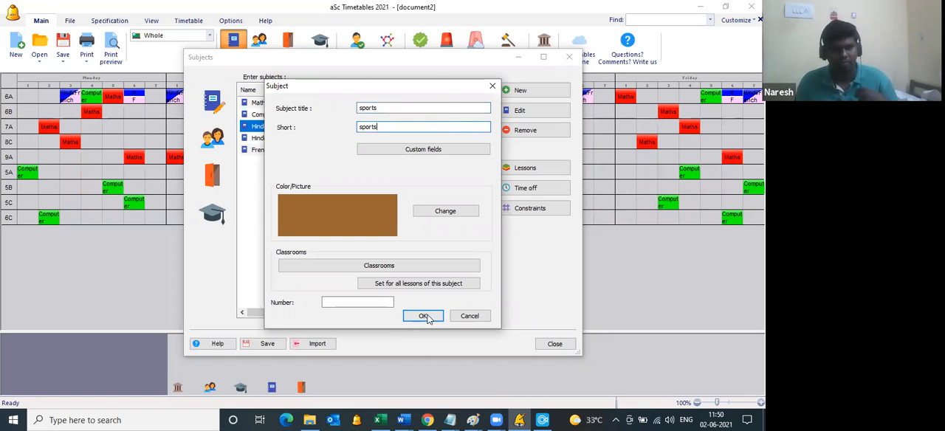
pyautogui.click(423, 314)
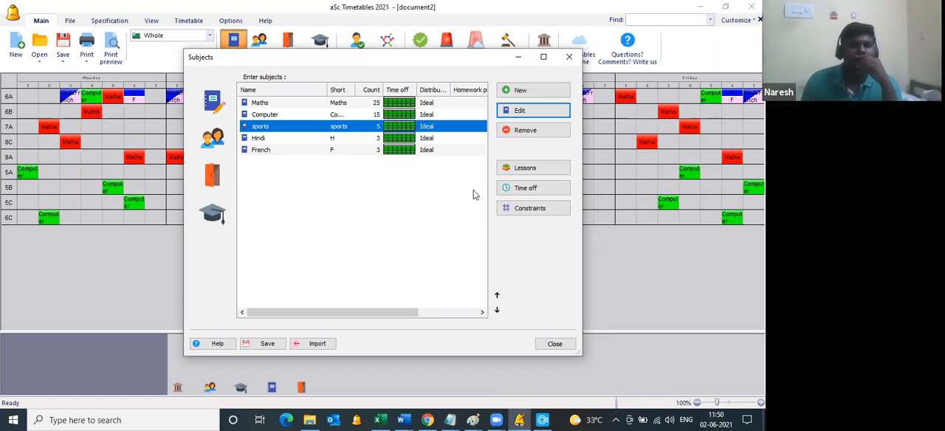
# Step: Set the sports subject's time off to not available for periods 1 to 4 on all days, and close the subject list
pyautogui.click(514, 189)
pyautogui.click(280, 109)
pyautogui.click(280, 110)
pyautogui.click(280, 109)
pyautogui.doubleClick(316, 107)
pyautogui.click(316, 107)
pyautogui.doubleClick(355, 107)
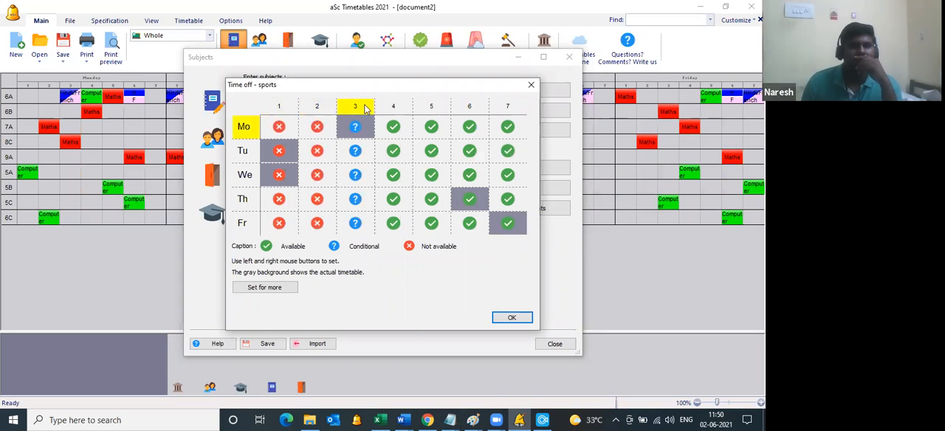
pyautogui.click(355, 107)
pyautogui.click(393, 107)
pyautogui.click(392, 107)
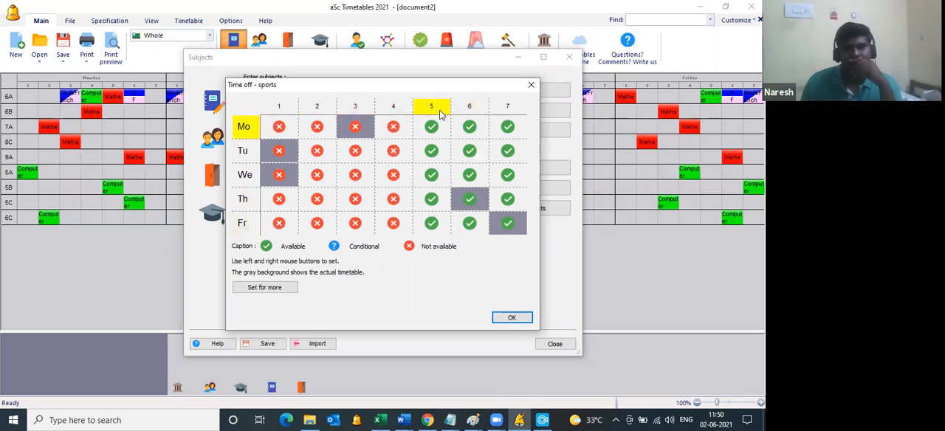
pyautogui.click(512, 318)
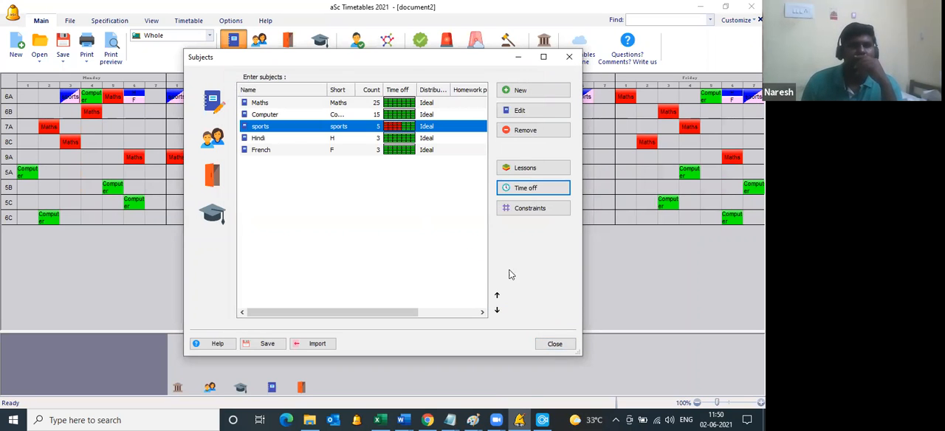
pyautogui.click(554, 343)
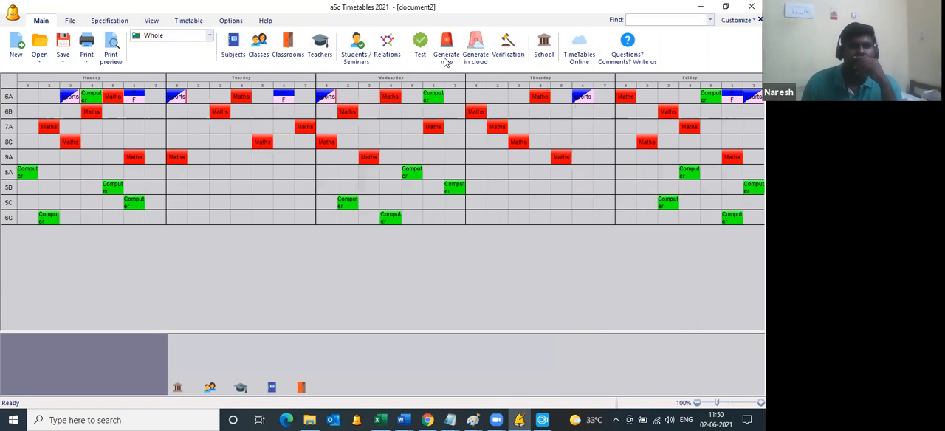
# Step: Generate a new timetable that keeps sports out of periods 1 to 4
pyautogui.click(446, 59)
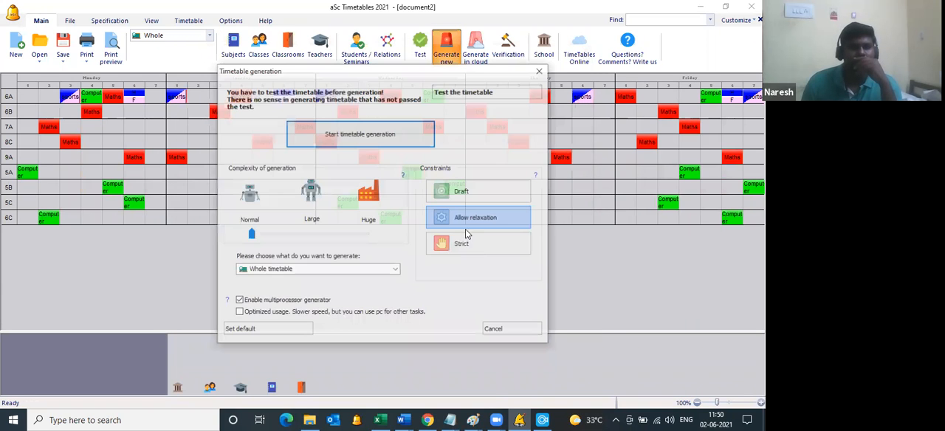
pyautogui.click(471, 244)
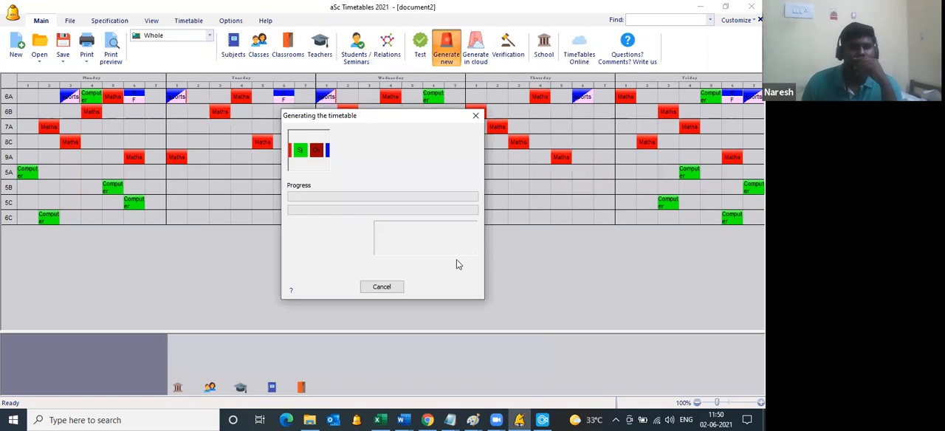
pyautogui.click(464, 254)
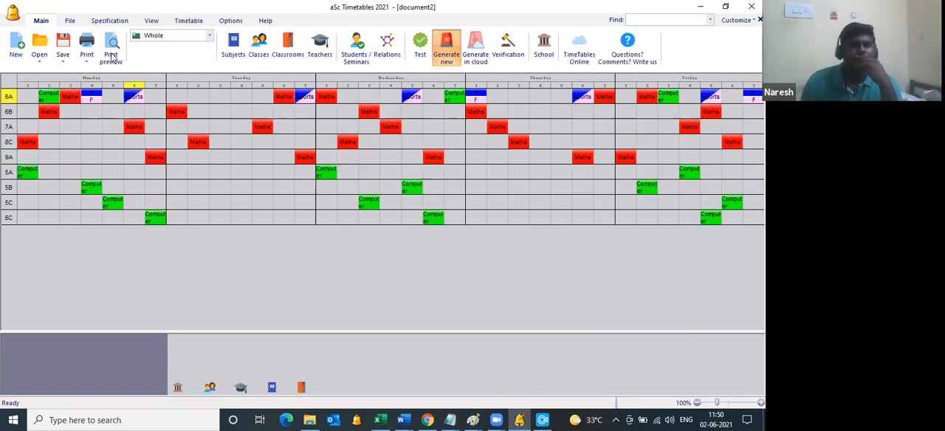
# Step: Check the sports page in the timetable for each subject in the print preview, and close the preview
pyautogui.click(111, 51)
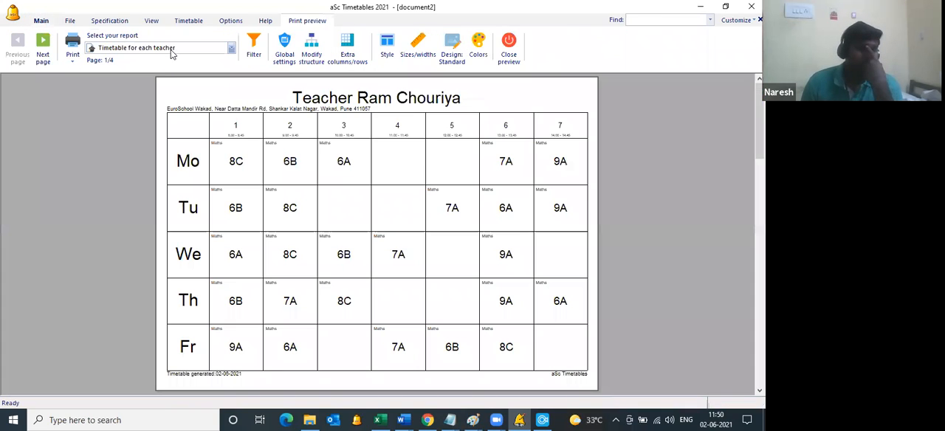
pyautogui.click(170, 49)
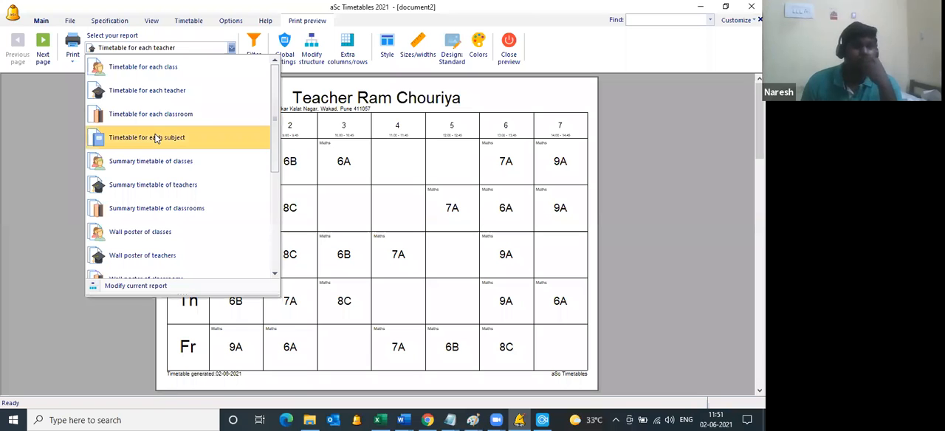
pyautogui.click(156, 139)
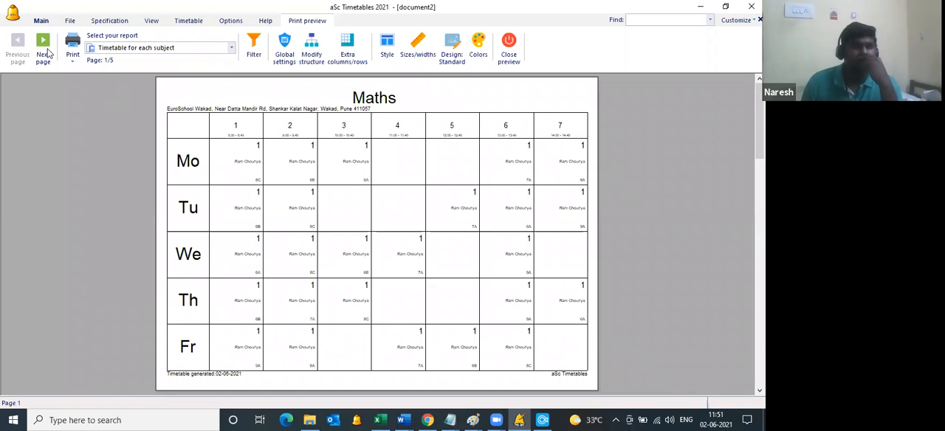
pyautogui.click(42, 52)
pyautogui.click(45, 51)
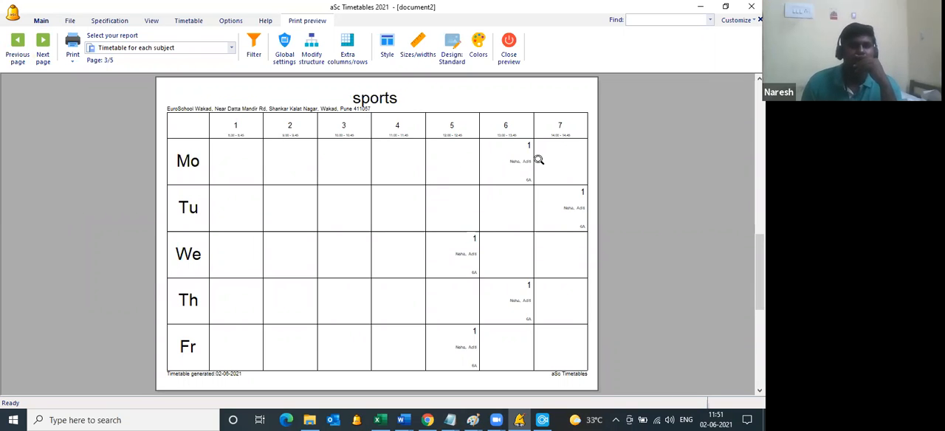
pyautogui.click(516, 64)
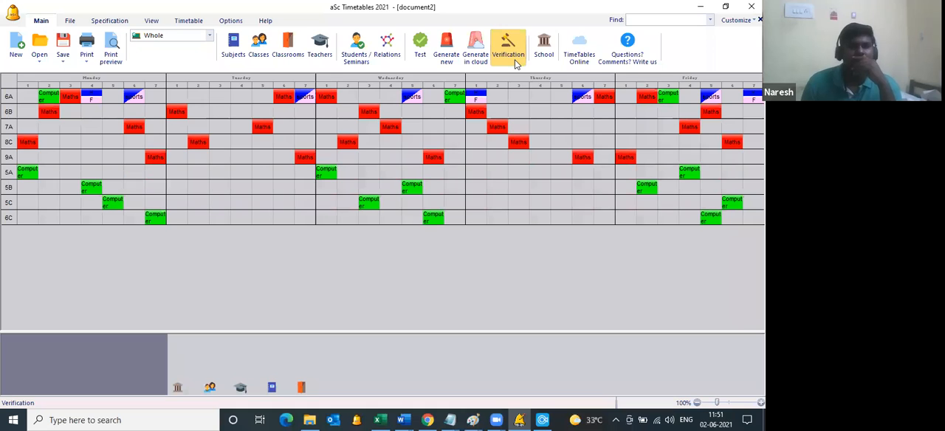
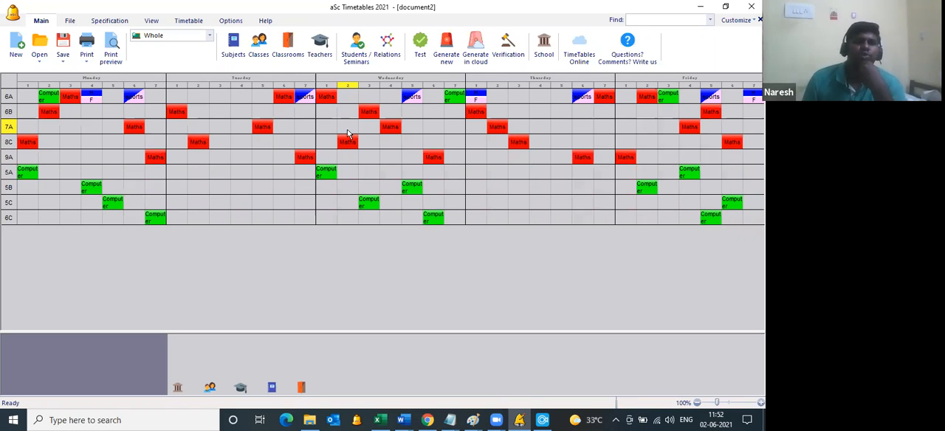
# Step: Sort the class list by name and review the lessons assigned to classes 7A and 6A
pyautogui.click(258, 50)
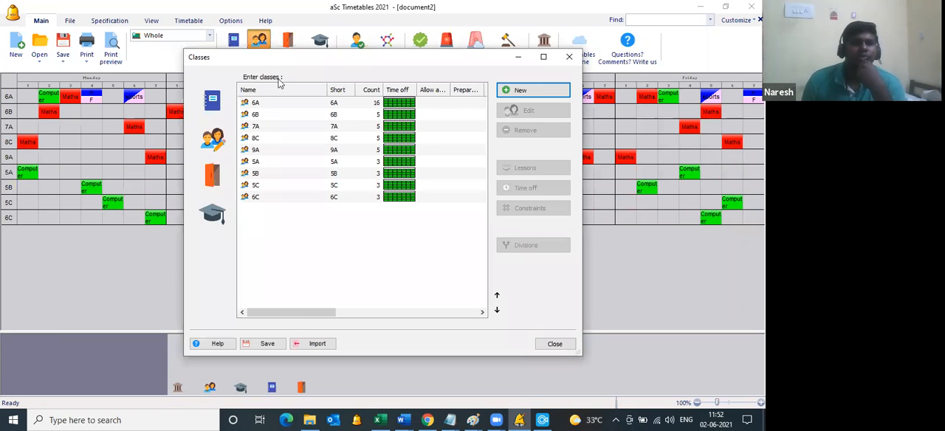
pyautogui.click(287, 90)
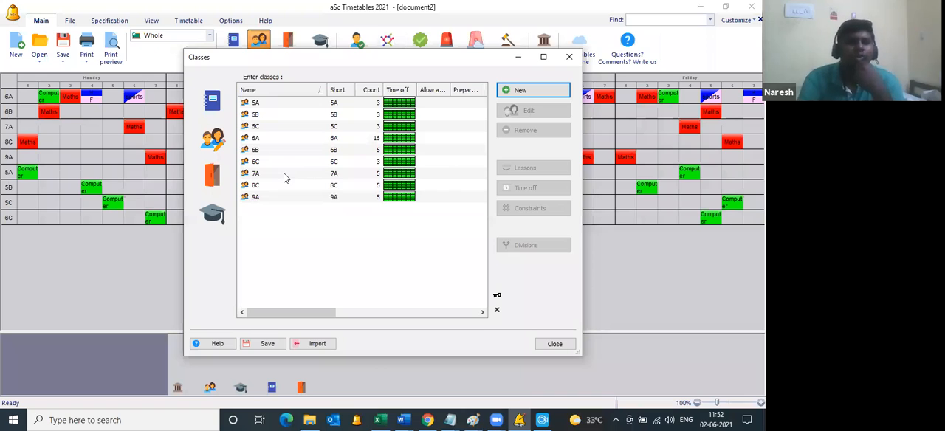
pyautogui.click(283, 175)
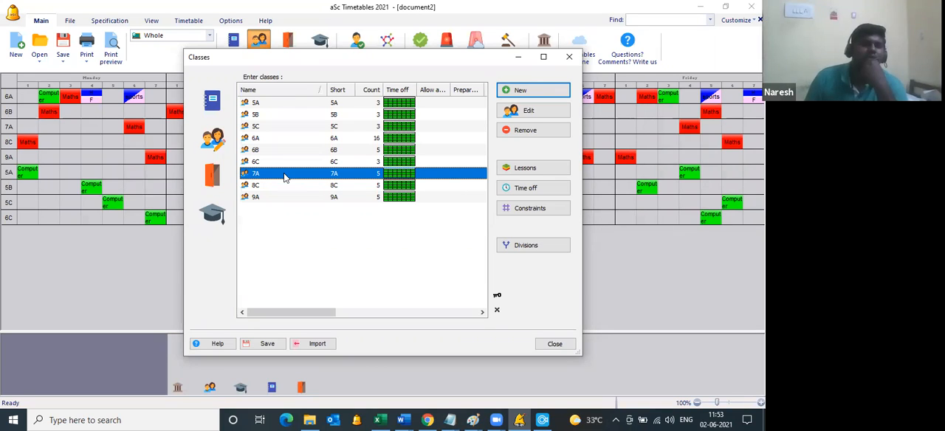
pyautogui.doubleClick(284, 178)
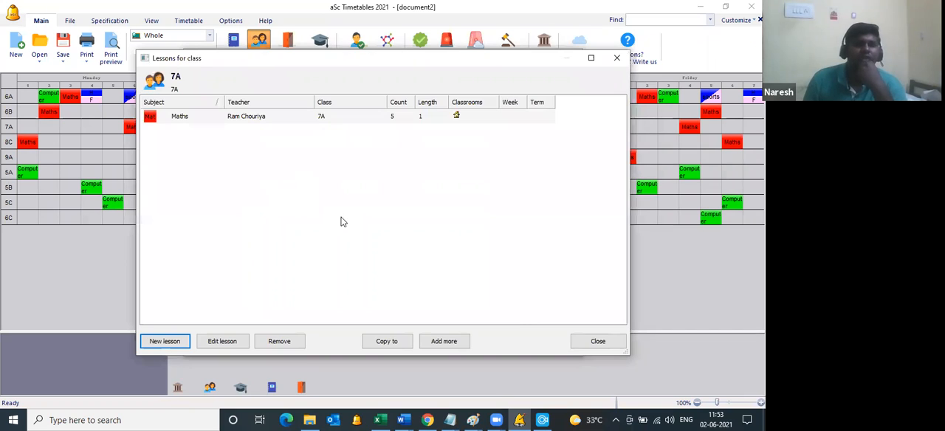
pyautogui.click(593, 342)
pyautogui.click(294, 139)
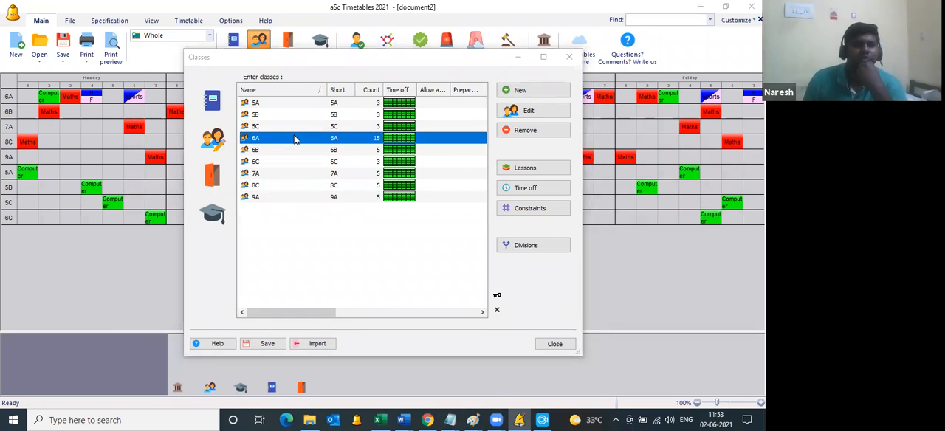
pyautogui.doubleClick(294, 138)
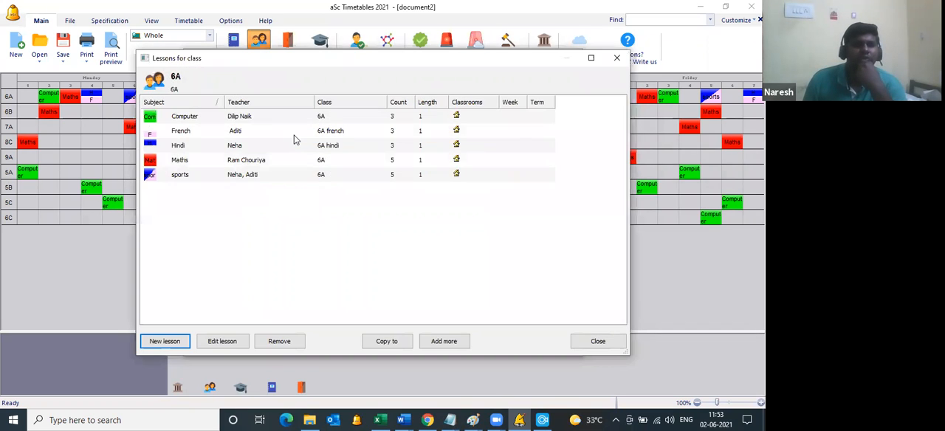
pyautogui.click(597, 342)
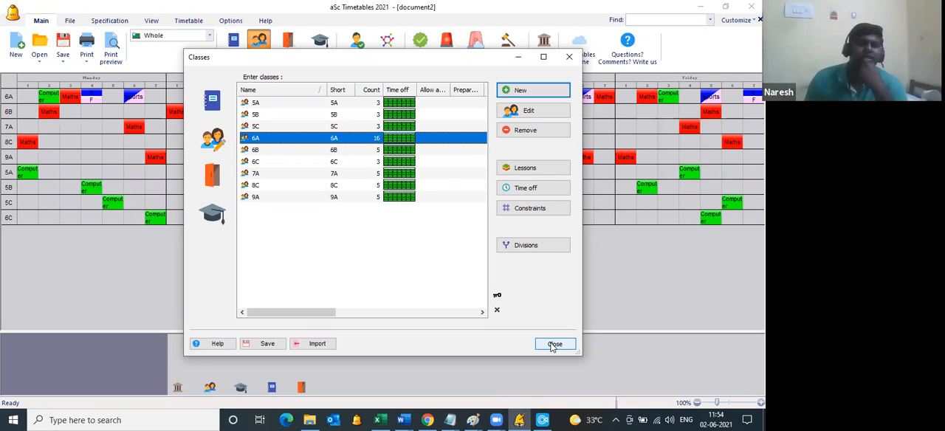
# Step: Switch to the Excel lesson workbook and enter 1A,1B,1C,1D,1E in cell F23 of Sheet6
pyautogui.click(378, 420)
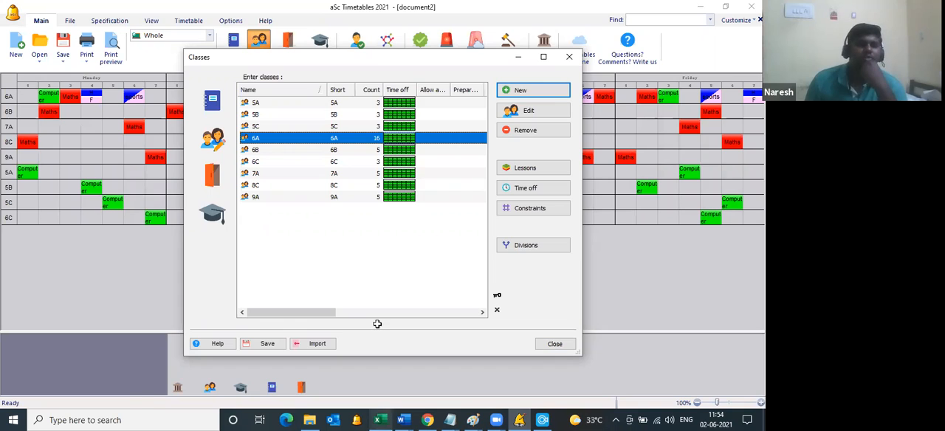
pyautogui.scroll(-3, 279, 275)
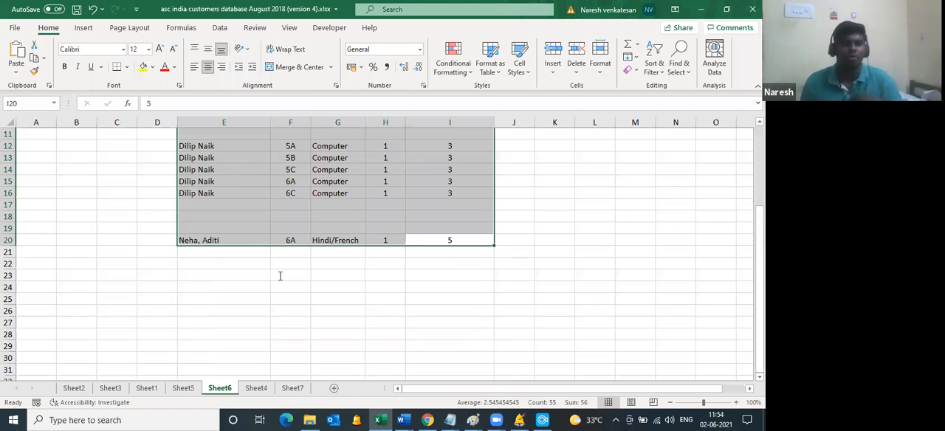
pyautogui.doubleClick(279, 275)
pyautogui.write('1')
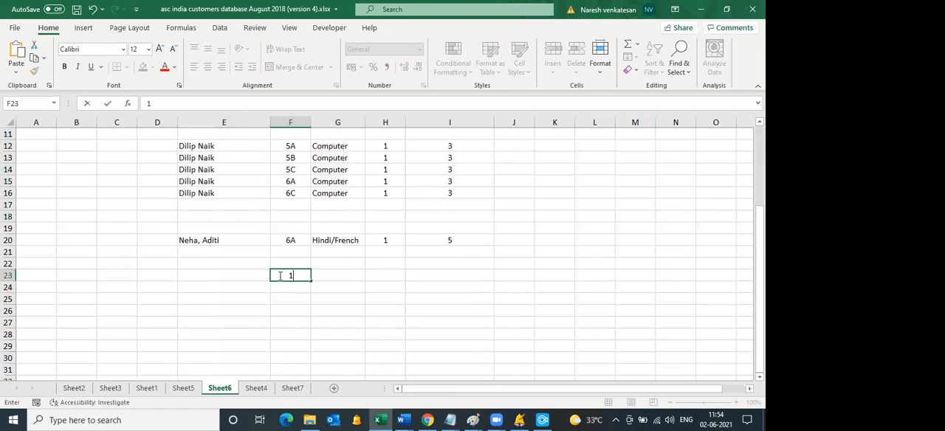
pyautogui.write('A,1B,1C,1D,1E')
pyautogui.press('Left')
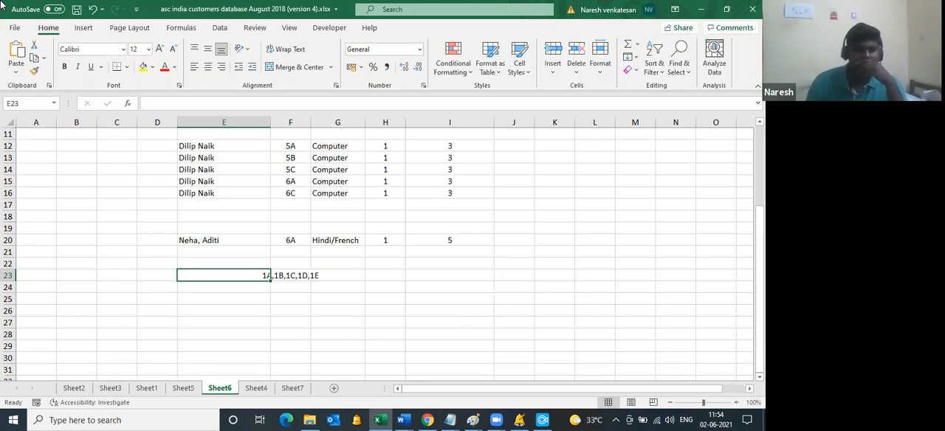
# Step: Switch back to aSc Timetables and add a new subject titled ACADEMIC CLUB
pyautogui.click(521, 419)
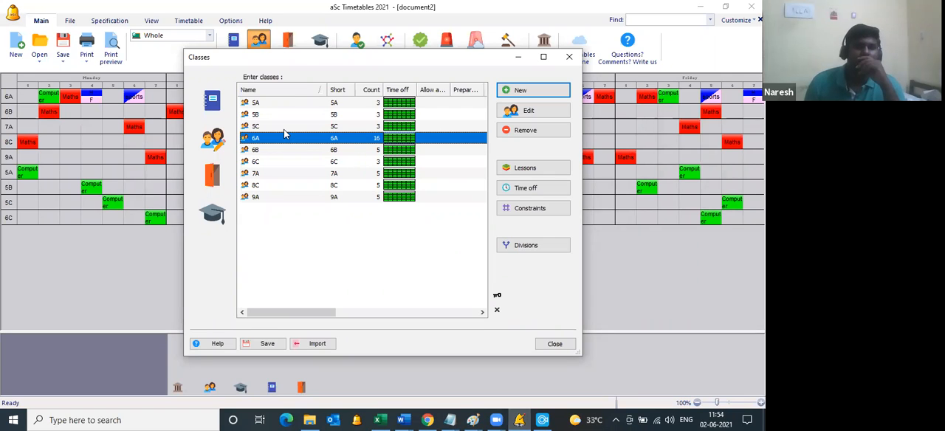
pyautogui.click(511, 95)
pyautogui.write('ACADEMIC CLUB')
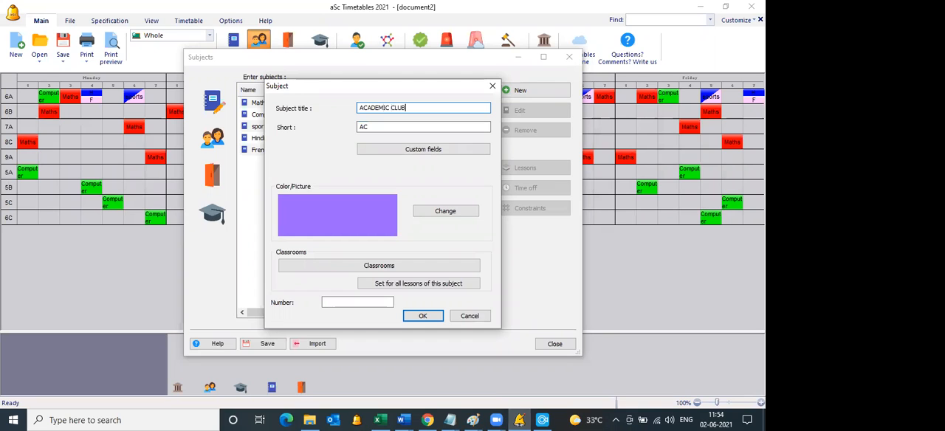
pyautogui.press('Return')
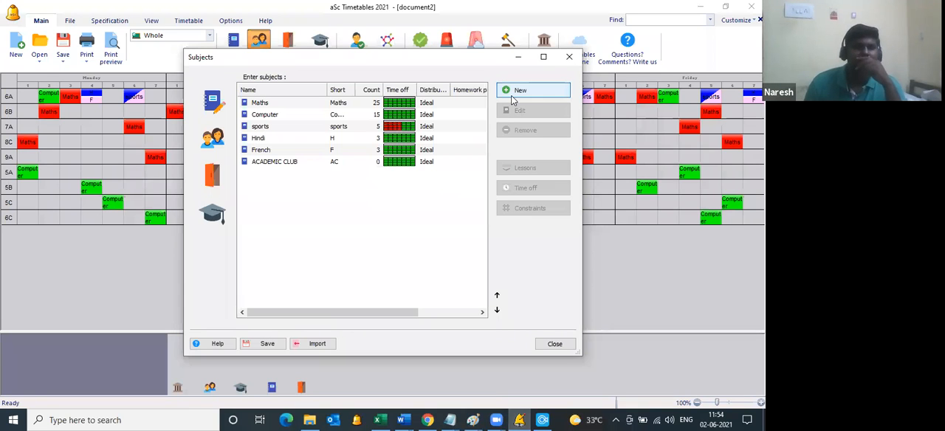
pyautogui.click(323, 162)
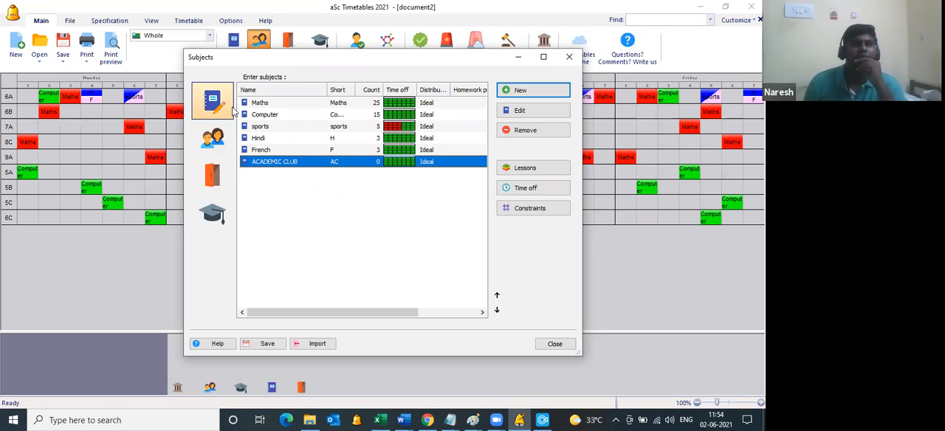
# Step: Add six new classes named 1A, 1B, 1C, 1D, 1E and 1F to the class list
pyautogui.click(213, 138)
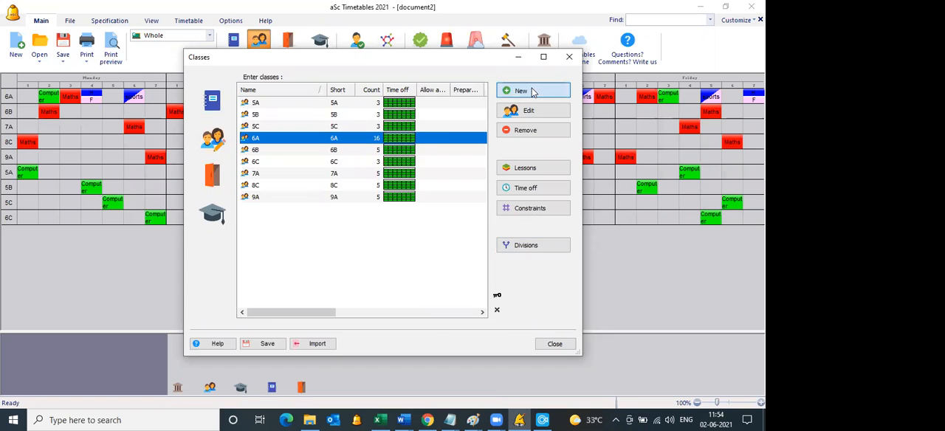
pyautogui.click(519, 90)
pyautogui.write('1A')
pyautogui.press('Return')
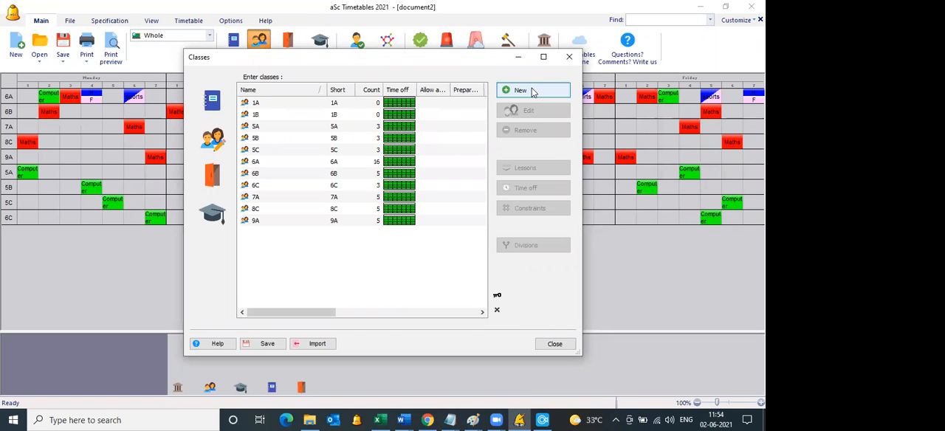
pyautogui.click(531, 90)
pyautogui.write('1C')
pyautogui.press('Return')
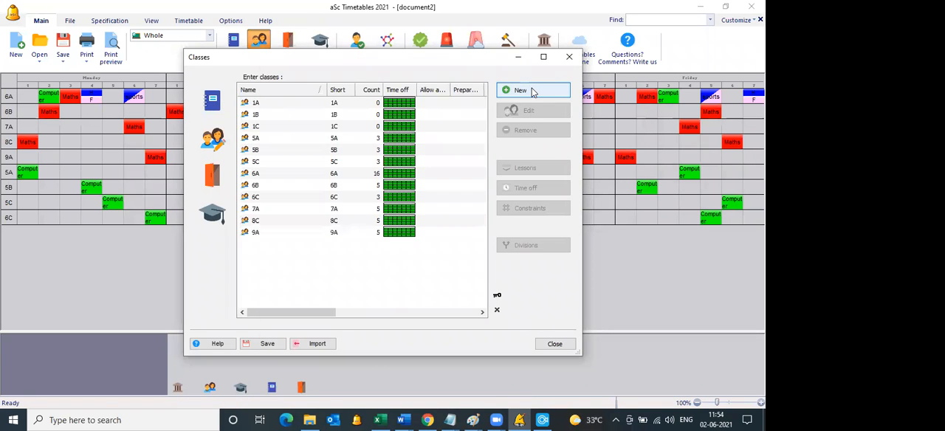
pyautogui.click(531, 90)
pyautogui.write('1D')
pyautogui.press('Return')
pyautogui.click(533, 90)
pyautogui.write('1E')
pyautogui.press('Return')
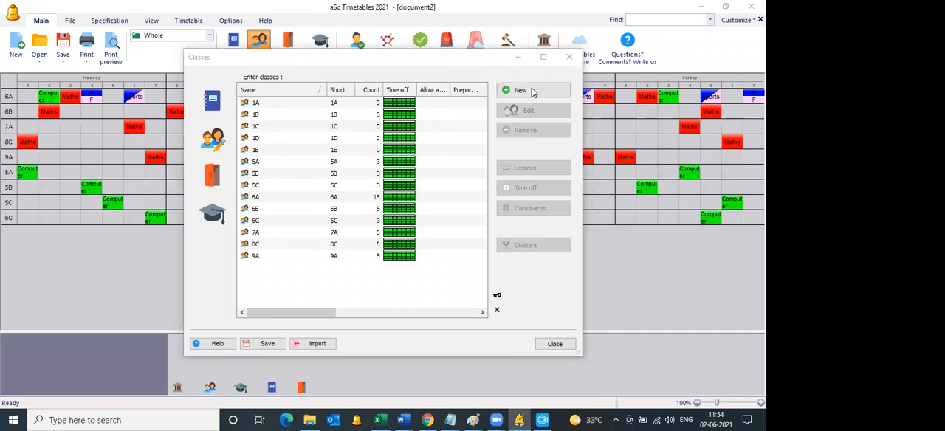
pyautogui.click(533, 90)
pyautogui.write('1F')
pyautogui.press('Return')
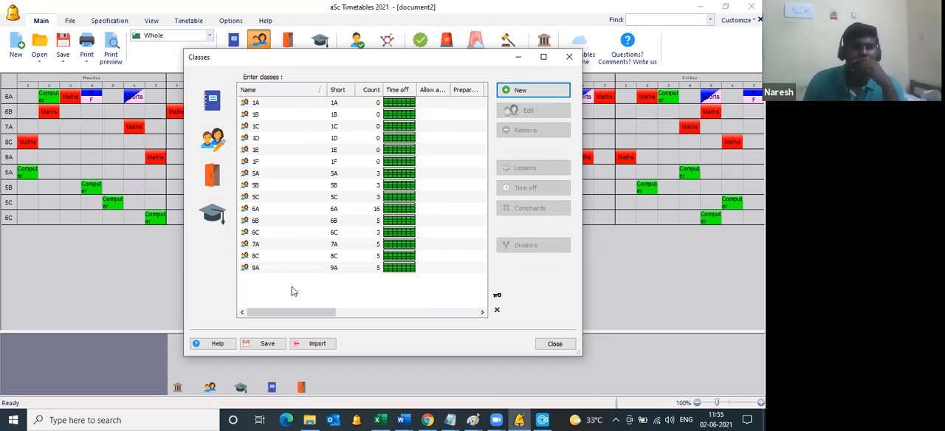
# Step: Start a new lesson for the ACADEMIC CLUB subject and assign the first and third listed teachers to it
pyautogui.click(220, 107)
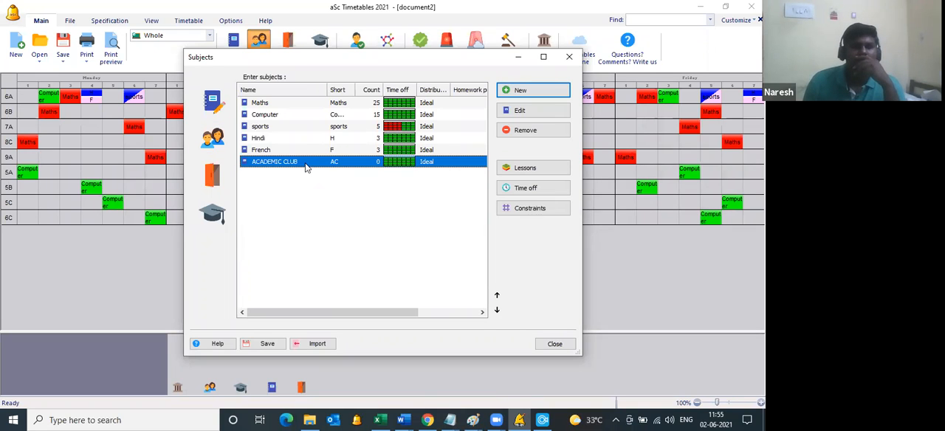
pyautogui.doubleClick(310, 164)
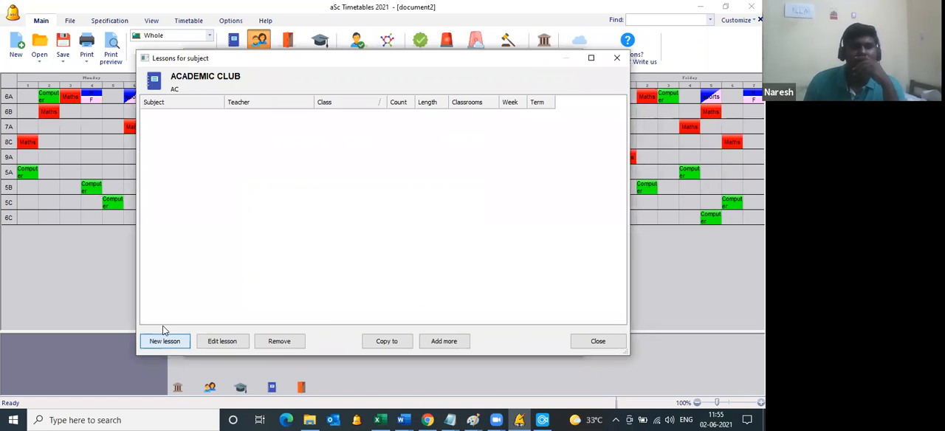
pyautogui.click(163, 332)
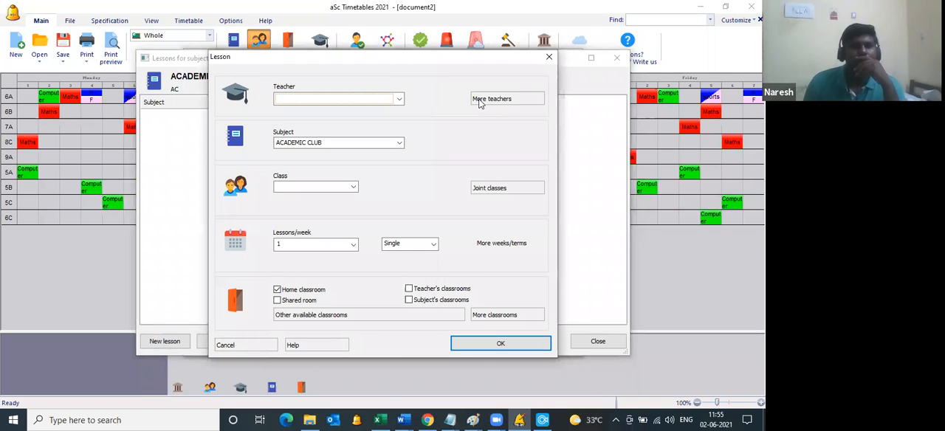
pyautogui.click(478, 101)
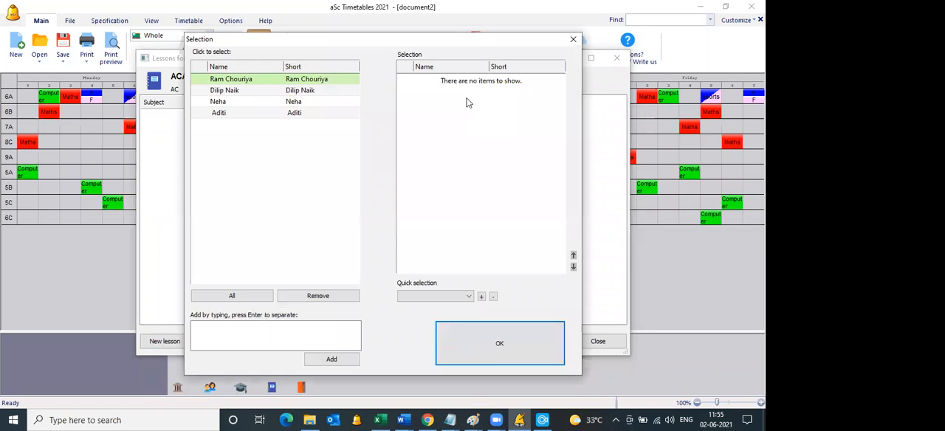
pyautogui.click(339, 78)
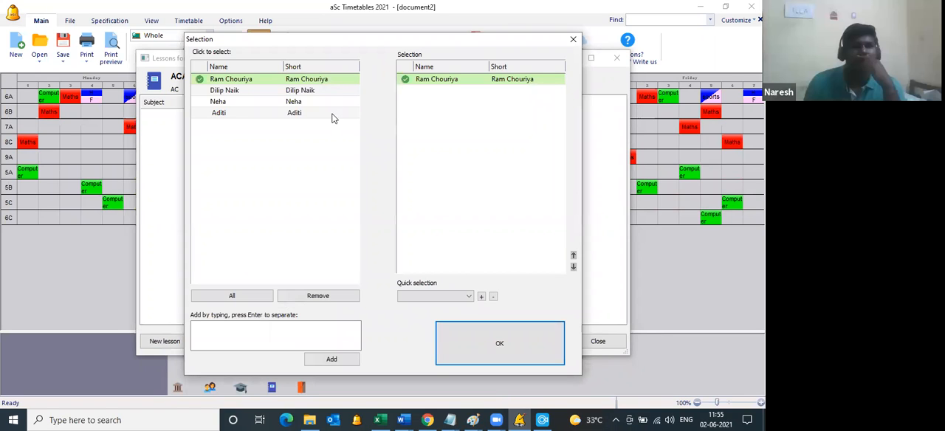
pyautogui.click(520, 339)
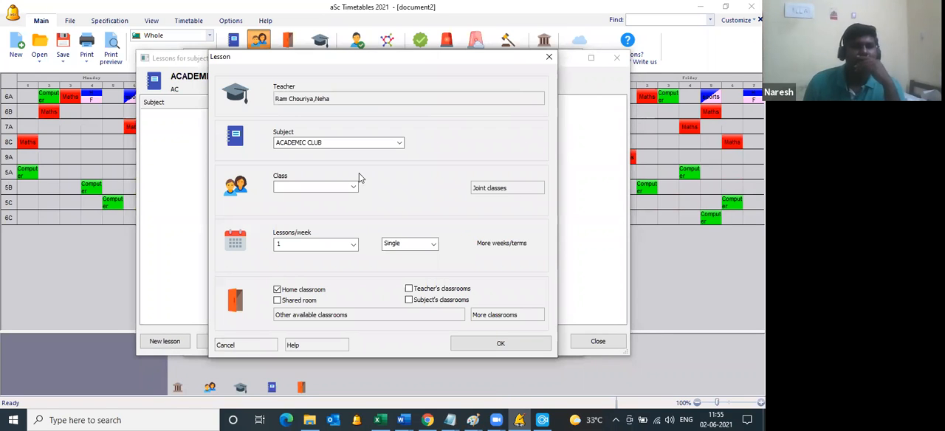
# Step: Set the lesson's joint classes to the entire classes 1A, 1B, 1C, 1D, 1E and 1F
pyautogui.click(500, 191)
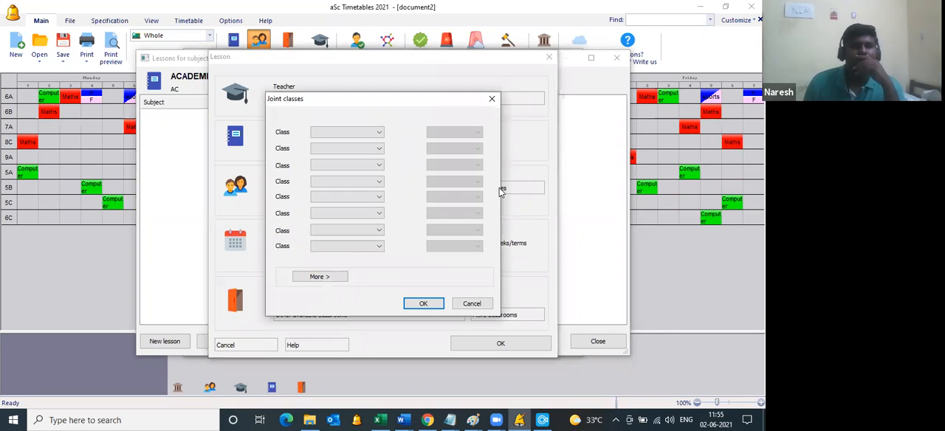
pyautogui.click(341, 133)
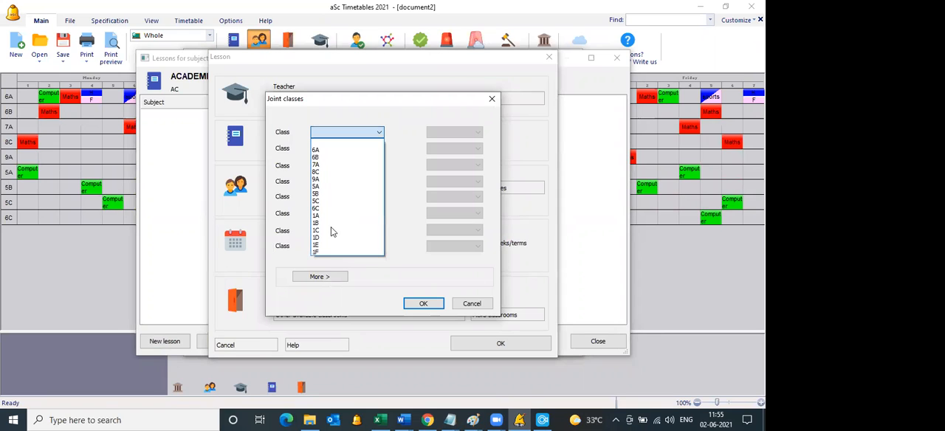
pyautogui.click(331, 215)
pyautogui.click(337, 150)
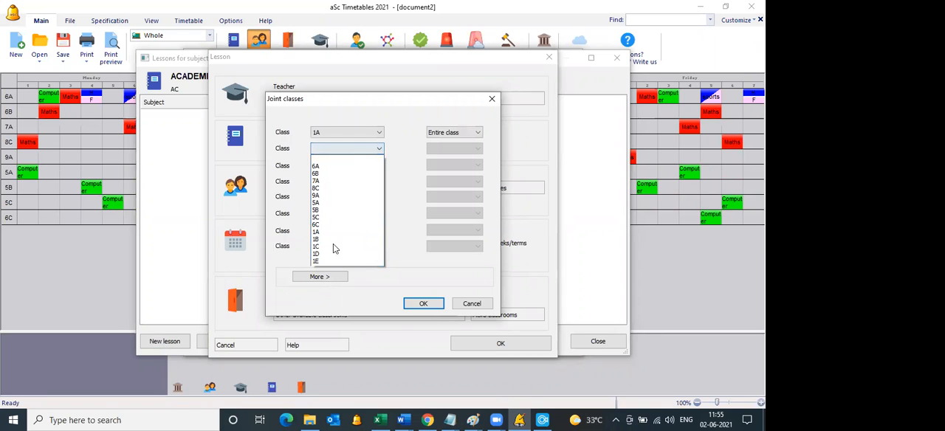
pyautogui.click(333, 241)
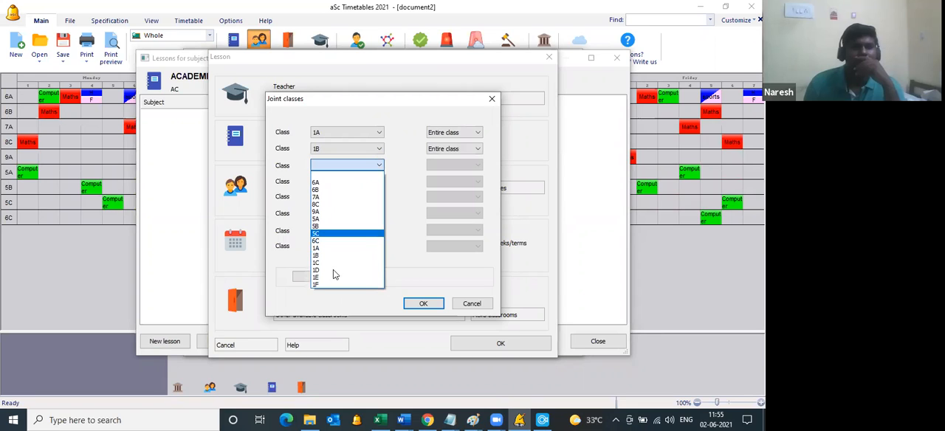
pyautogui.click(332, 262)
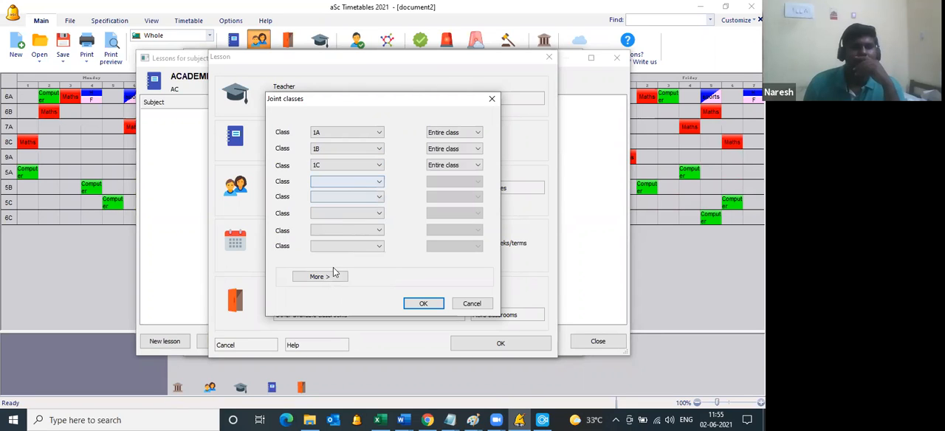
pyautogui.click(330, 288)
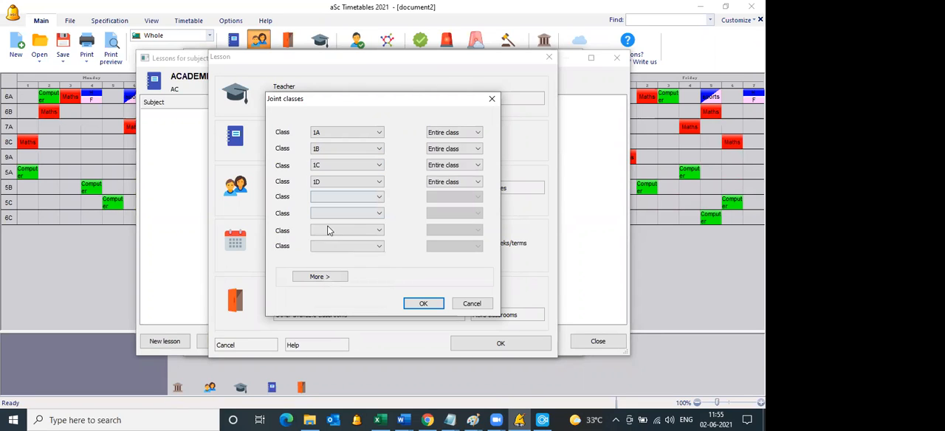
pyautogui.click(341, 309)
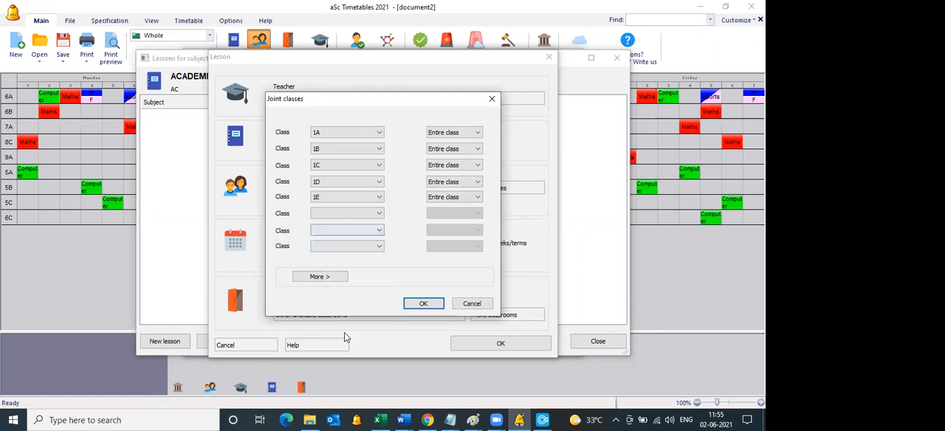
pyautogui.click(422, 304)
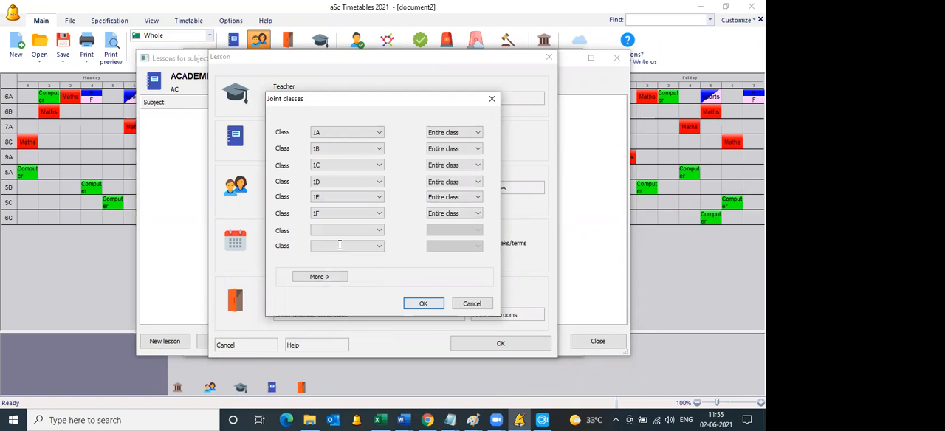
pyautogui.click(422, 304)
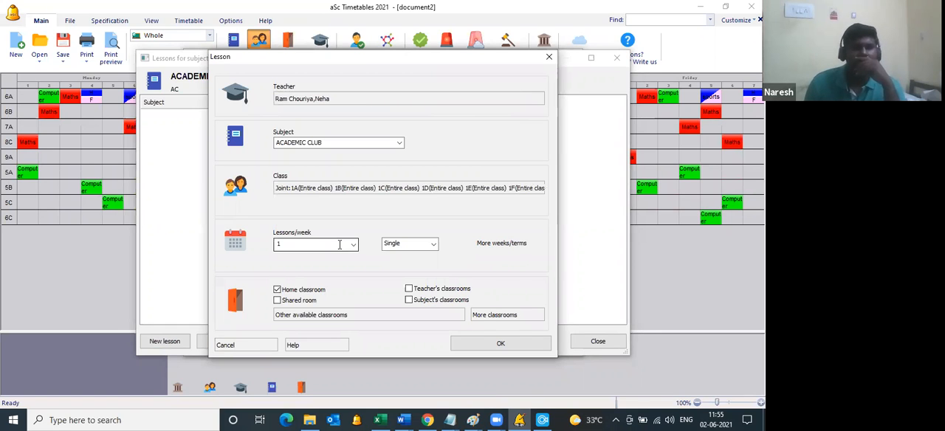
# Step: Save the joint ACADEMIC CLUB lesson and return to the main timetable
pyautogui.click(483, 342)
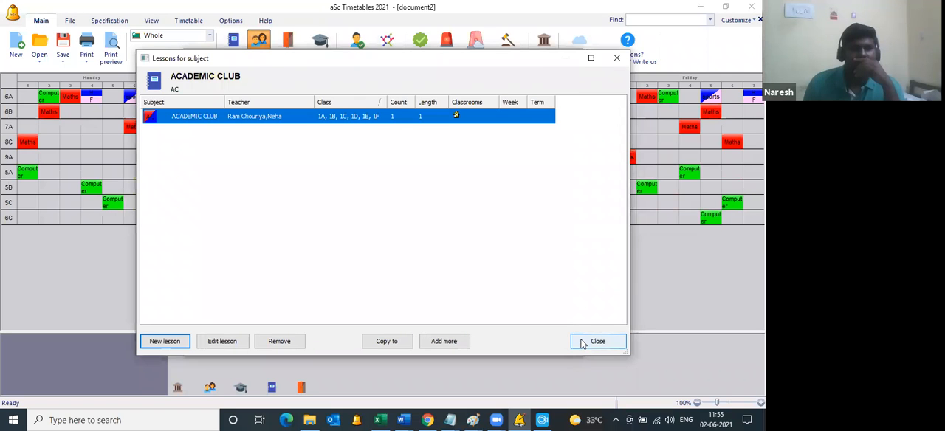
pyautogui.click(582, 343)
pyautogui.click(566, 348)
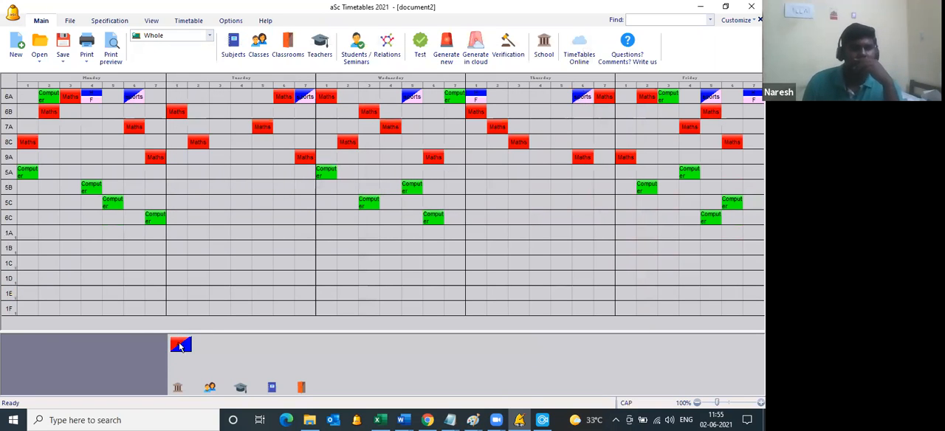
# Step: Place the ACADEMIC CLUB card on Monday period 2 for classes 1A to 1F, removing collisions, and lock it
pyautogui.moveTo(180, 347)
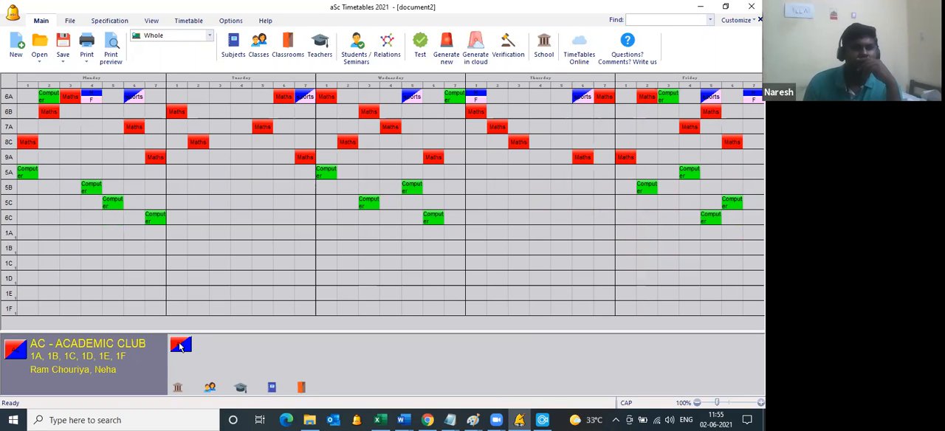
pyautogui.click(180, 346)
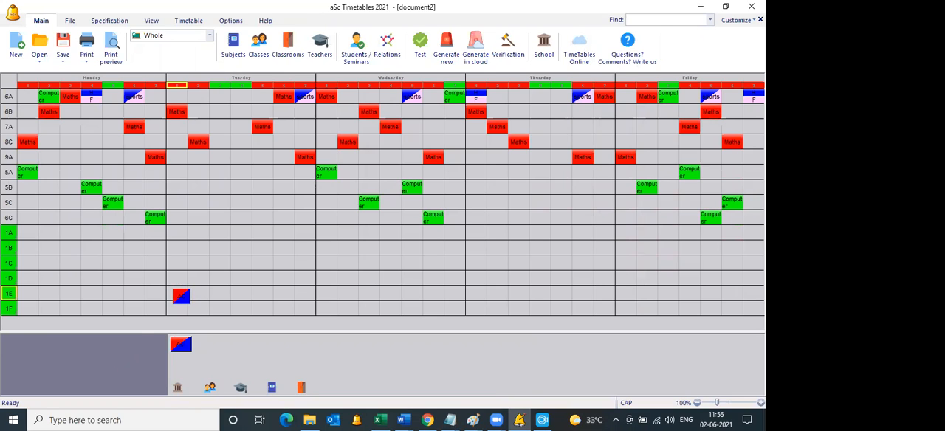
pyautogui.click(184, 345)
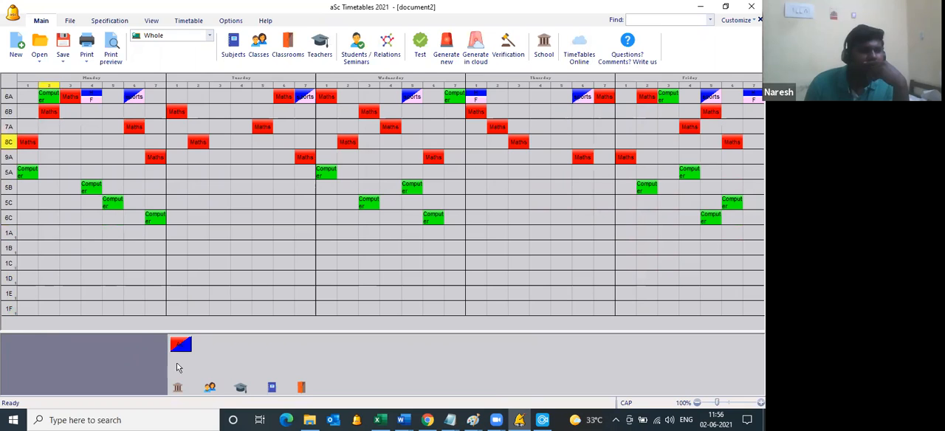
pyautogui.click(180, 345)
pyautogui.click(48, 233)
pyautogui.click(48, 233)
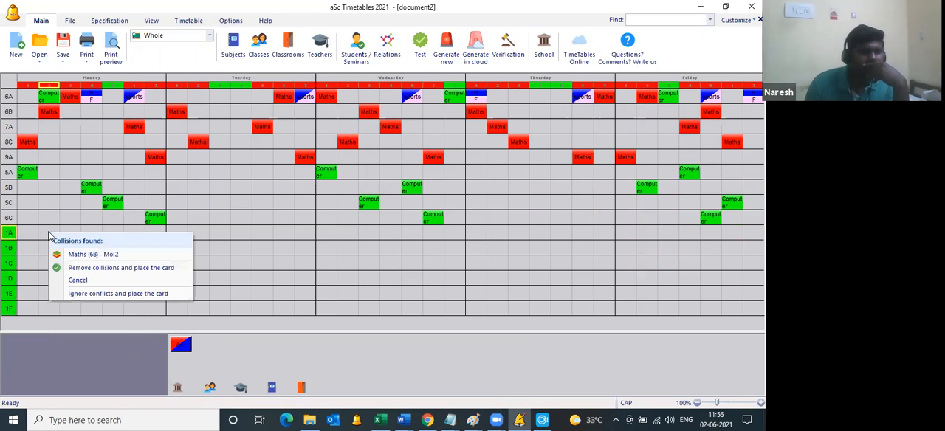
pyautogui.click(81, 270)
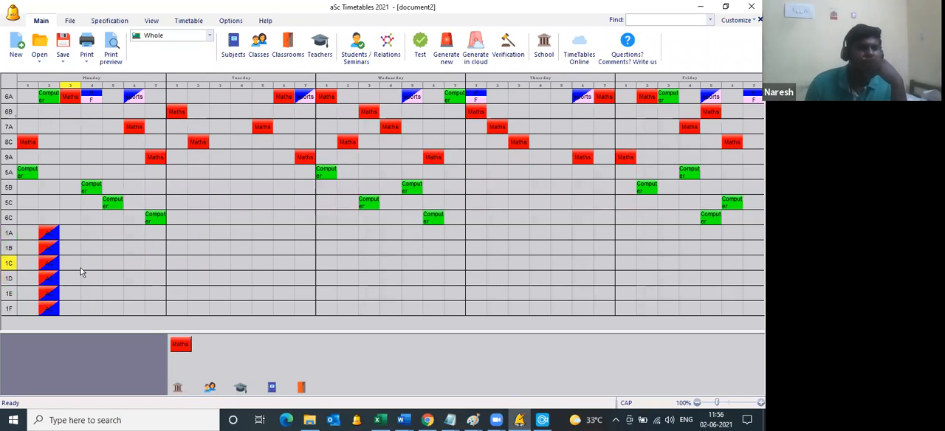
pyautogui.rightClick(52, 233)
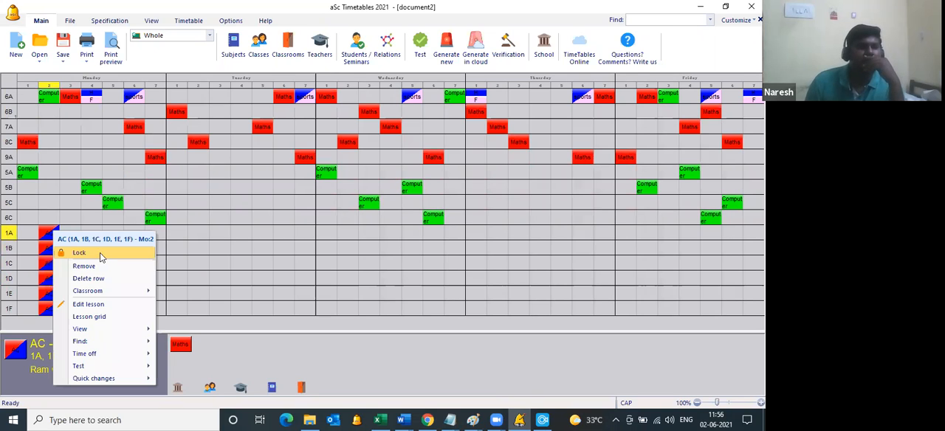
pyautogui.click(587, 63)
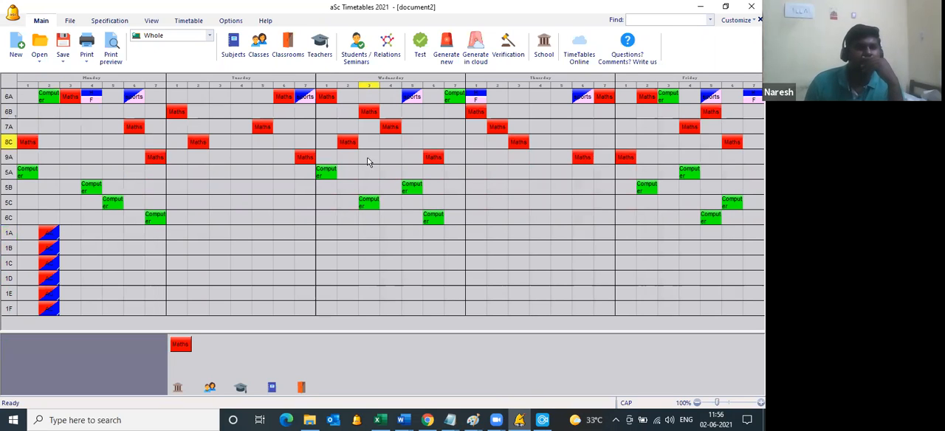
# Step: Generate the whole timetable again with normal complexity and relaxation of constraints allowed
pyautogui.click(445, 53)
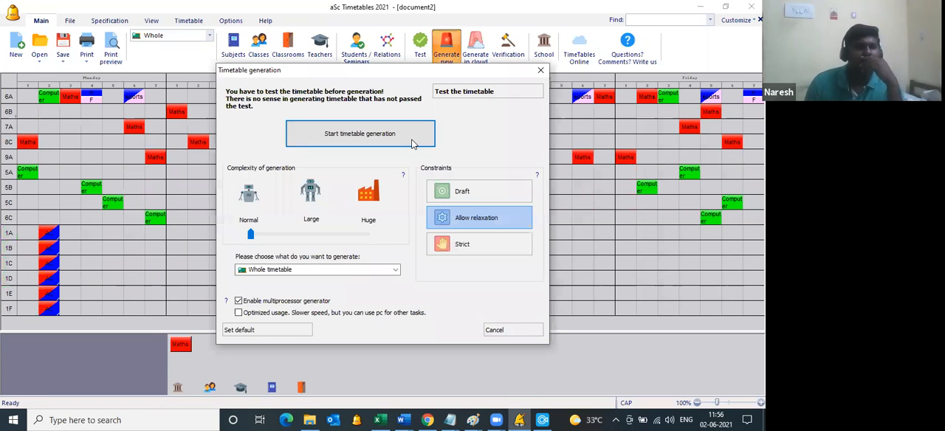
pyautogui.click(412, 143)
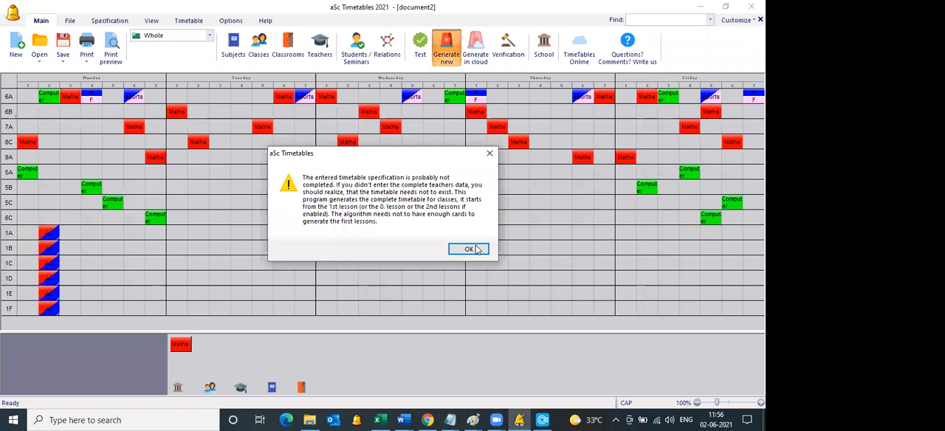
pyautogui.click(469, 249)
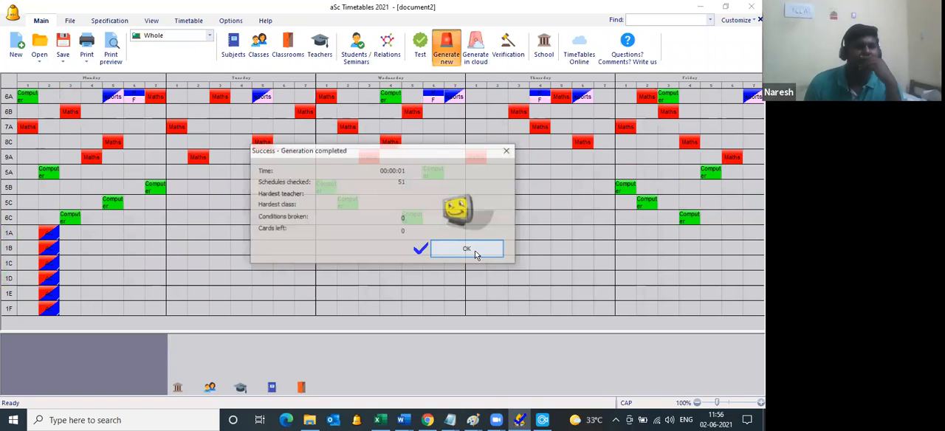
pyautogui.press('Return')
# Step: Preview the timetable for each class and page through to class 1E to check the ACADEMIC CLUB lesson
pyautogui.click(110, 49)
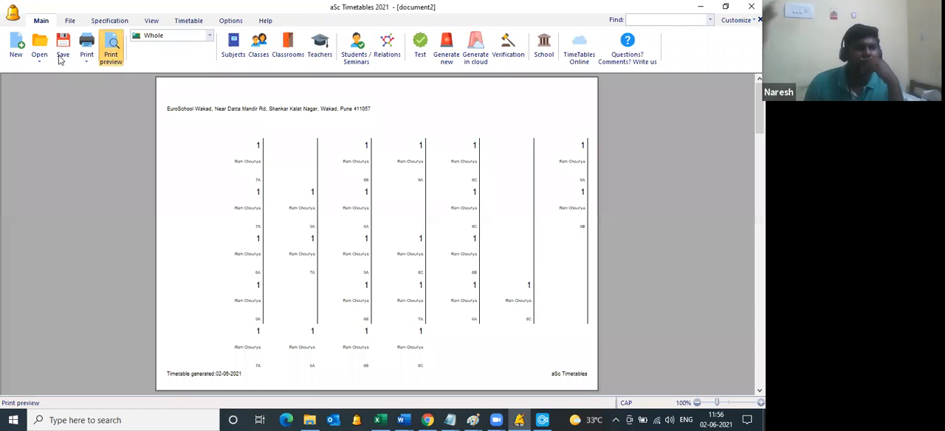
pyautogui.click(179, 48)
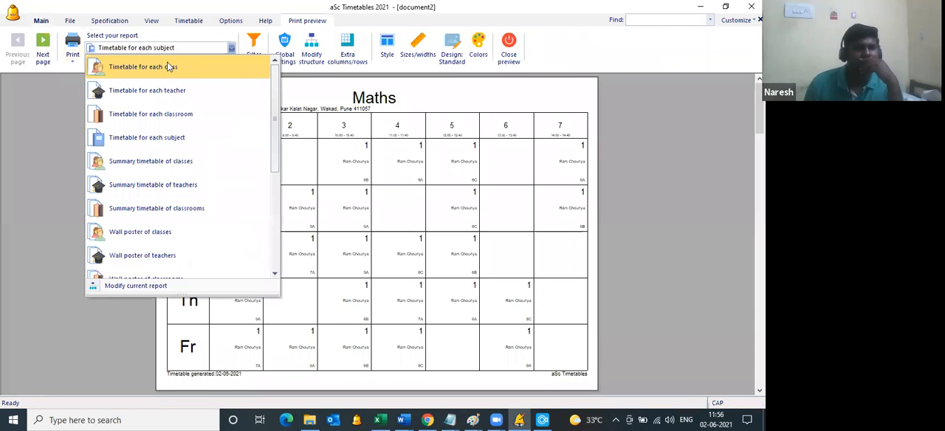
pyautogui.click(44, 54)
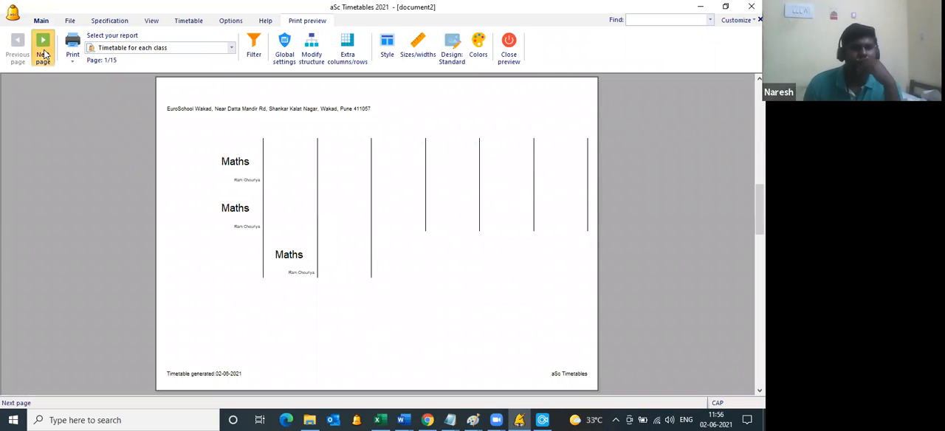
pyautogui.click(45, 55)
pyautogui.click(44, 54)
pyautogui.click(44, 55)
pyautogui.click(44, 54)
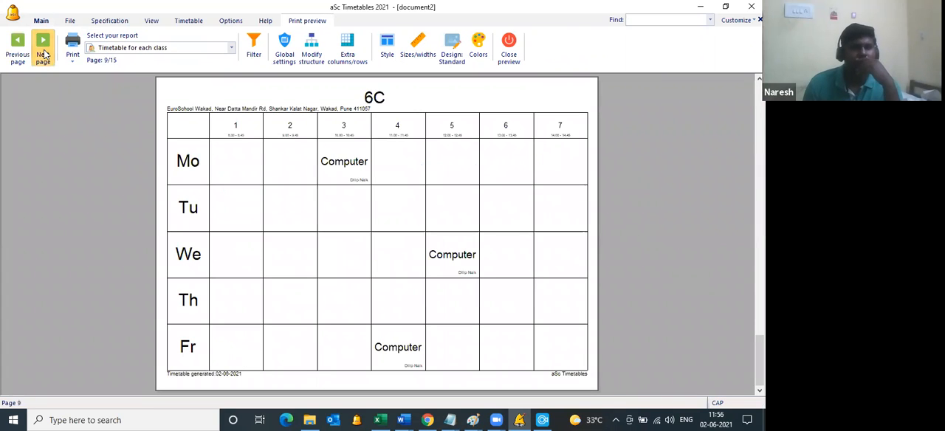
pyautogui.click(44, 55)
pyautogui.click(45, 55)
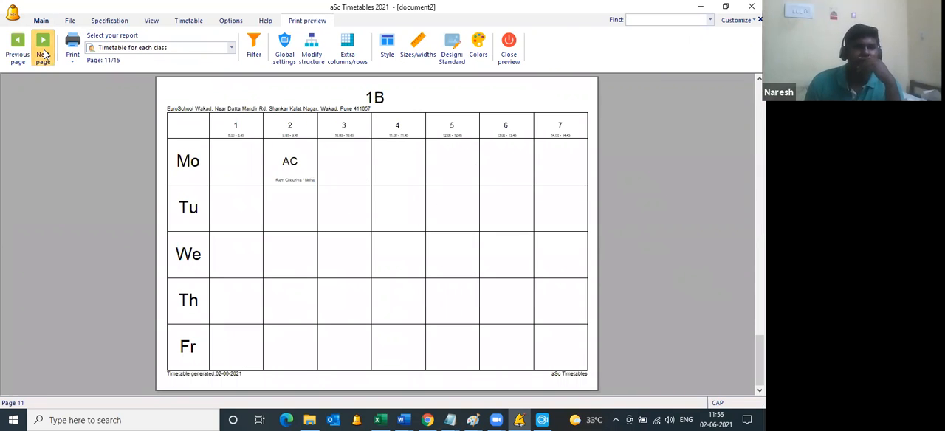
pyautogui.click(44, 55)
pyautogui.click(45, 55)
pyautogui.click(45, 54)
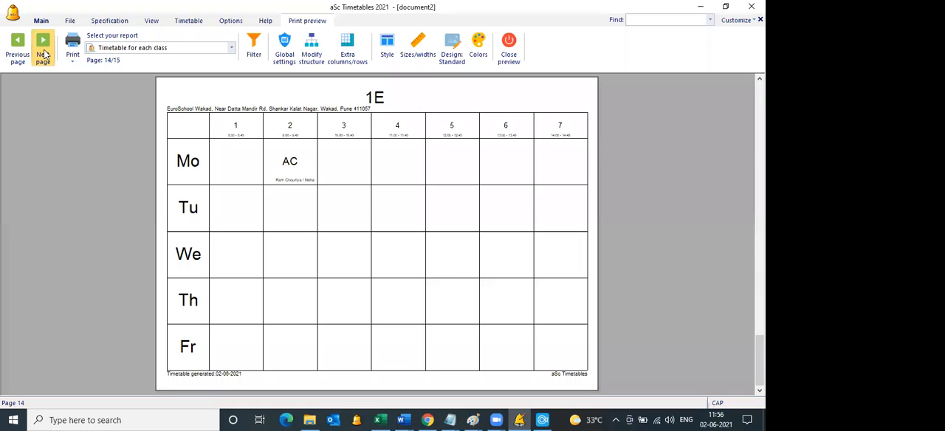
# Step: Set the class timetable cards to print full subject names and reduce the subject font size to 16.88
pyautogui.click(216, 112)
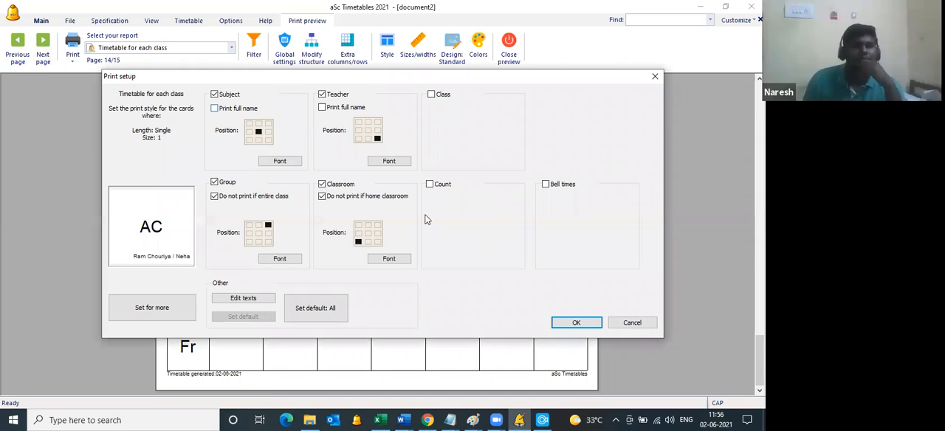
pyautogui.click(214, 108)
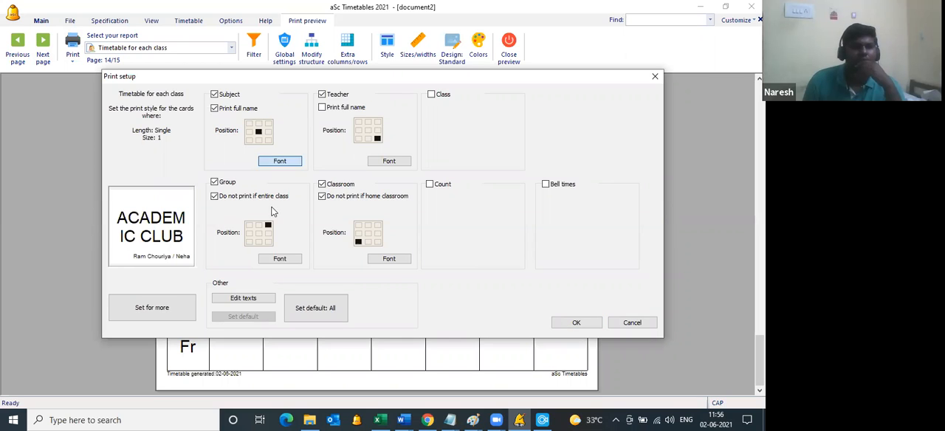
pyautogui.click(280, 258)
pyautogui.moveTo(376, 241); pyautogui.dragTo(356, 243)
pyautogui.click(530, 293)
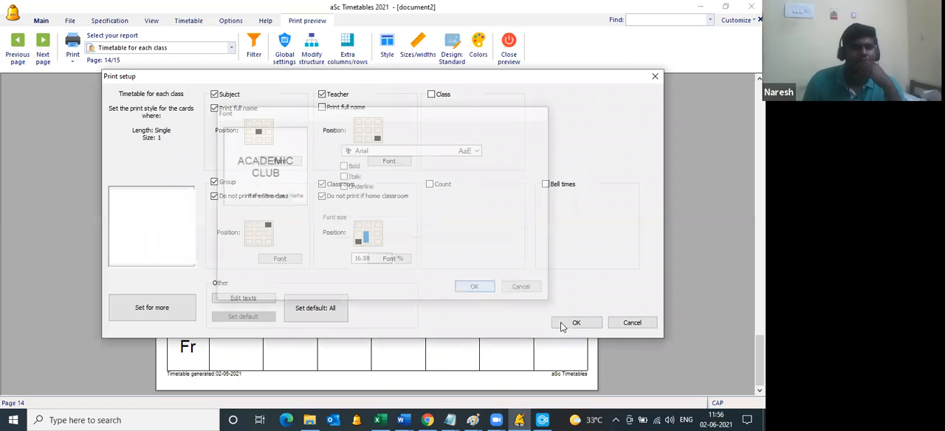
pyautogui.click(555, 322)
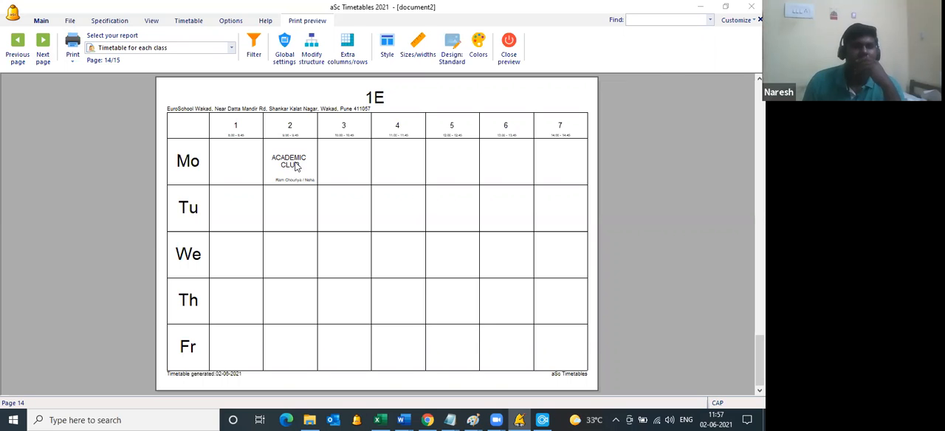
# Step: Set the teacher name's position to the bottom centre of the printed class timetable cards
pyautogui.click(296, 167)
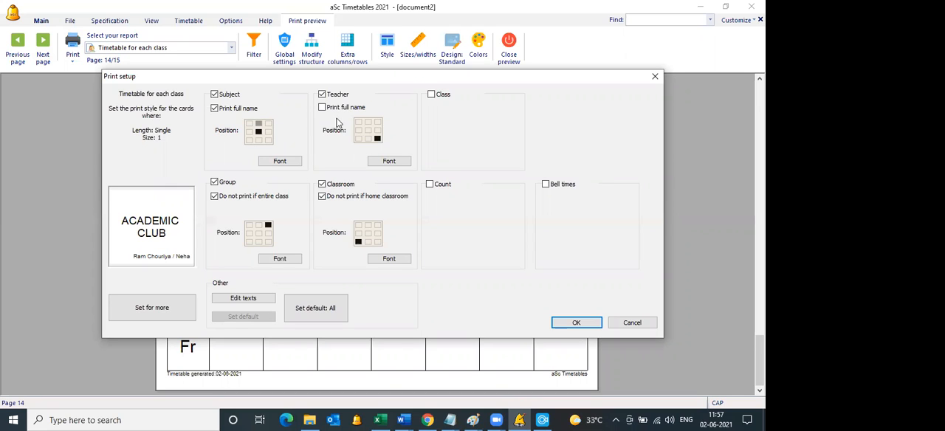
pyautogui.click(369, 139)
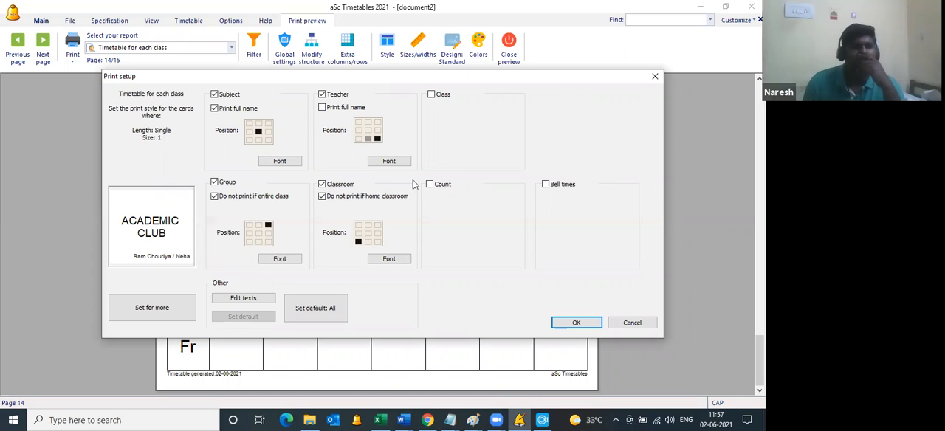
pyautogui.click(575, 323)
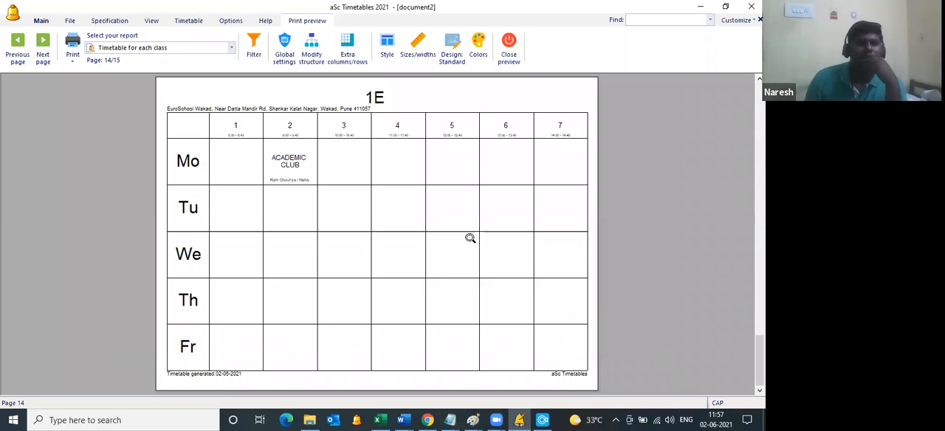
# Step: Reopen the class timetable preview and turn on logo printing in the standard design
pyautogui.click(509, 55)
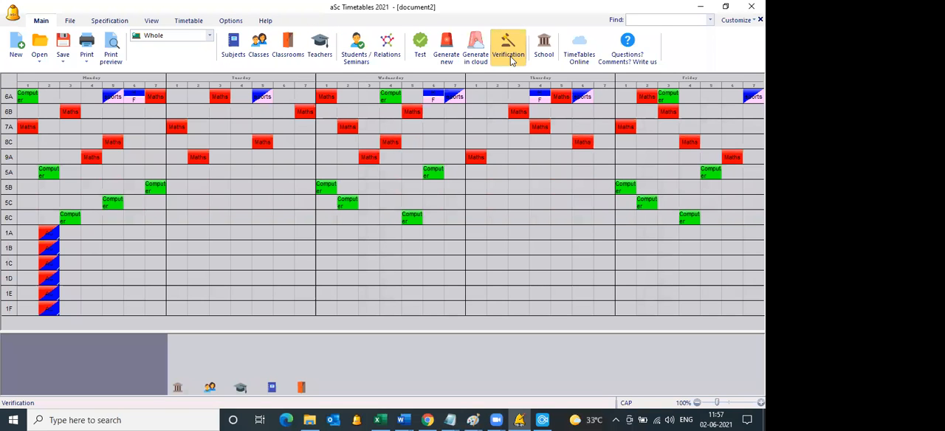
pyautogui.click(116, 65)
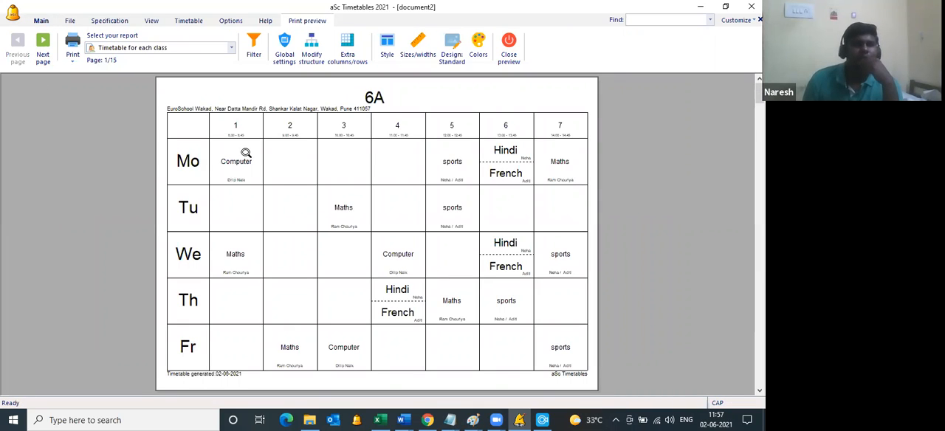
pyautogui.click(455, 64)
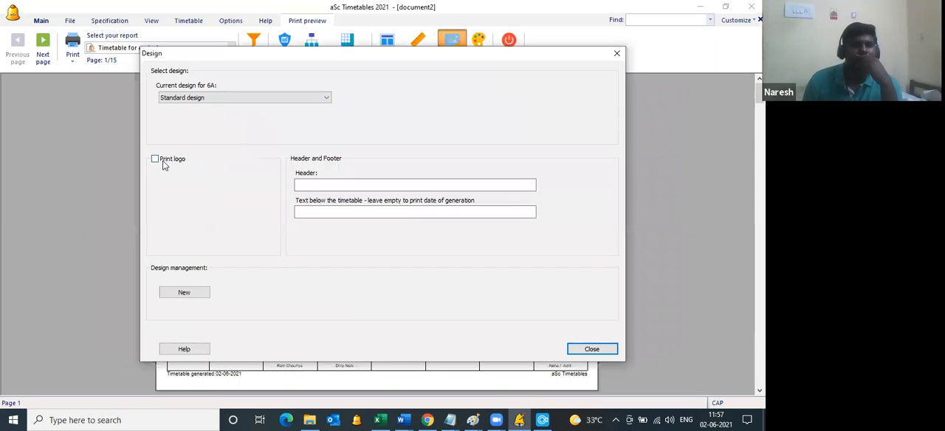
pyautogui.click(155, 159)
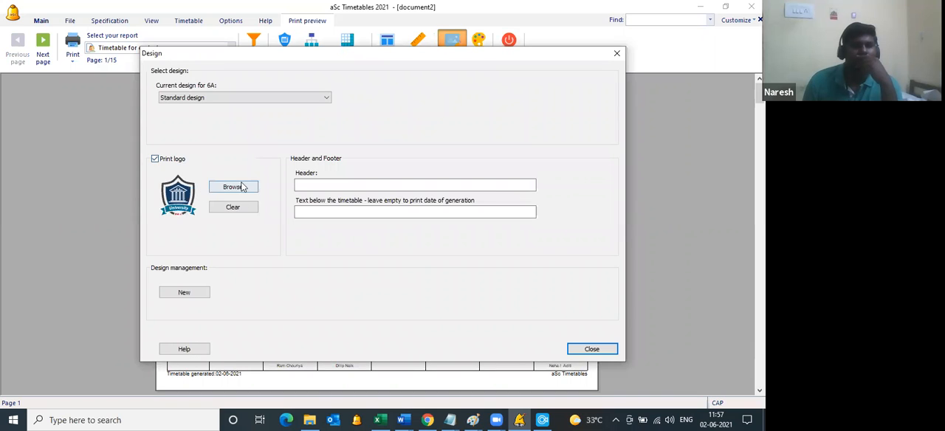
pyautogui.click(592, 349)
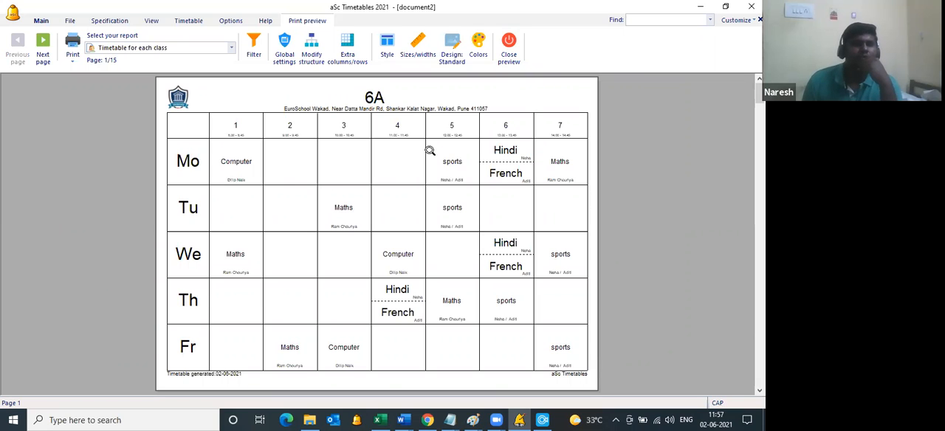
# Step: Try the print size that fits four class timetables on one page
pyautogui.click(428, 61)
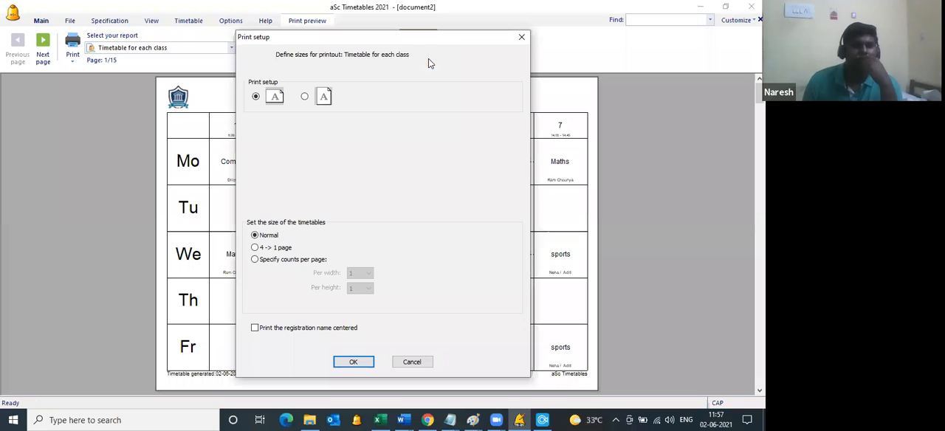
pyautogui.click(255, 248)
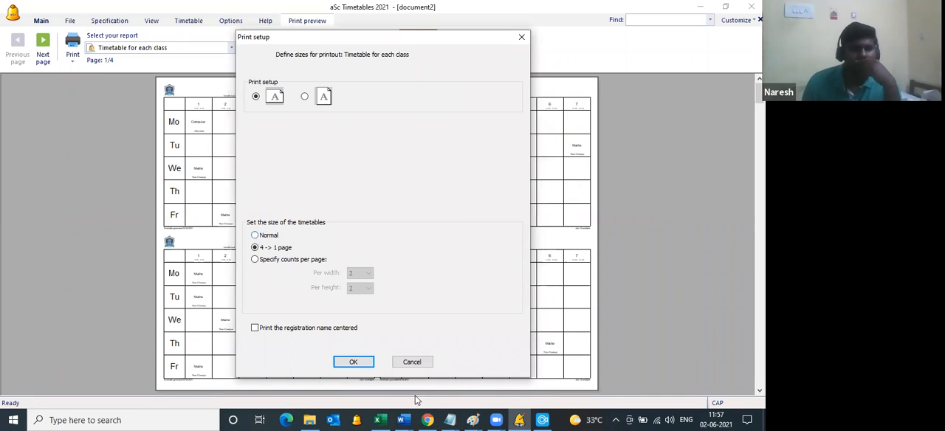
pyautogui.click(368, 364)
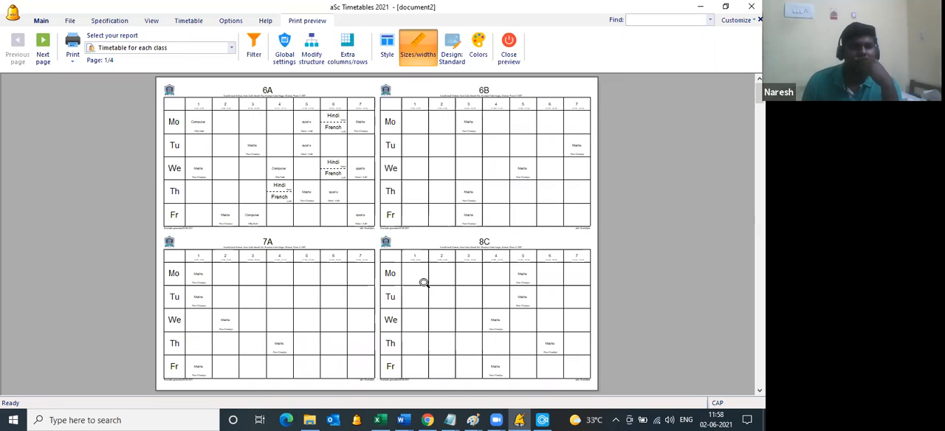
# Step: Close the print preview and assign the picture computers.png to the Computer subject
pyautogui.click(509, 53)
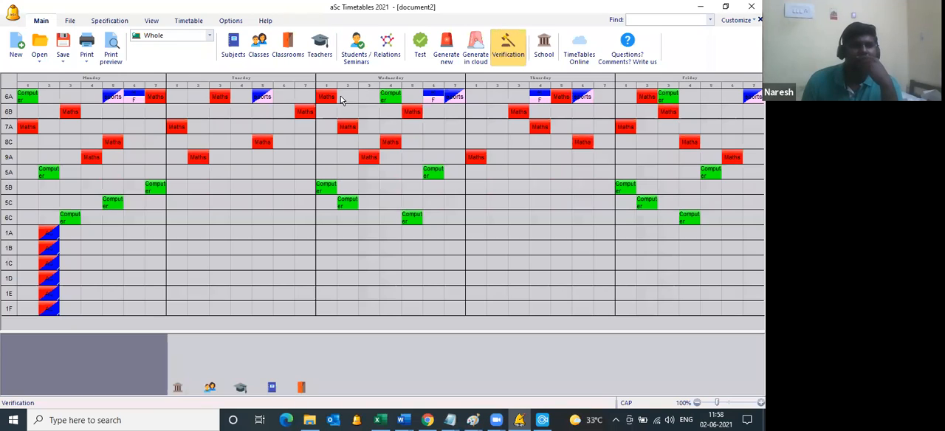
pyautogui.click(233, 50)
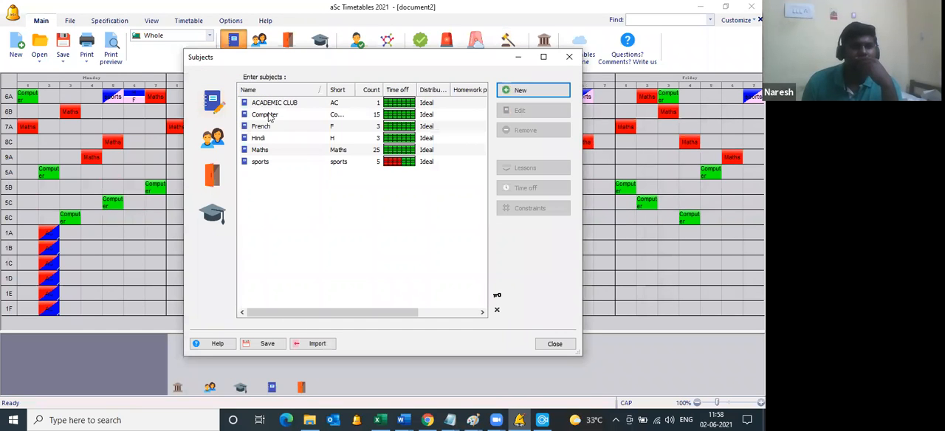
pyautogui.click(269, 116)
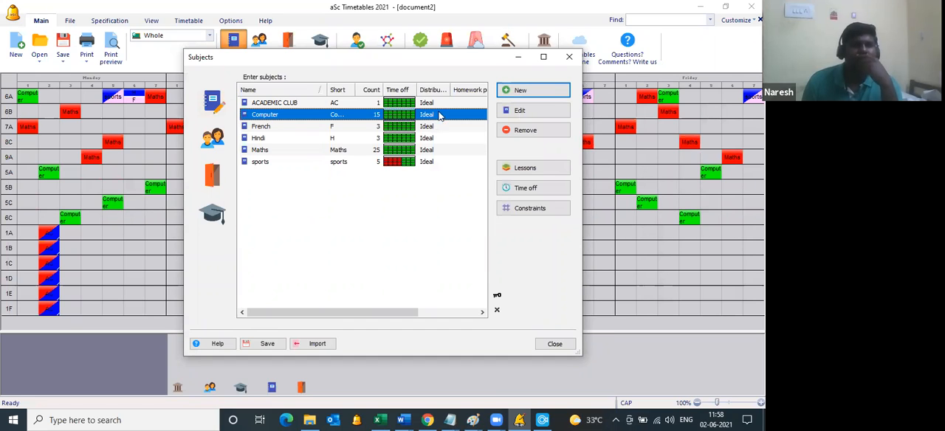
pyautogui.click(520, 111)
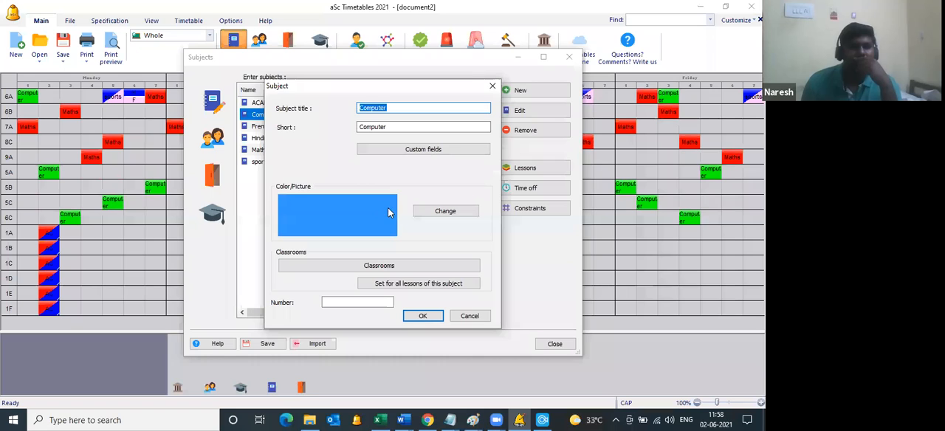
pyautogui.click(424, 213)
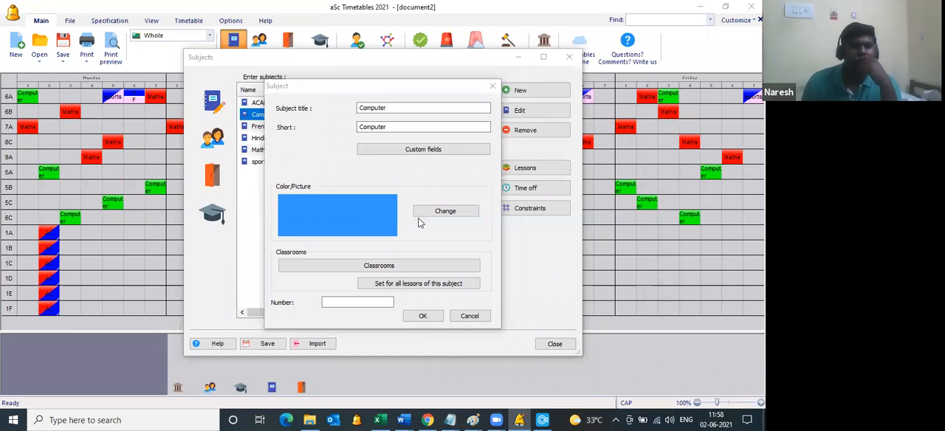
pyautogui.click(396, 231)
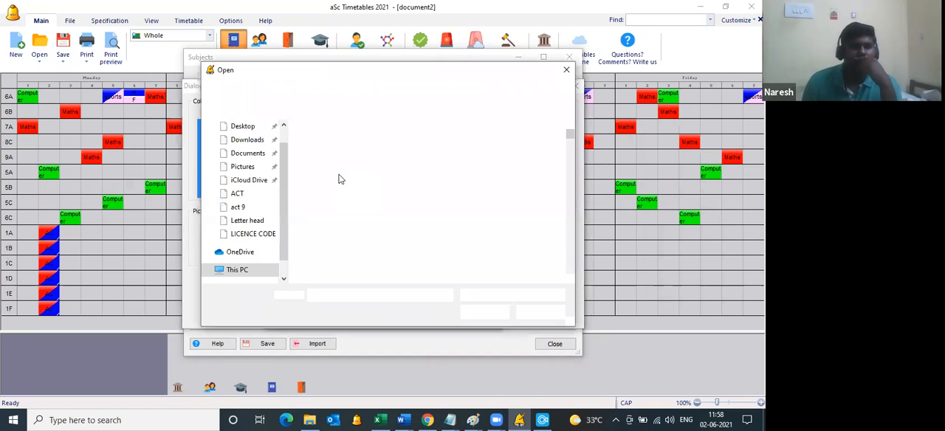
pyautogui.click(342, 226)
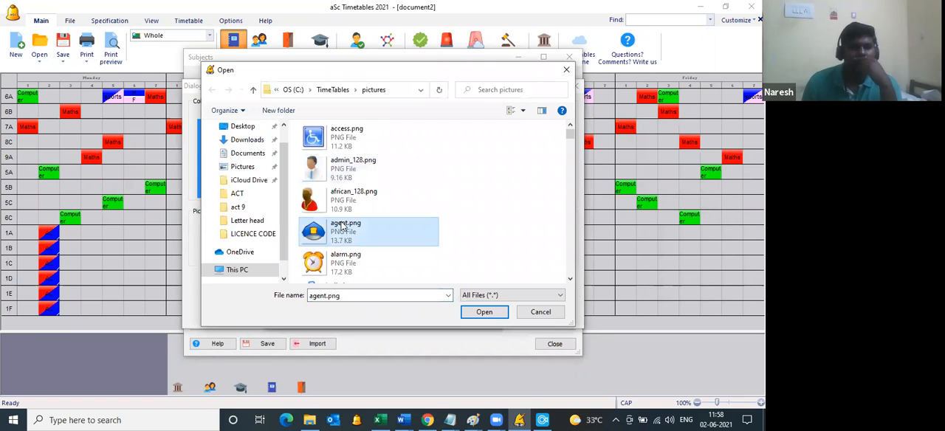
pyautogui.scroll(-5, 342, 227)
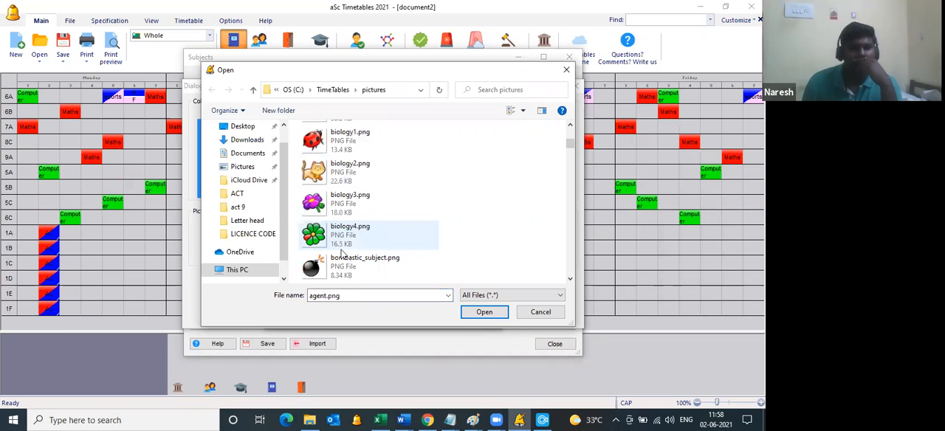
pyautogui.scroll(-2, 342, 257)
pyautogui.scroll(-2, 344, 260)
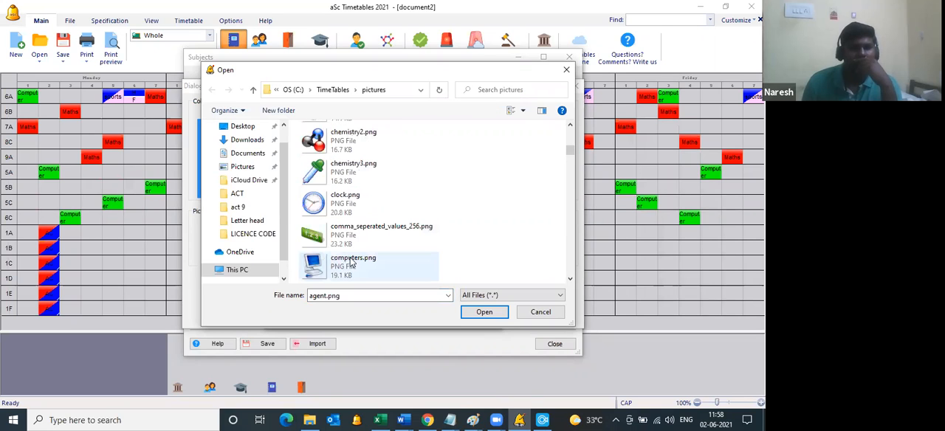
pyautogui.click(479, 313)
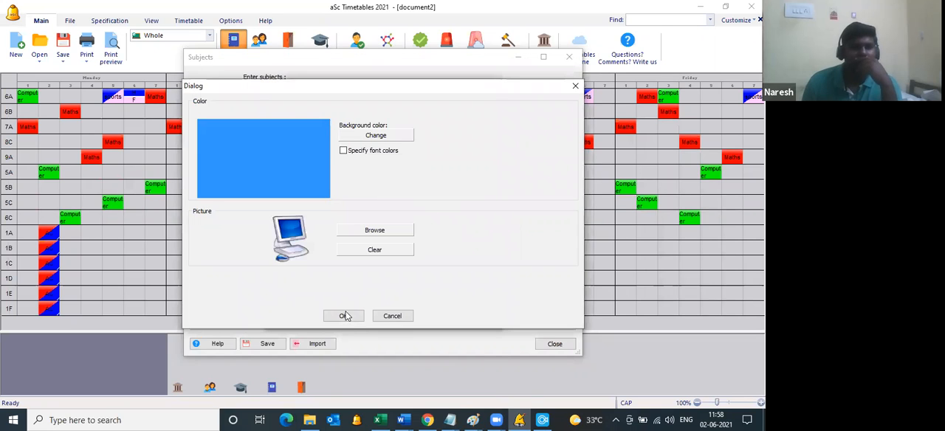
pyautogui.click(344, 316)
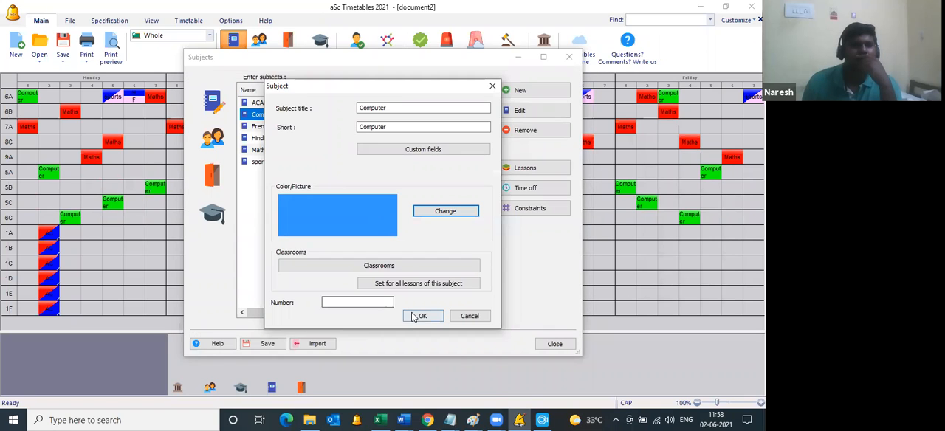
# Step: Assign the picture outtdoor.png to the sports subject and close the subject list
pyautogui.click(269, 165)
pyautogui.click(529, 113)
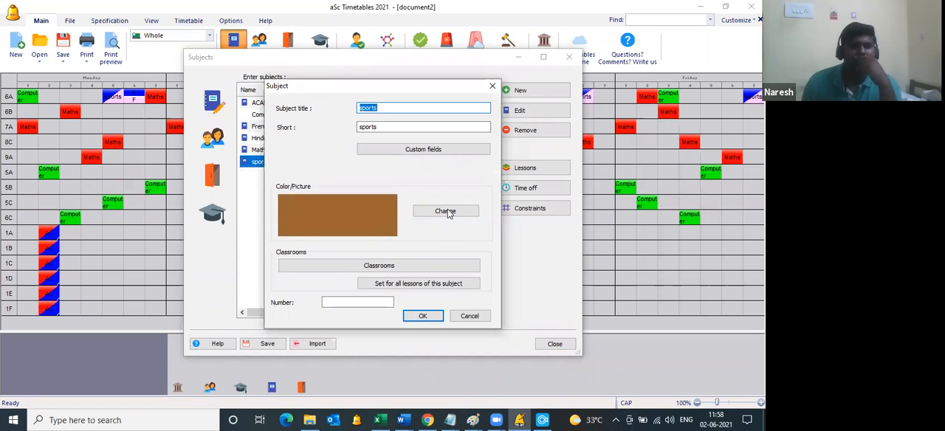
pyautogui.click(447, 214)
pyautogui.click(374, 230)
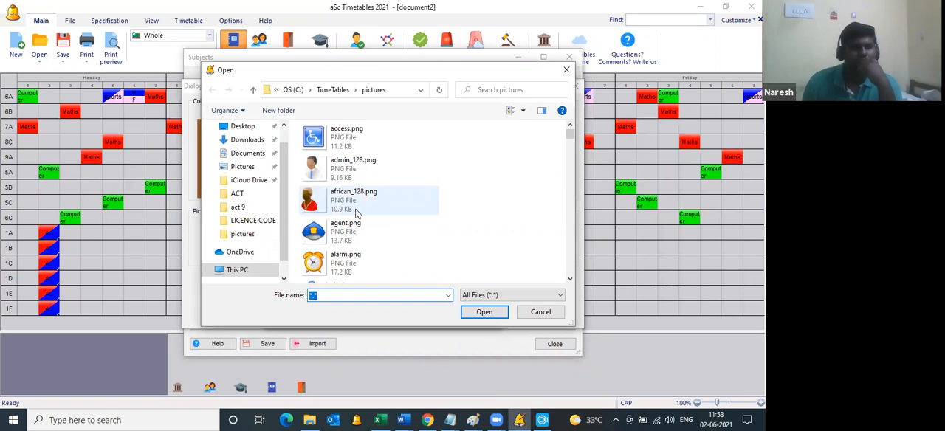
pyautogui.scroll(-3, 357, 213)
pyautogui.scroll(-3, 356, 214)
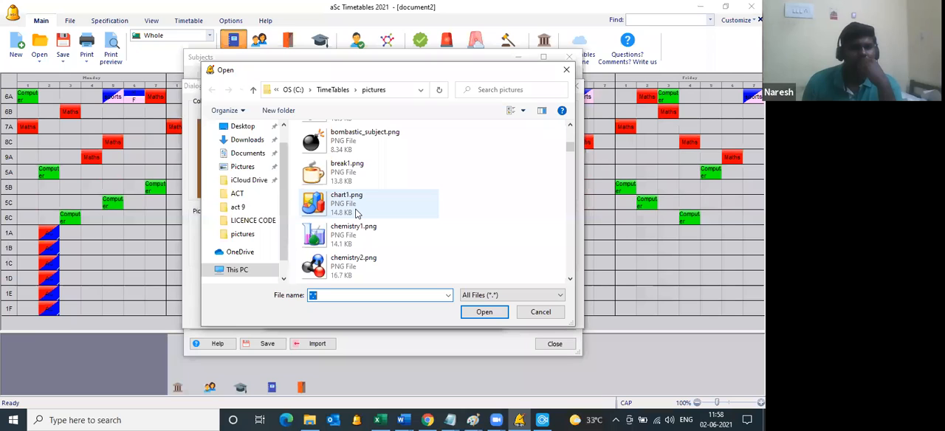
pyautogui.scroll(-3, 357, 213)
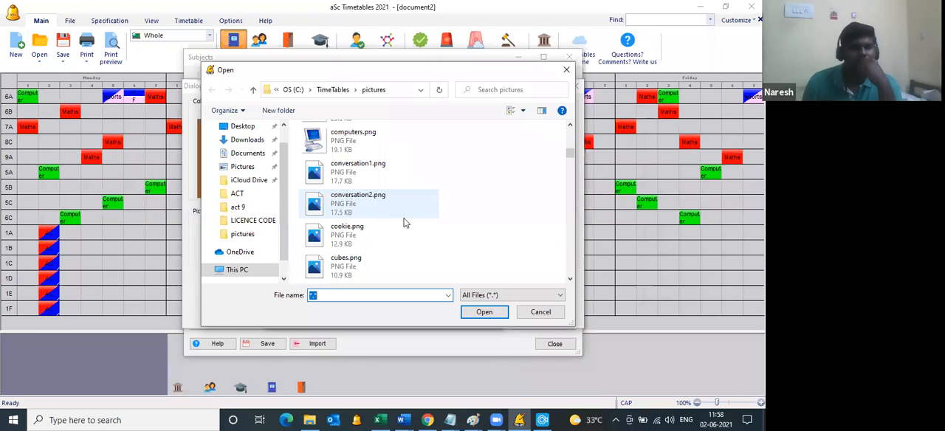
pyautogui.scroll(-3, 389, 219)
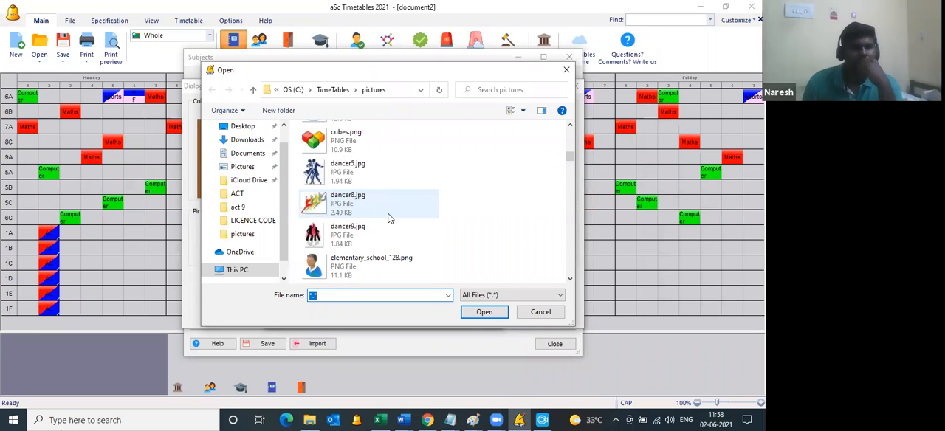
pyautogui.scroll(-3, 389, 219)
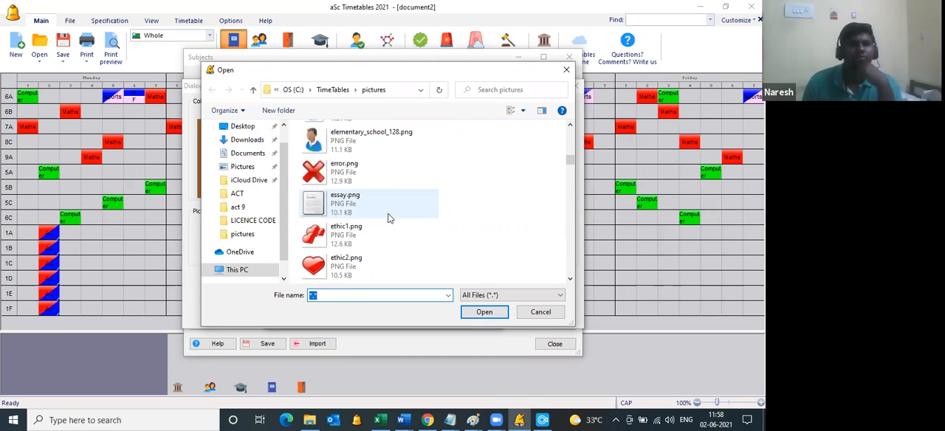
pyautogui.scroll(-3, 387, 214)
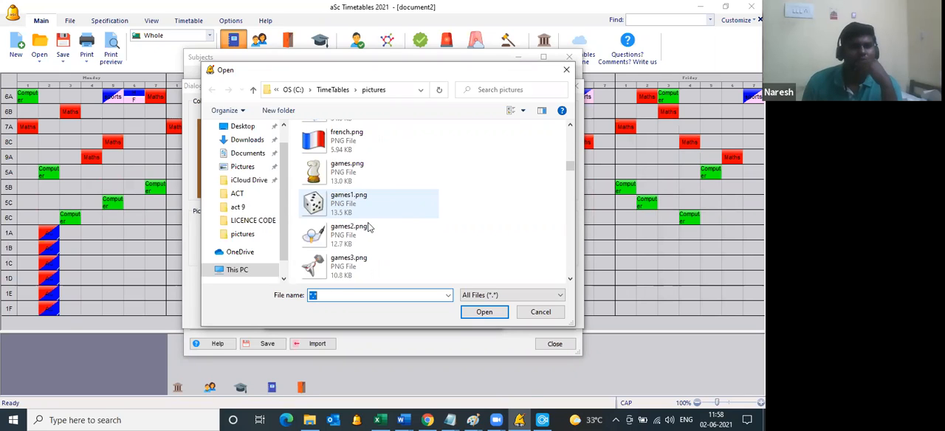
pyautogui.scroll(-3, 372, 225)
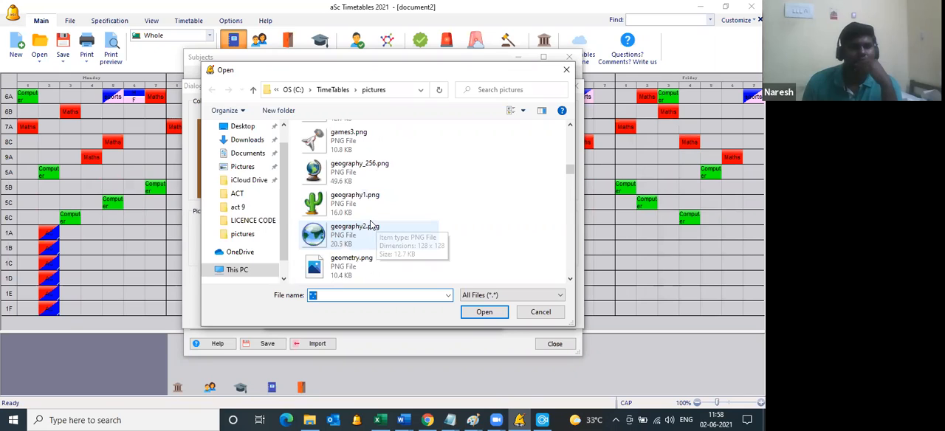
pyautogui.scroll(-3, 372, 225)
pyautogui.scroll(-3, 372, 225)
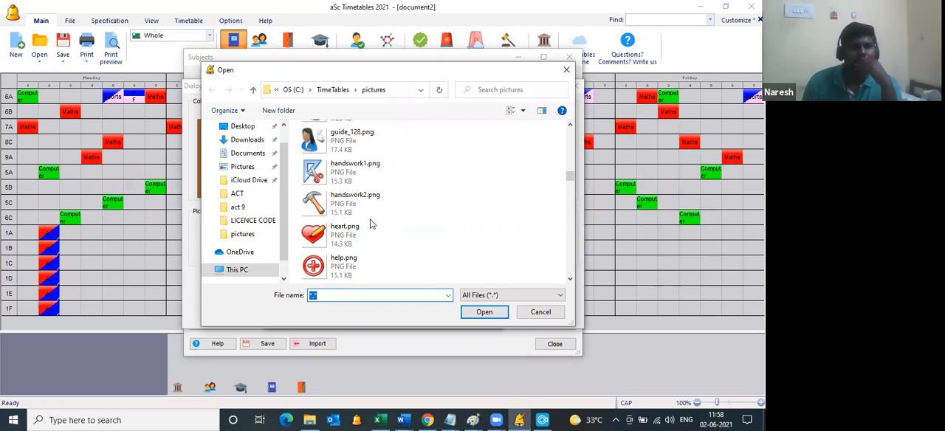
pyautogui.scroll(-3, 371, 226)
pyautogui.scroll(-3, 371, 225)
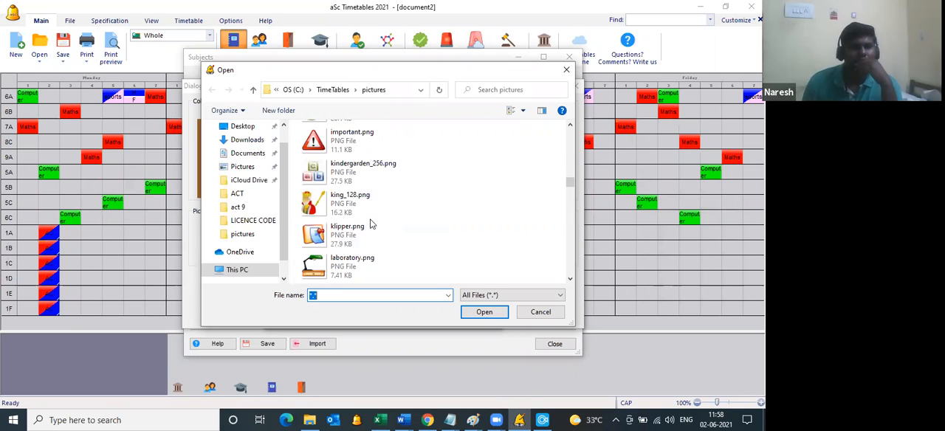
pyautogui.scroll(-3, 372, 225)
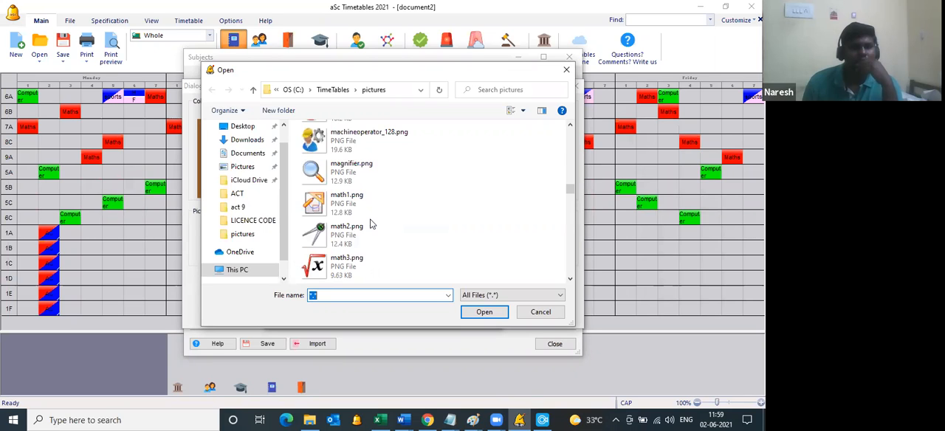
pyautogui.scroll(-3, 372, 224)
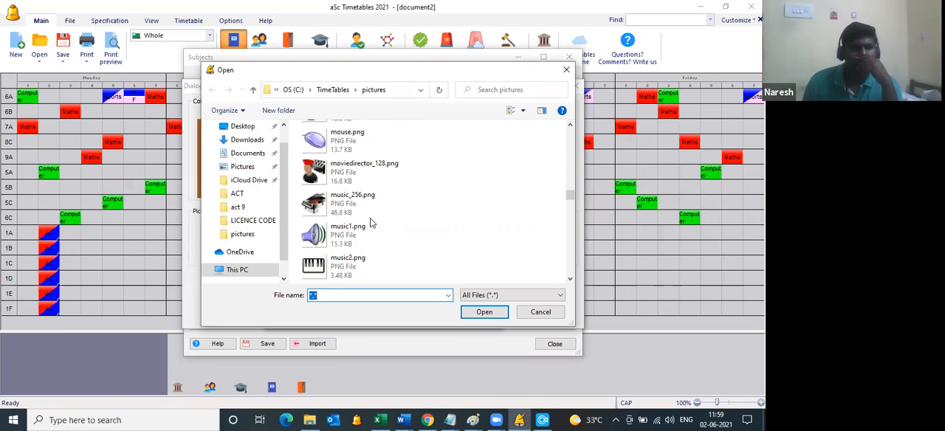
pyautogui.scroll(-3, 371, 223)
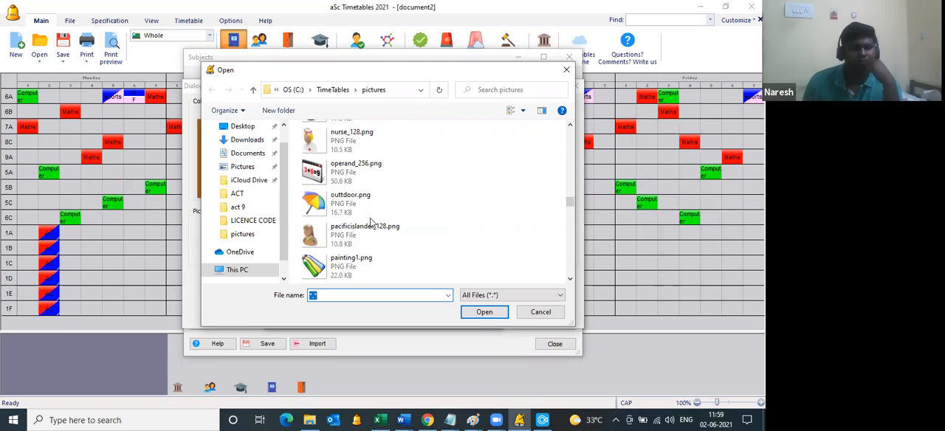
pyautogui.click(357, 203)
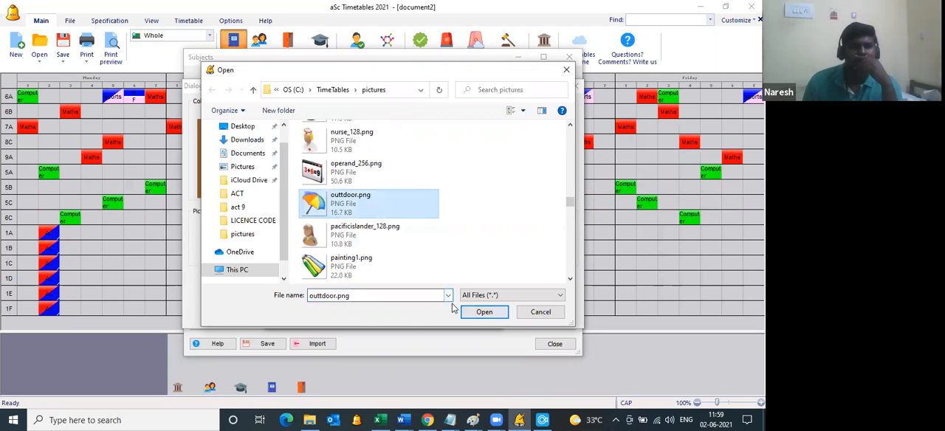
pyautogui.press('Return')
pyautogui.press('Return')
pyautogui.click(419, 315)
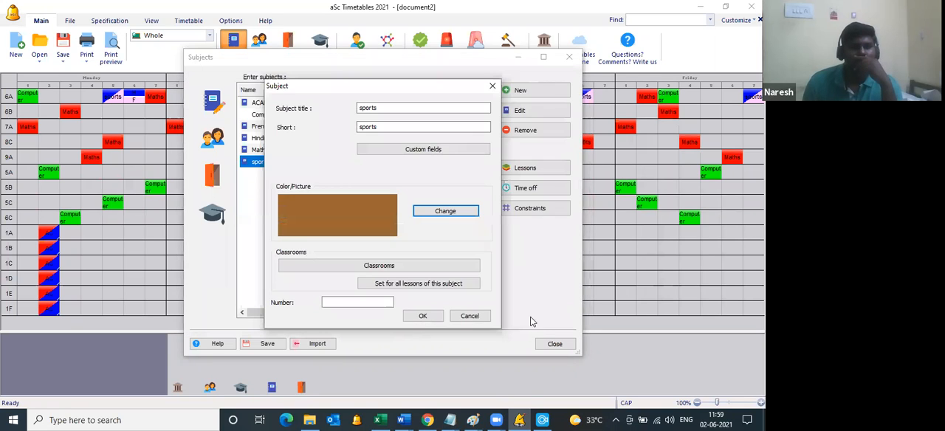
pyautogui.press('Escape')
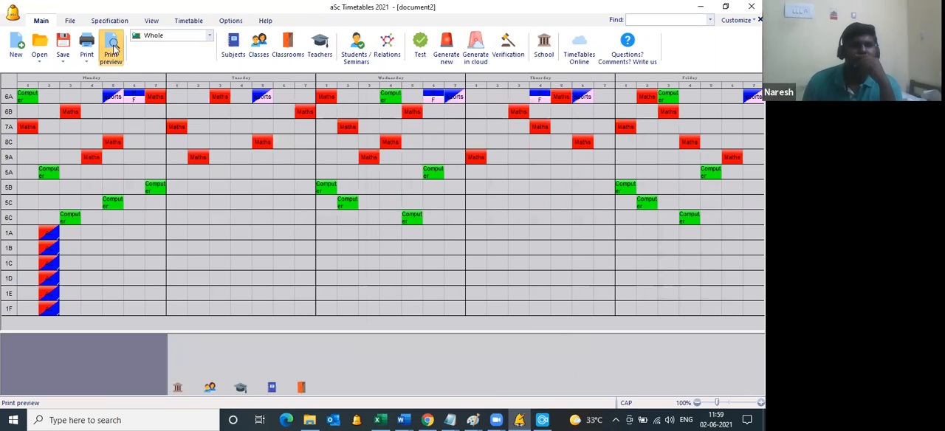
# Step: Check the subject pictures in the print preview of the class 6A timetable, then close the preview
pyautogui.click(112, 49)
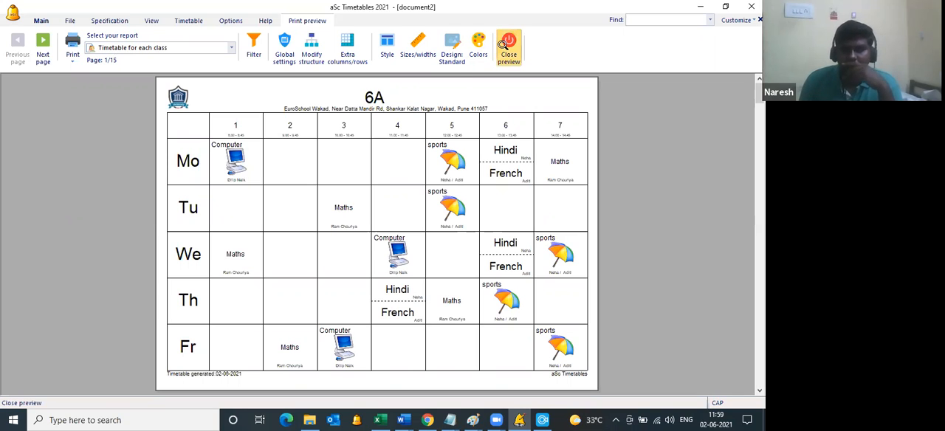
pyautogui.click(502, 44)
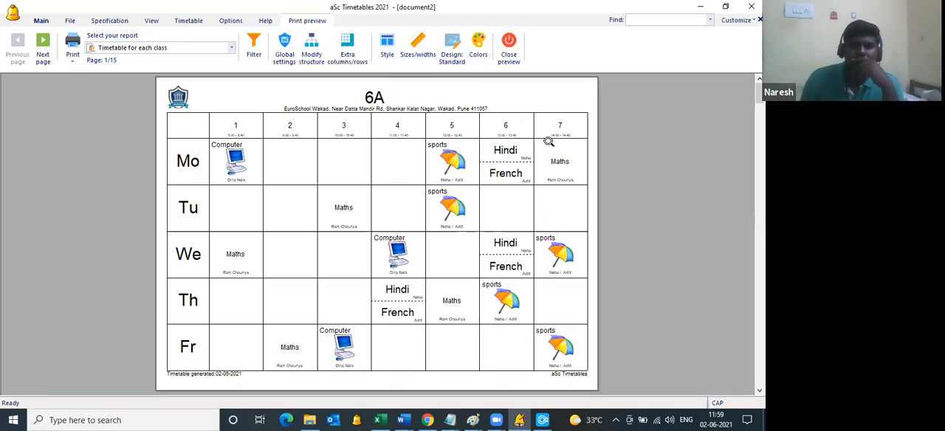
pyautogui.click(509, 57)
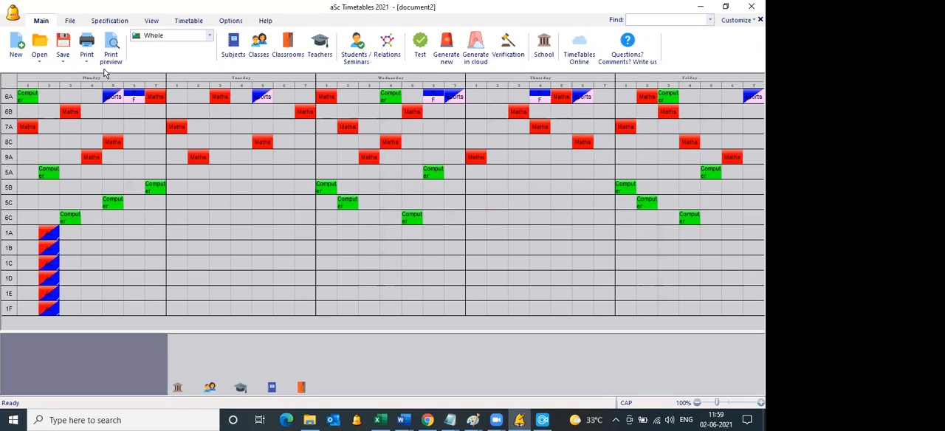
# Step: Switch to Excel and clear all lesson rows below the header on Sheet6, from E6 to I23
pyautogui.click(375, 418)
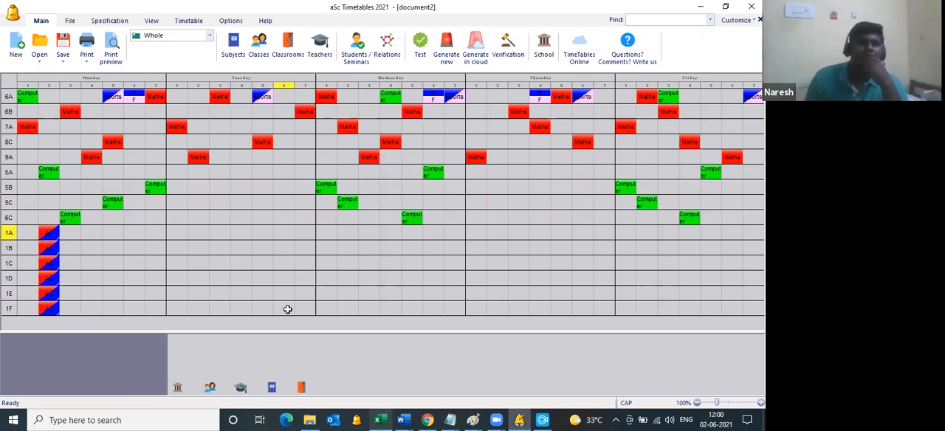
pyautogui.moveTo(429, 275); pyautogui.dragTo(187, 186)
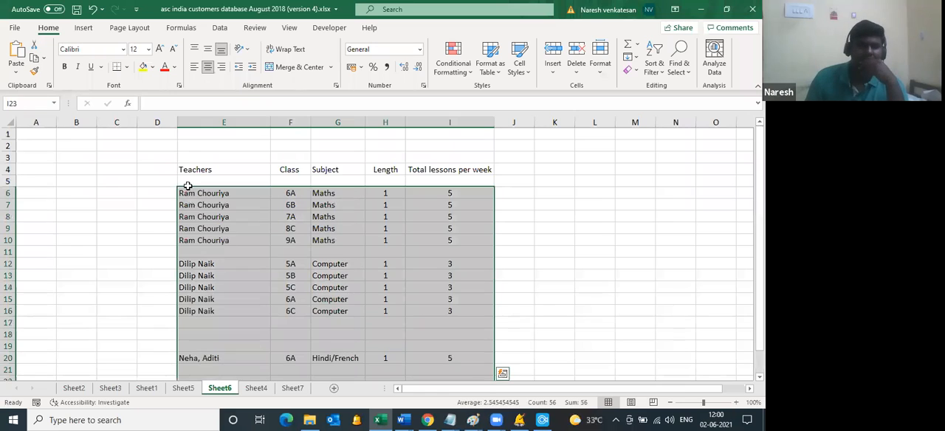
pyautogui.press('Delete')
pyautogui.click(212, 228)
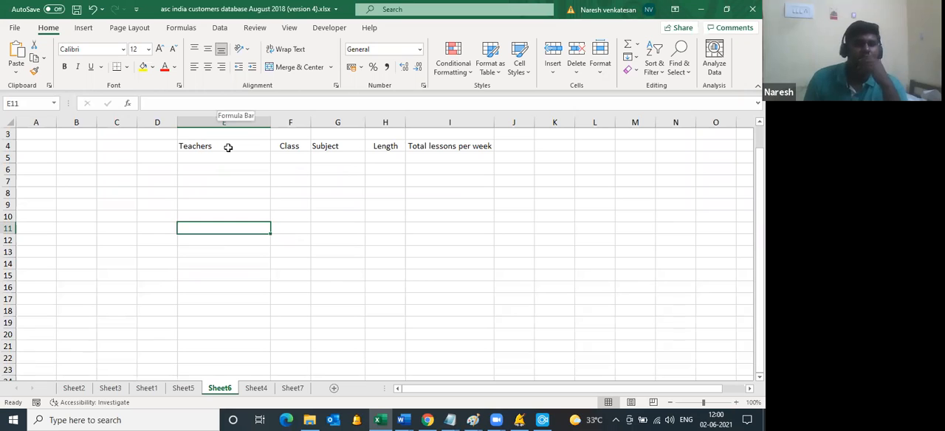
# Step: Replace the Teachers heading in cell E4 with Class
pyautogui.click(228, 147)
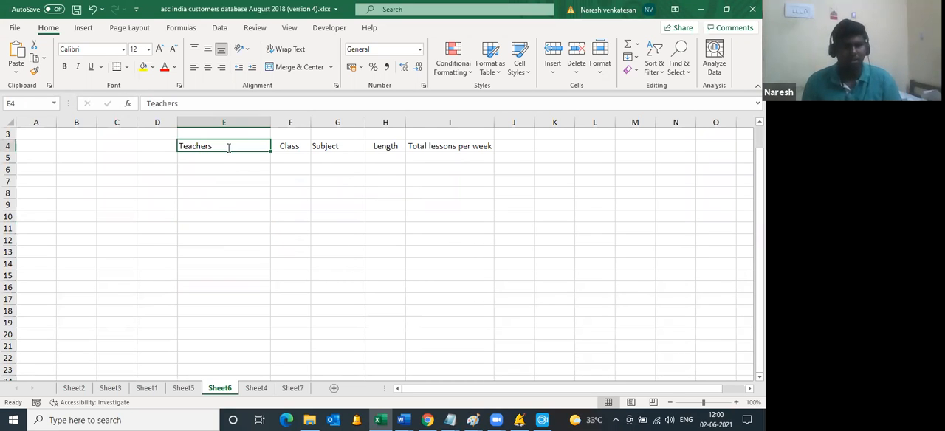
pyautogui.write('Class')
pyautogui.press('Tab')
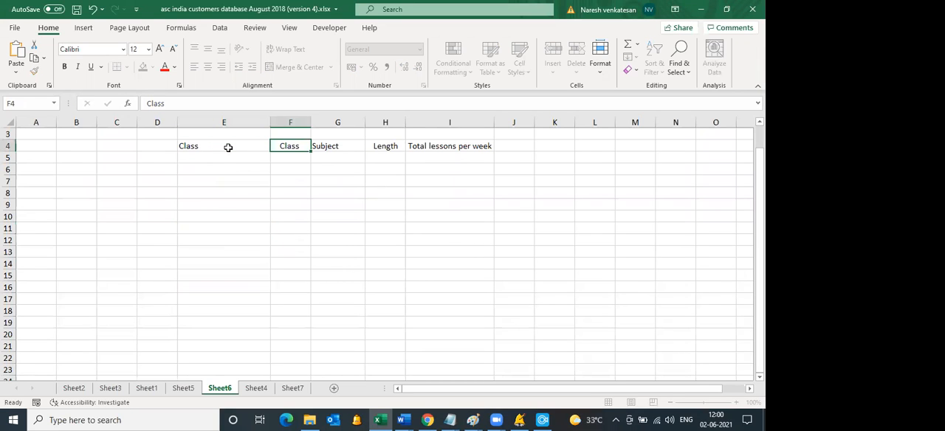
# Step: Replace the Class heading in cell F4 with Teachers
pyautogui.write('Cla')
pyautogui.write('tEACHERS')
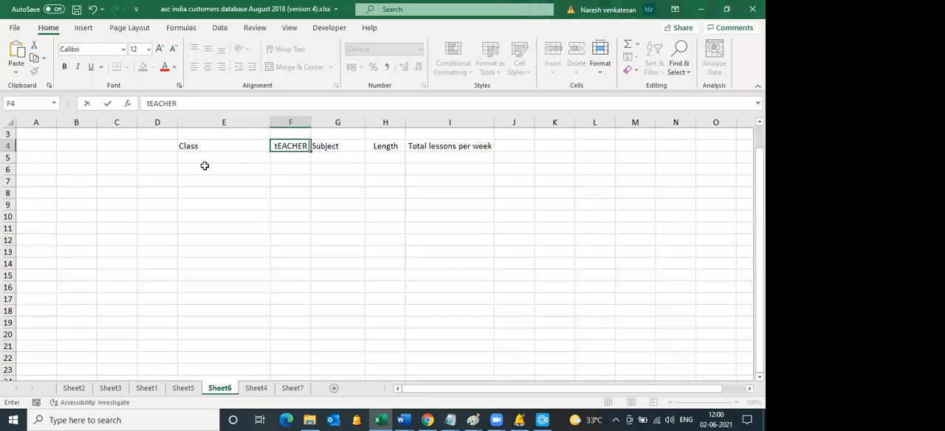
pyautogui.press('Tab')
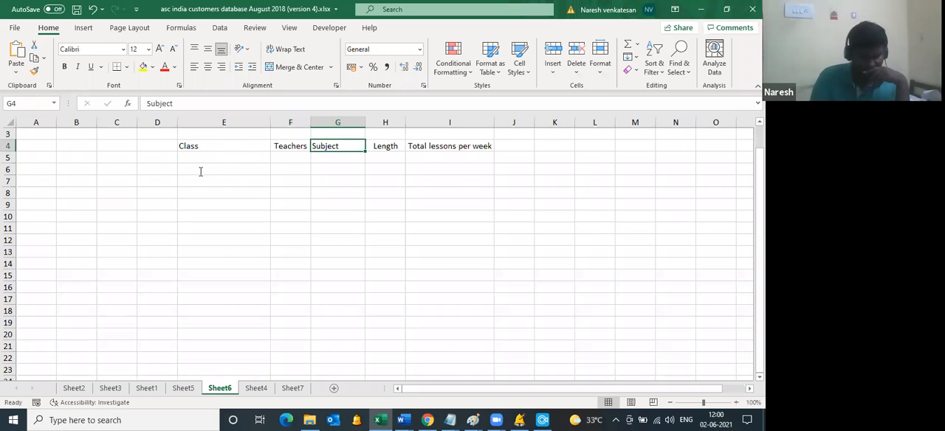
# Step: Enter class 1A in cell E6 and fill it down to E14
pyautogui.click(198, 171)
pyautogui.write('1A')
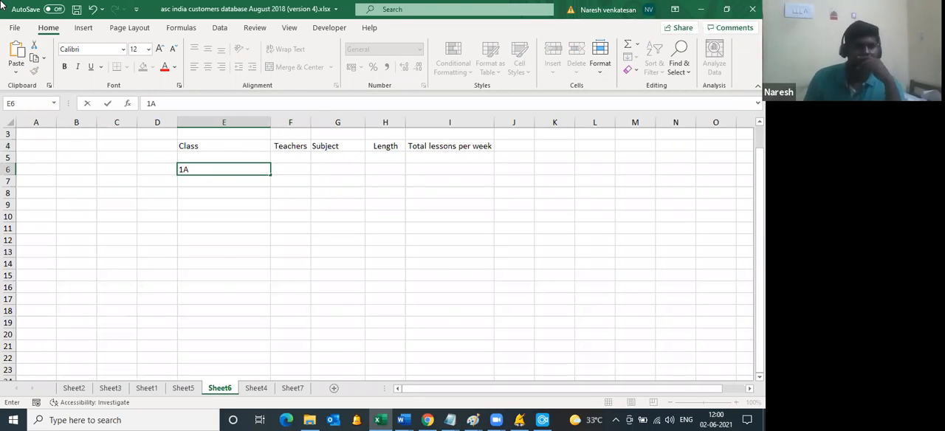
pyautogui.hotkey('ctrl', 'Return')
pyautogui.moveTo(271, 175); pyautogui.dragTo(337, 168)
# Step: Enter the class 1A subjects MATHS, ENGLISH, HINDI and EVS in cells G6 to G9 of the Subject column
pyautogui.click(338, 168)
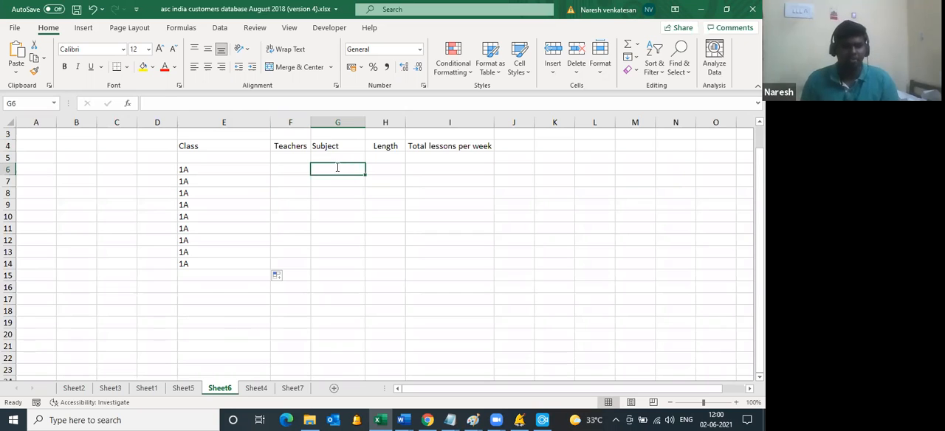
pyautogui.write('MATHS')
pyautogui.press('Return')
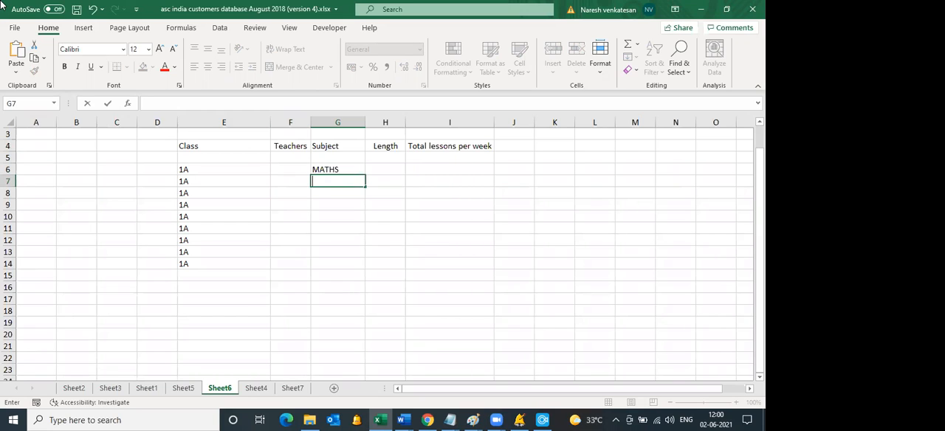
pyautogui.press('Escape')
pyautogui.press('Down')
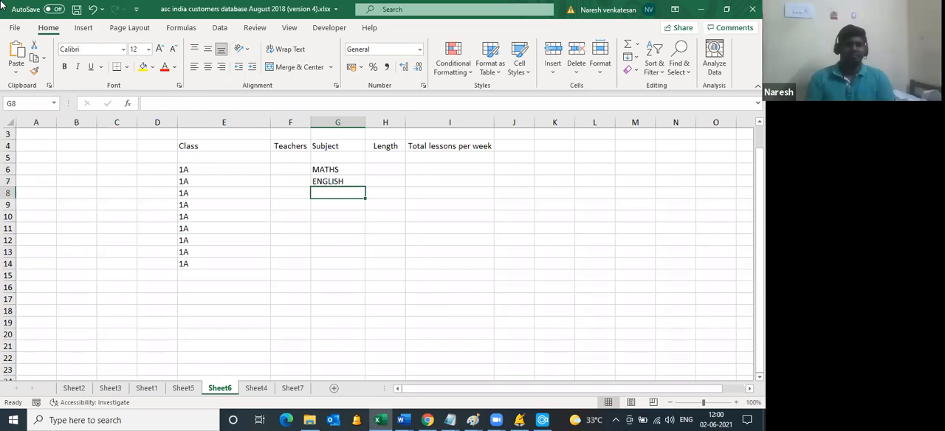
pyautogui.write('HINDI')
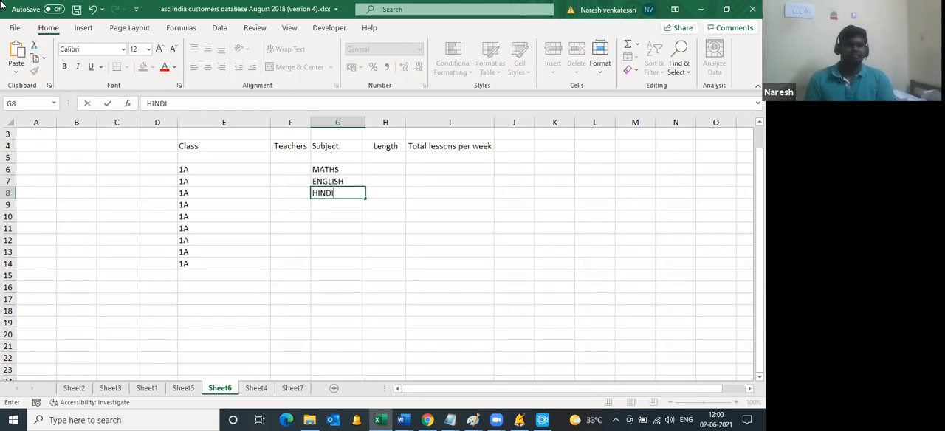
pyautogui.press('Return')
pyautogui.write('EV')
pyautogui.press('Return')
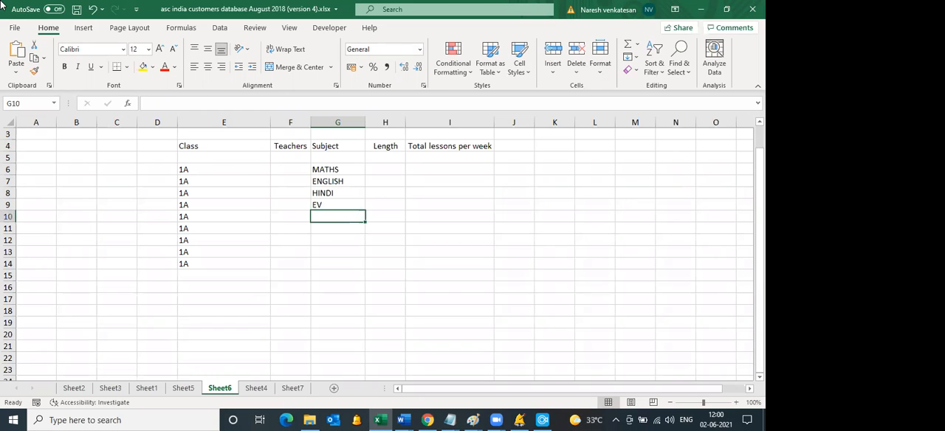
pyautogui.press('Up')
pyautogui.write('EVS')
pyautogui.press('Return')
# Step: Continue the class 1A subject list with DANCE, MUSIC, ART, ICT and SPORTS in cells G10 to G14
pyautogui.write('DA')
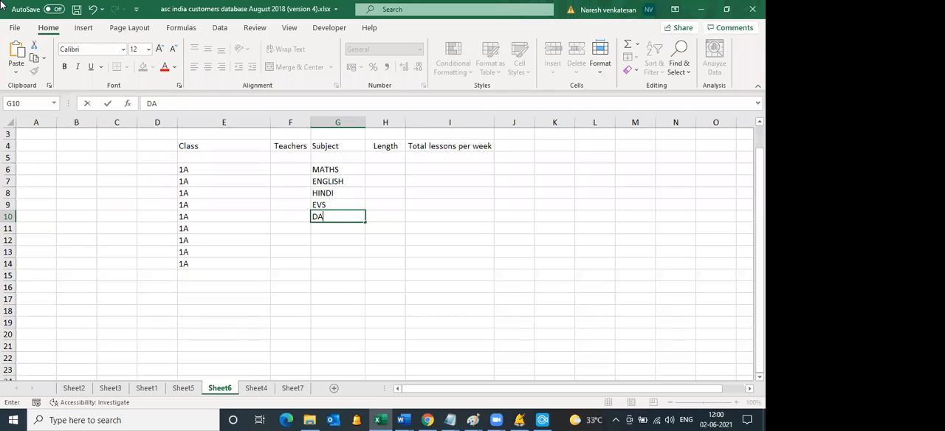
pyautogui.write('NCE')
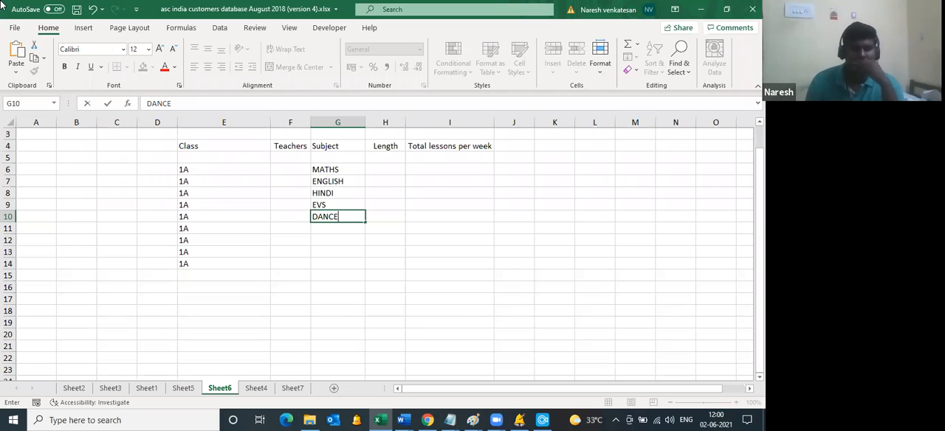
pyautogui.press('Return')
pyautogui.write('MUSI')
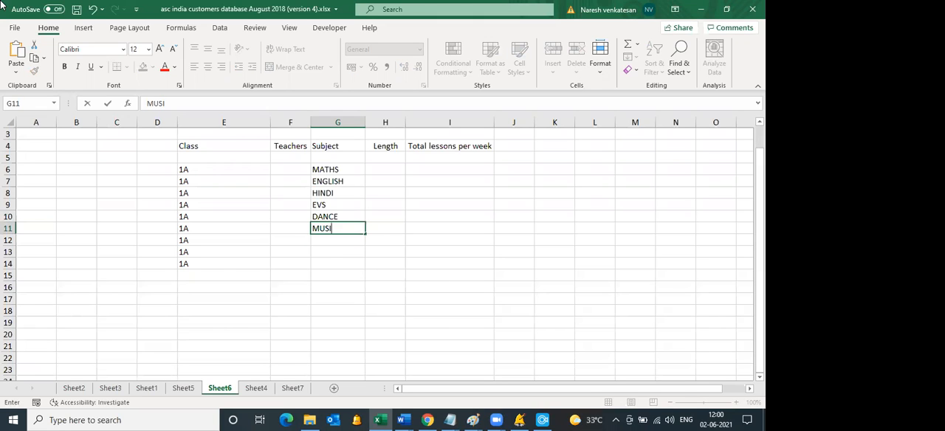
pyautogui.write('C')
pyautogui.press('Return')
pyautogui.write('ART')
pyautogui.press('Return')
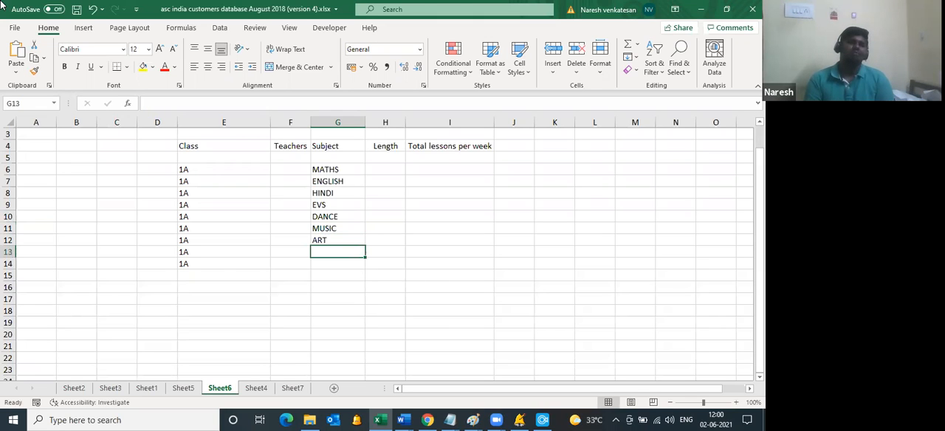
pyautogui.write('ICT')
pyautogui.press('Return')
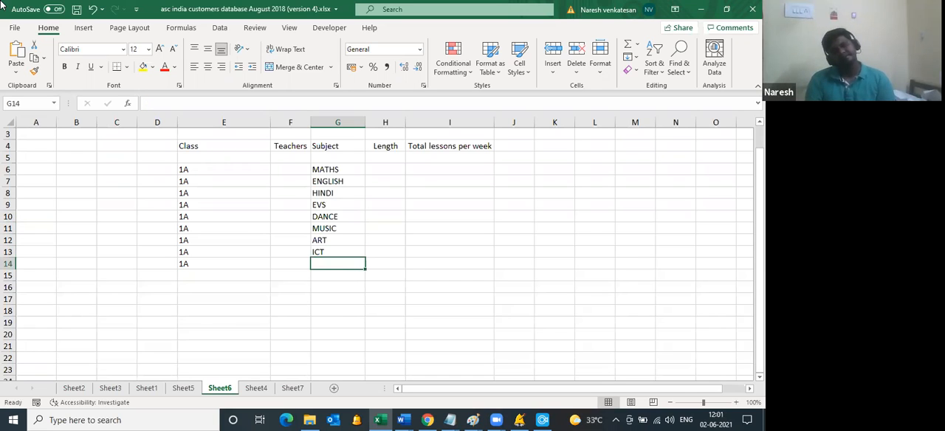
pyautogui.write('SPORTS')
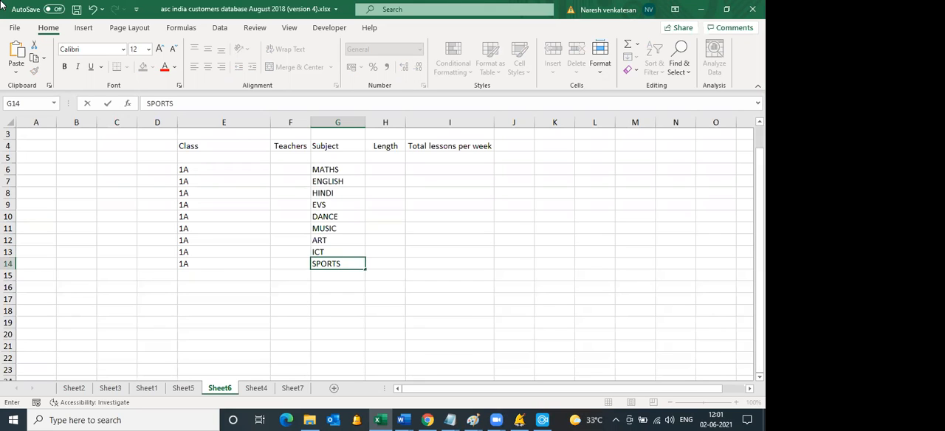
pyautogui.press('Tab')
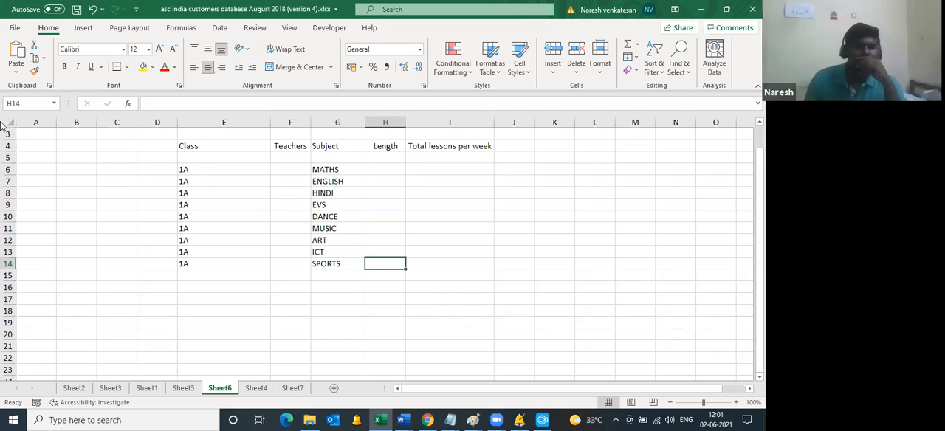
# Step: Set the length to 1 and the total lessons per week to 5 for class 1A MATHS in row 6
pyautogui.moveTo(290, 169); pyautogui.dragTo(298, 267)
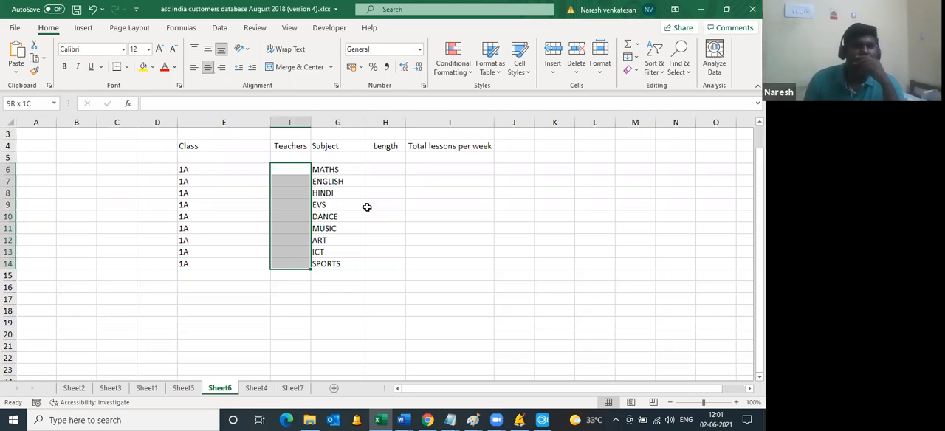
pyautogui.click(384, 169)
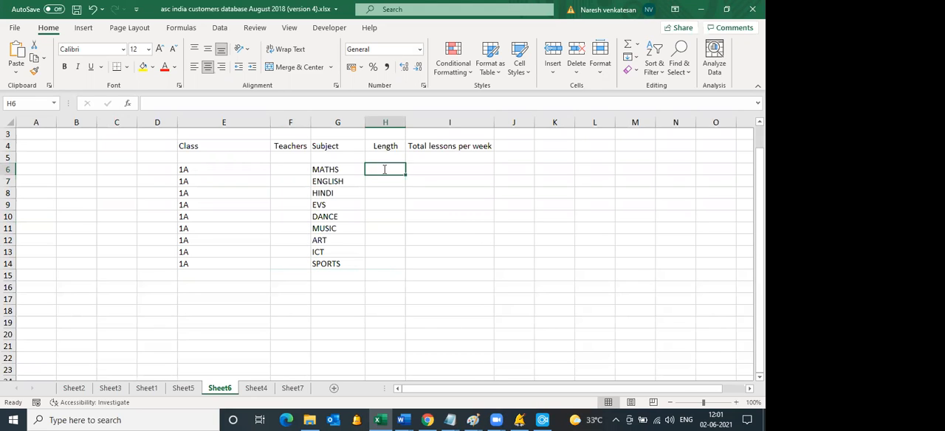
pyautogui.write('1')
pyautogui.press('Tab')
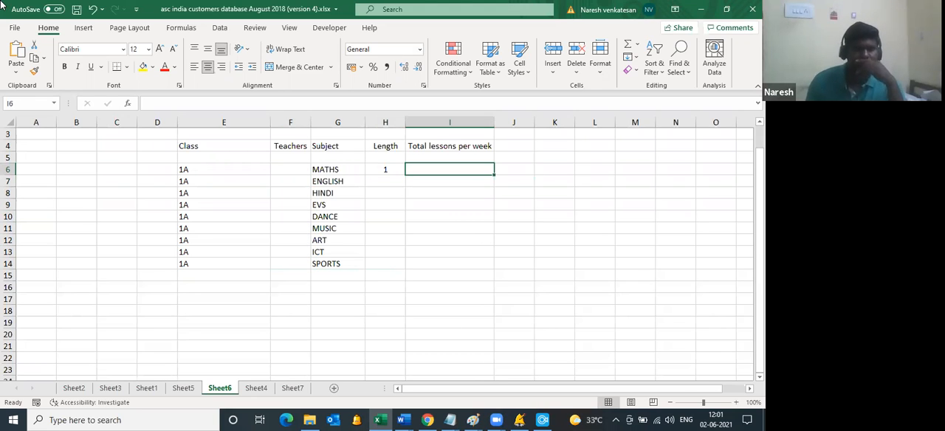
pyautogui.write('5')
pyautogui.press('Tab')
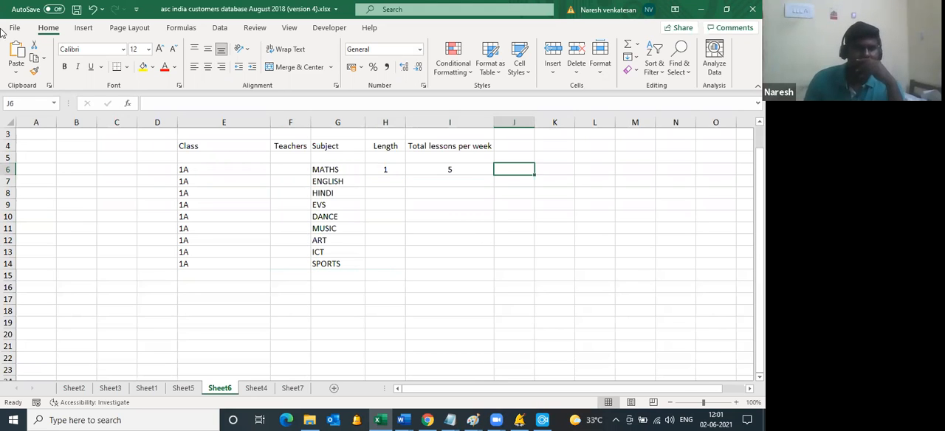
pyautogui.click(287, 166)
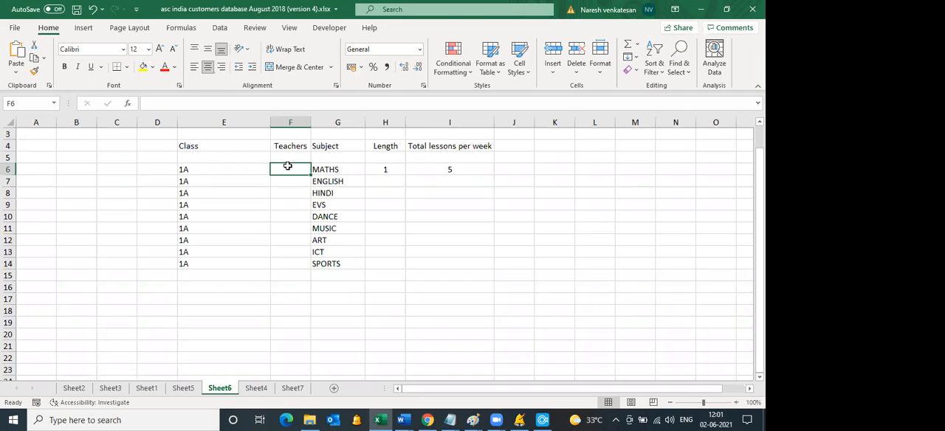
# Step: Leave row 15 blank, enter class 1B in cell E16 and fill it down to E23
pyautogui.click(203, 288)
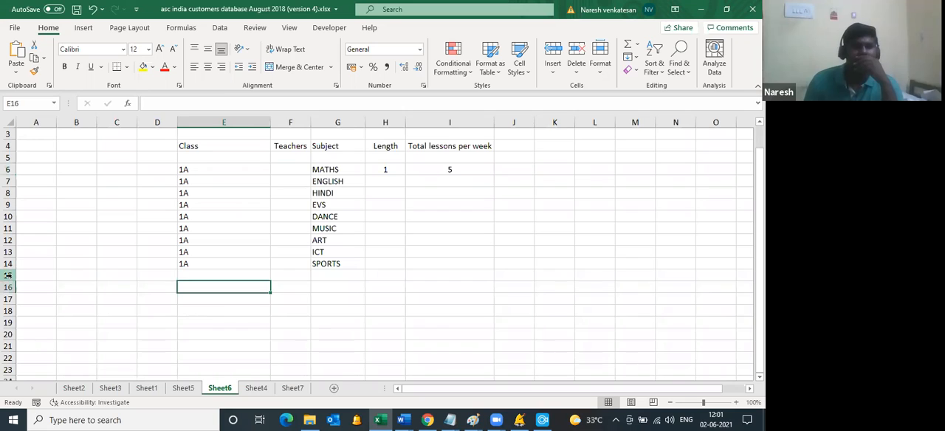
pyautogui.click(7, 276)
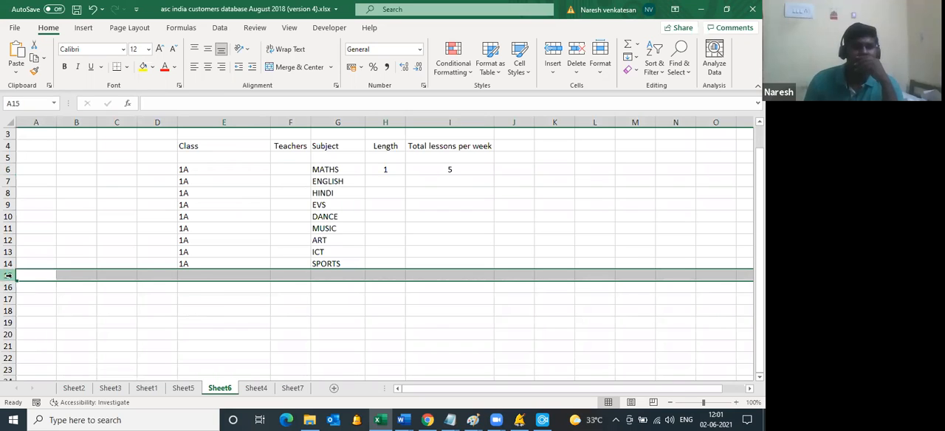
pyautogui.click(196, 290)
pyautogui.write('1B')
pyautogui.press('Tab')
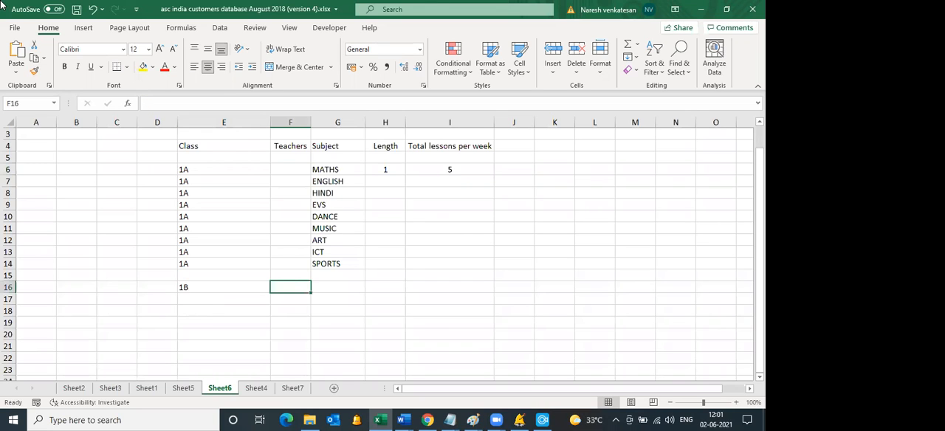
pyautogui.press('Tab')
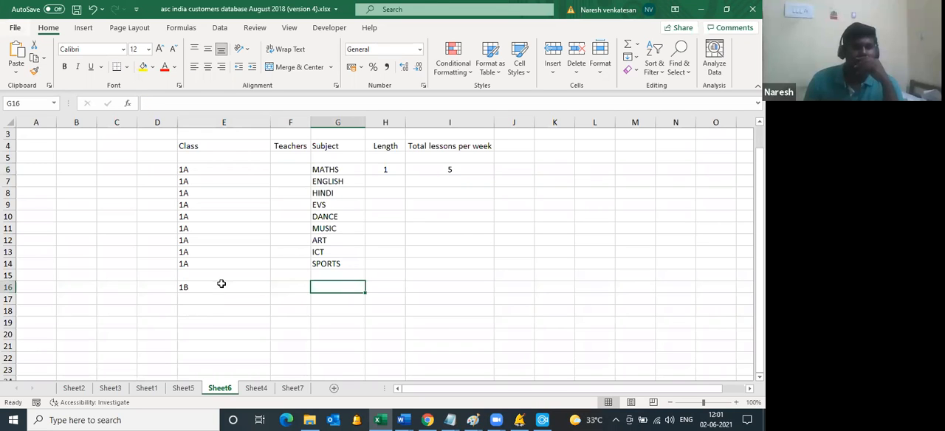
pyautogui.press('Left')
pyautogui.press('Left')
pyautogui.moveTo(271, 294); pyautogui.dragTo(264, 371)
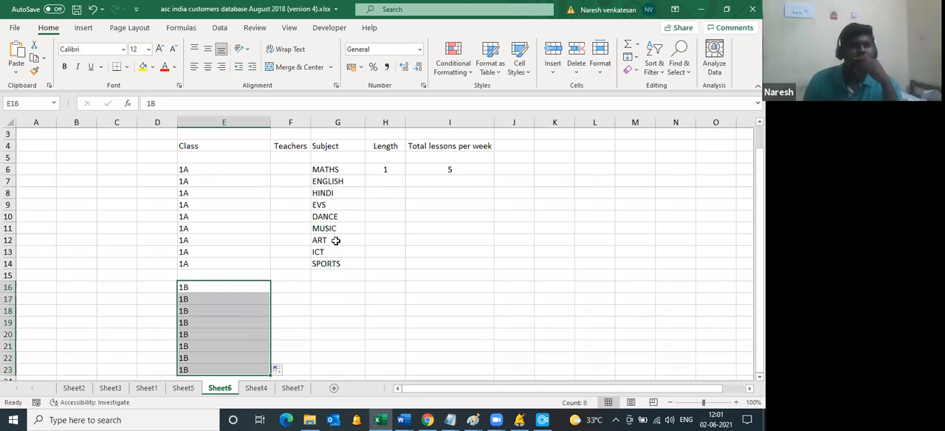
# Step: Copy the class 1A subjects from G6 to G14 into the class 1B block starting at G16
pyautogui.moveTo(325, 169); pyautogui.dragTo(333, 263)
pyautogui.hotkey('ctrl', 'c')
pyautogui.click(320, 287)
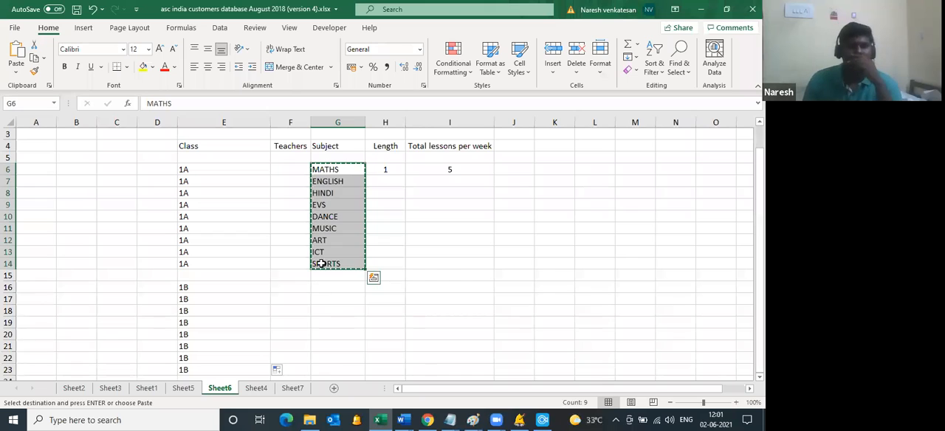
pyautogui.hotkey('ctrl', 'v')
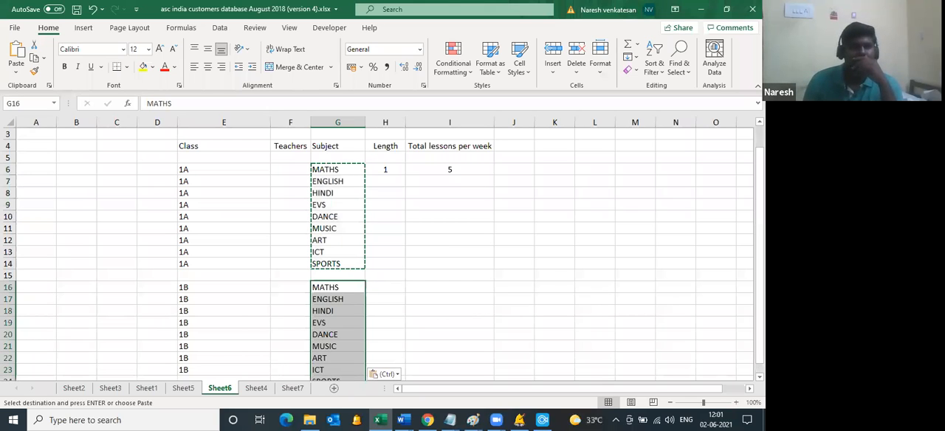
# Step: Extend the 1B class entries by one row to E24 beside the SPORTS subject
pyautogui.scroll(-1, 331, 306)
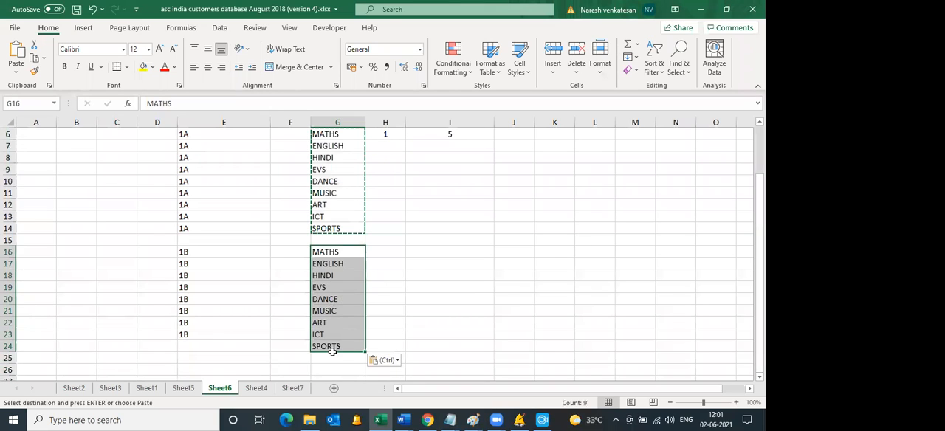
pyautogui.click(267, 337)
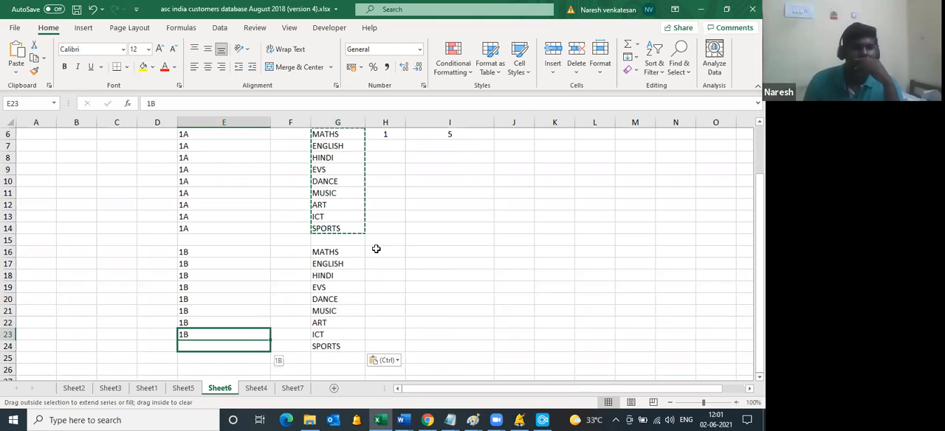
pyautogui.hotkey('shift', 'Down')
pyautogui.hotkey('ctrl', 'd')
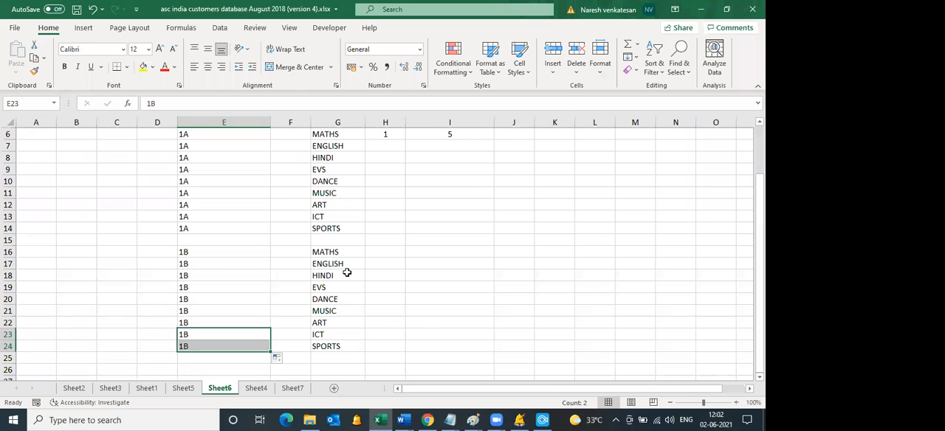
pyautogui.scroll(2, 300, 244)
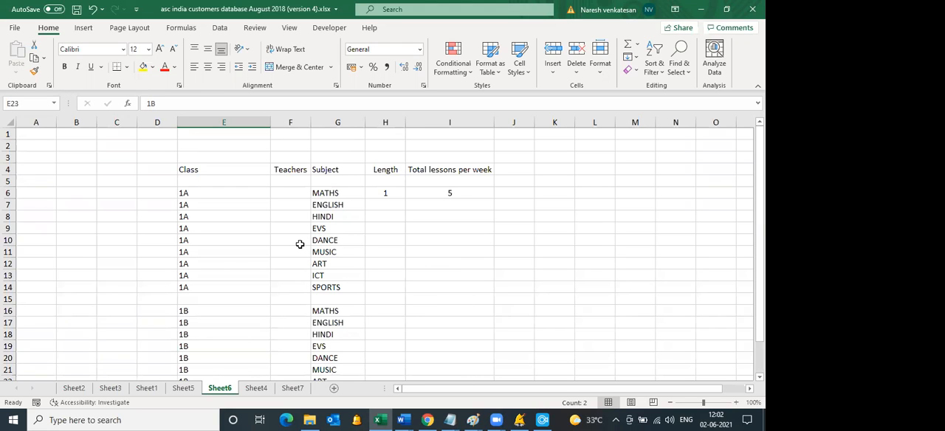
pyautogui.moveTo(193, 190); pyautogui.dragTo(488, 336)
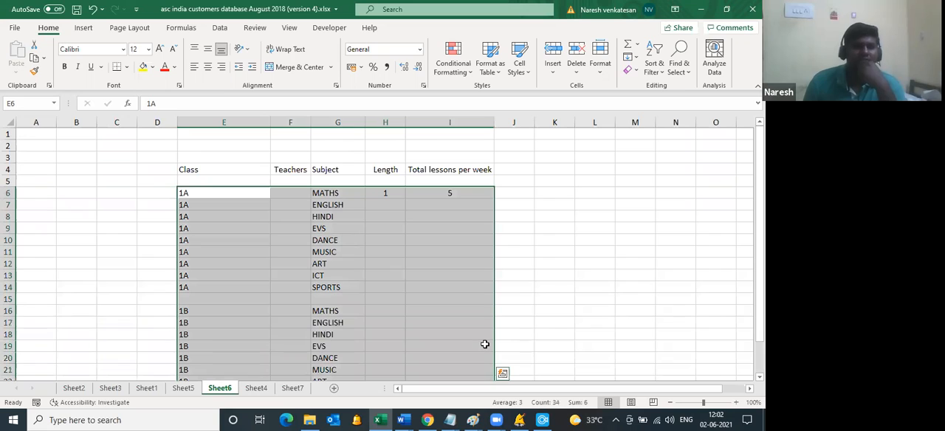
pyautogui.click(417, 300)
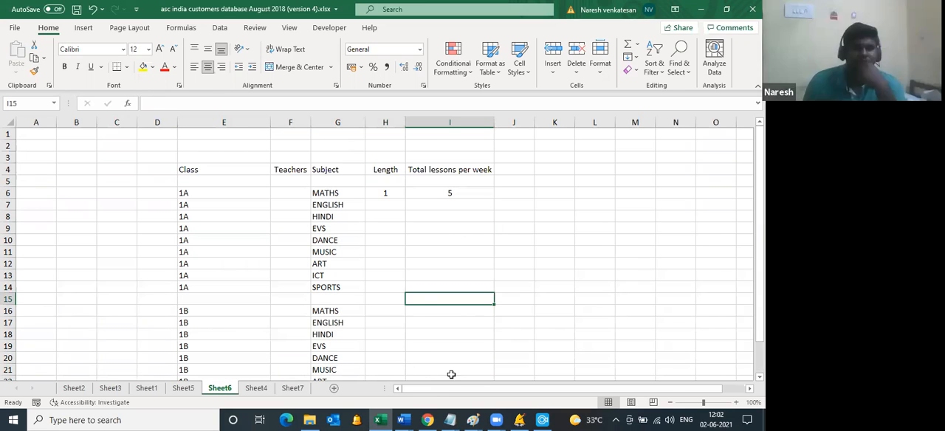
# Step: Switch to aSc Timetables and open the list of subjects
pyautogui.click(521, 417)
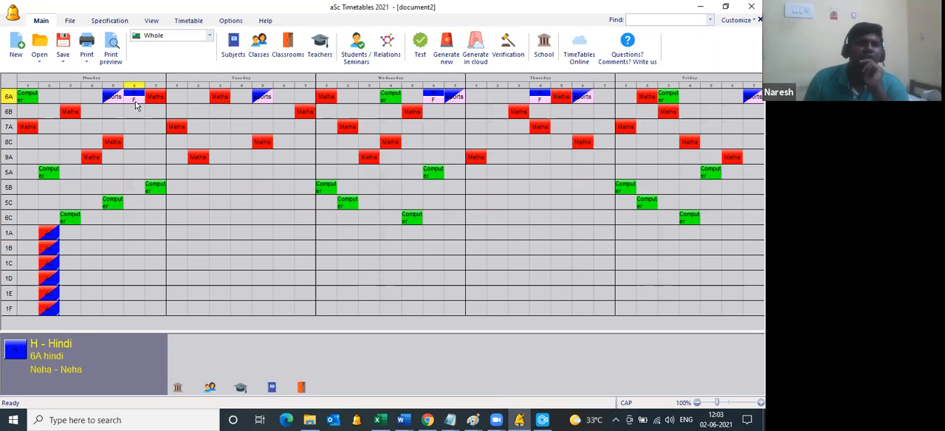
pyautogui.click(234, 55)
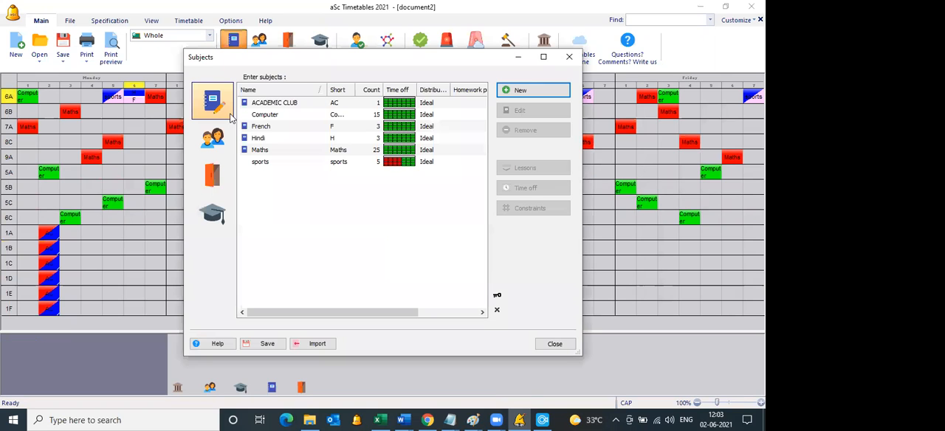
# Step: Add two new subjects titled EVA and CA to the subject list
pyautogui.click(531, 89)
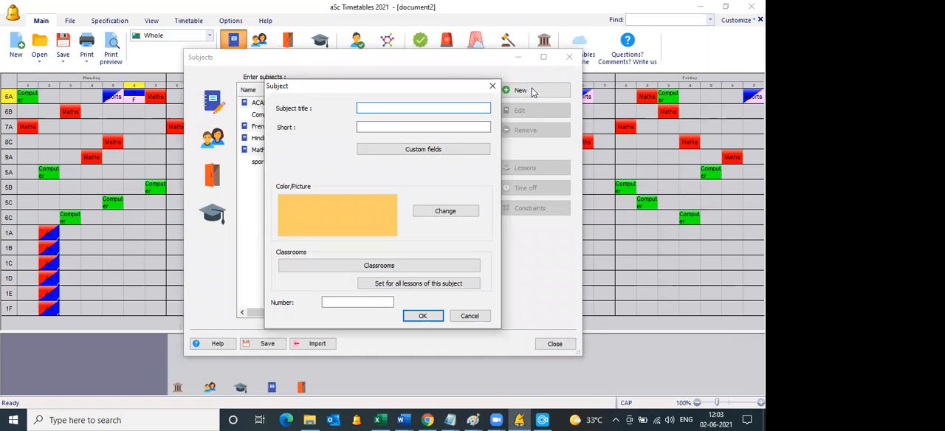
pyautogui.write('EVA')
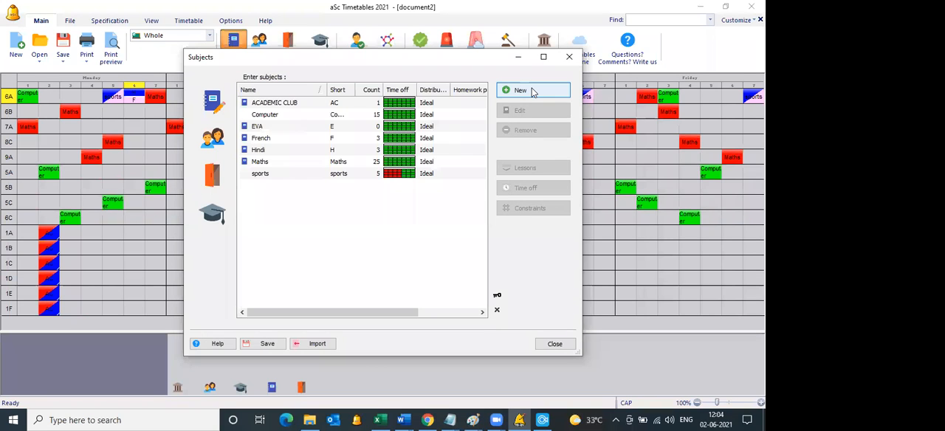
pyautogui.click(533, 91)
pyautogui.write('CA')
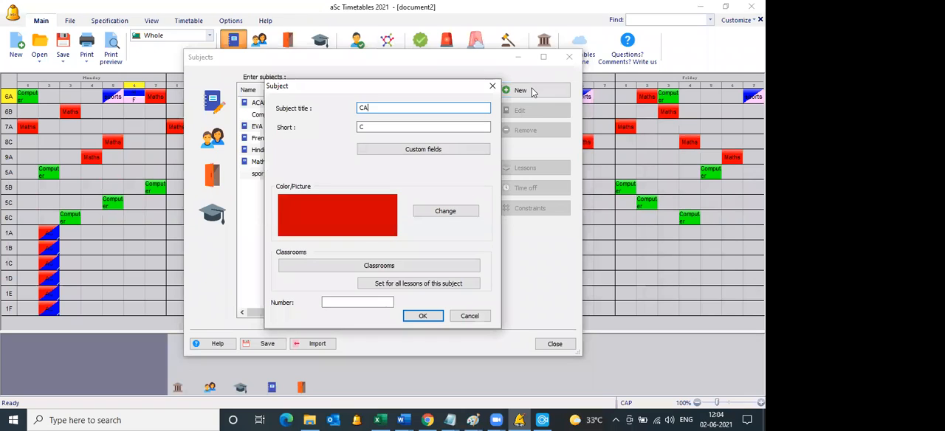
pyautogui.press('Return')
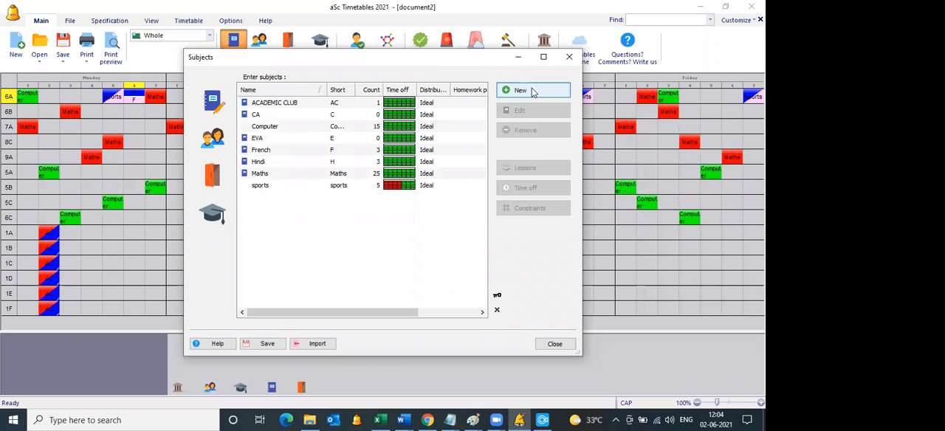
# Step: Add the subjects PEA and ART to the subject list
pyautogui.click(533, 91)
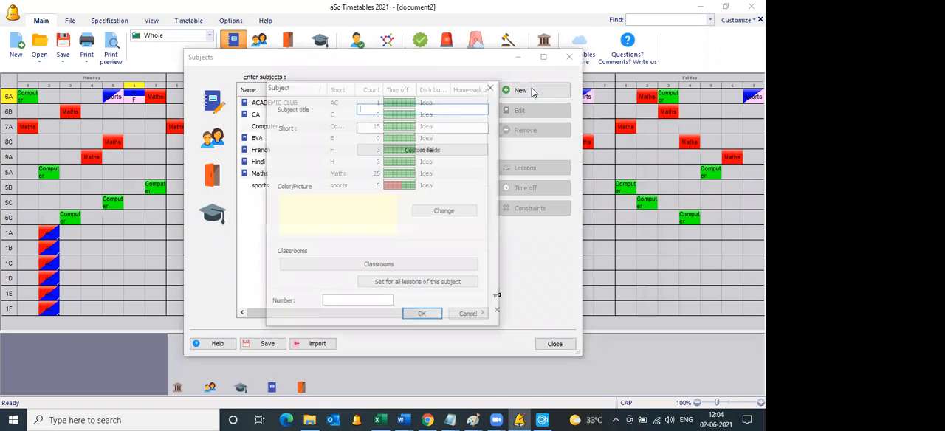
pyautogui.write('PEA')
pyautogui.press('Return')
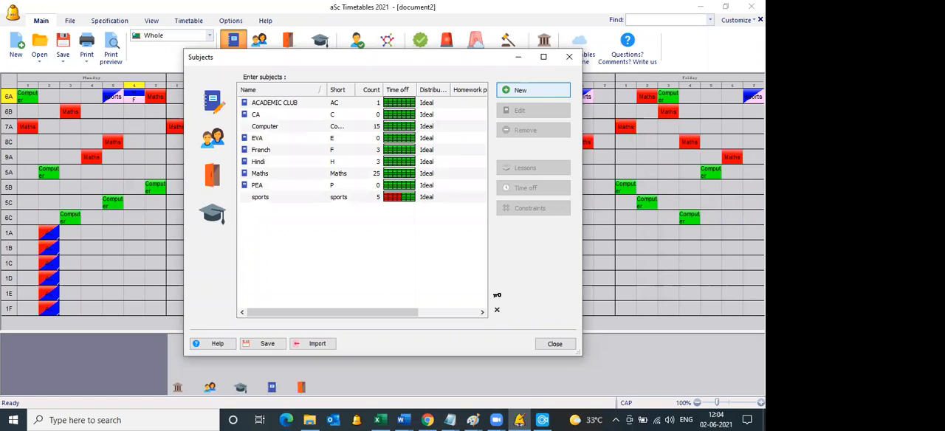
pyautogui.click(533, 91)
pyautogui.write('ART')
pyautogui.press('Return')
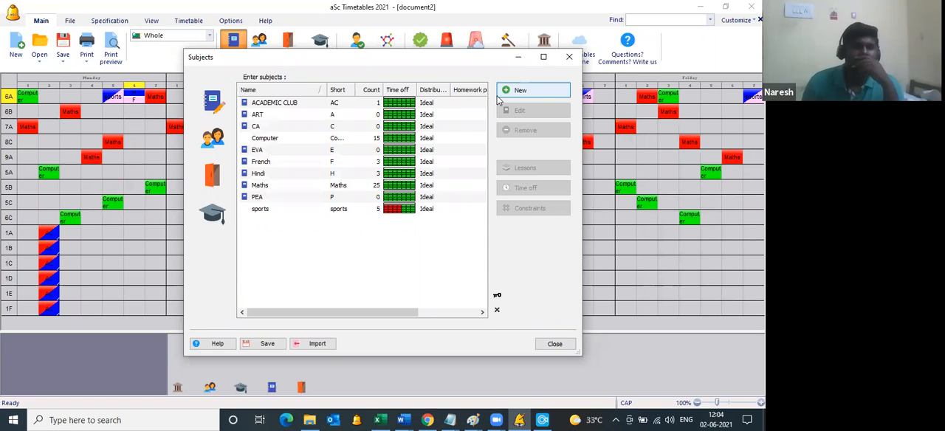
# Step: Switch from the subjects to the list of classes
pyautogui.click(217, 148)
pyautogui.click(228, 216)
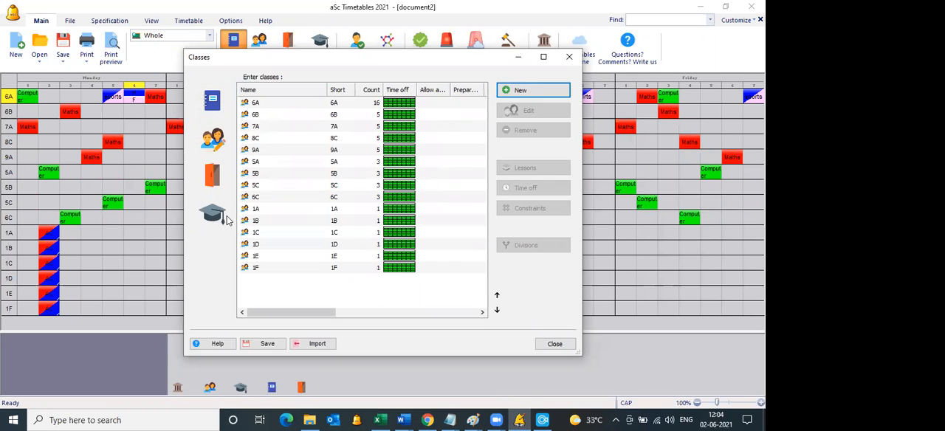
pyautogui.click(521, 91)
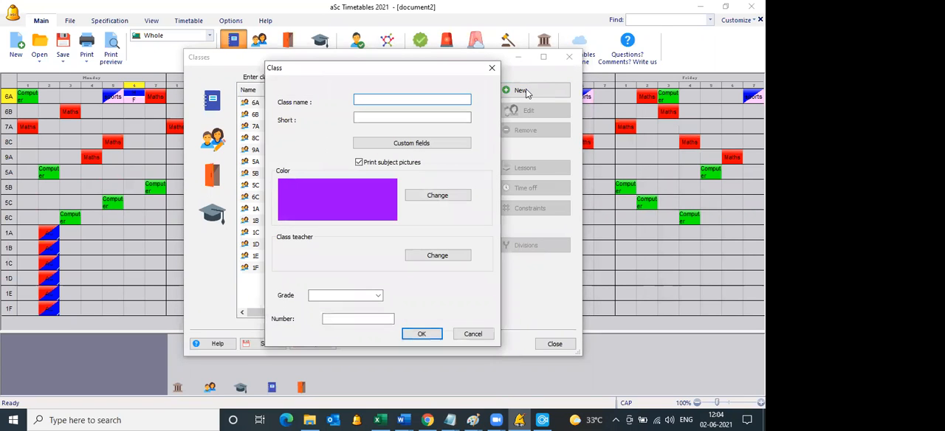
pyautogui.write('1')
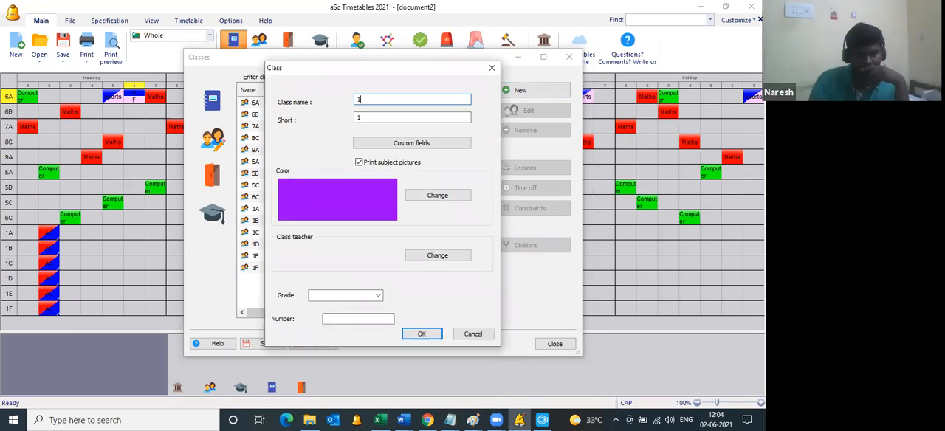
pyautogui.write('1A')
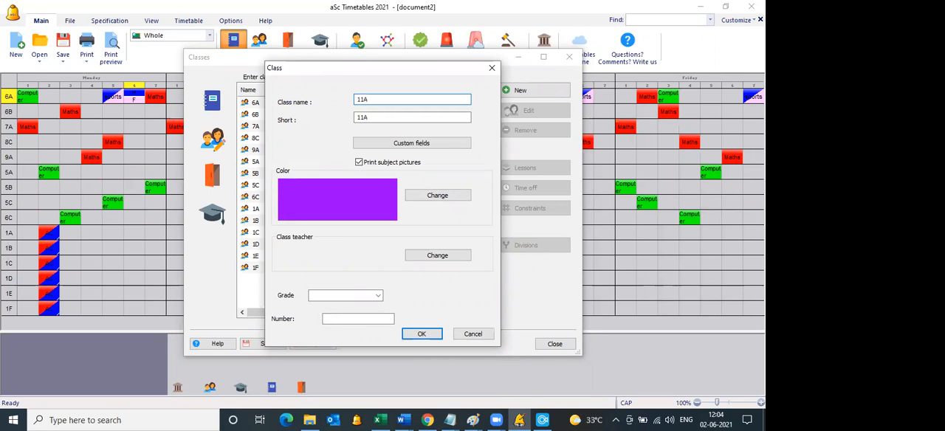
pyautogui.press('BackSpace')
pyautogui.press('BackSpace')
pyautogui.press('BackSpace')
pyautogui.press('Escape')
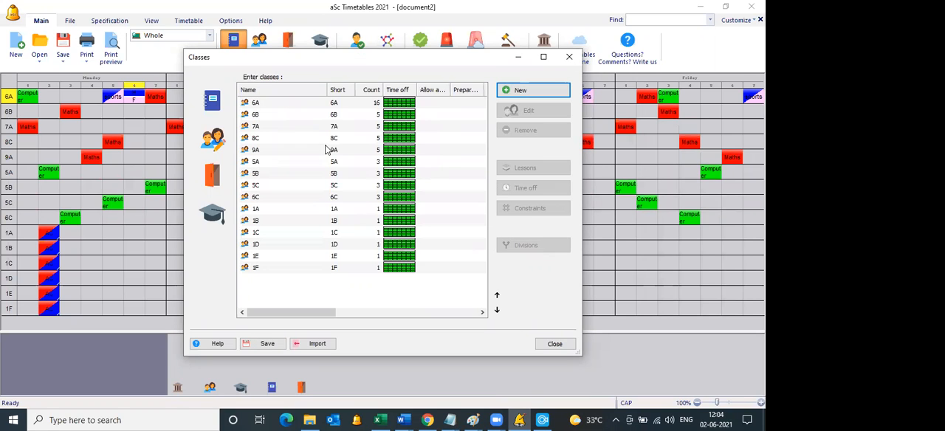
# Step: Sort the classes by name and add a new class named 9B
pyautogui.click(299, 93)
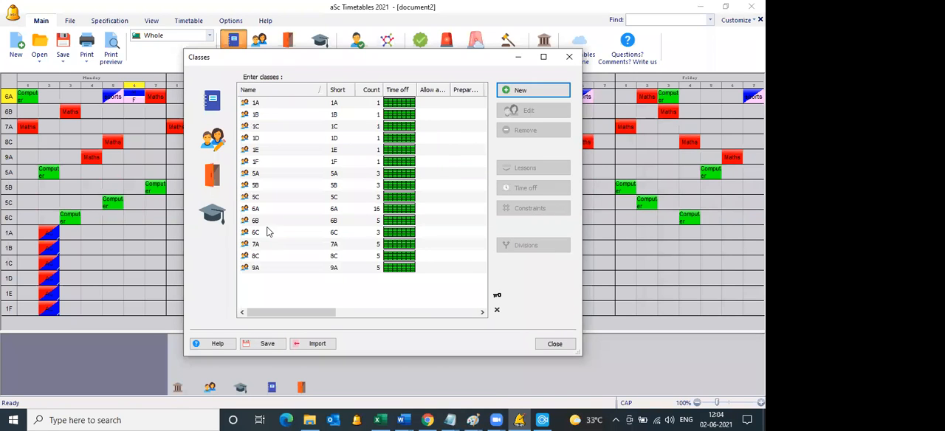
pyautogui.click(511, 90)
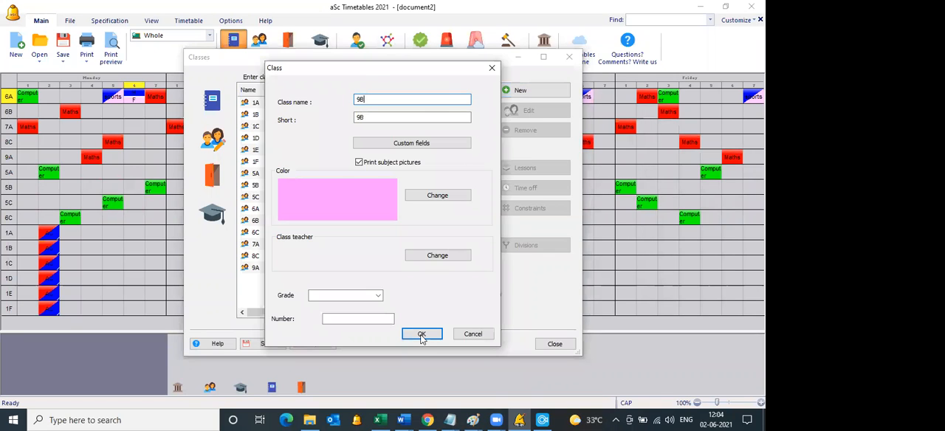
pyautogui.click(421, 336)
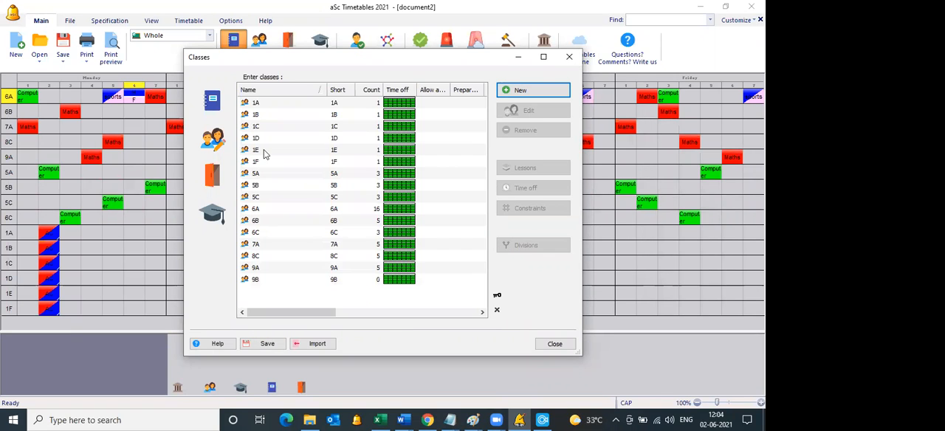
# Step: Return to the subject list and add a combined subject titled CA/ART/EVA/PEA
pyautogui.click(215, 109)
pyautogui.click(214, 142)
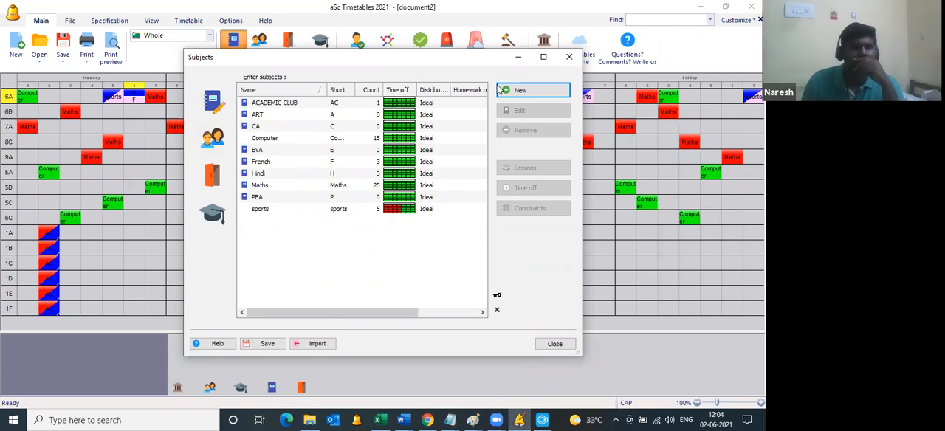
pyautogui.click(519, 91)
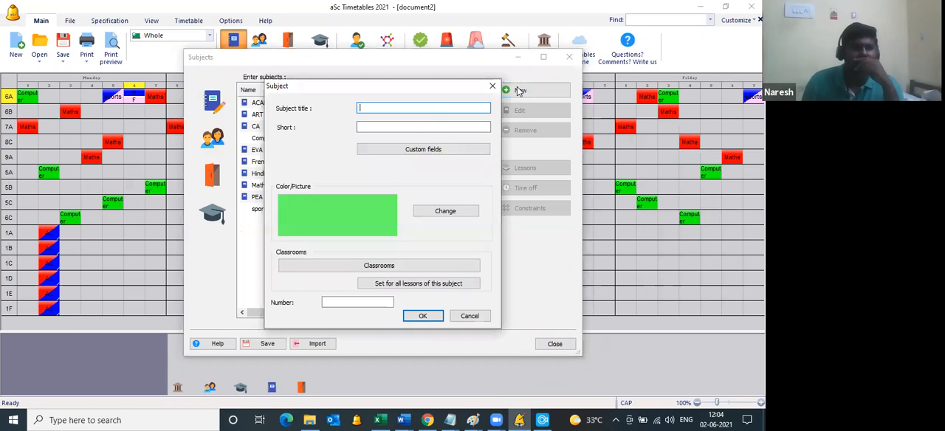
pyautogui.moveTo(403, 87); pyautogui.dragTo(518, 91)
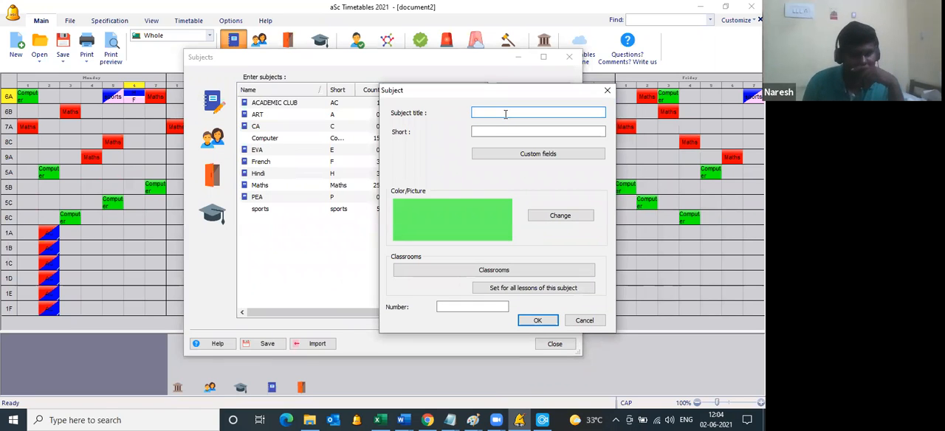
pyautogui.write('CA')
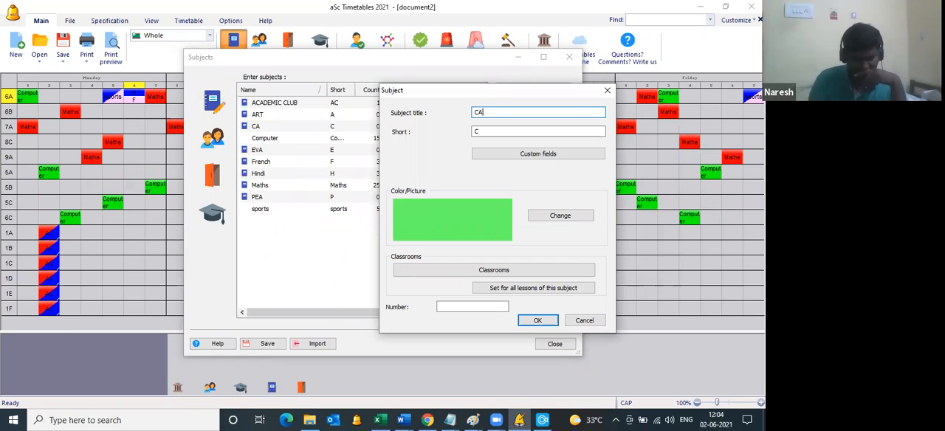
pyautogui.write('/ART')
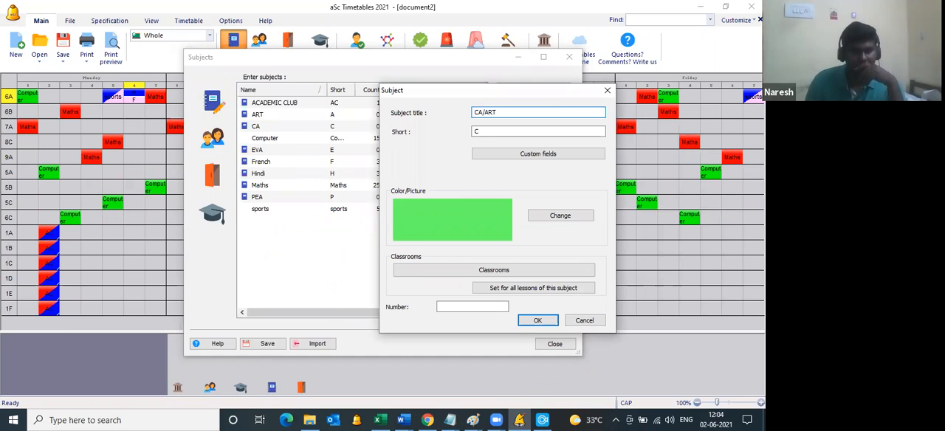
pyautogui.write('/EVA')
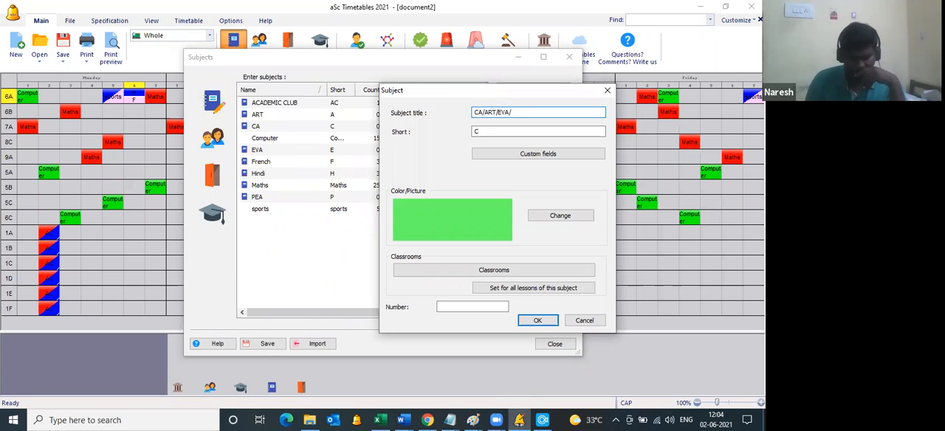
pyautogui.write('/PEA')
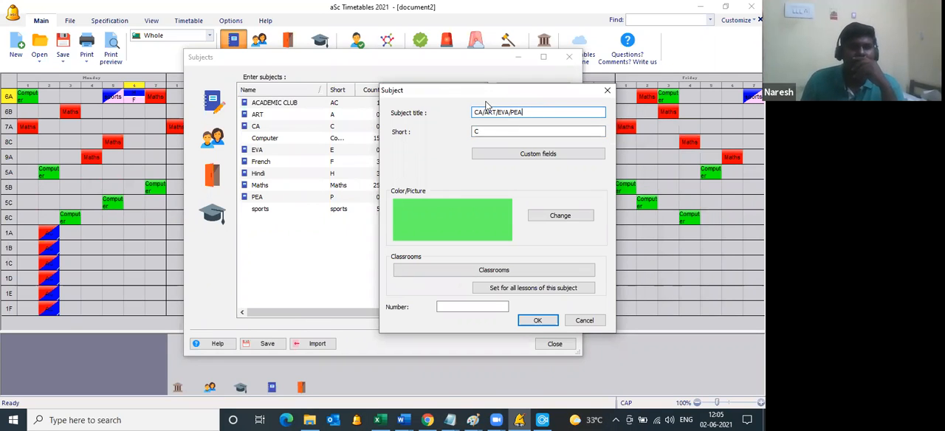
pyautogui.click(538, 320)
# Step: Open the list of teachers and add a new teacher, entering only the teacher's last name
pyautogui.click(214, 216)
pyautogui.click(521, 91)
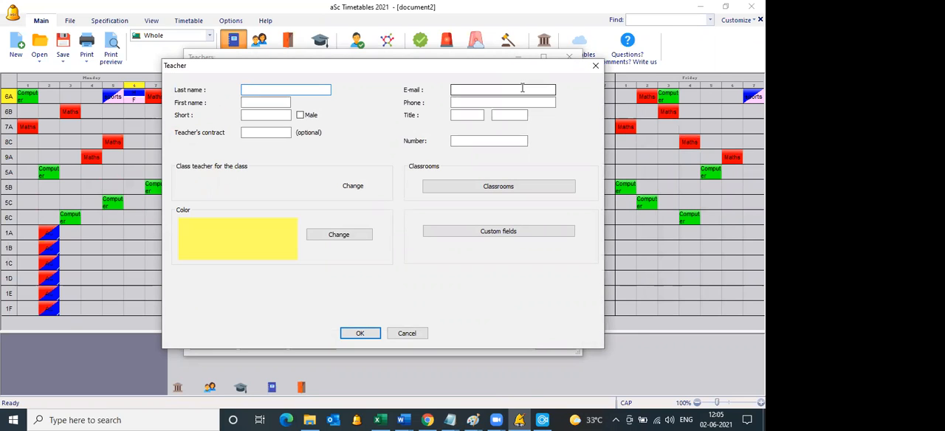
pyautogui.write('Gokul')
pyautogui.press('Return')
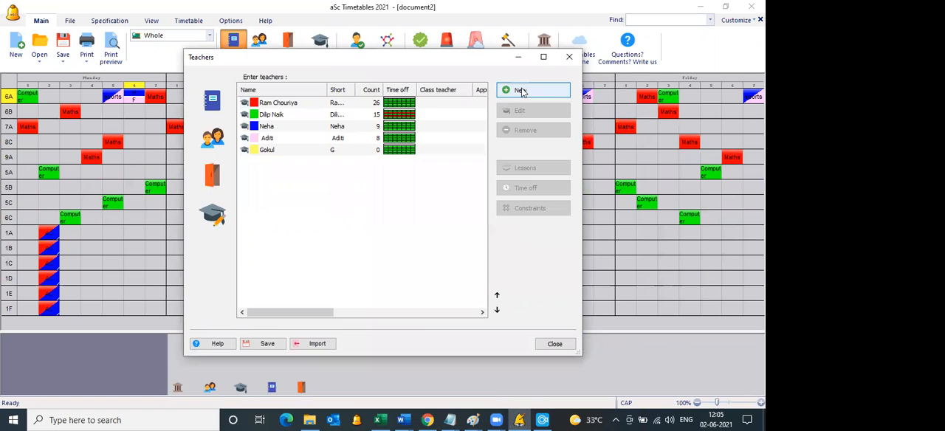
pyautogui.click(521, 90)
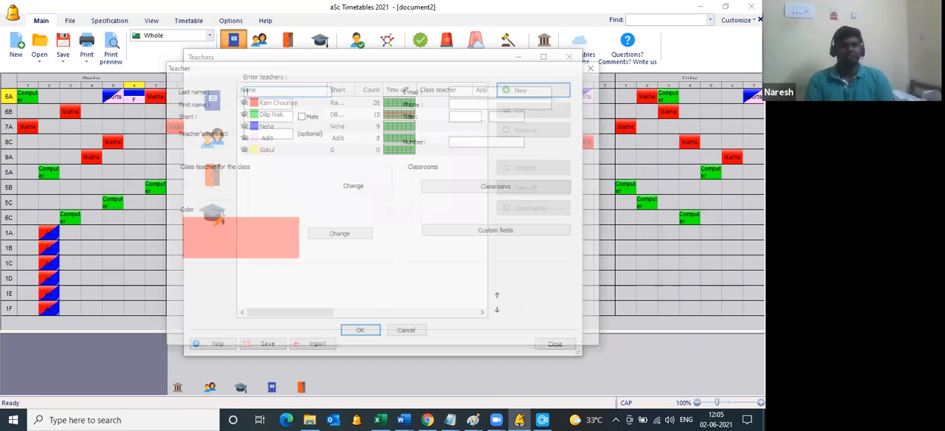
pyautogui.write('Azharudhin')
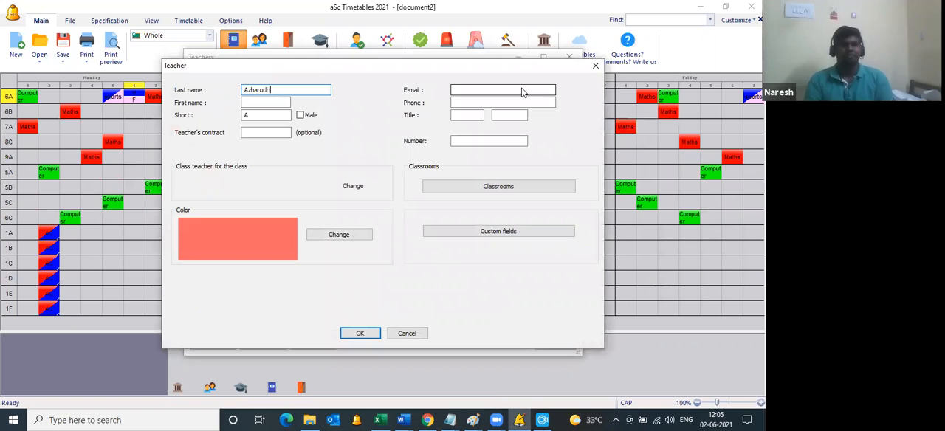
pyautogui.press('Escape')
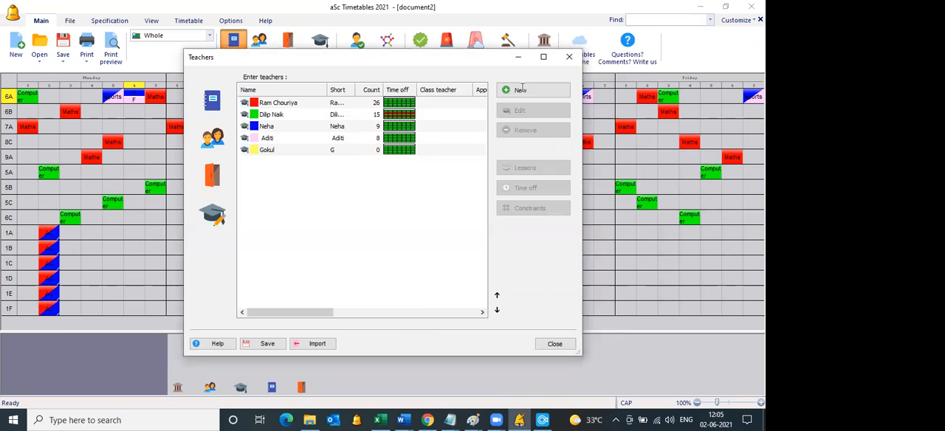
# Step: Add two more teachers, entering each one's last name, and close the contract window without adding lessons
pyautogui.click(521, 90)
pyautogui.write('Pesonia')
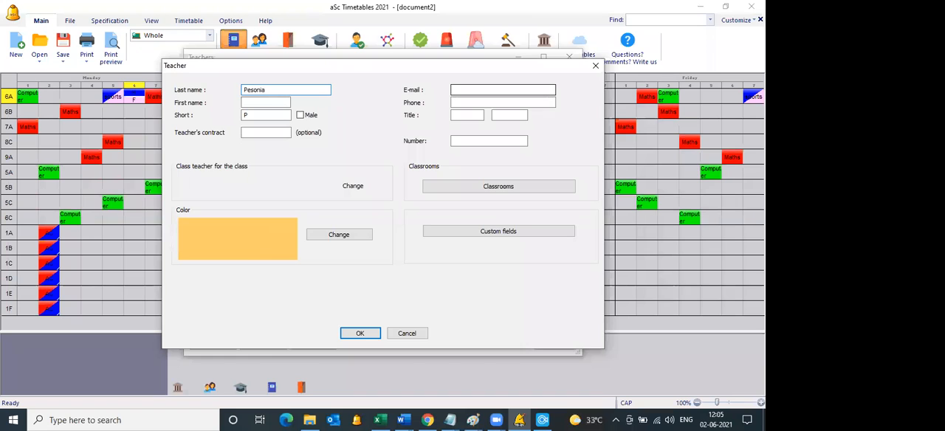
pyautogui.hotkey('ctrl', 'a')
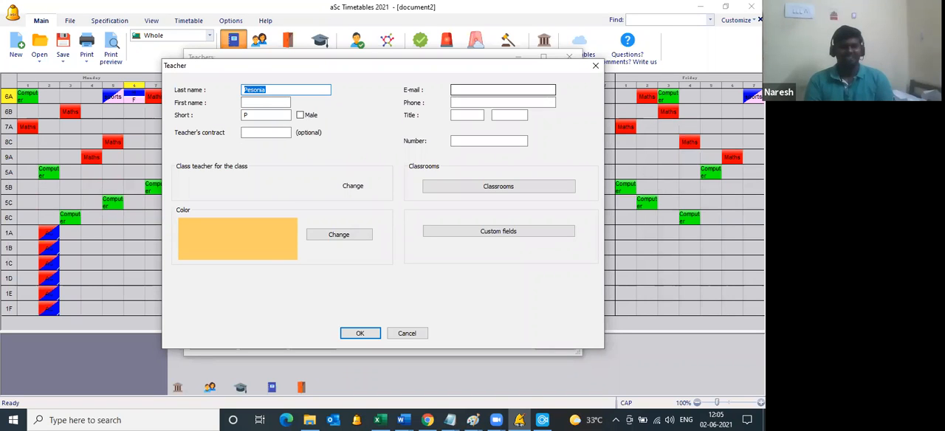
pyautogui.write('Sonia')
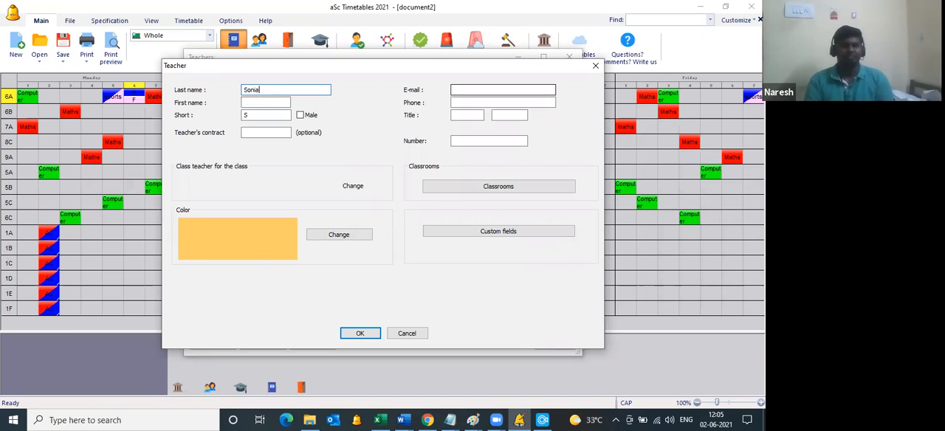
pyautogui.press('Return')
pyautogui.click(521, 90)
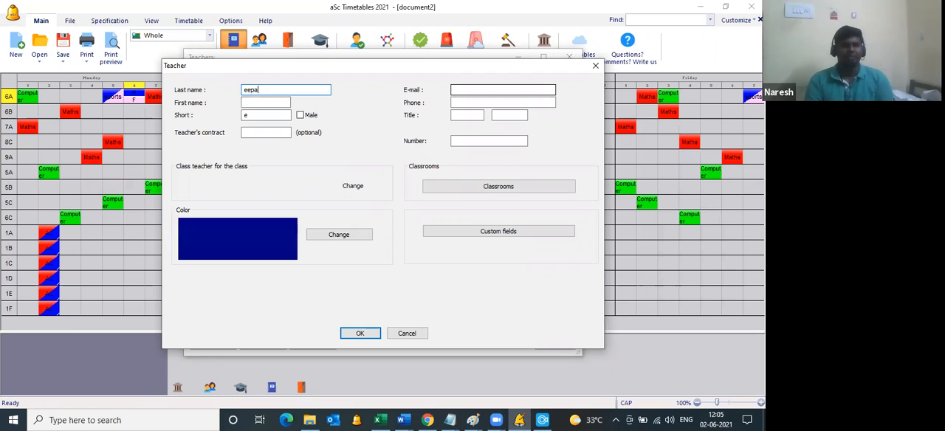
pyautogui.write('Deepa')
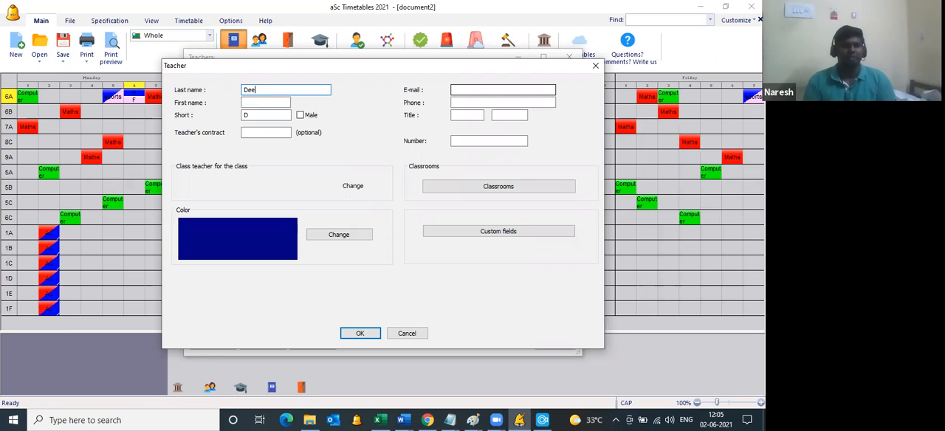
pyautogui.press('Return')
pyautogui.click(616, 58)
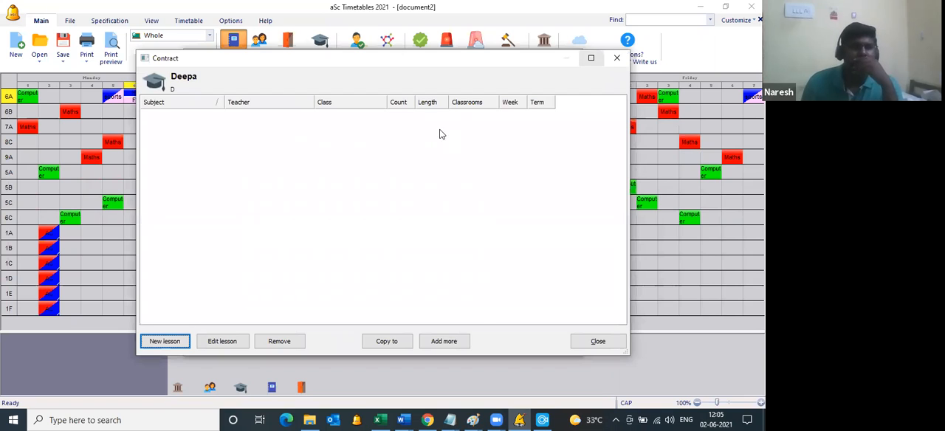
# Step: Start a new lesson for the CA/ART/EVA/PEA subject and join the entire classes 9A and 9B in it
pyautogui.click(206, 109)
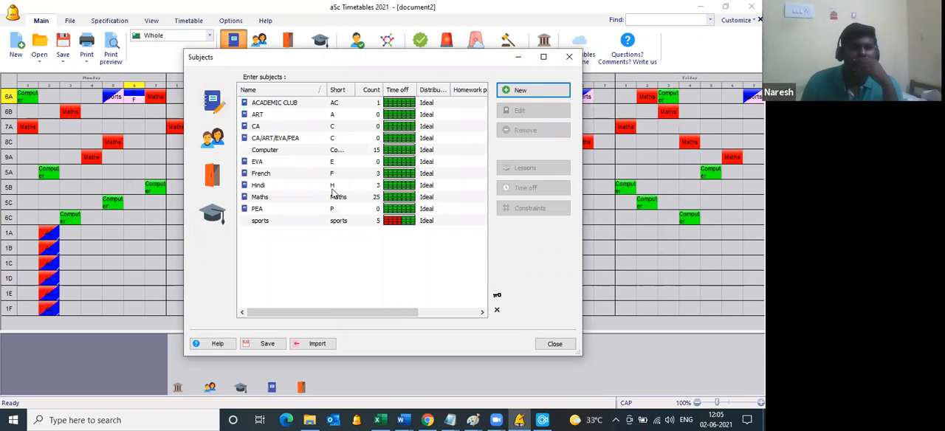
pyautogui.click(287, 142)
pyautogui.doubleClick(287, 141)
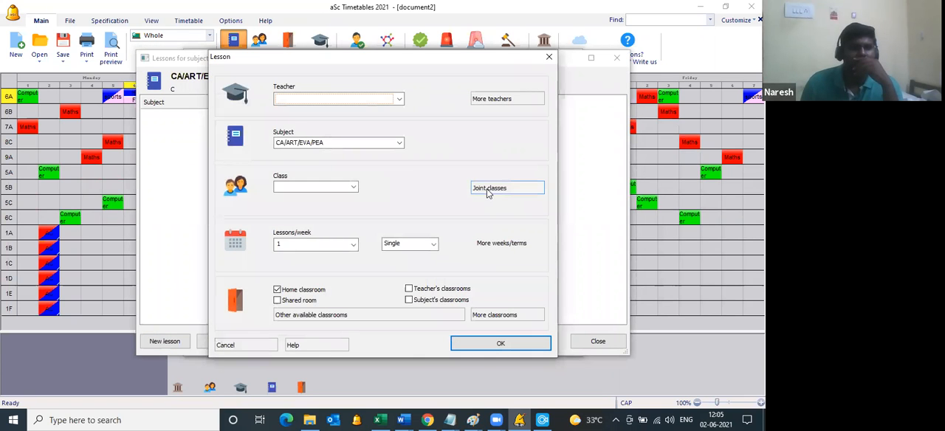
pyautogui.click(488, 190)
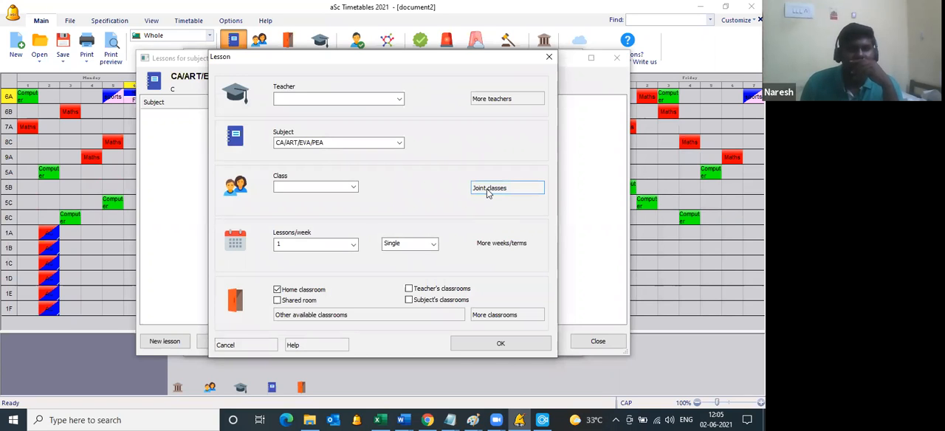
pyautogui.click(488, 189)
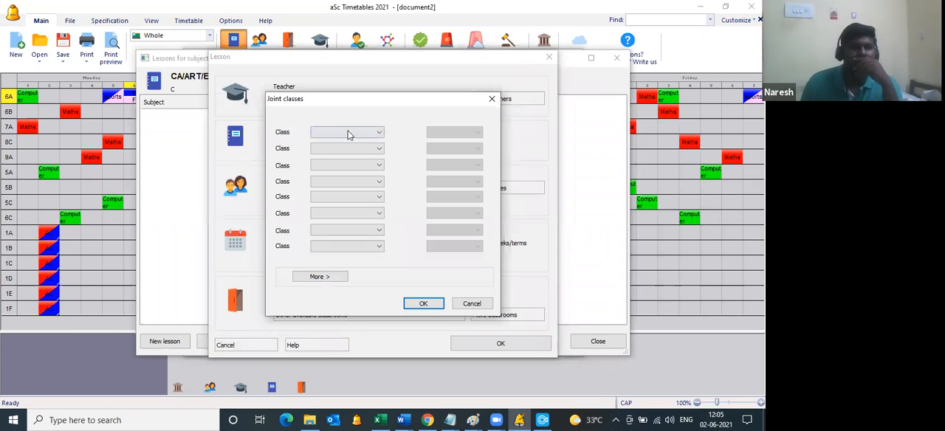
pyautogui.click(347, 132)
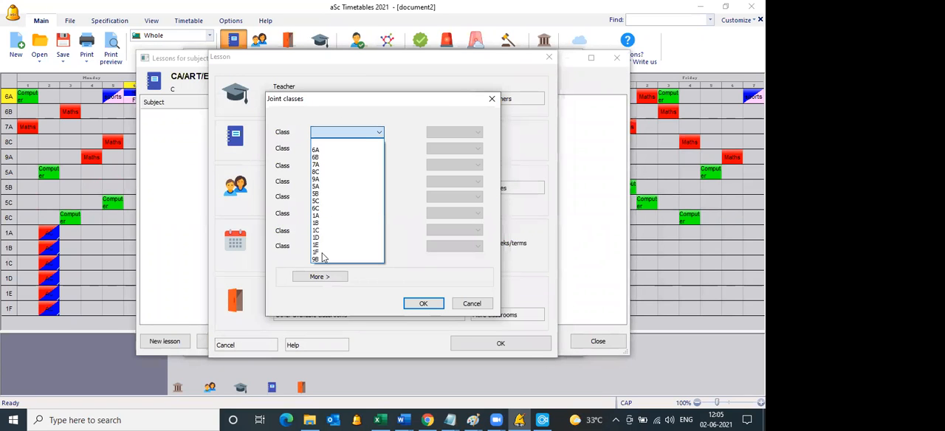
pyautogui.click(332, 179)
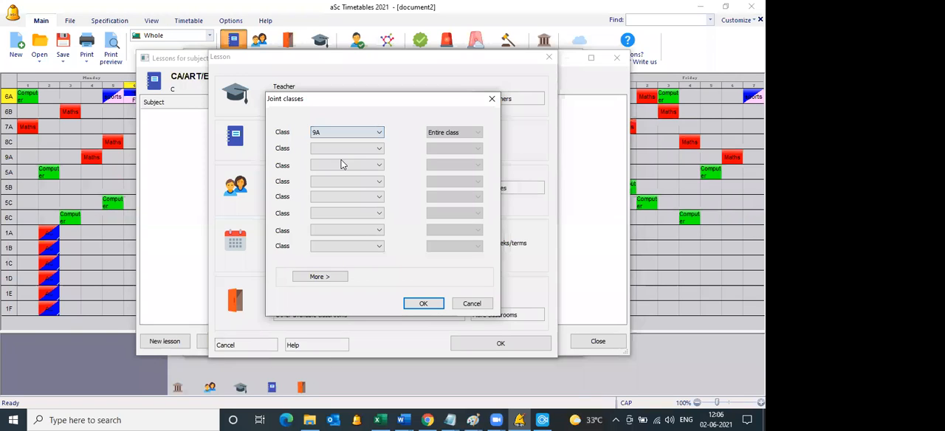
pyautogui.click(347, 149)
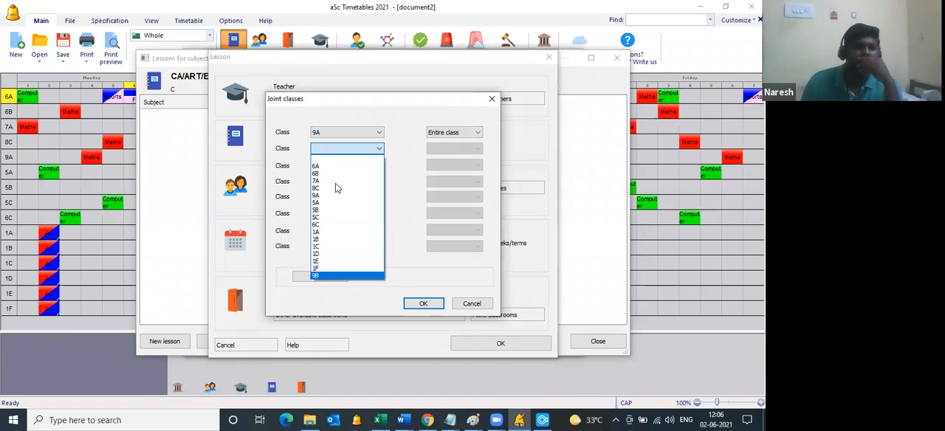
pyautogui.click(361, 275)
pyautogui.click(423, 303)
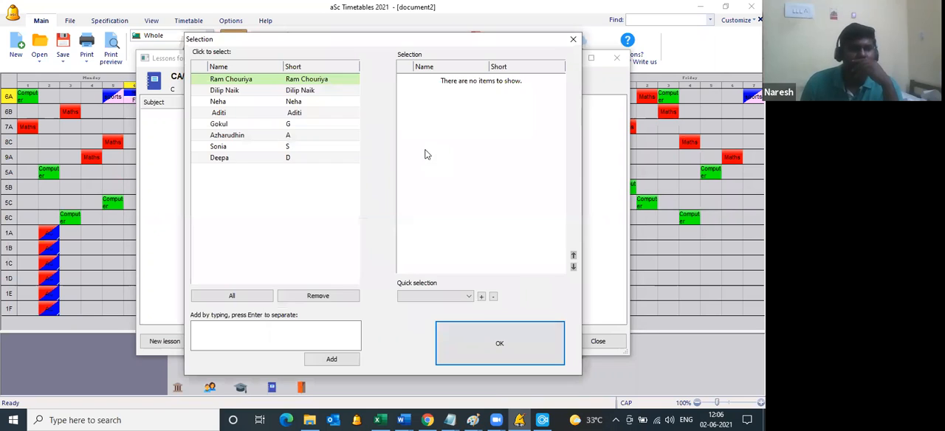
# Step: Assign the last four teachers in the list to the joint lesson, set 3 single lessons per week, and save it
pyautogui.click(301, 126)
pyautogui.click(300, 136)
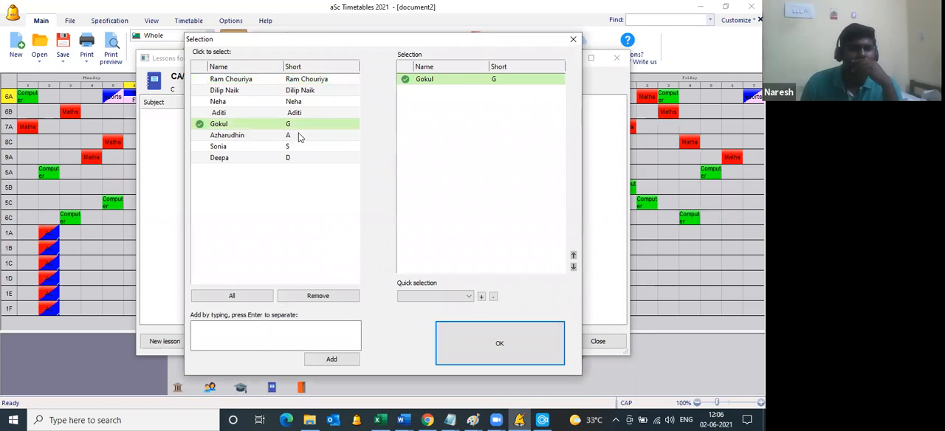
pyautogui.click(292, 147)
pyautogui.click(292, 157)
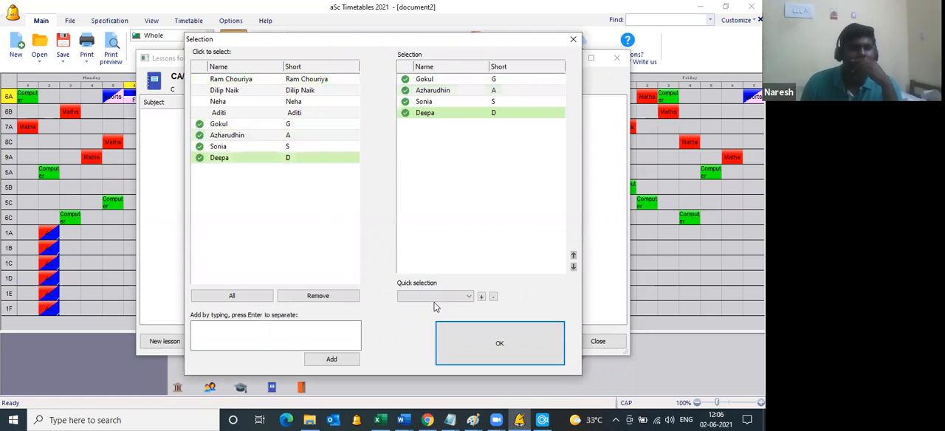
pyautogui.click(473, 344)
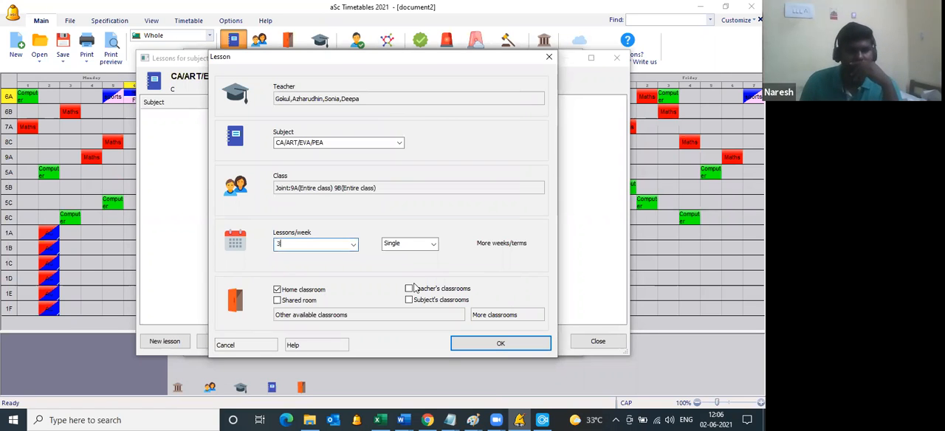
pyautogui.click(467, 343)
pyautogui.click(581, 343)
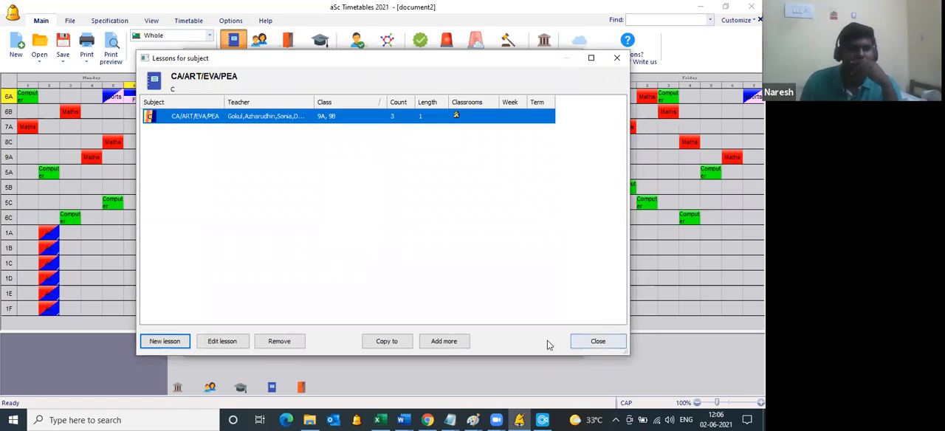
# Step: Generate a new timetable that includes the joint CA/ART/EVA/PEA lessons
pyautogui.click(446, 46)
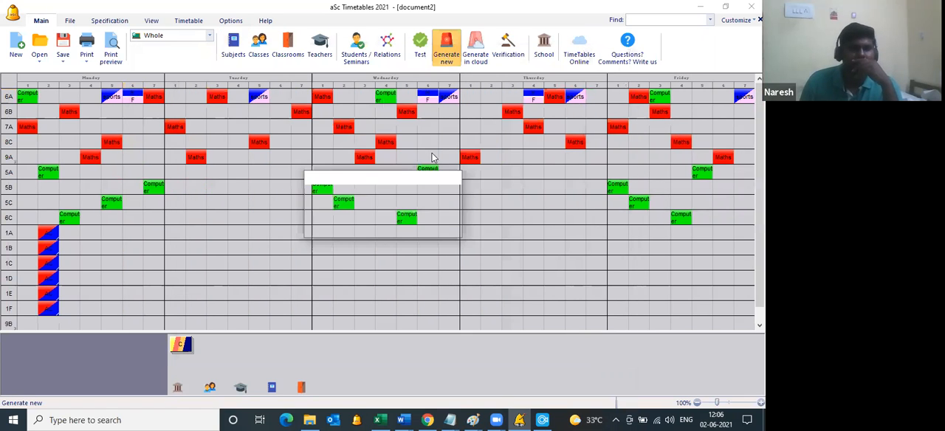
pyautogui.click(395, 140)
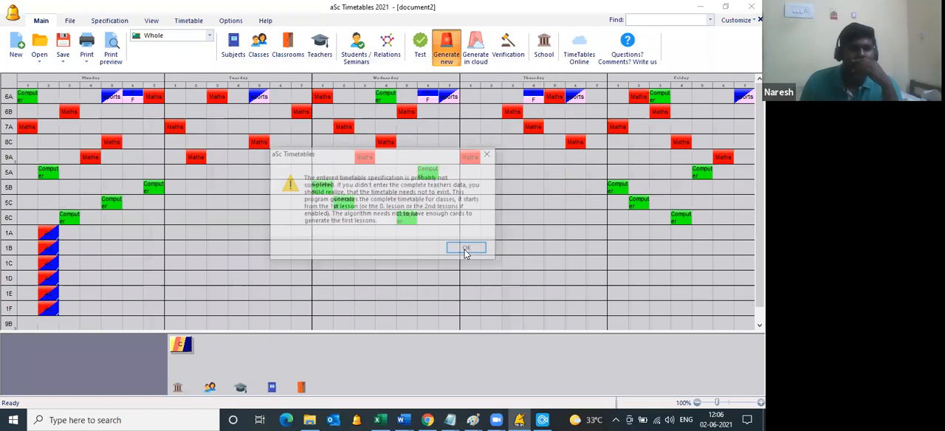
pyautogui.click(468, 250)
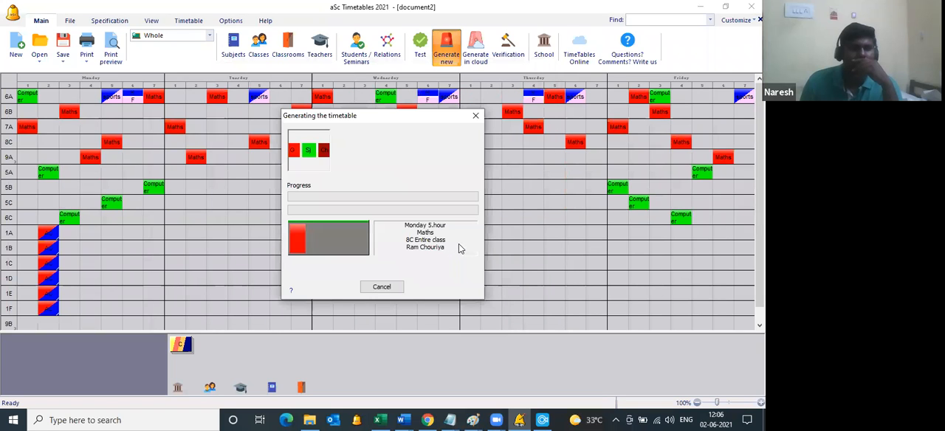
# Step: Preview the printed class timetables filtered to 9A and 9B, page through both, and close the preview
pyautogui.click(124, 59)
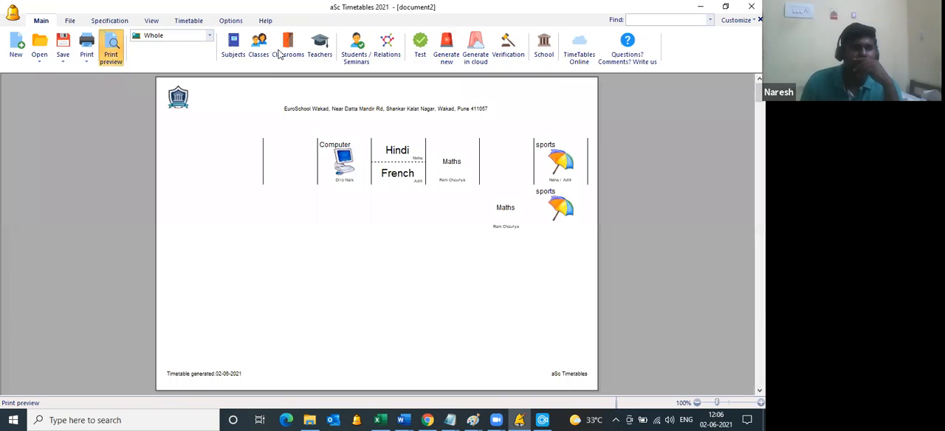
pyautogui.click(260, 58)
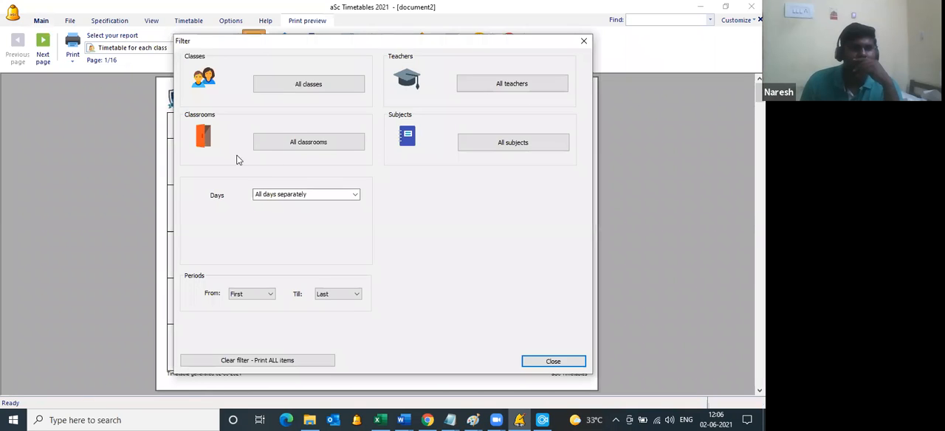
pyautogui.click(280, 84)
pyautogui.click(234, 67)
pyautogui.click(214, 236)
pyautogui.click(216, 248)
pyautogui.click(540, 359)
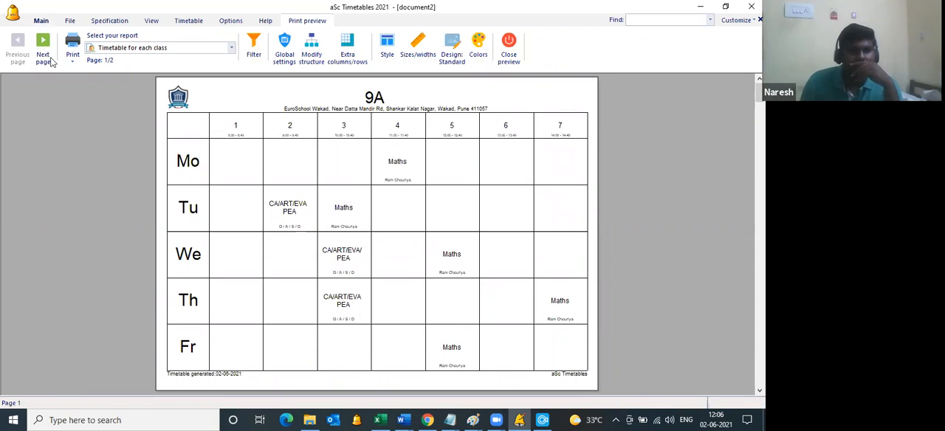
pyautogui.click(43, 51)
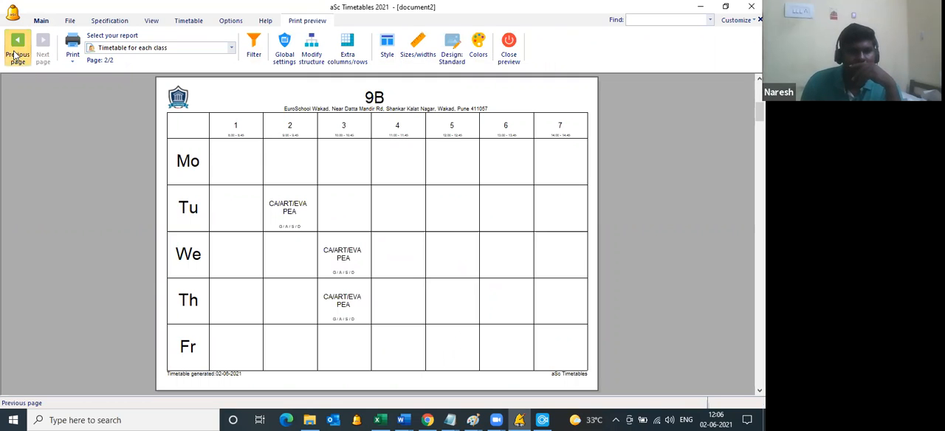
pyautogui.click(16, 52)
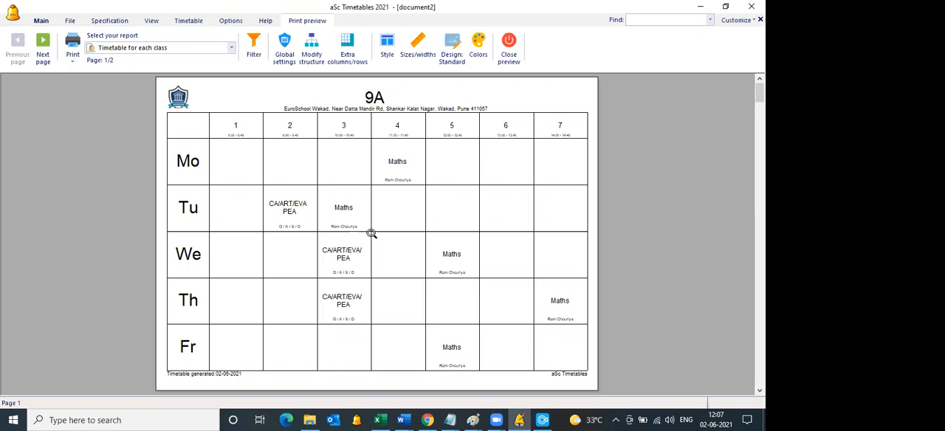
pyautogui.click(507, 54)
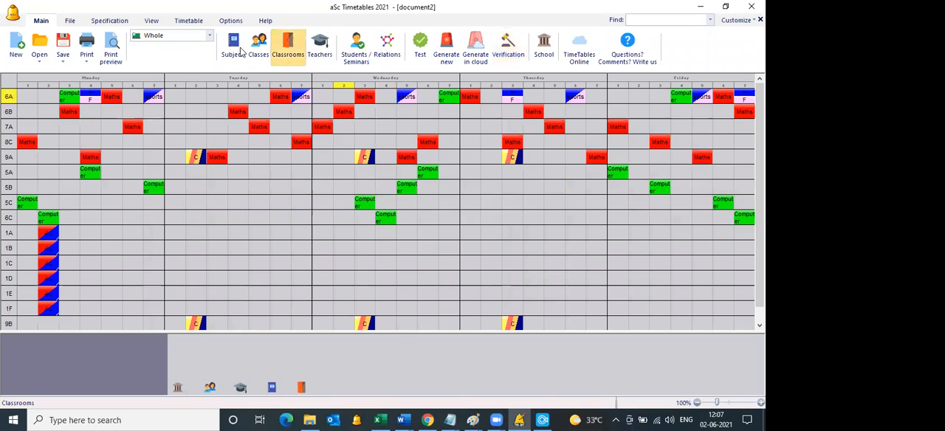
# Step: Edit the existing CA/ART/EVA/PEA lesson of classes 9A and 9B, setting it to 1 lesson per week
pyautogui.click(235, 64)
pyautogui.click(295, 138)
pyautogui.doubleClick(296, 140)
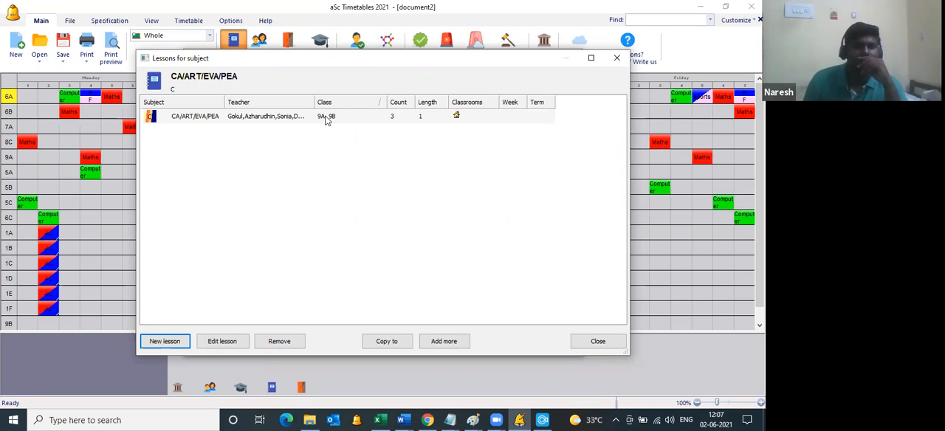
pyautogui.click(326, 120)
pyautogui.doubleClick(327, 120)
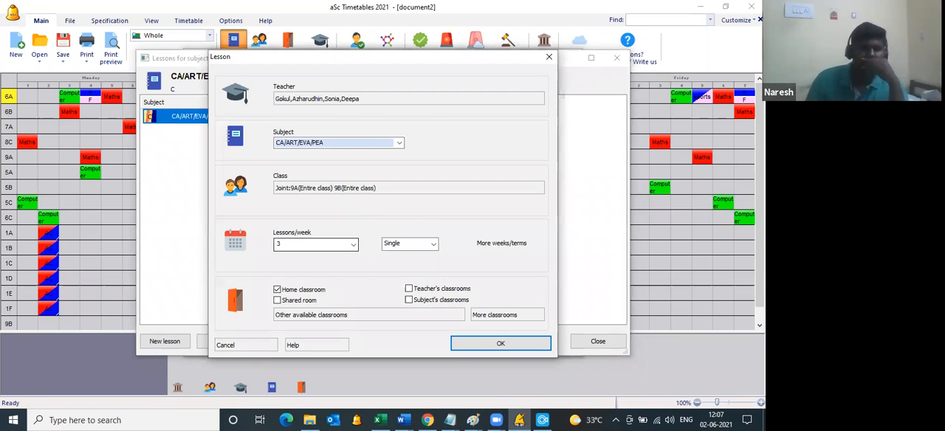
pyautogui.click(315, 244)
pyautogui.write('1')
pyautogui.click(483, 344)
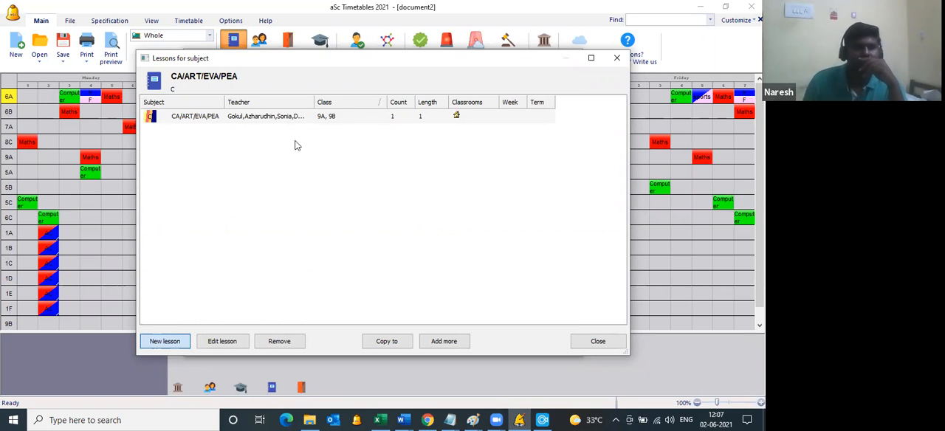
# Step: Start a second CA/ART/EVA/PEA lesson and assign the last four teachers in the list to it
pyautogui.doubleClick(391, 116)
pyautogui.click(478, 103)
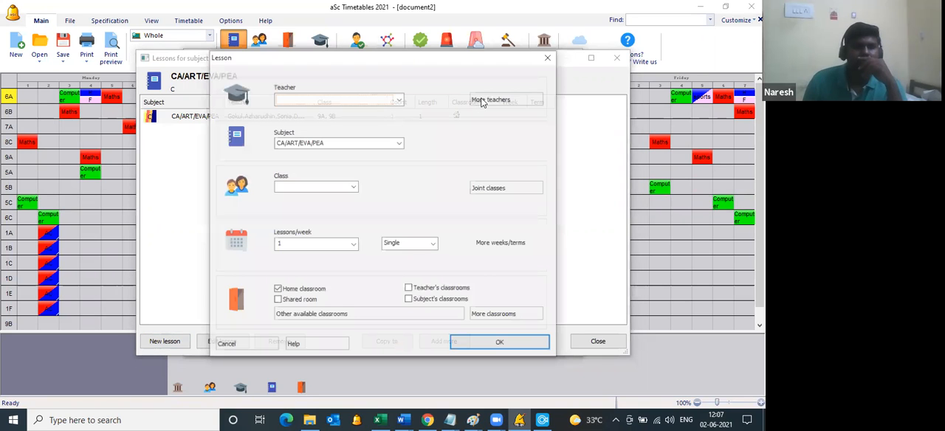
pyautogui.click(309, 126)
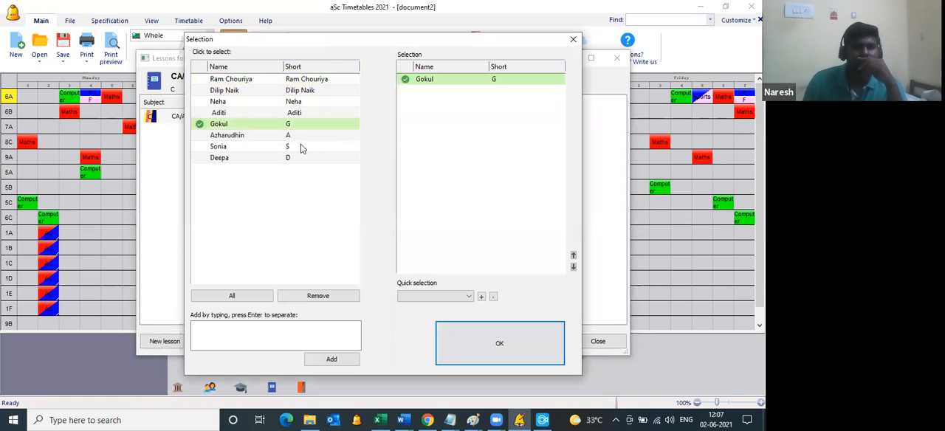
pyautogui.keyDown('shift'); pyautogui.click(299, 157); pyautogui.keyUp('shift')
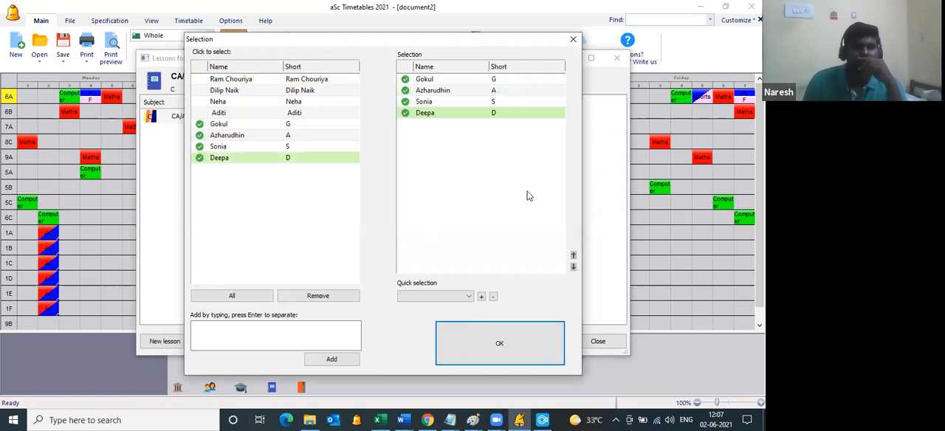
pyautogui.press('Return')
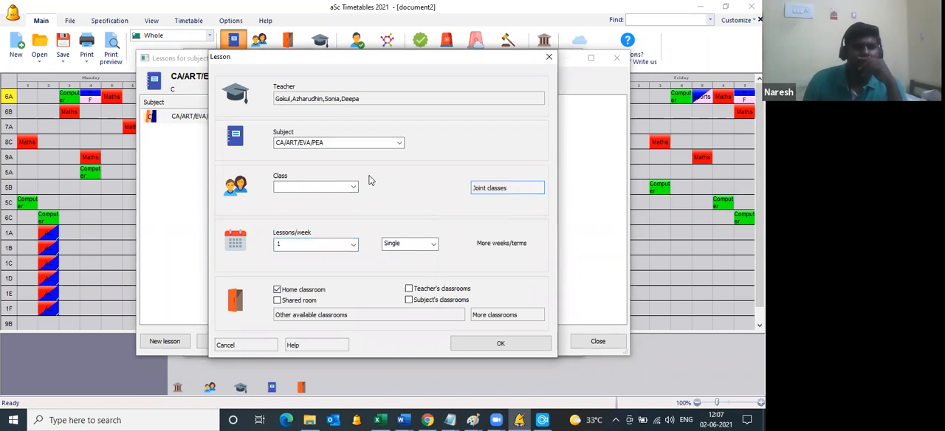
# Step: Join the entire classes 9A and 9B in the second CA/ART/EVA/PEA lesson
pyautogui.click(355, 133)
pyautogui.click(325, 178)
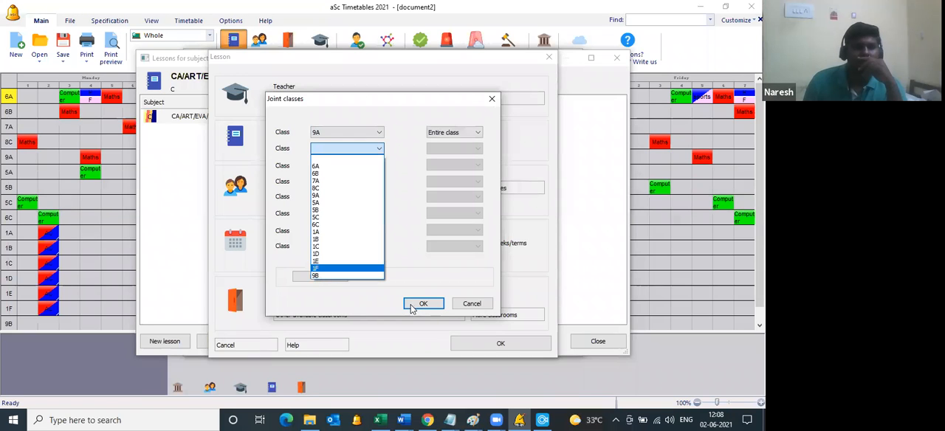
pyautogui.click(325, 275)
pyautogui.click(414, 306)
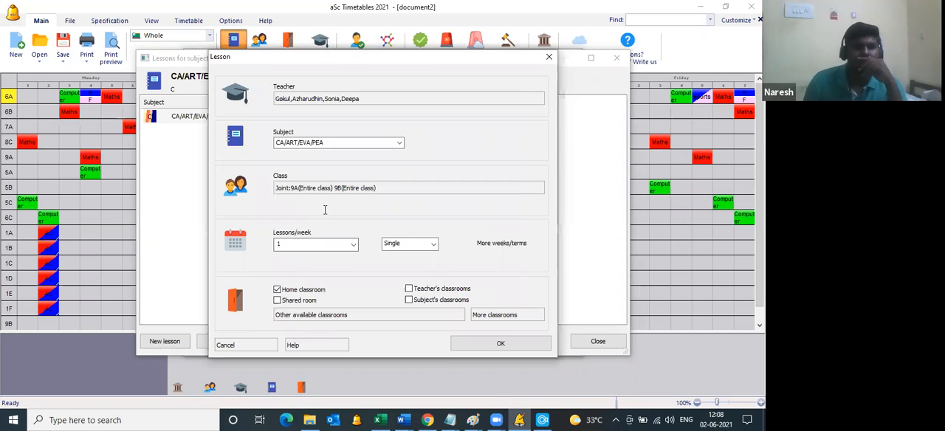
# Step: Set the second lesson's length to Double, save it, and close the subject's lesson list
pyautogui.click(406, 244)
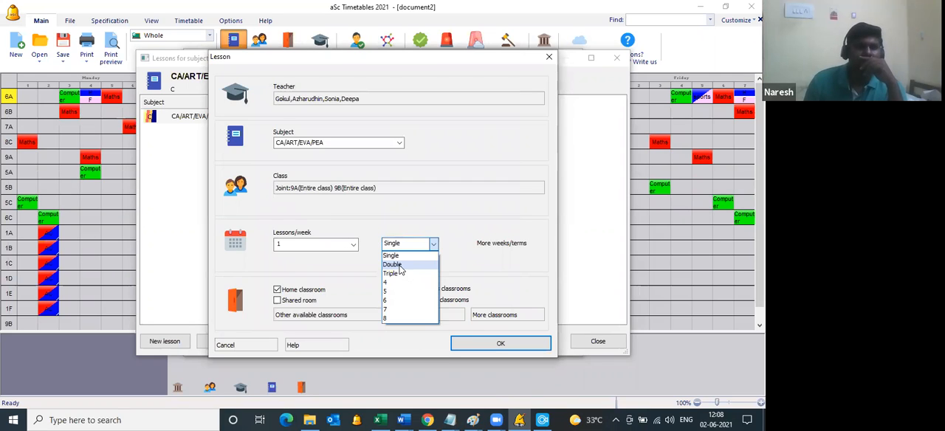
pyautogui.click(400, 266)
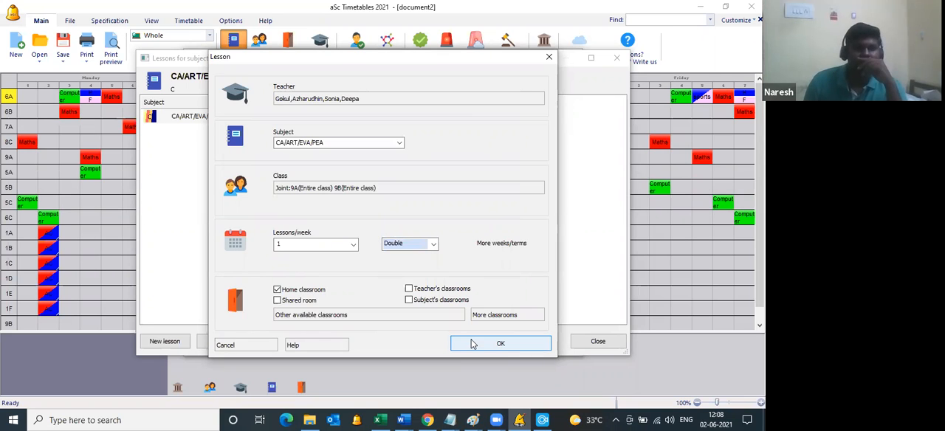
pyautogui.click(472, 344)
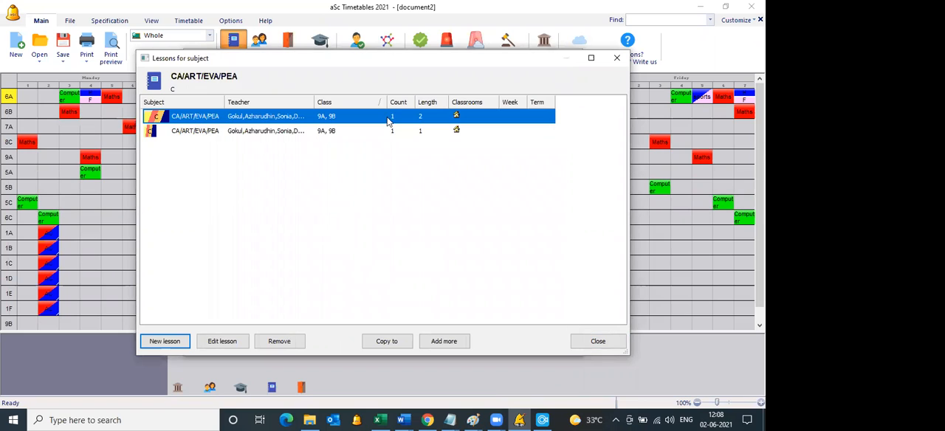
pyautogui.click(404, 149)
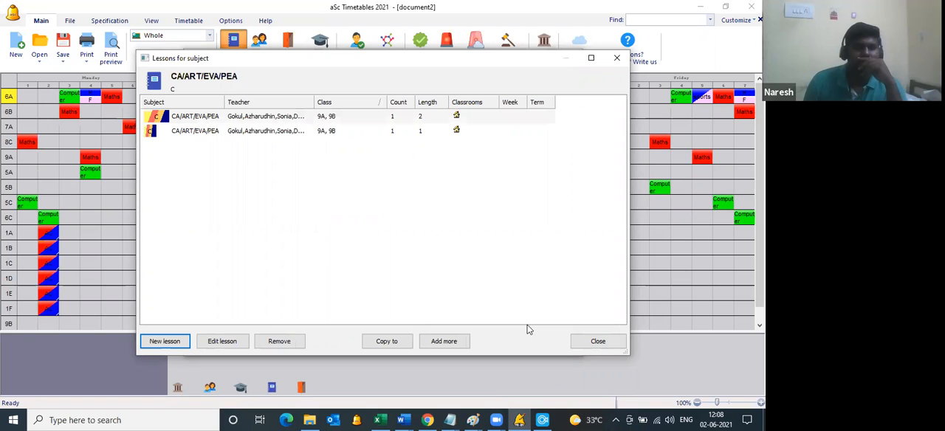
pyautogui.click(576, 343)
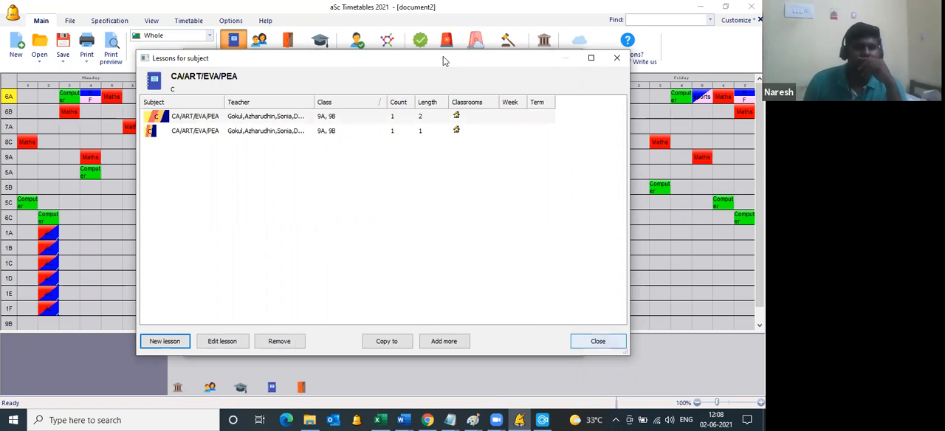
# Step: Close the subjects list and generate a new timetable, accepting the incomplete-specification warning
pyautogui.click(445, 56)
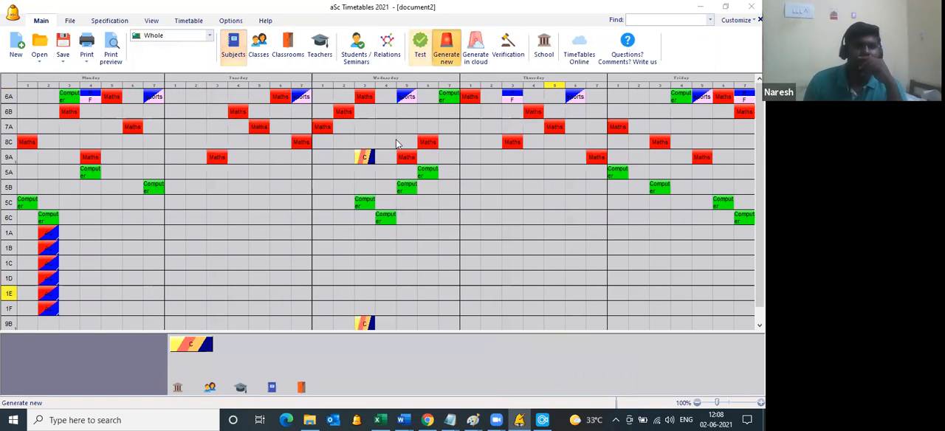
pyautogui.click(394, 140)
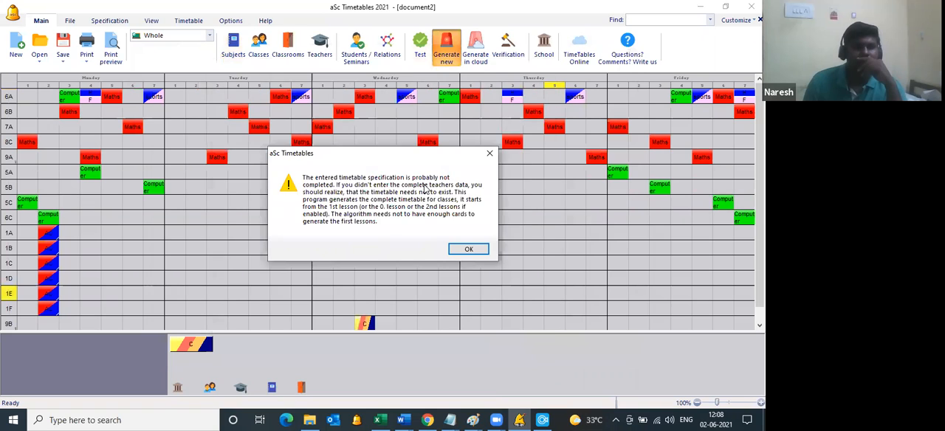
pyautogui.click(467, 251)
pyautogui.click(465, 251)
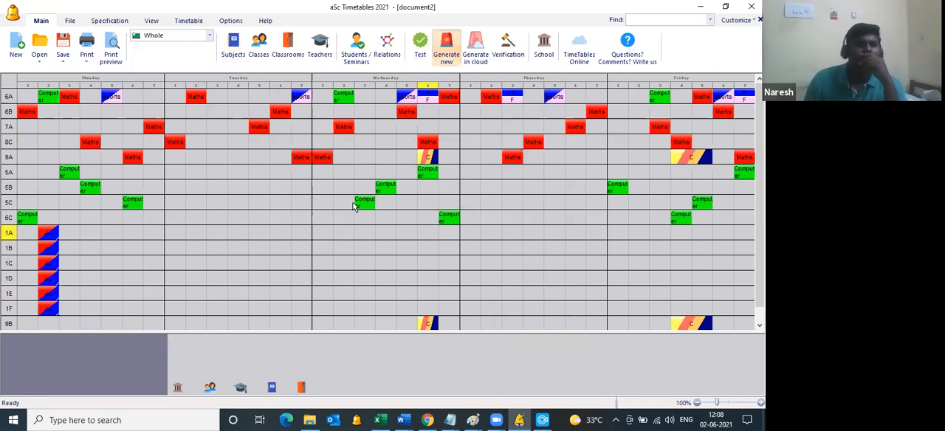
# Step: In the print preview of class 9A, set double-length cards to print the subject's full name
pyautogui.click(115, 48)
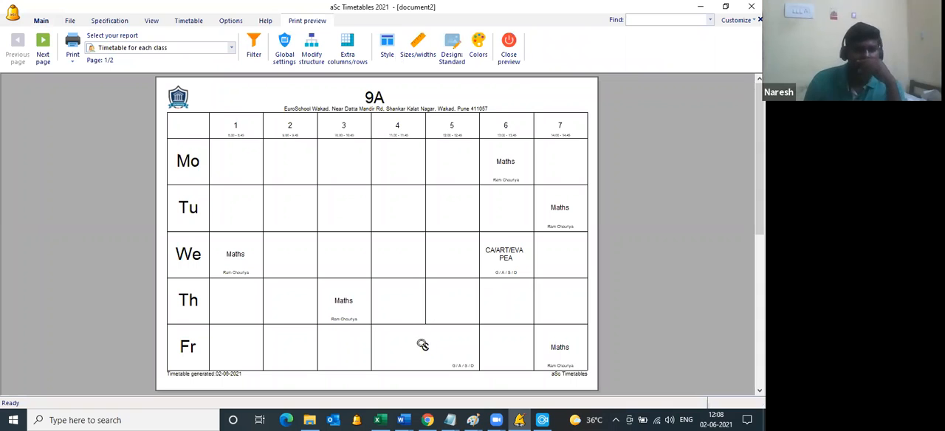
pyautogui.click(242, 151)
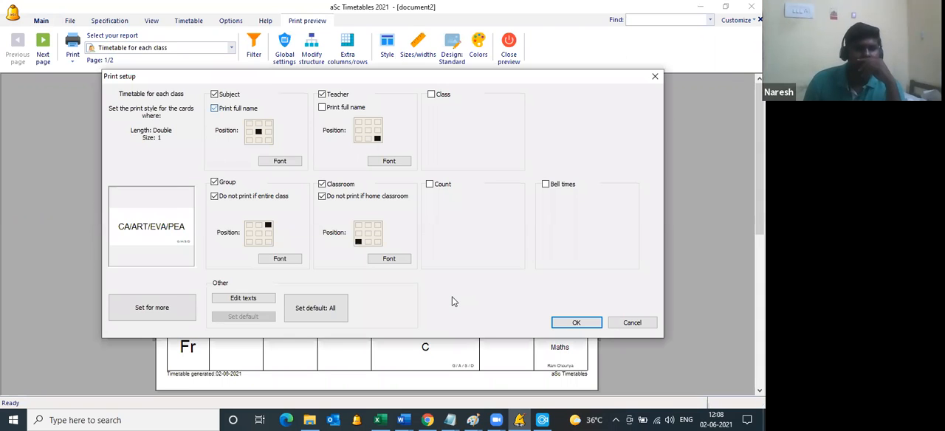
pyautogui.click(562, 320)
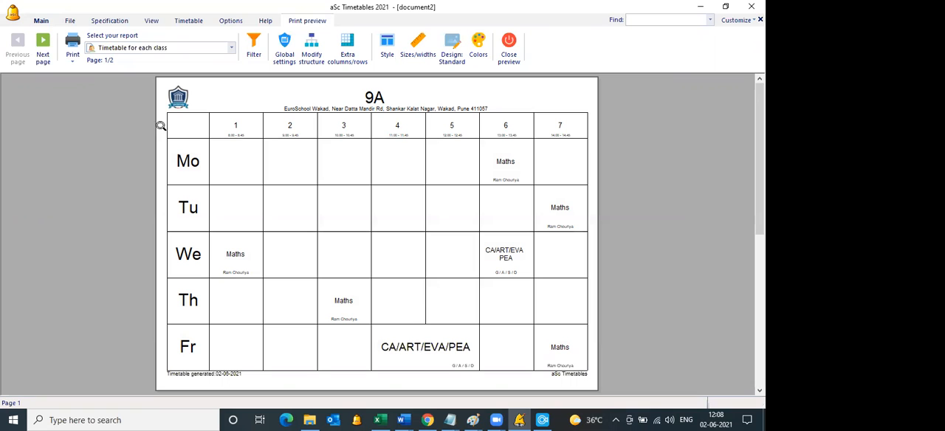
# Step: Review class 9B's timetable and the individual teacher timetables through to the last teacher, and close the preview
pyautogui.click(42, 43)
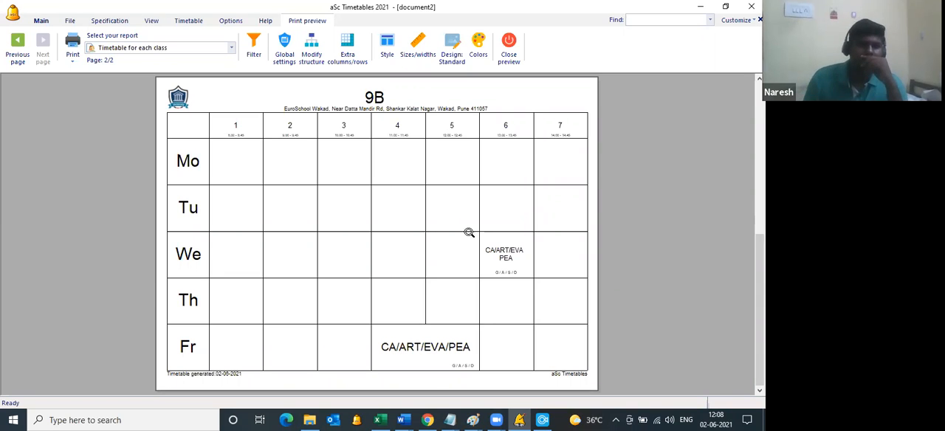
pyautogui.click(175, 49)
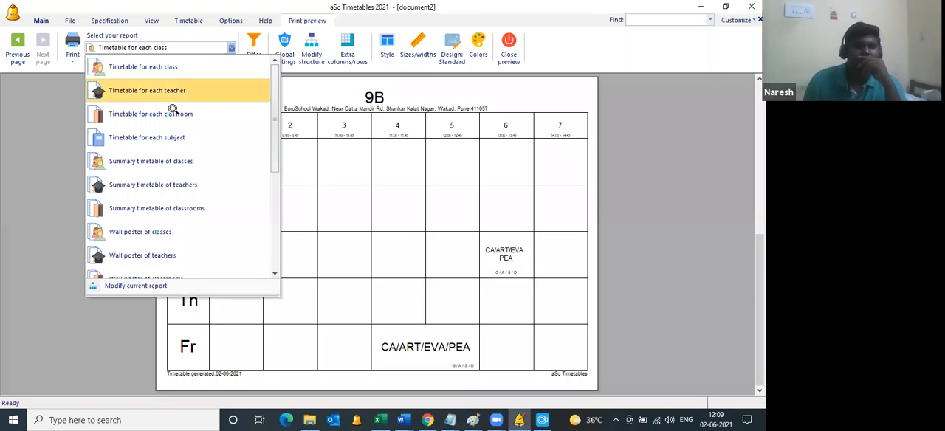
pyautogui.click(172, 111)
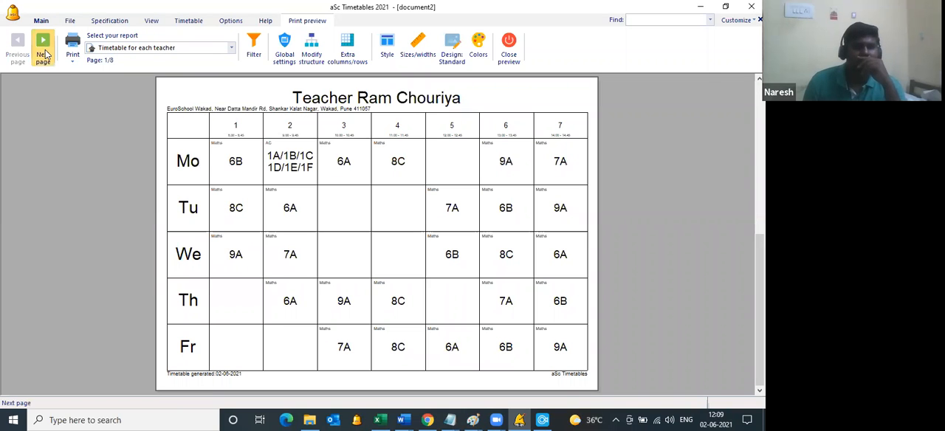
pyautogui.click(44, 55)
pyautogui.click(44, 55)
pyautogui.click(44, 55)
pyautogui.click(44, 55)
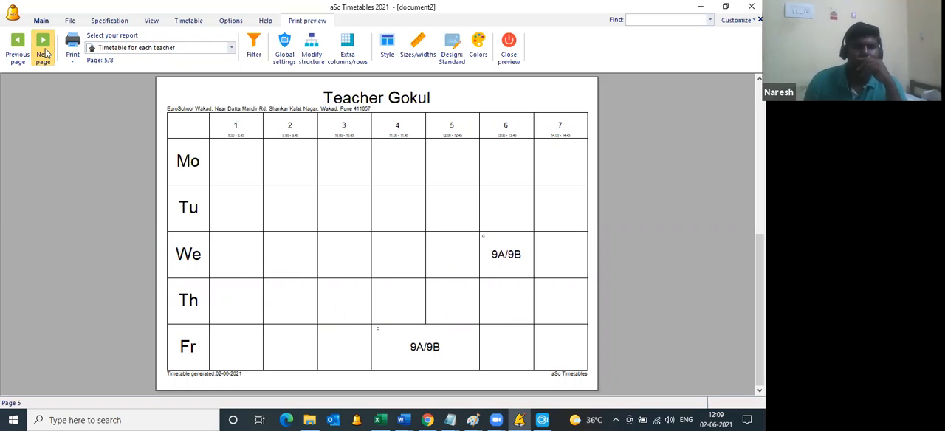
pyautogui.click(45, 55)
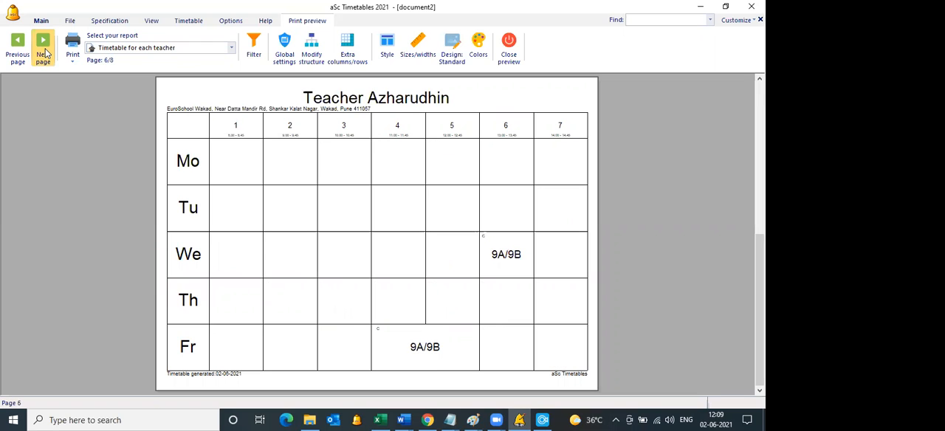
pyautogui.click(45, 54)
pyautogui.doubleClick(44, 52)
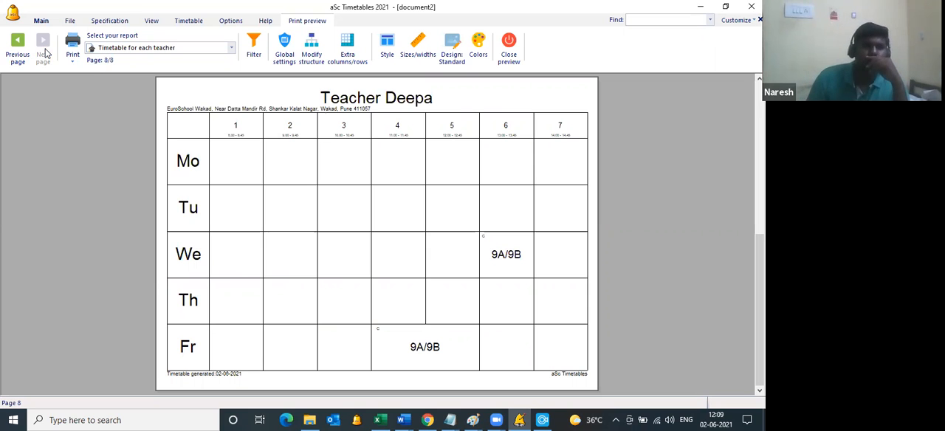
pyautogui.click(512, 60)
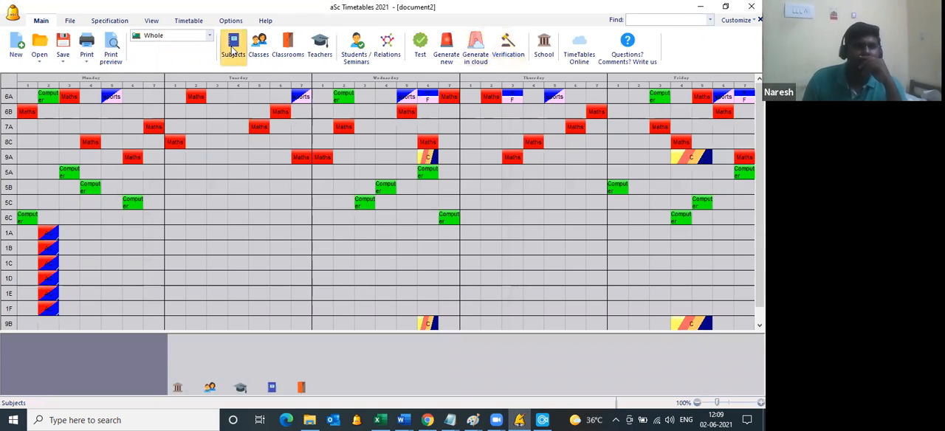
pyautogui.click(233, 49)
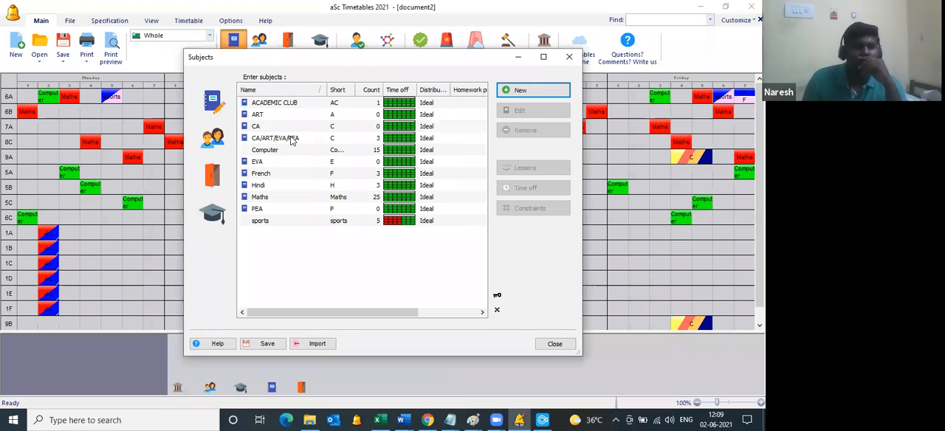
pyautogui.click(284, 128)
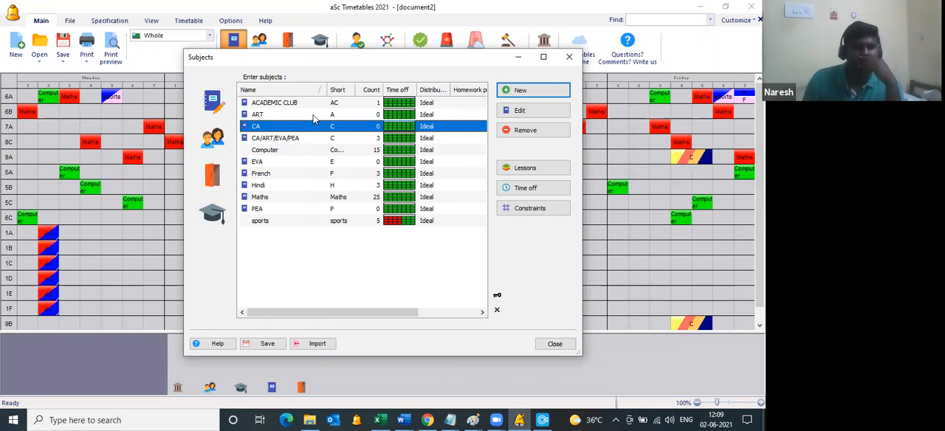
pyautogui.doubleClick(316, 116)
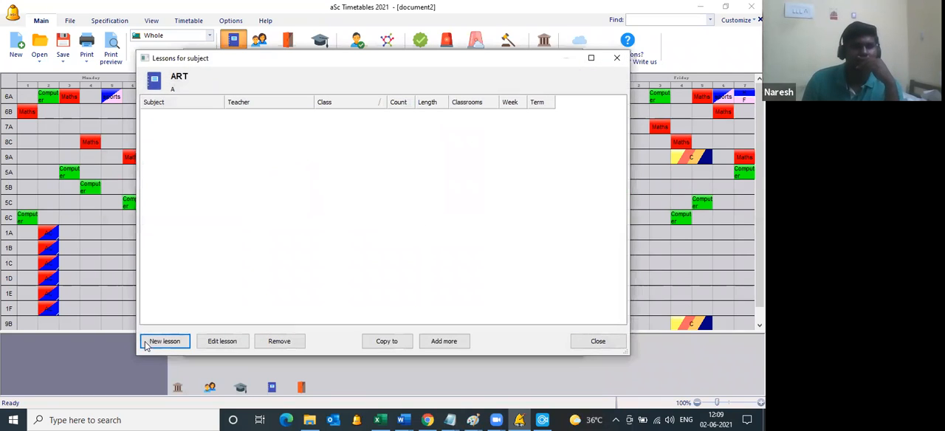
pyautogui.click(164, 342)
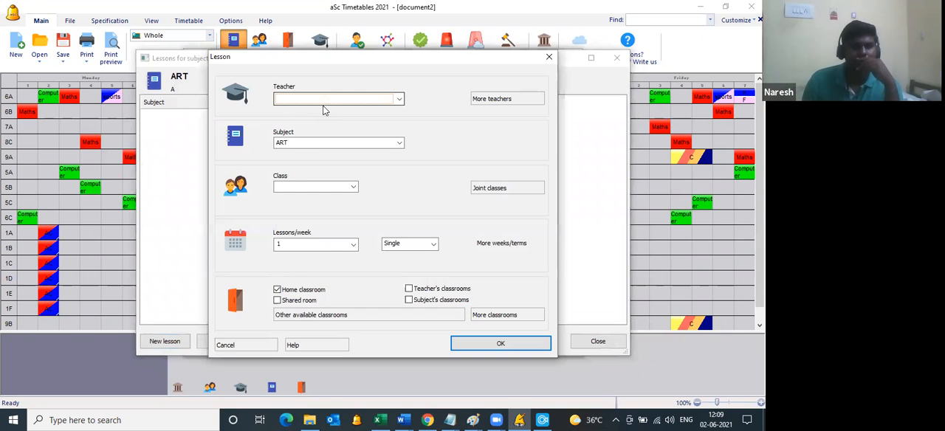
pyautogui.click(327, 101)
pyautogui.click(307, 153)
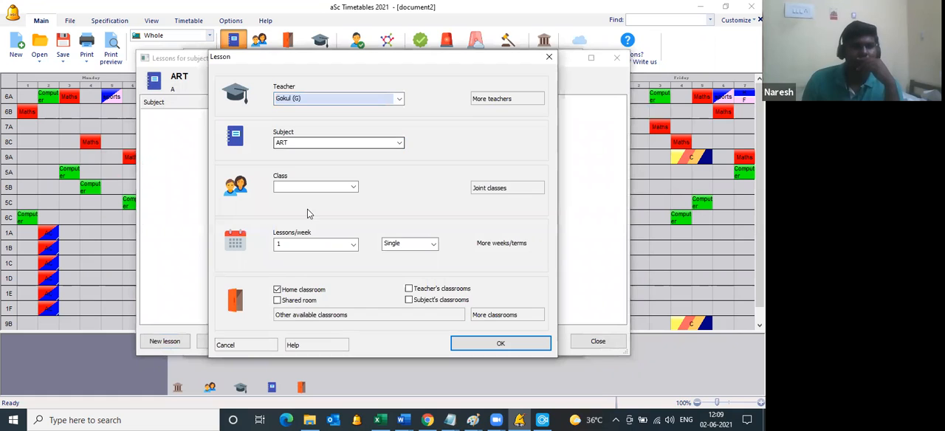
pyautogui.click(317, 189)
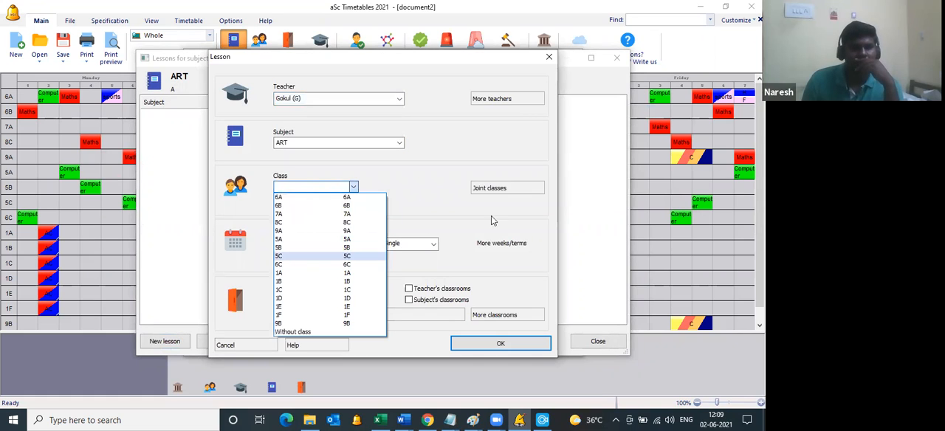
pyautogui.click(497, 192)
pyautogui.click(497, 190)
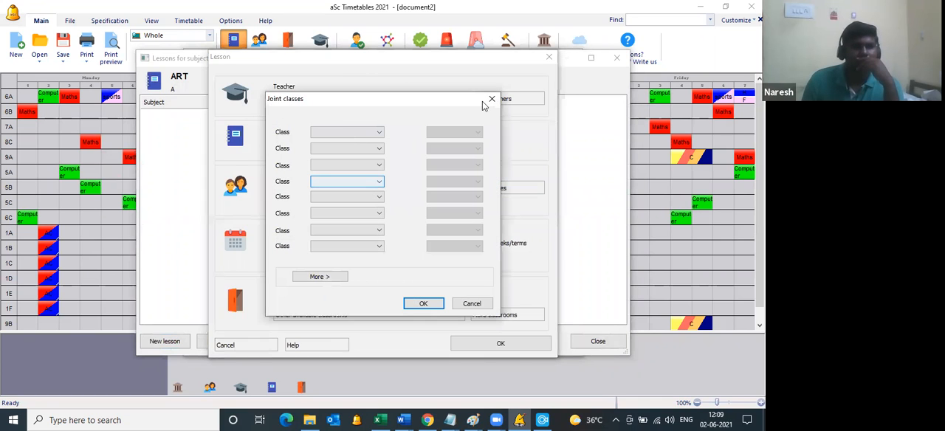
pyautogui.click(493, 99)
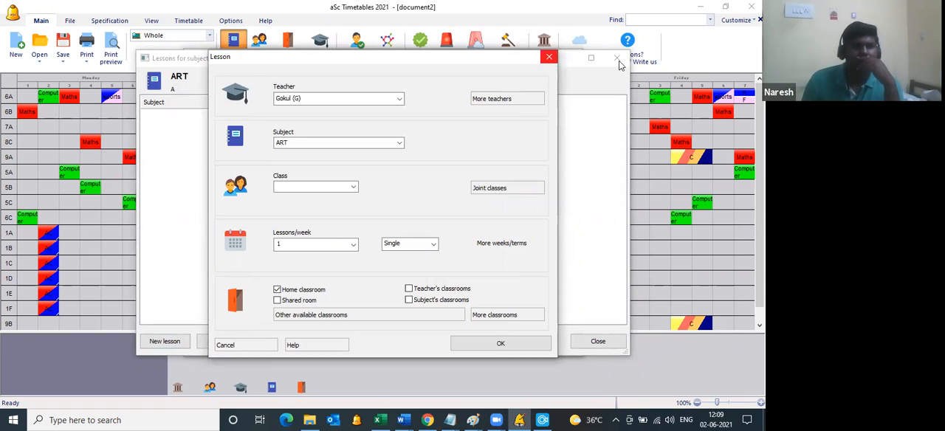
pyautogui.press('Escape')
pyautogui.press('Escape')
# Step: Add a division to class 9A with the four groups art, eva, pea and ca
pyautogui.click(217, 136)
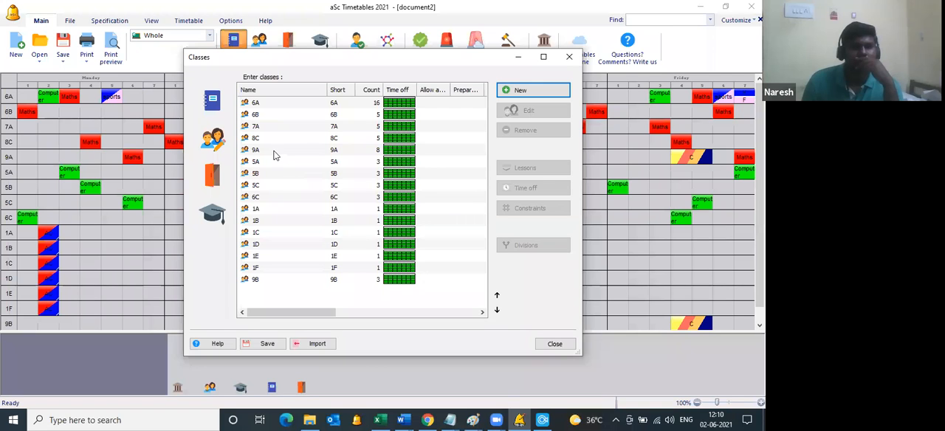
pyautogui.click(273, 150)
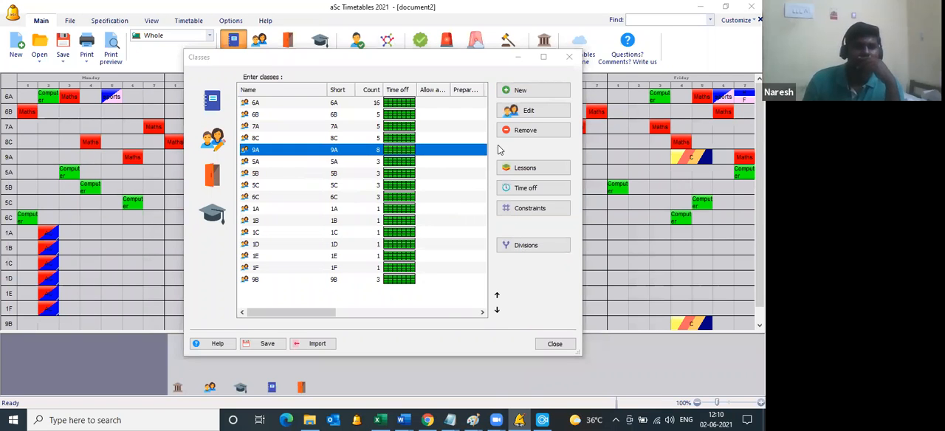
pyautogui.click(533, 245)
pyautogui.click(487, 128)
pyautogui.write('art')
pyautogui.press('Tab')
pyautogui.write('va')
pyautogui.write('e')
pyautogui.write('va')
pyautogui.press('Tab')
pyautogui.write('pea')
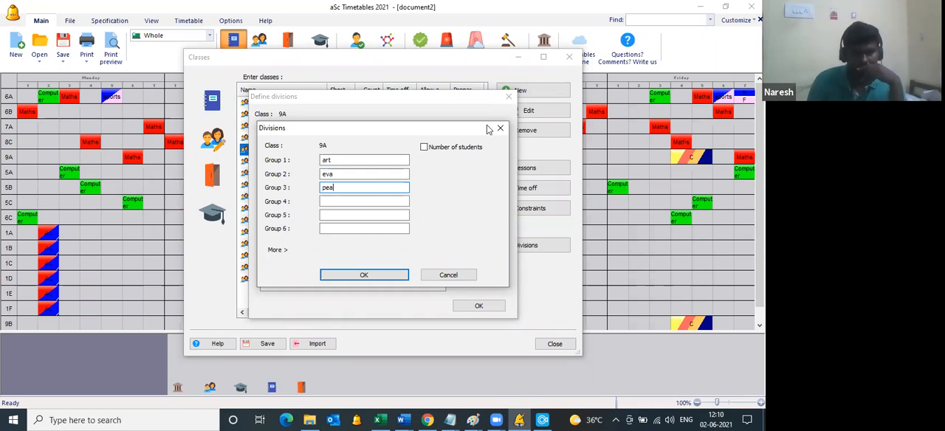
pyautogui.press('Tab')
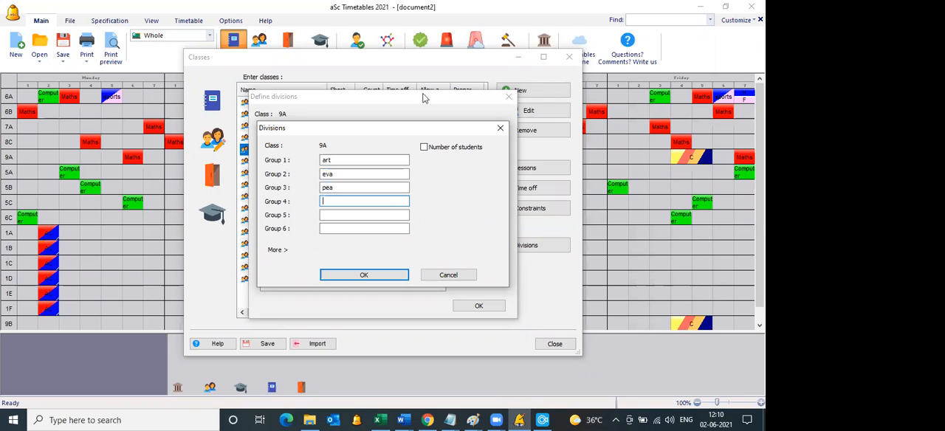
pyautogui.write('ca')
pyautogui.click(487, 307)
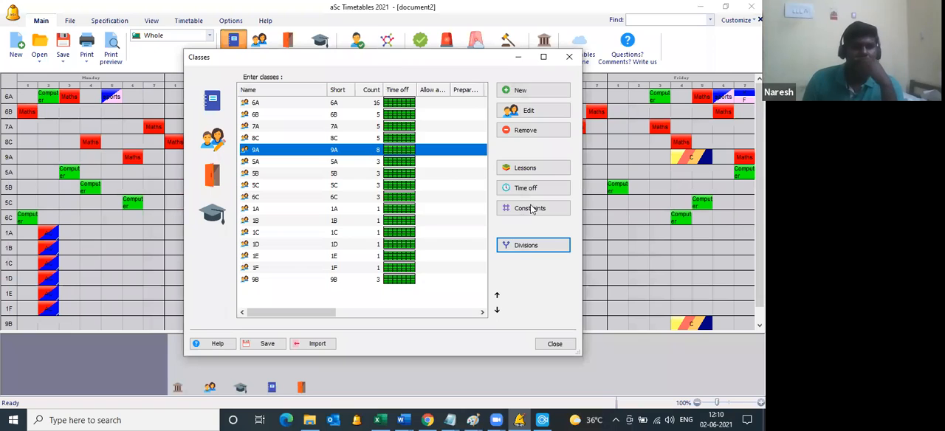
# Step: Copy the art/eva/pea/ca division from class 9A to class 9B and close the divisions
pyautogui.click(520, 246)
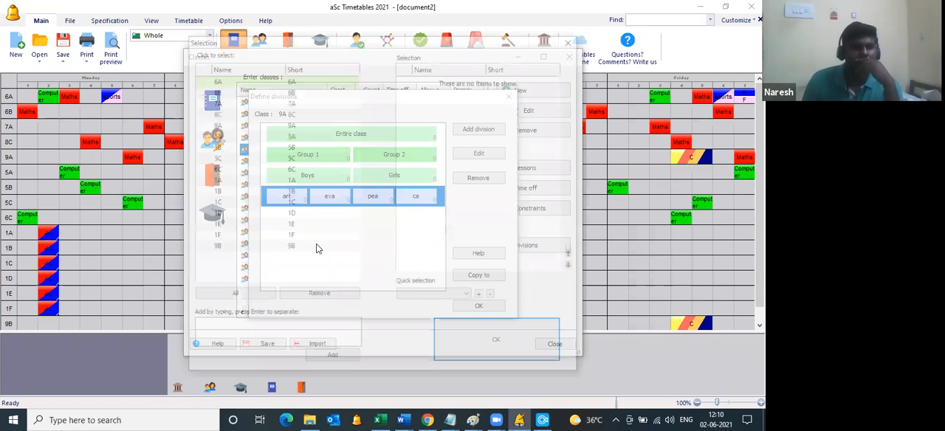
pyautogui.click(497, 322)
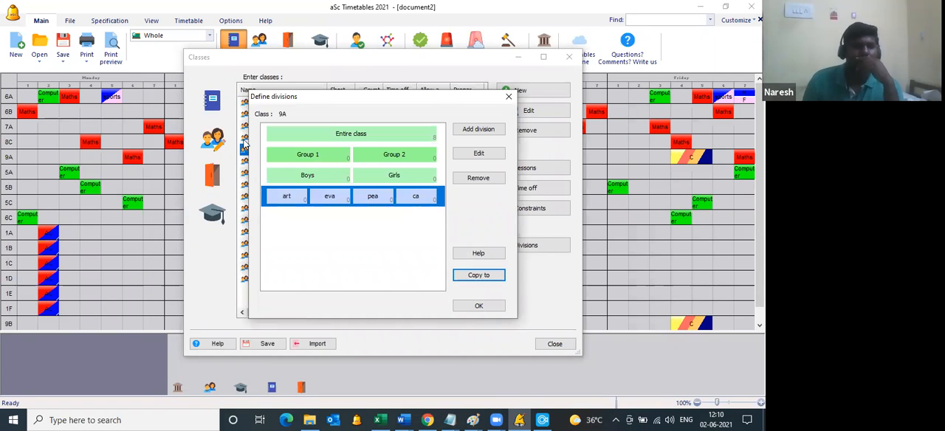
pyautogui.click(483, 307)
# Step: Start a new lesson for the subject ART and assign the fifth teacher in the list to it
pyautogui.click(213, 104)
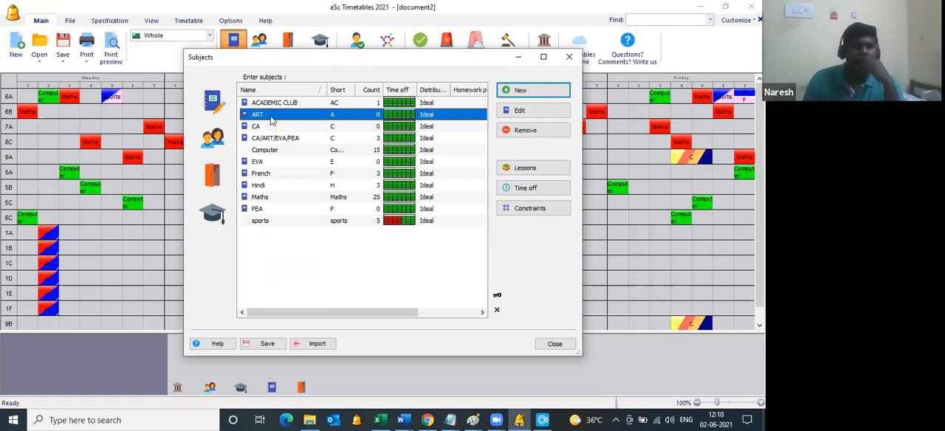
pyautogui.doubleClick(270, 120)
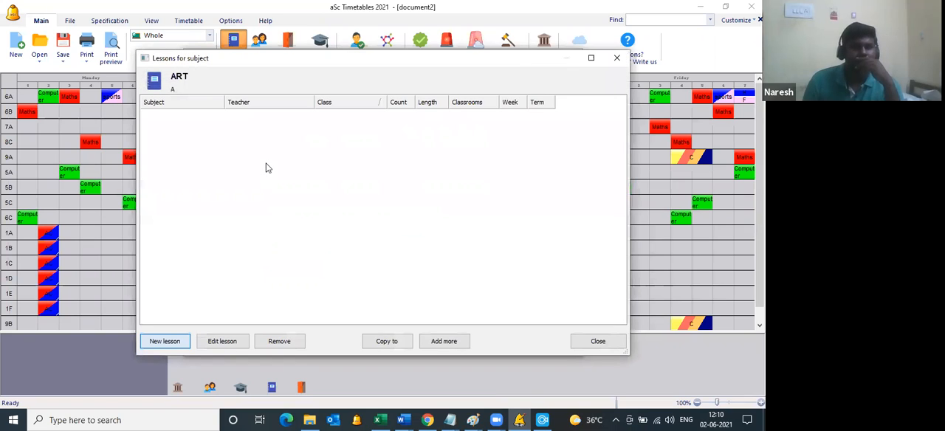
pyautogui.click(336, 99)
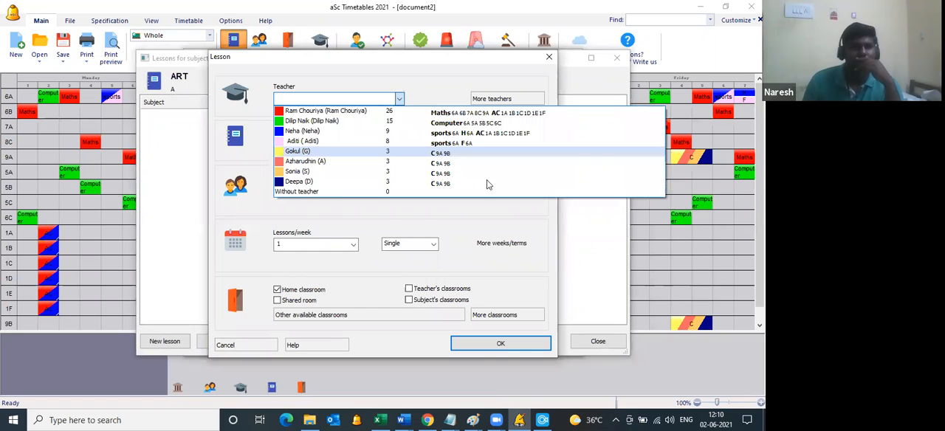
pyautogui.click(332, 151)
# Step: Set the ART lesson's joint classes to the art groups of 9A and 9B, save it, and close the ART lesson list
pyautogui.click(495, 190)
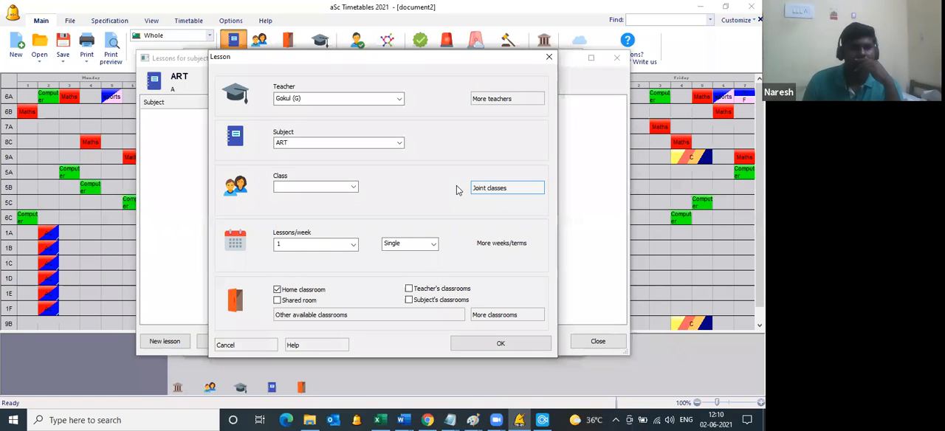
pyautogui.click(358, 136)
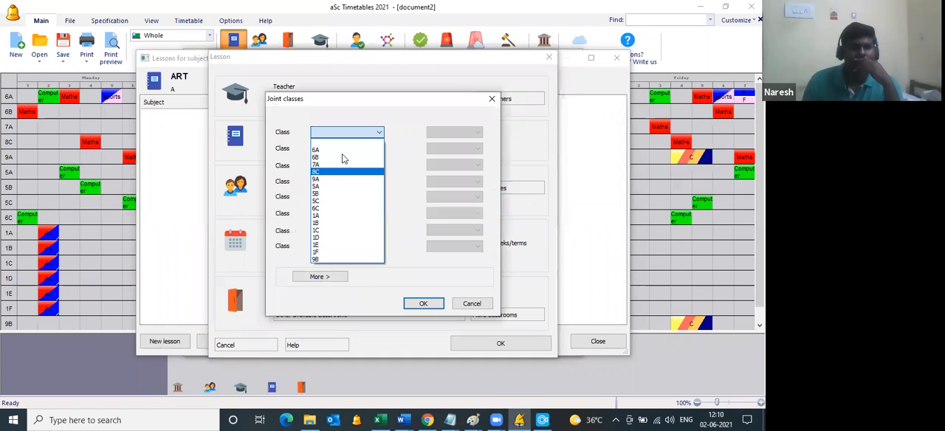
pyautogui.click(333, 179)
pyautogui.moveTo(367, 101); pyautogui.dragTo(464, 119)
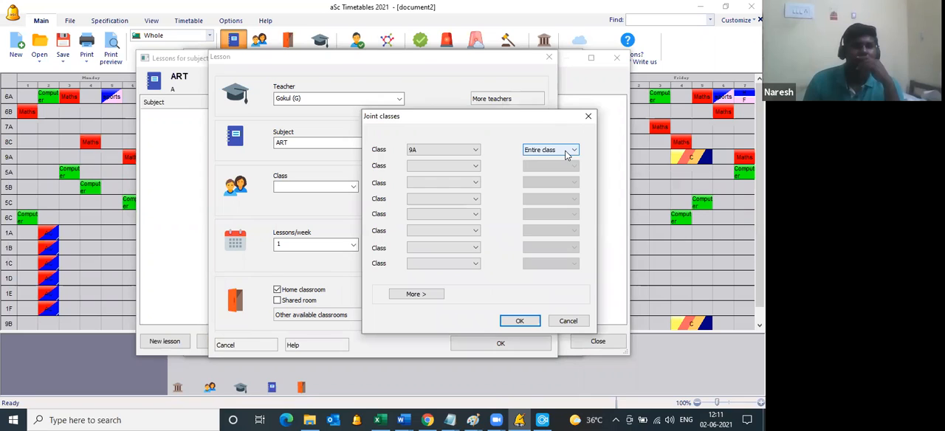
pyautogui.click(567, 152)
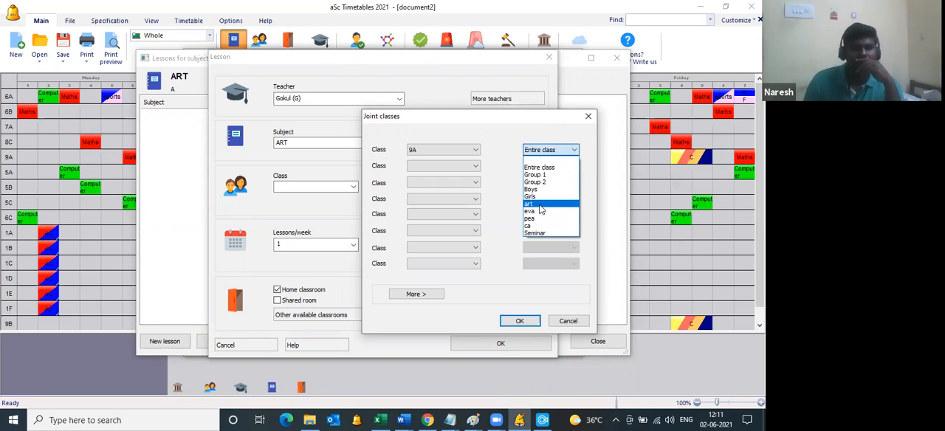
pyautogui.click(539, 203)
pyautogui.click(449, 166)
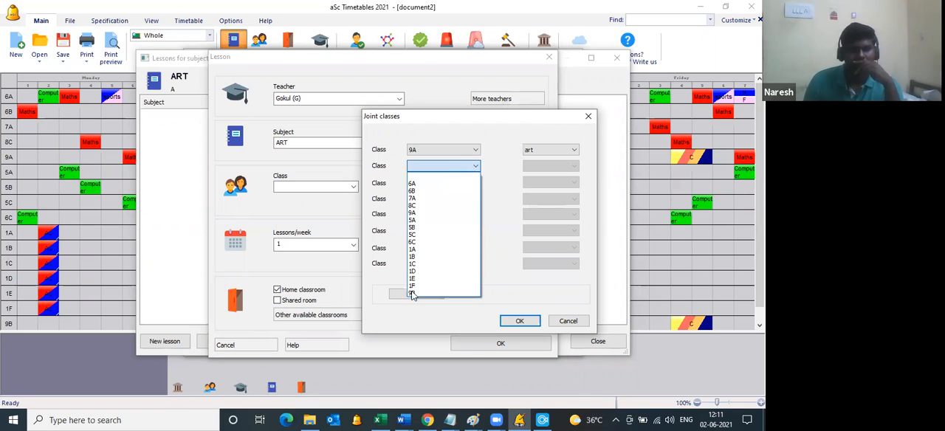
pyautogui.click(521, 322)
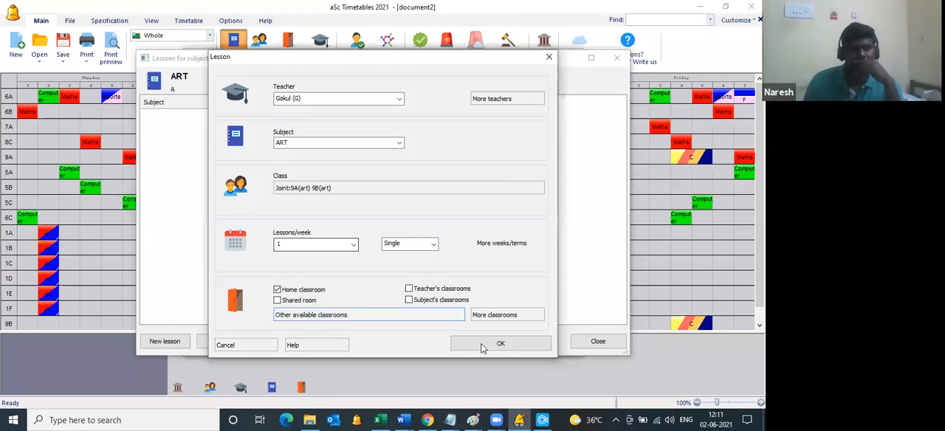
pyautogui.click(482, 347)
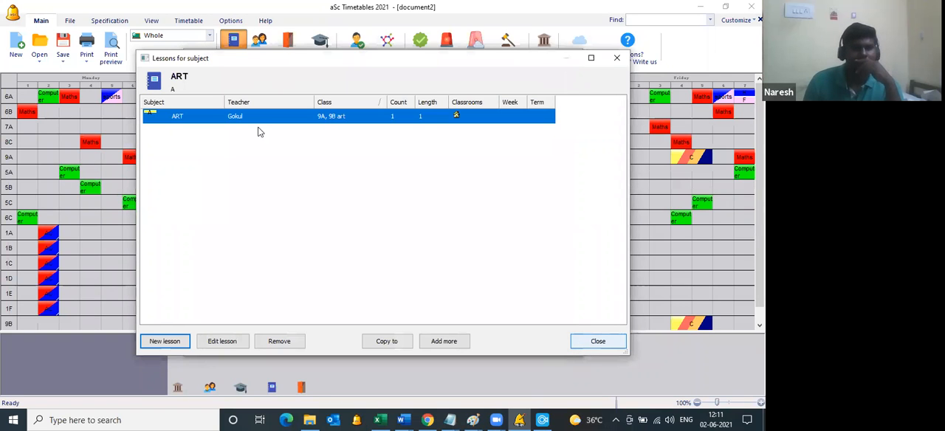
pyautogui.click(598, 341)
# Step: Start a new lesson for the subject CA and assign the sixth teacher in the list to it
pyautogui.doubleClick(259, 128)
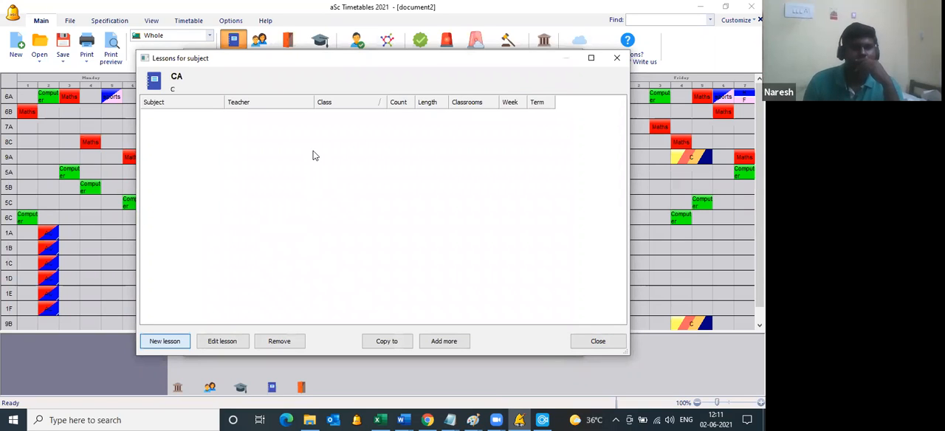
pyautogui.press('Return')
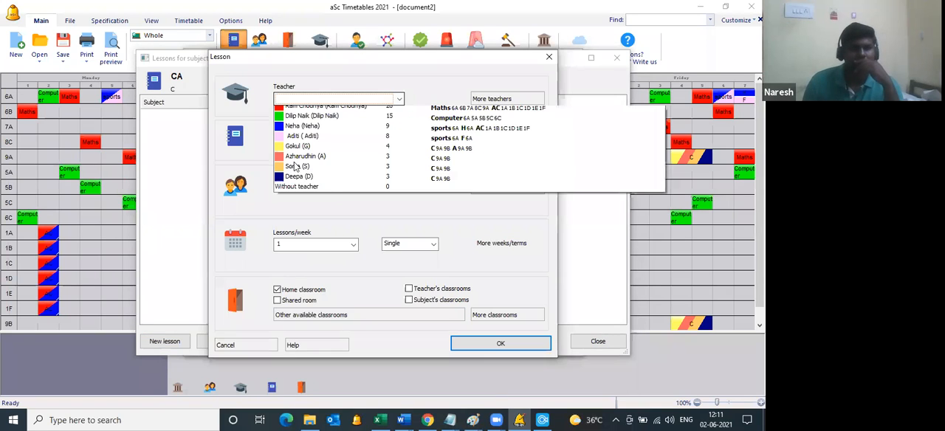
pyautogui.click(298, 156)
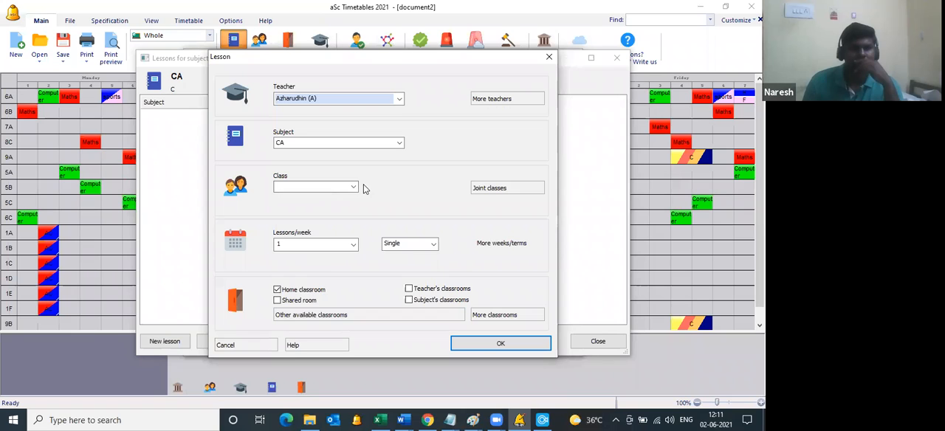
# Step: Set the CA lesson's joint classes to the ca groups of 9A and 9B, save it, and close the CA lesson list
pyautogui.click(488, 192)
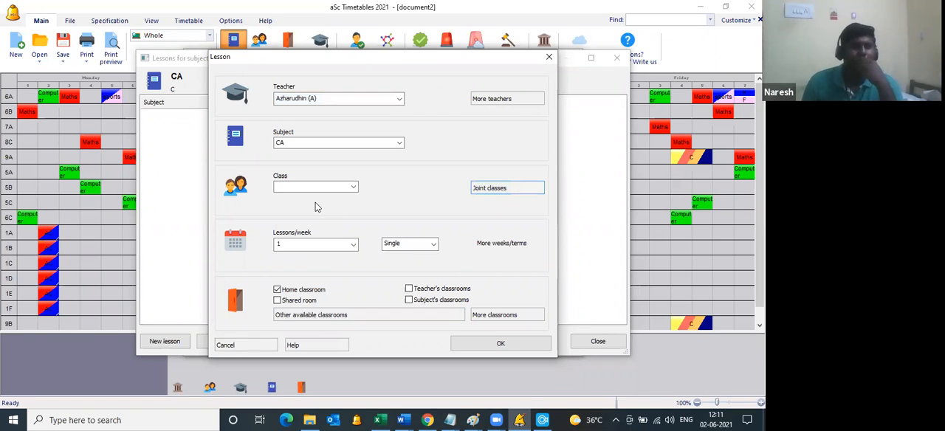
pyautogui.click(338, 134)
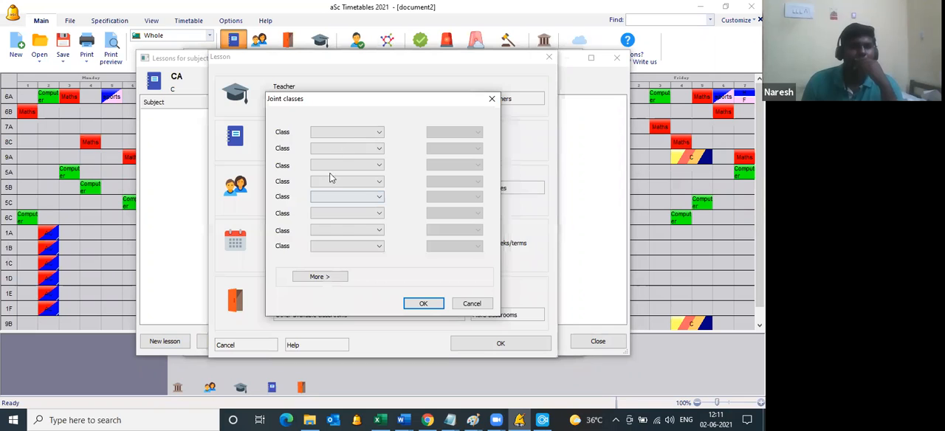
pyautogui.click(318, 179)
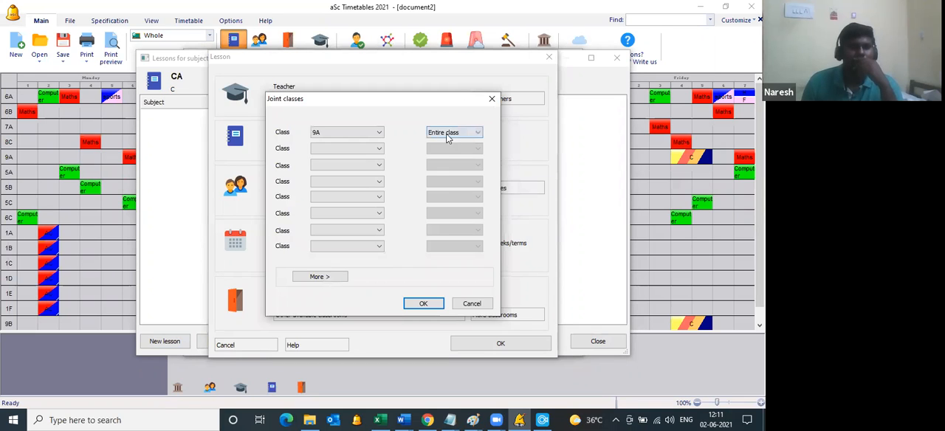
pyautogui.click(447, 135)
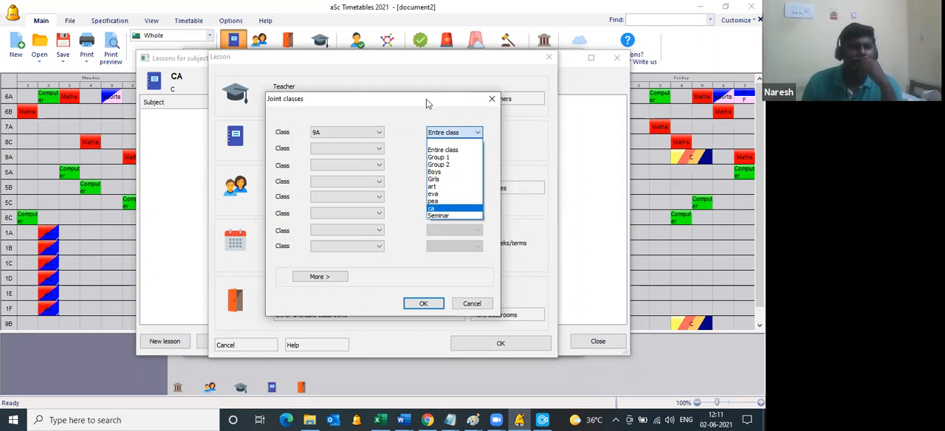
pyautogui.click(446, 208)
pyautogui.moveTo(359, 98); pyautogui.dragTo(446, 100)
pyautogui.click(443, 154)
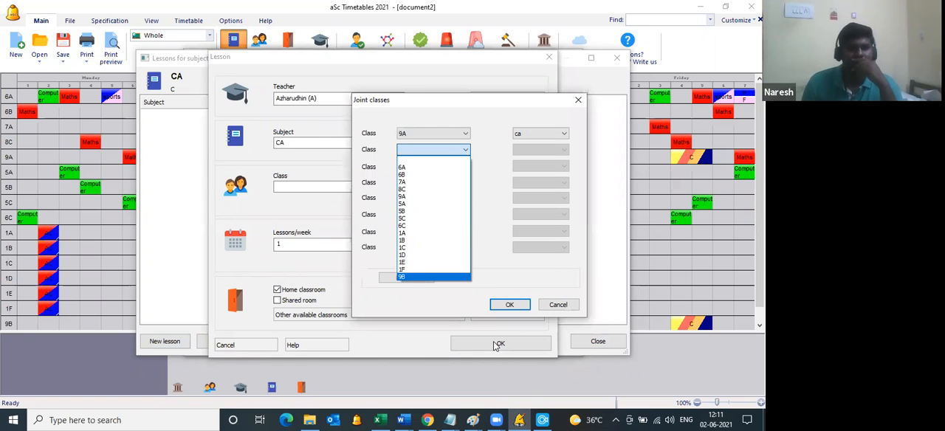
pyautogui.click(433, 277)
pyautogui.click(509, 304)
pyautogui.click(501, 344)
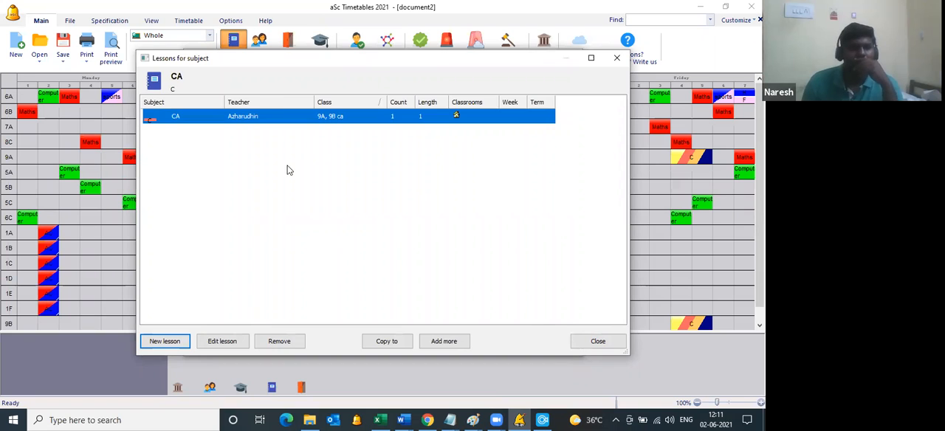
pyautogui.press('Escape')
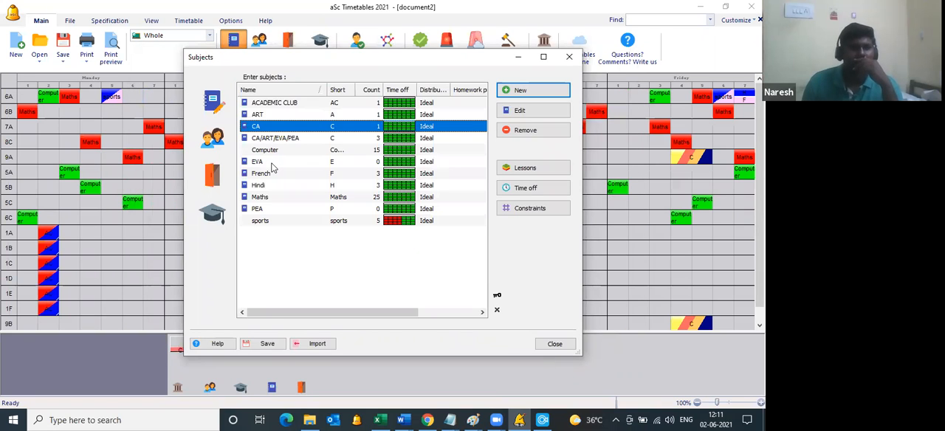
# Step: Start a new lesson for the subject EVA and assign the seventh teacher in the list to it
pyautogui.doubleClick(272, 163)
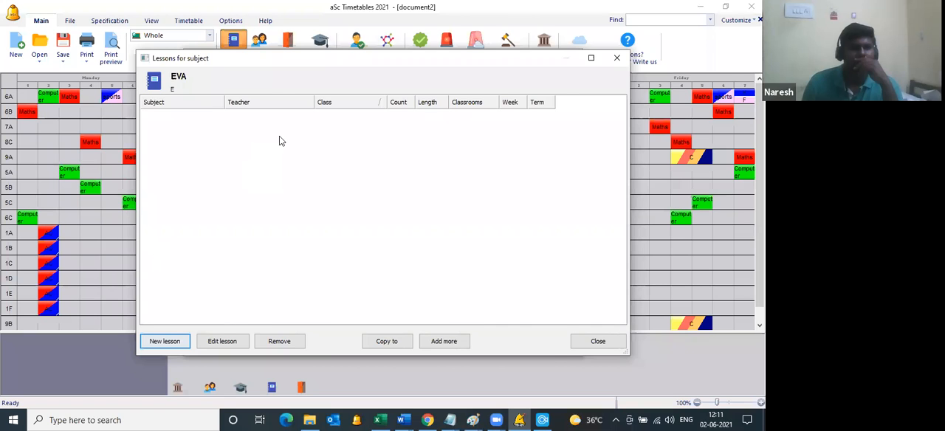
pyautogui.click(338, 99)
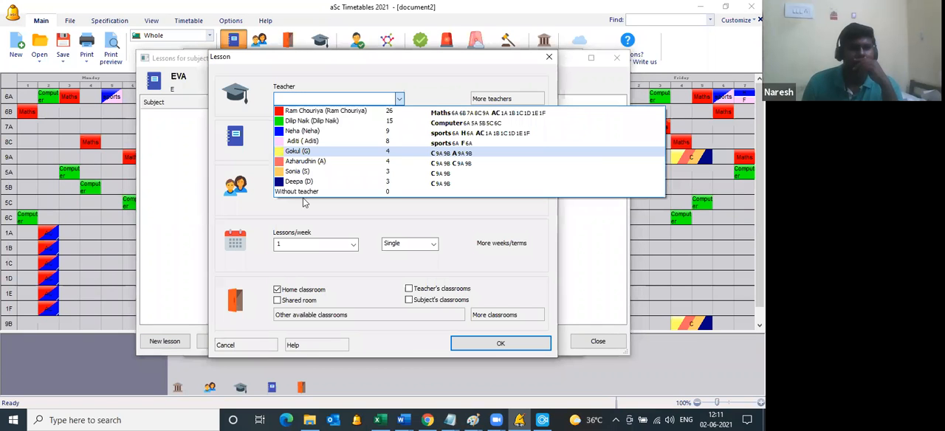
pyautogui.click(298, 152)
# Step: Set the EVA lesson's joint classes to the eva groups of 9A and 9B, save it, and close the EVA lesson list
pyautogui.click(491, 192)
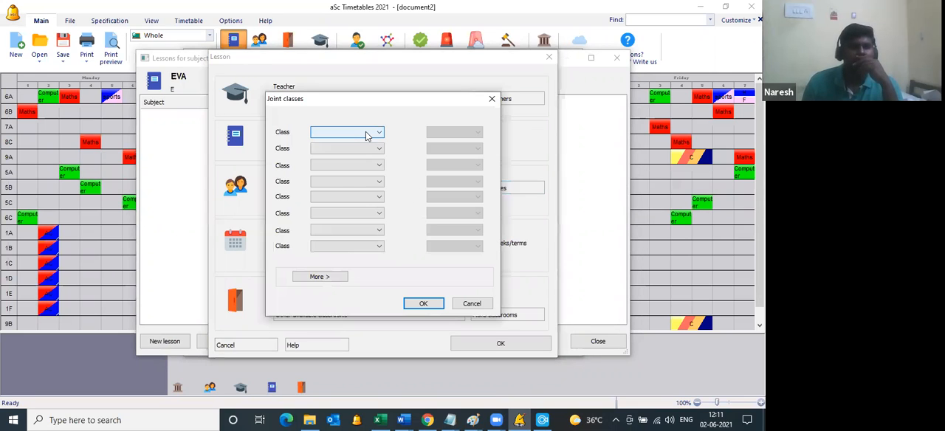
pyautogui.click(347, 132)
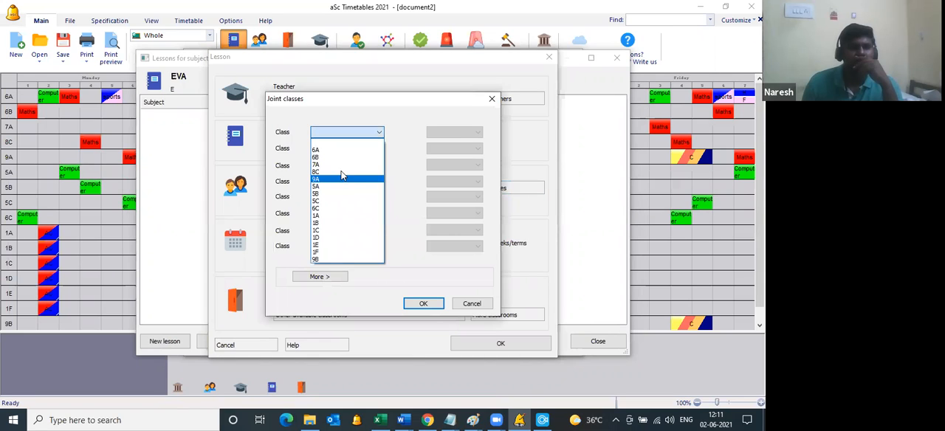
pyautogui.click(341, 180)
pyautogui.click(454, 132)
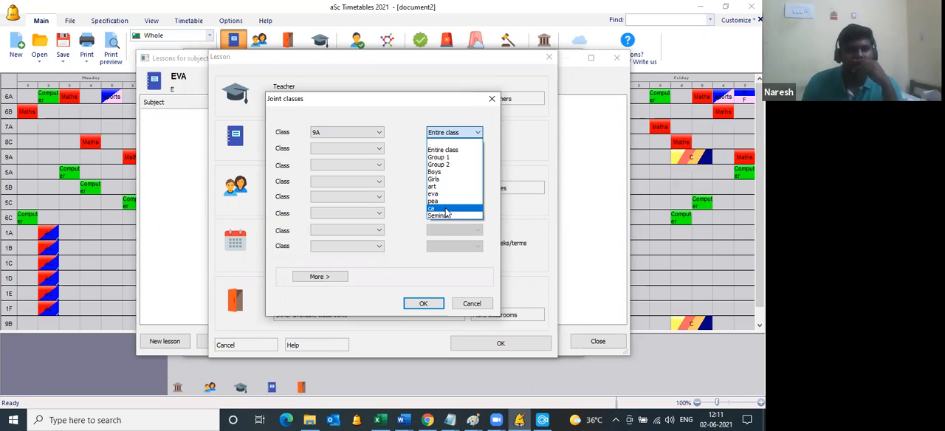
pyautogui.moveTo(402, 104); pyautogui.dragTo(461, 101)
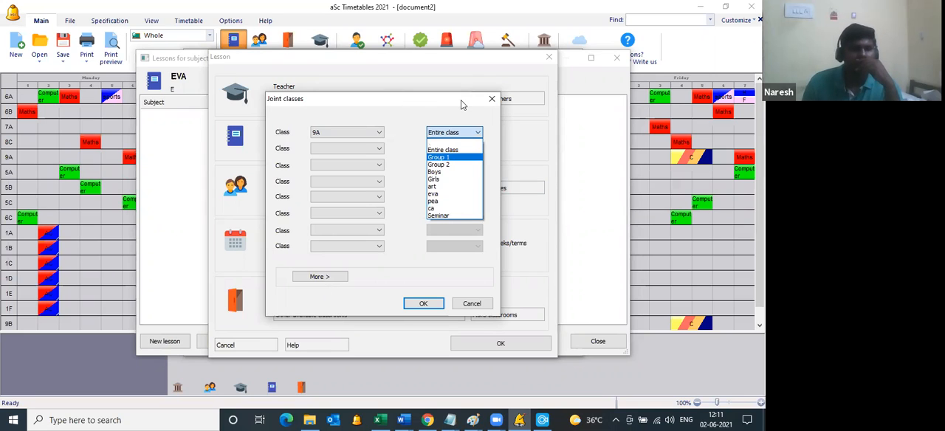
pyautogui.click(515, 127)
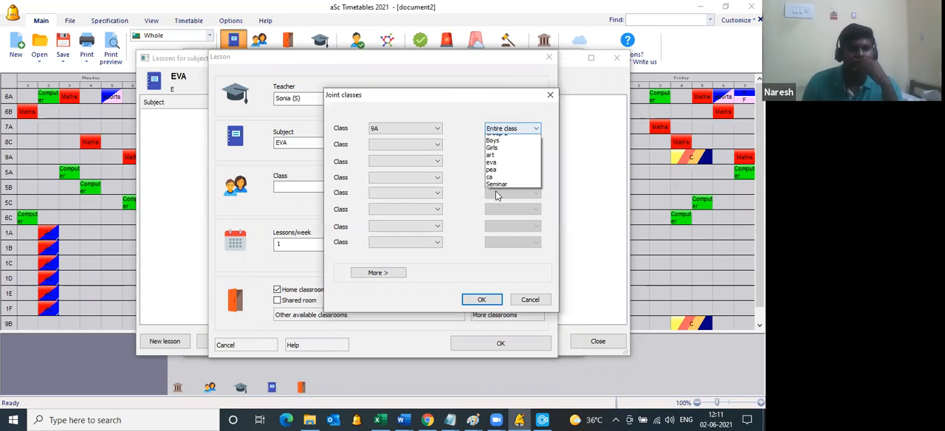
pyautogui.click(421, 145)
pyautogui.click(381, 273)
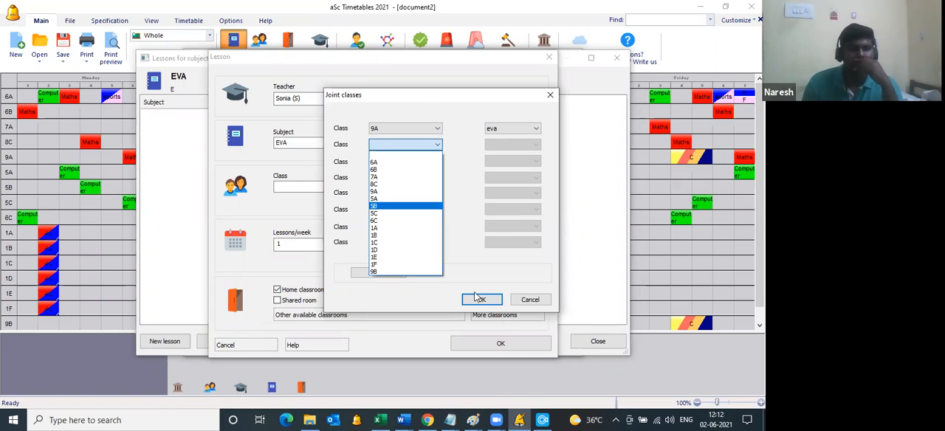
pyautogui.click(482, 299)
pyautogui.click(500, 344)
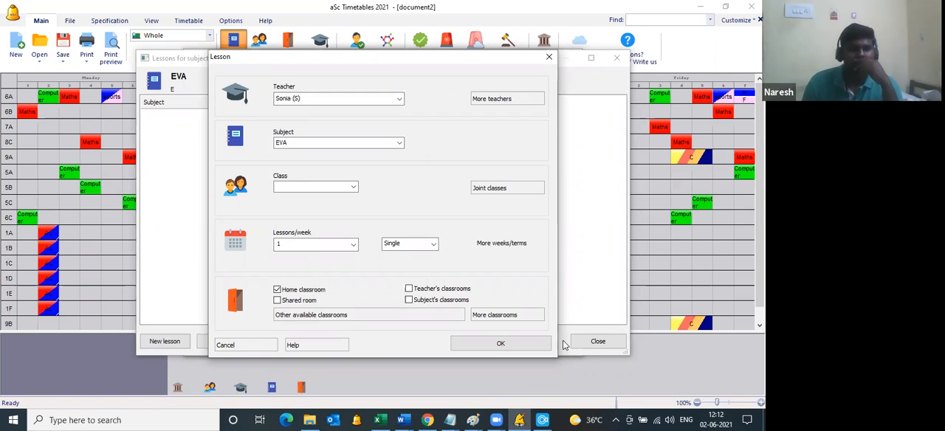
pyautogui.click(576, 338)
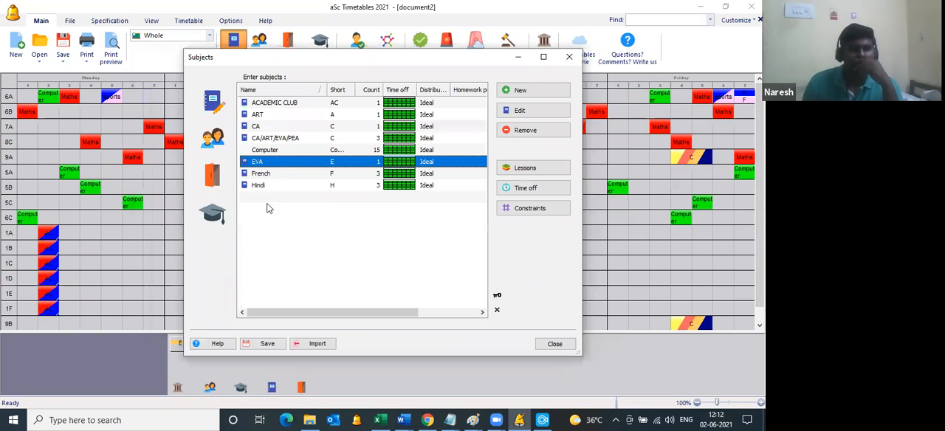
# Step: Start a new lesson for the subject PEA and assign the eighth teacher in the list to it
pyautogui.doubleClick(269, 211)
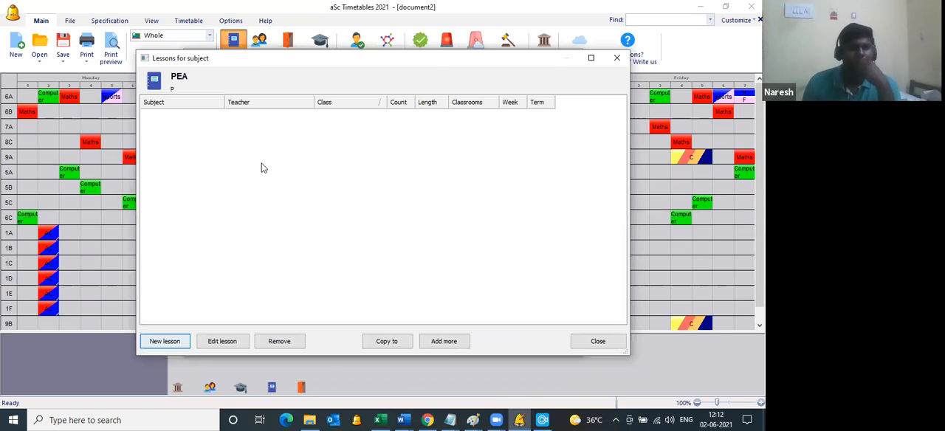
pyautogui.press('Return')
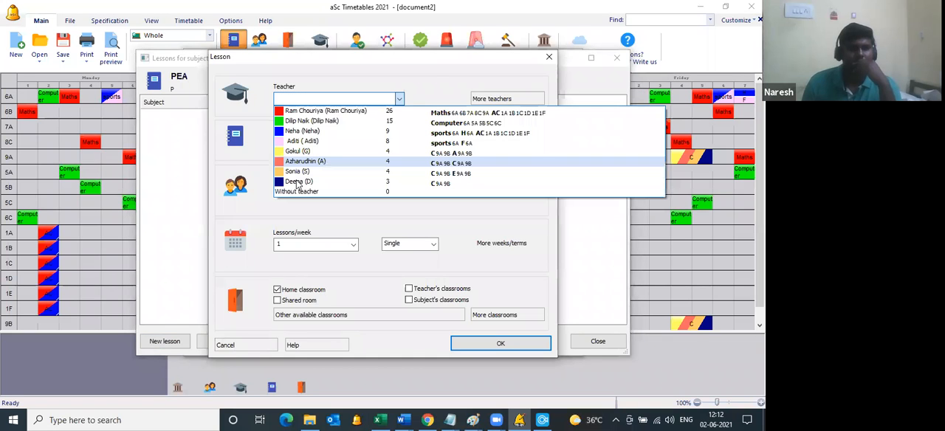
pyautogui.click(404, 183)
# Step: Set the PEA lesson's joint classes to the pea groups of 9A and 9B, save it, and close the lesson and subject lists
pyautogui.click(486, 189)
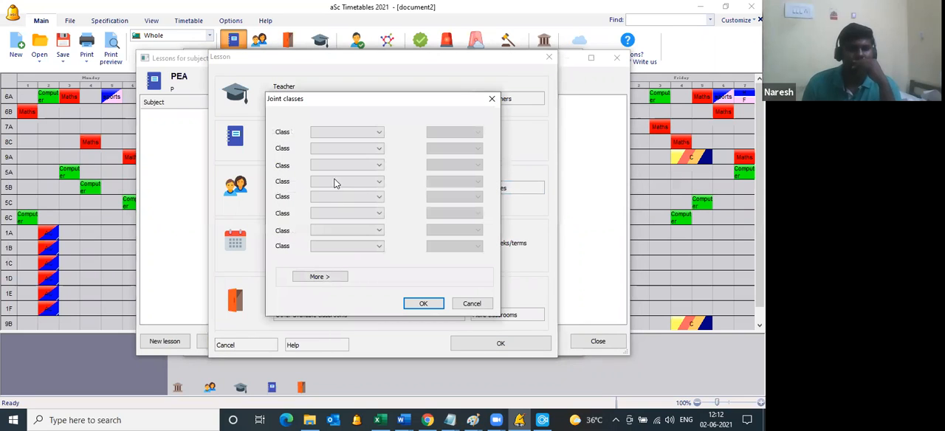
pyautogui.click(353, 133)
pyautogui.click(335, 184)
pyautogui.click(454, 132)
pyautogui.click(452, 201)
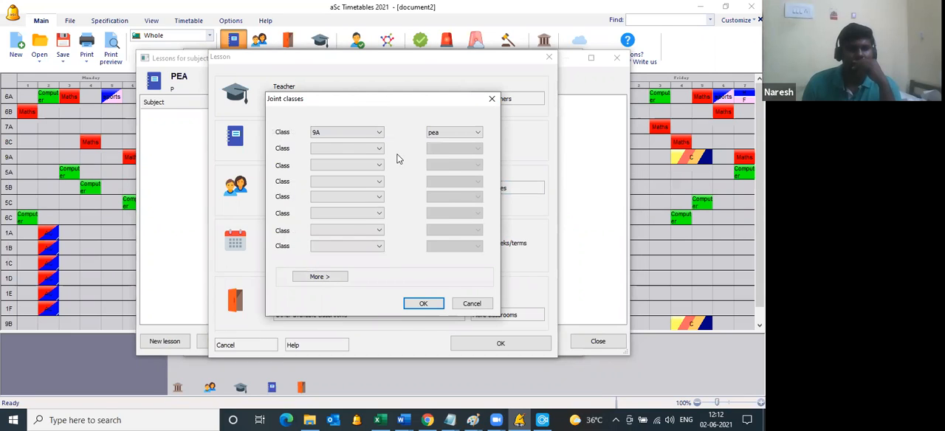
pyautogui.click(466, 304)
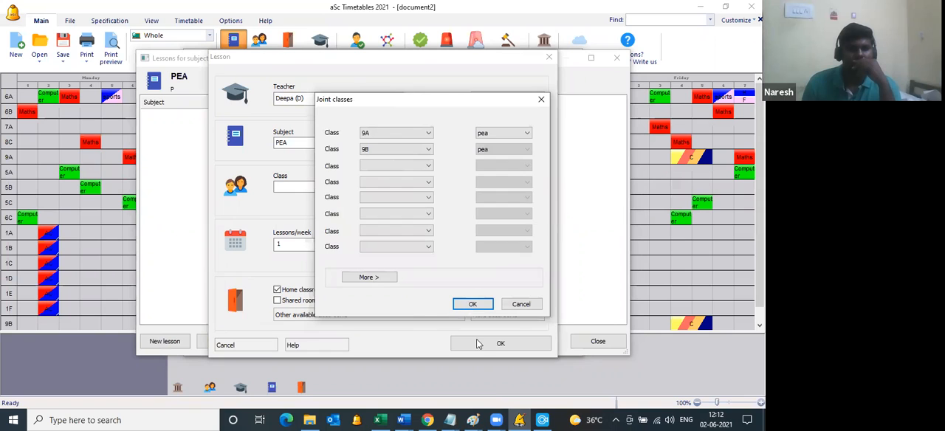
pyautogui.press('Return')
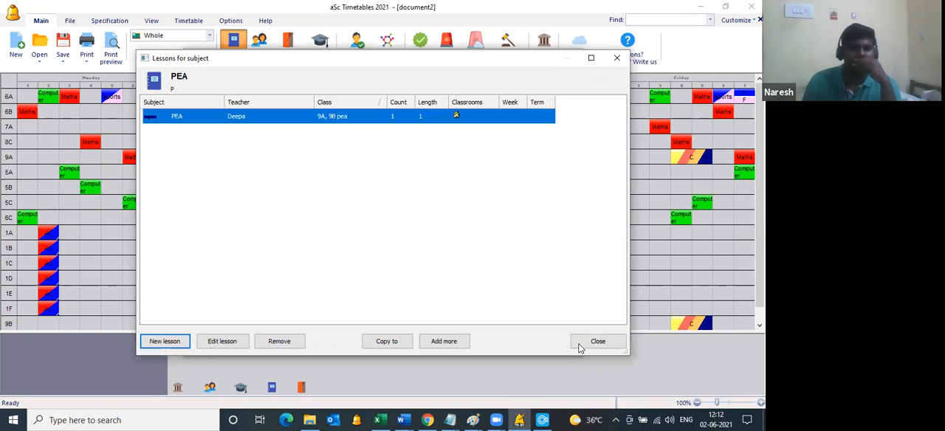
pyautogui.click(572, 344)
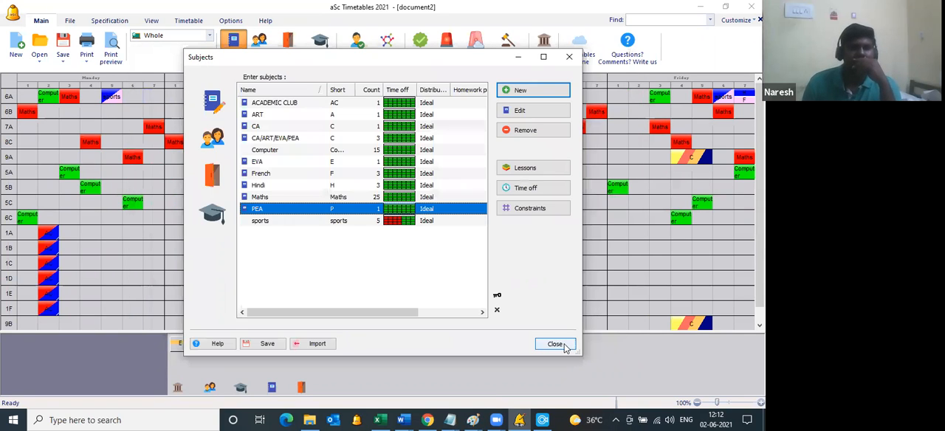
pyautogui.press('Escape')
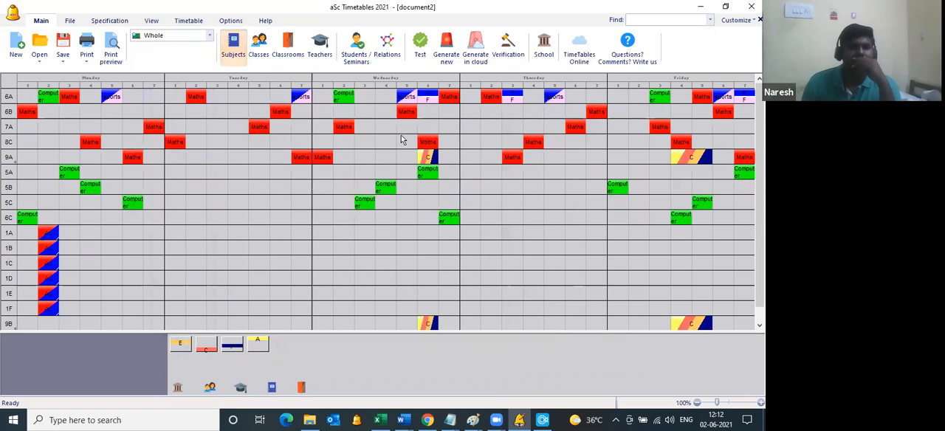
# Step: Add a card relationship for all classes requiring the EVA, CA, PEA and ART lessons of their groups to start at the same time
pyautogui.click(387, 58)
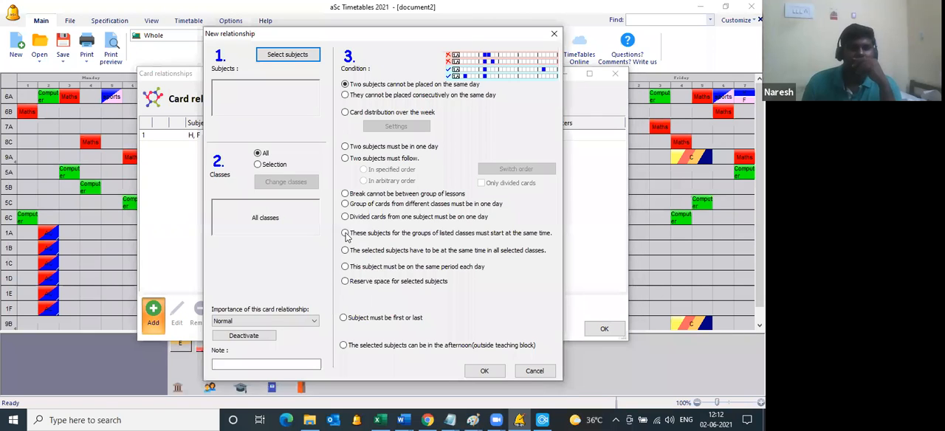
pyautogui.click(345, 233)
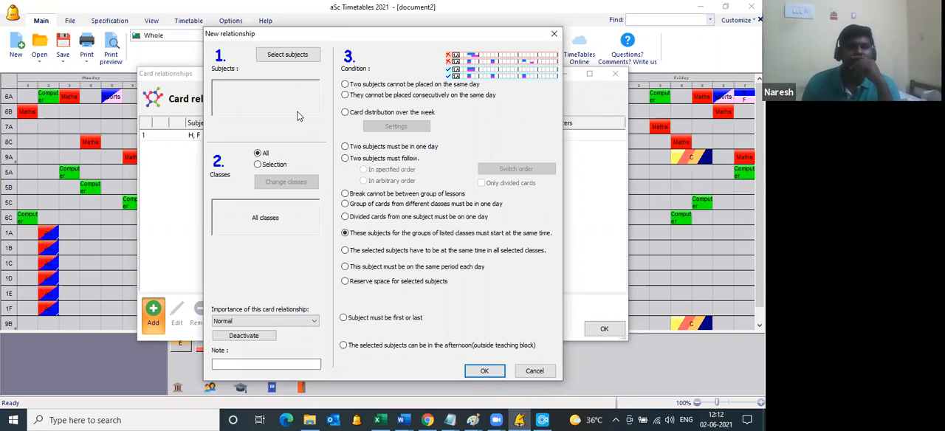
pyautogui.click(294, 56)
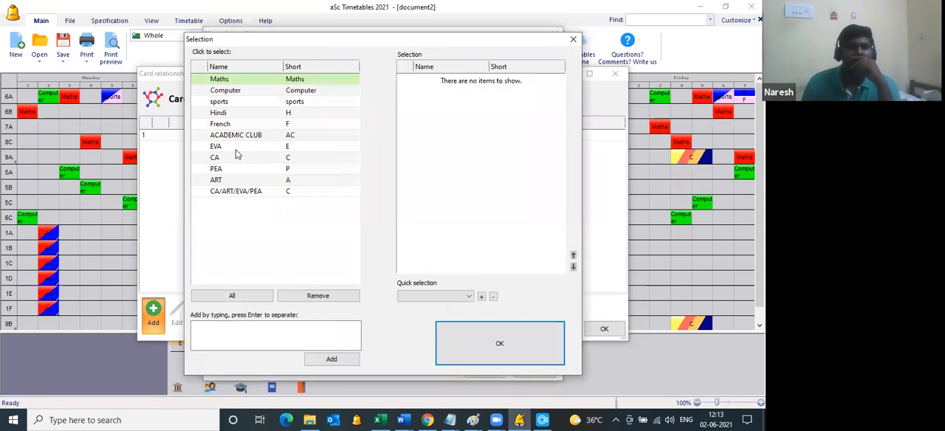
pyautogui.click(231, 147)
pyautogui.click(231, 158)
pyautogui.click(229, 169)
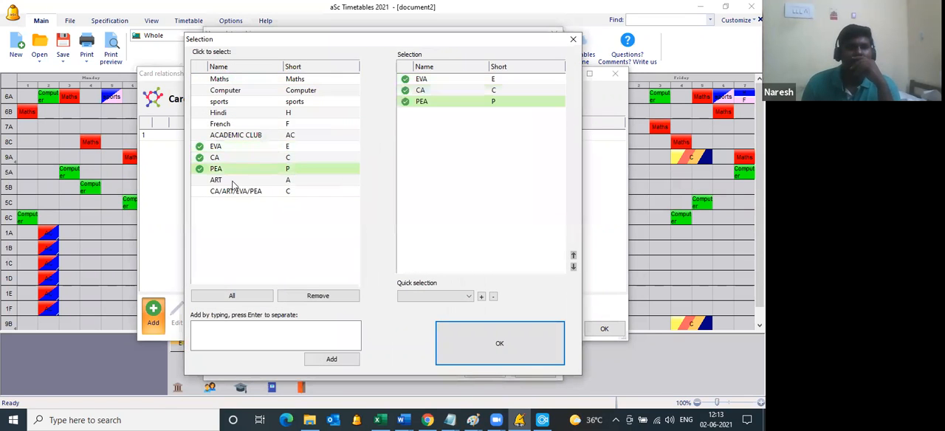
pyautogui.click(229, 180)
pyautogui.click(513, 345)
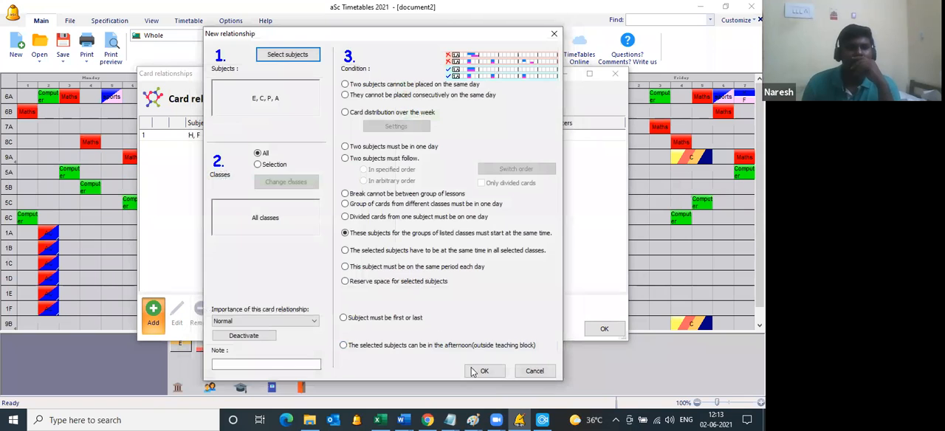
pyautogui.click(476, 371)
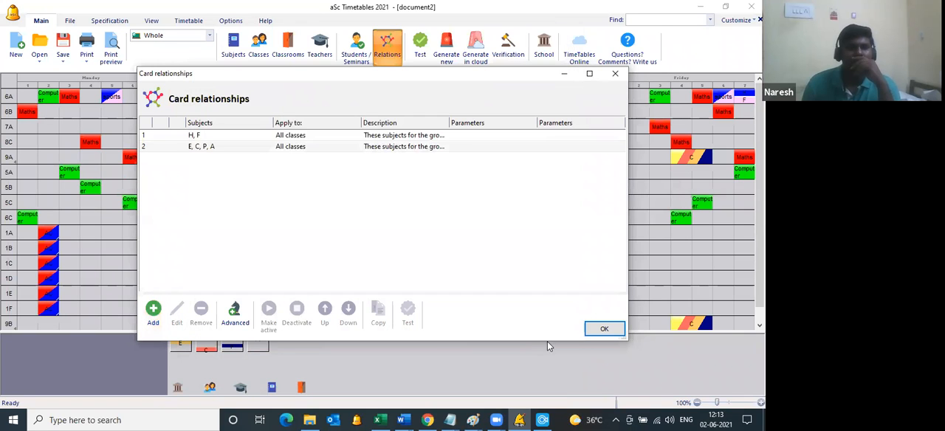
pyautogui.click(588, 332)
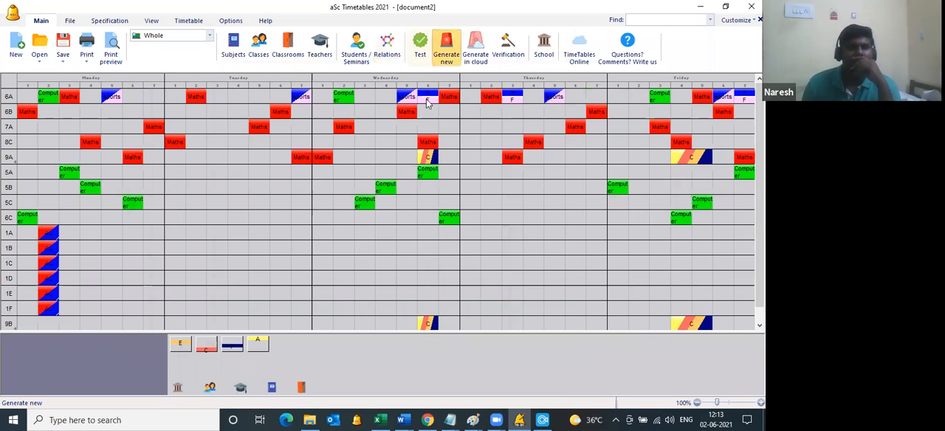
# Step: Generate the whole timetable anew at normal complexity with constraint relaxation allowed
pyautogui.click(447, 49)
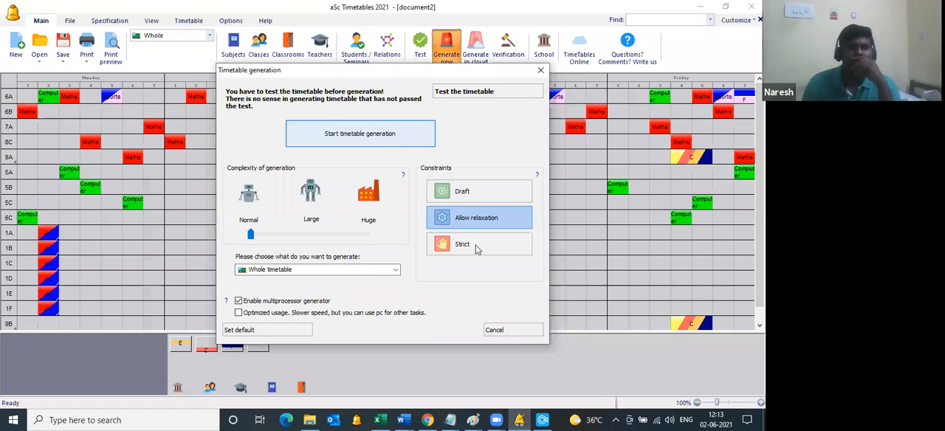
pyautogui.click(393, 142)
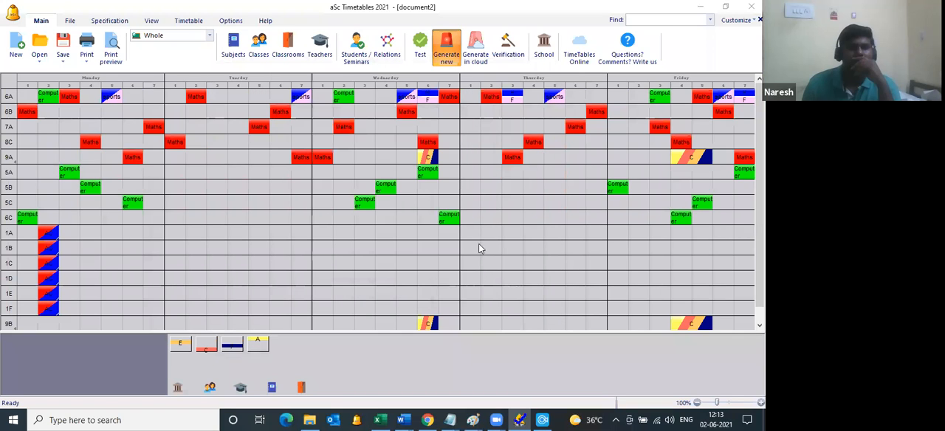
# Step: Preview the timetable report for each class and examine 9A's Wednesday sixth-period ART, EVA, PEA and CA group lessons up close
pyautogui.click(112, 51)
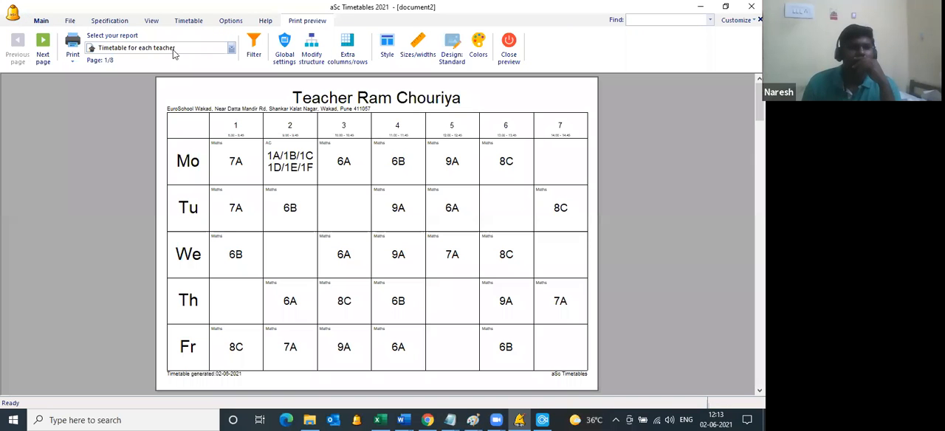
pyautogui.click(166, 47)
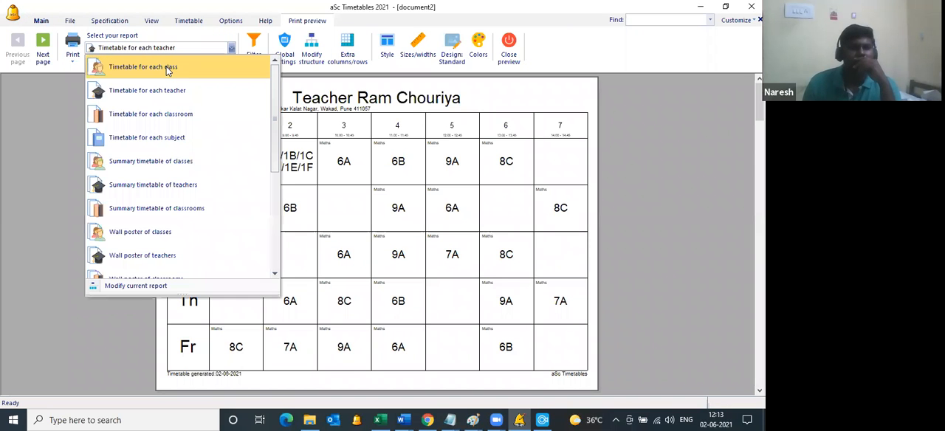
pyautogui.click(166, 65)
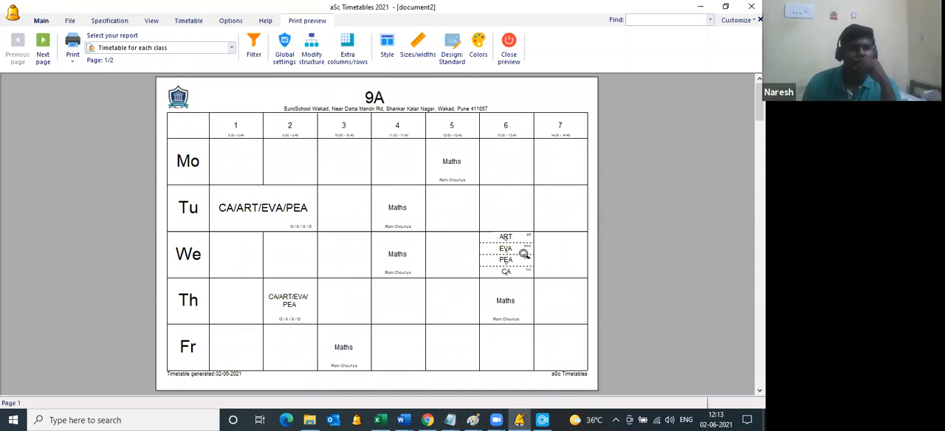
pyautogui.click(537, 225)
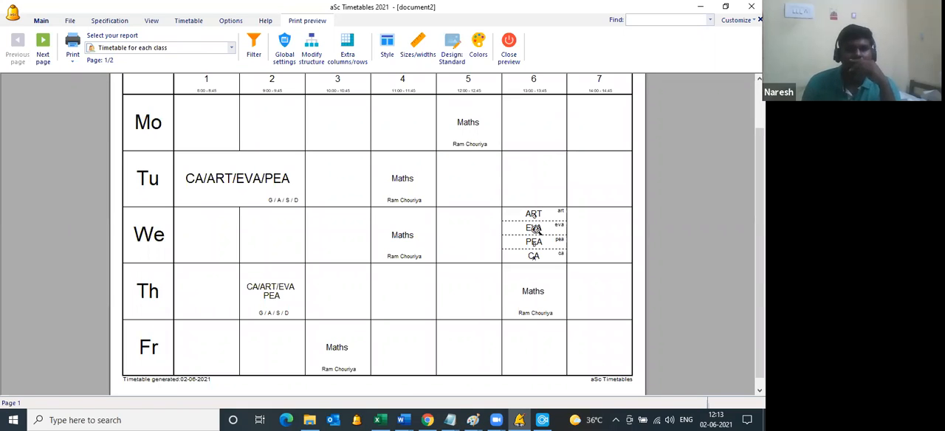
pyautogui.click(540, 226)
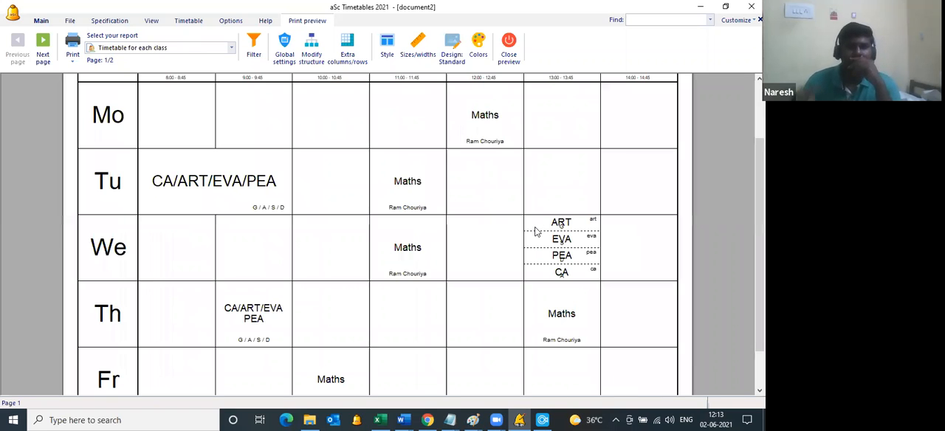
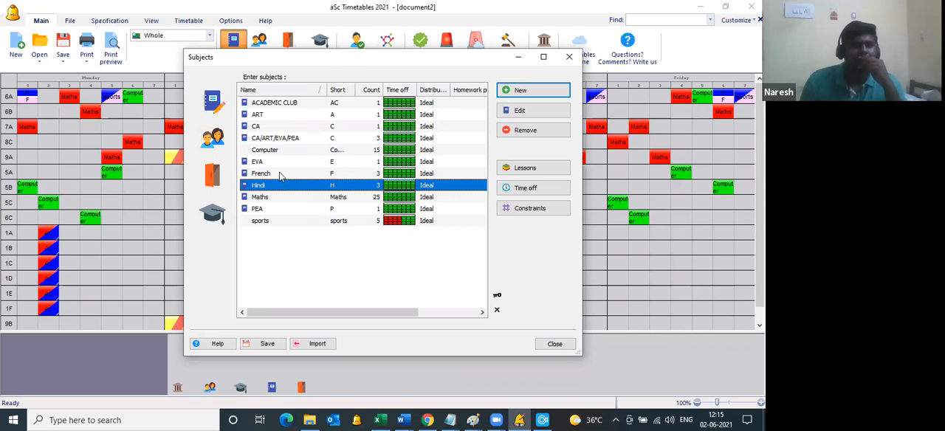
# Step: Review the lessons assigned to the French subject and close the lesson list
pyautogui.click(280, 174)
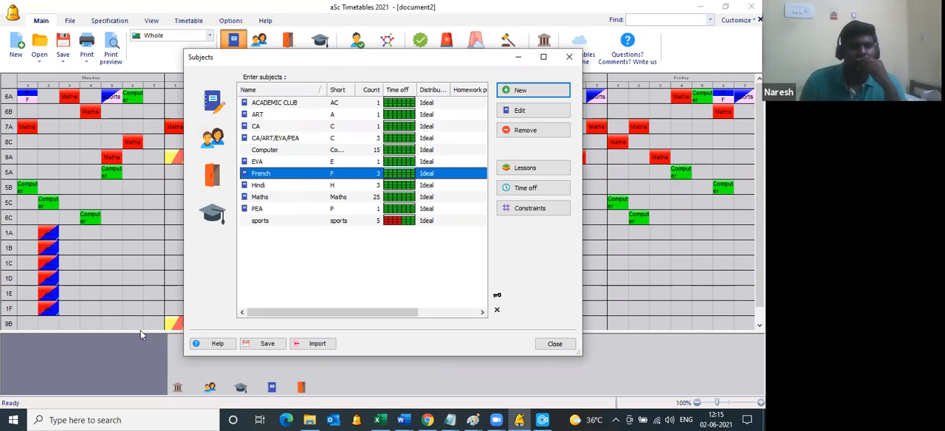
pyautogui.doubleClick(280, 174)
pyautogui.click(481, 113)
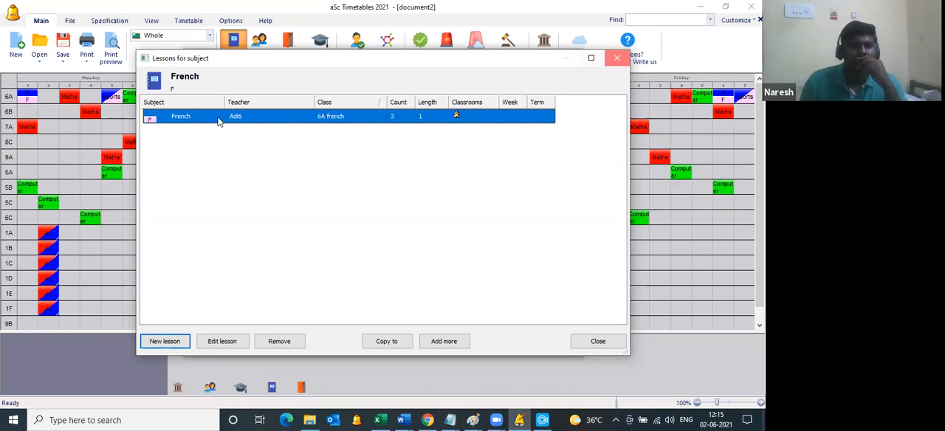
pyautogui.press('Escape')
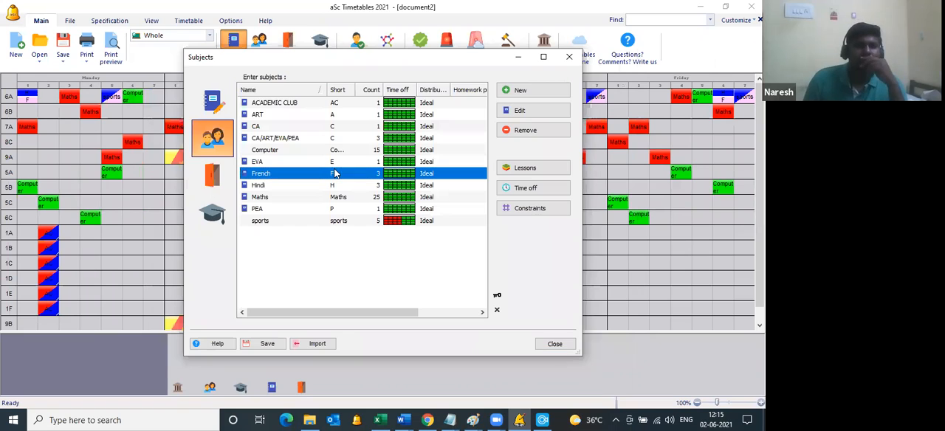
# Step: Check class 6A's divisions for the hindi and french groups, leaving them as defined
pyautogui.click(293, 102)
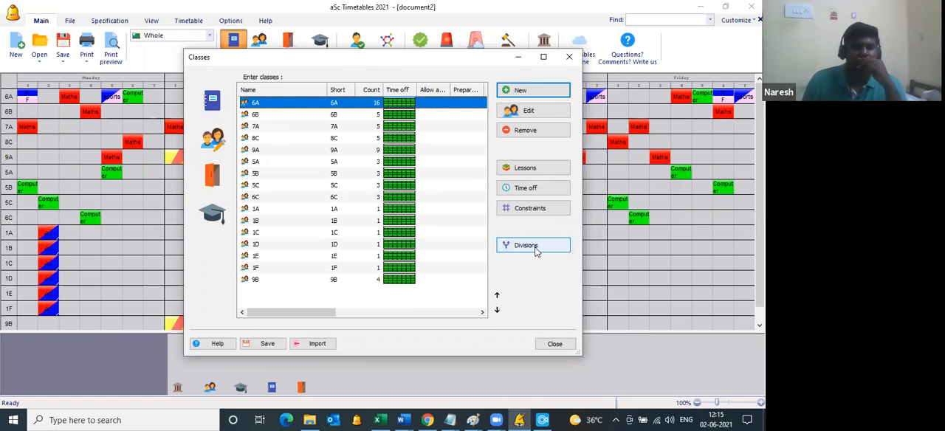
pyautogui.click(534, 249)
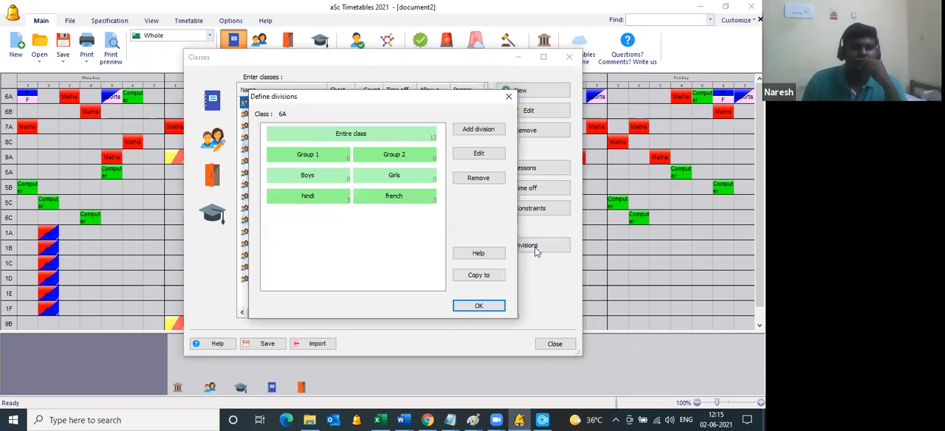
pyautogui.click(399, 200)
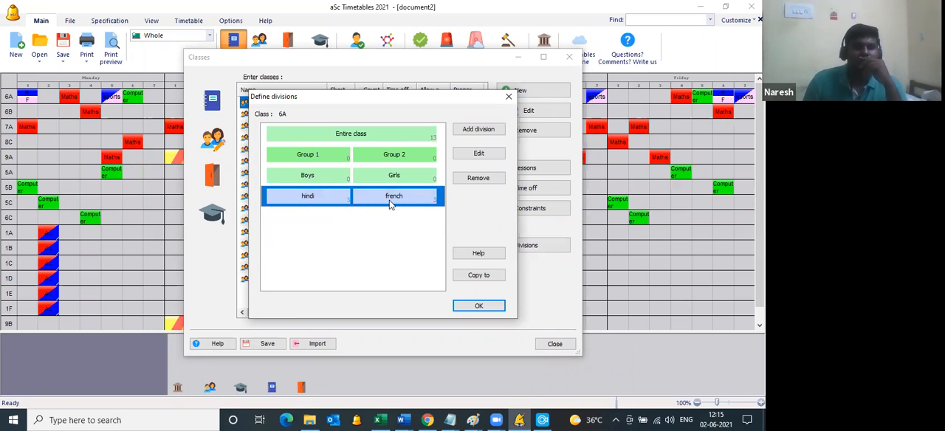
pyautogui.click(478, 306)
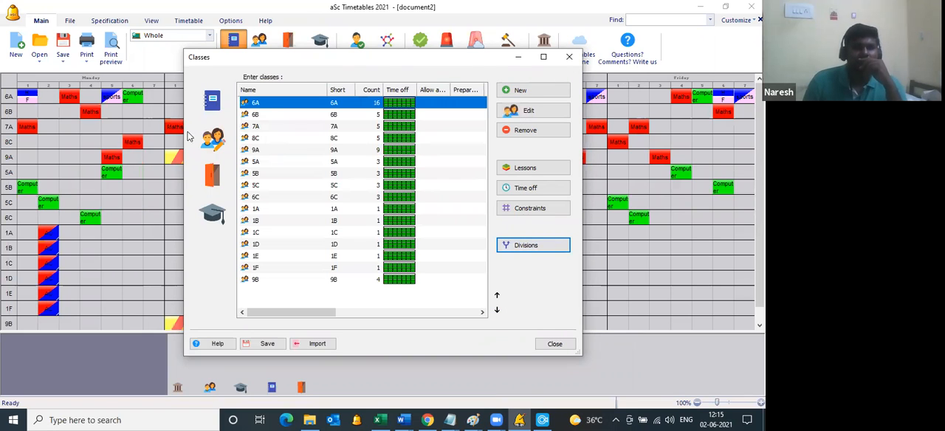
# Step: Inspect the group setting of 6A's French lesson against the available class groups, and close the lesson and its list
pyautogui.click(208, 103)
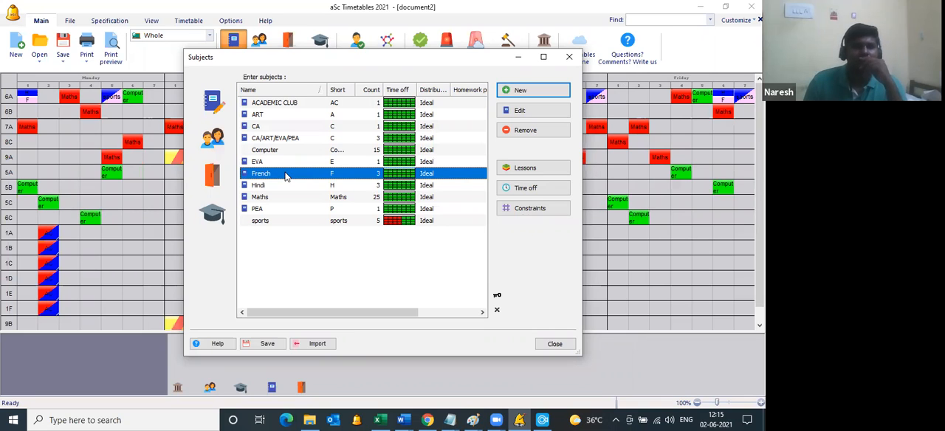
pyautogui.doubleClick(287, 176)
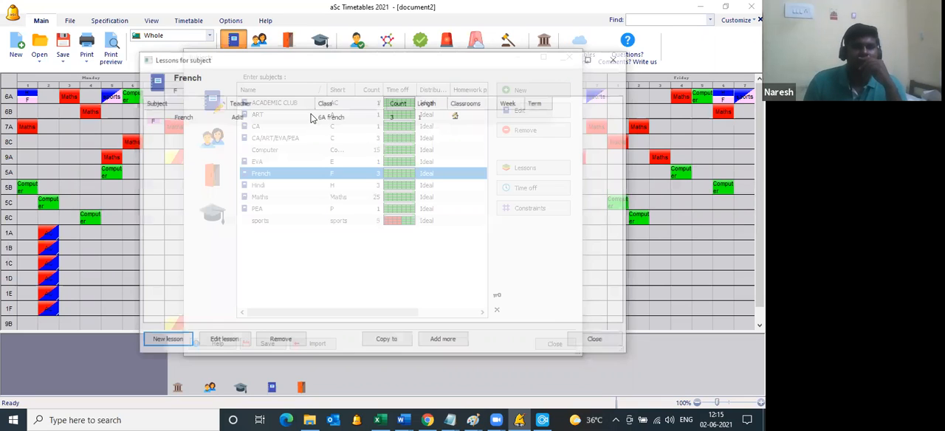
pyautogui.click(310, 118)
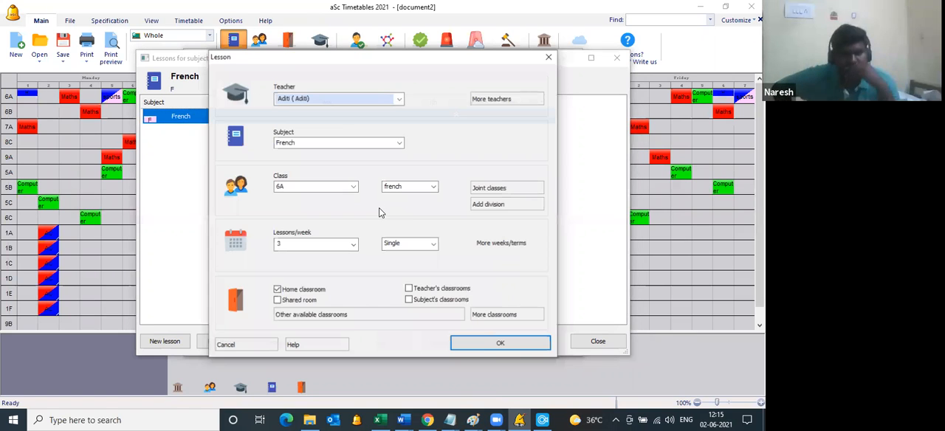
pyautogui.click(422, 187)
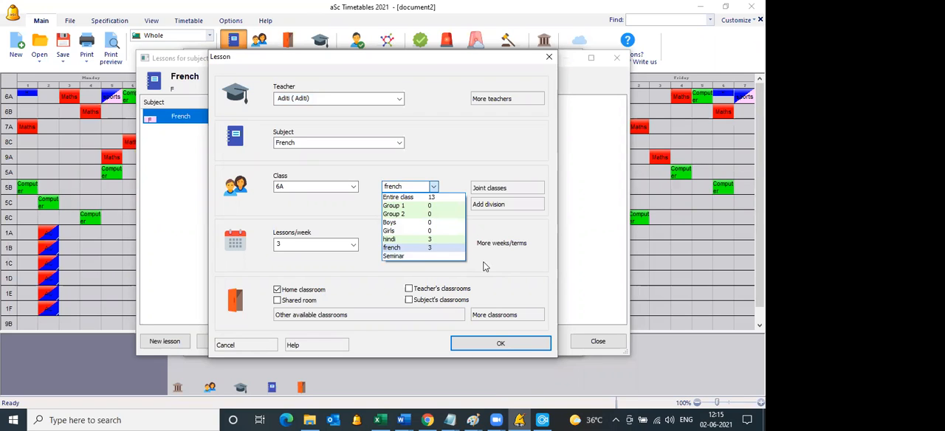
pyautogui.click(508, 345)
pyautogui.click(526, 340)
pyautogui.click(572, 344)
# Step: Review the Hindi subject's lesson list, closing it and the subject list
pyautogui.doubleClick(278, 183)
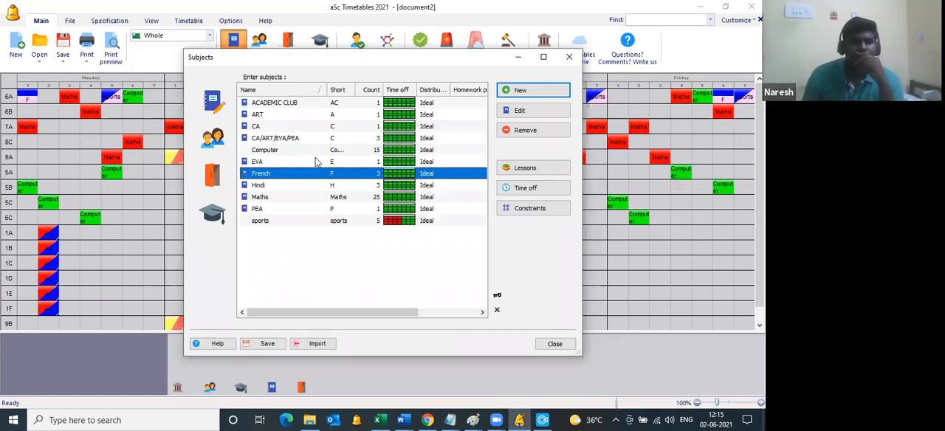
pyautogui.click(338, 119)
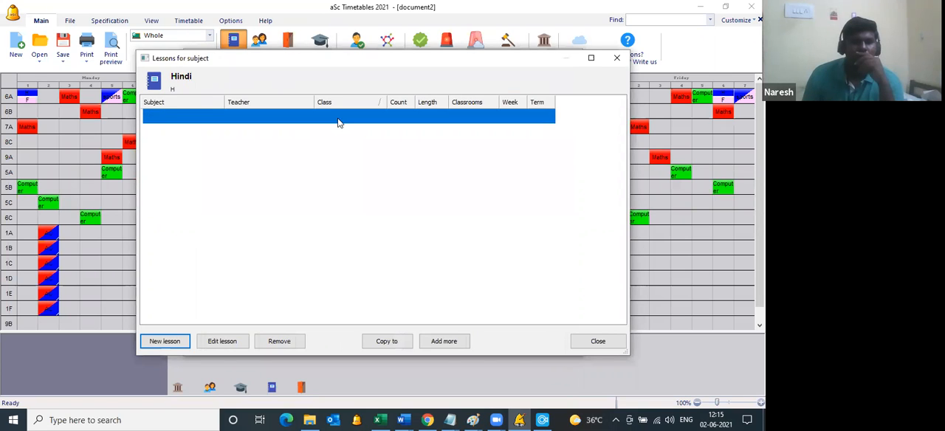
pyautogui.click(573, 345)
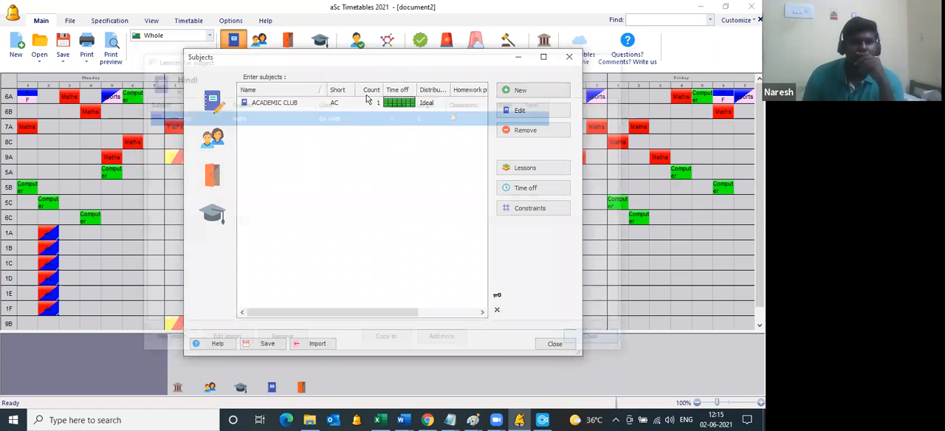
pyautogui.press('Escape')
# Step: Review the card relationships for the Hindi/French and EVA/CA/PEA/ART subject groups
pyautogui.click(387, 42)
pyautogui.moveTo(448, 123); pyautogui.dragTo(521, 126)
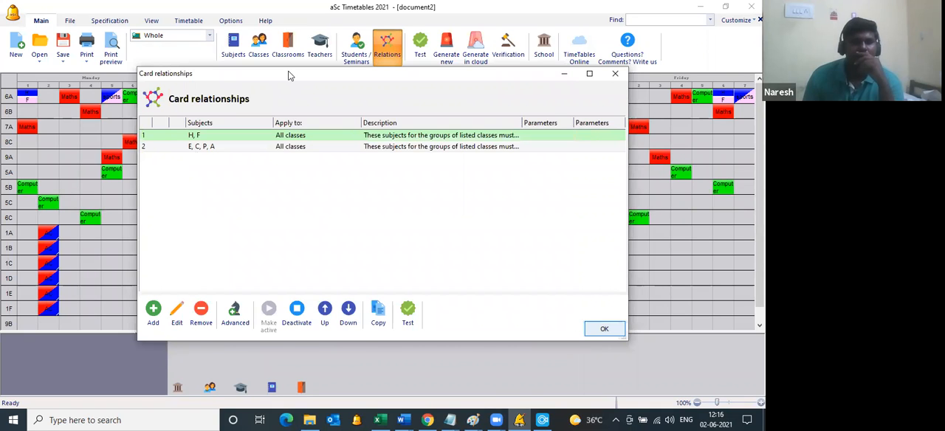
pyautogui.click(591, 331)
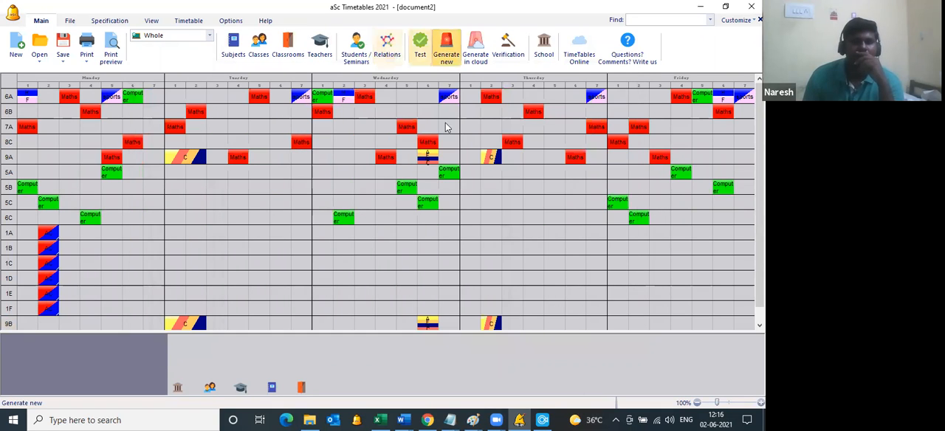
# Step: Generate the whole timetable anew twice at normal complexity with constraint relaxation allowed
pyautogui.click(414, 131)
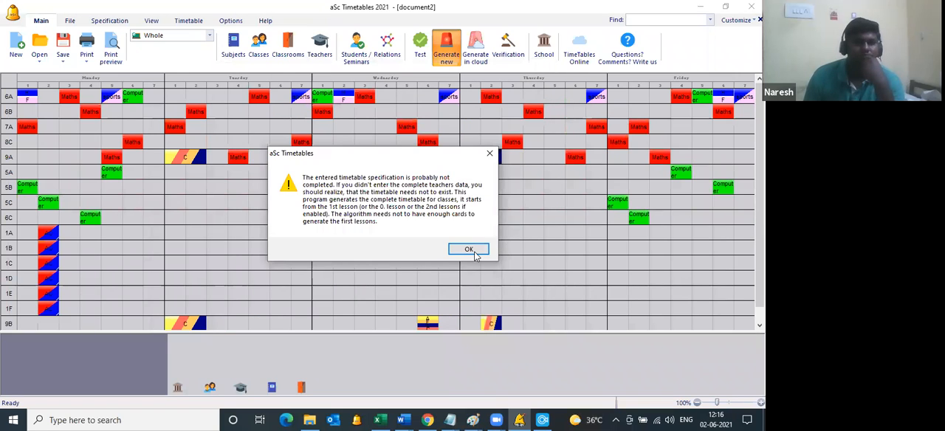
pyautogui.click(473, 254)
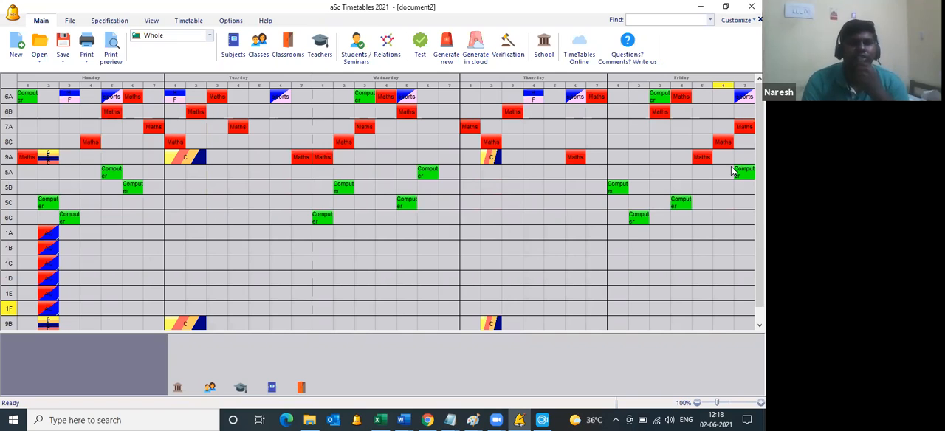
pyautogui.click(445, 59)
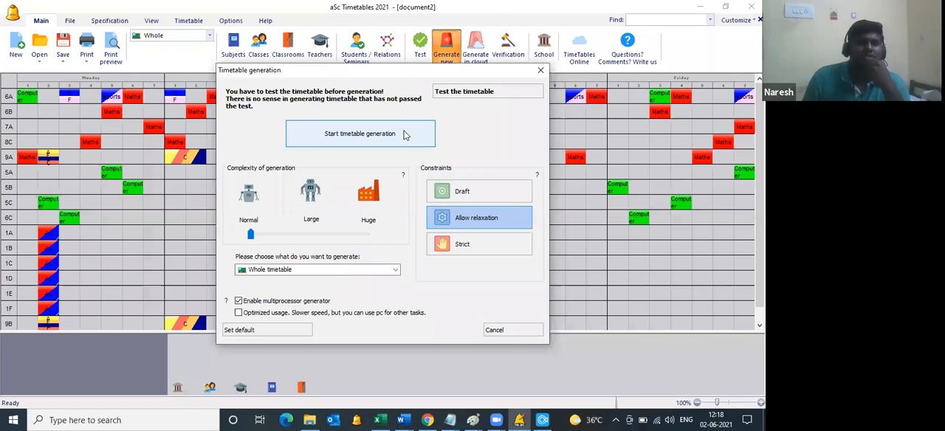
pyautogui.click(403, 134)
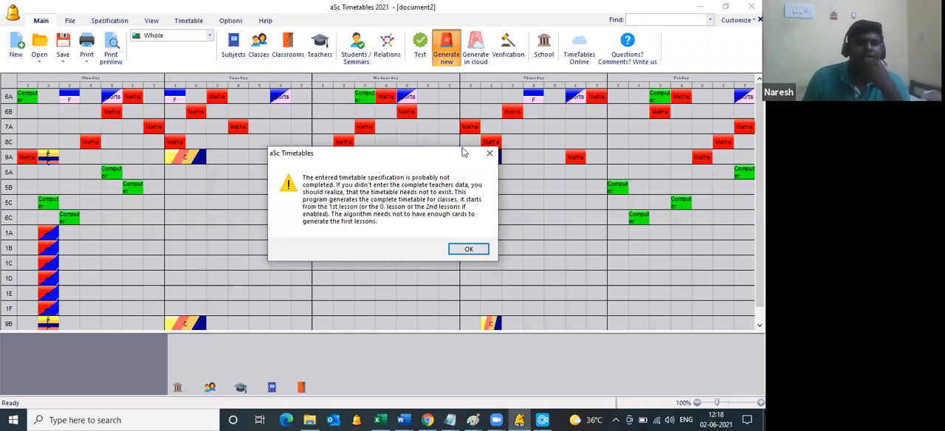
pyautogui.press('Return')
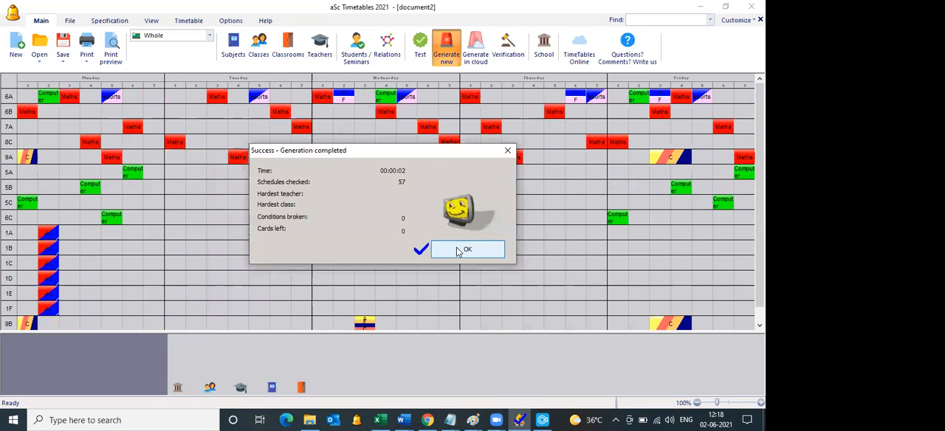
pyautogui.press('Return')
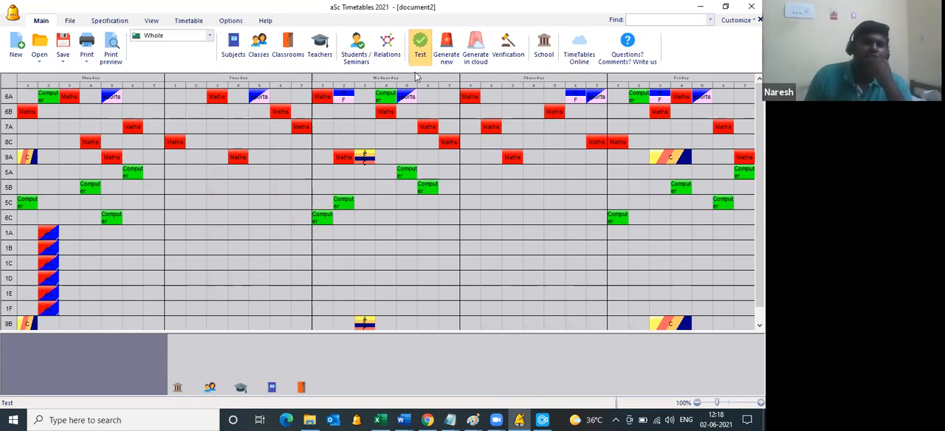
# Step: Test the timetable with unlocked cards removed and generate the whole timetable at normal complexity with relaxation allowed
pyautogui.click(419, 57)
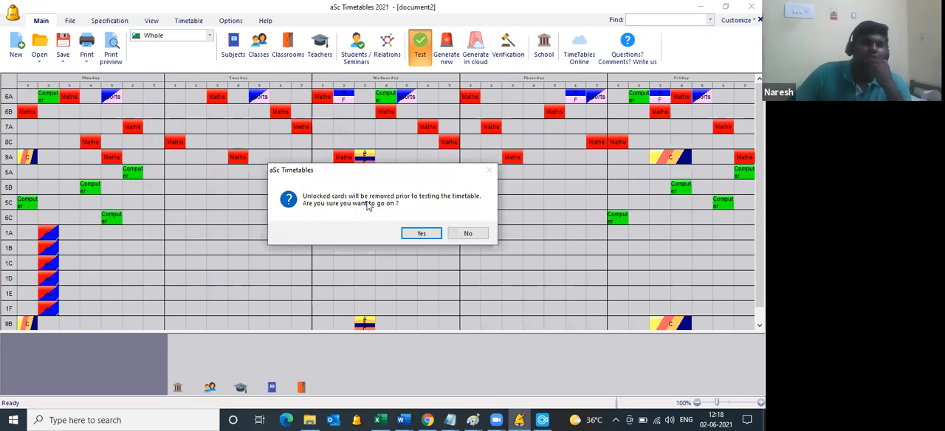
pyautogui.click(422, 234)
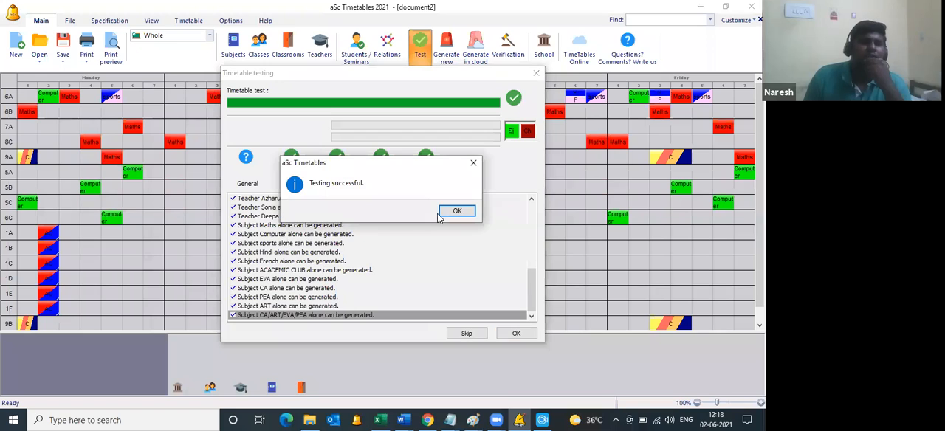
pyautogui.press('Return')
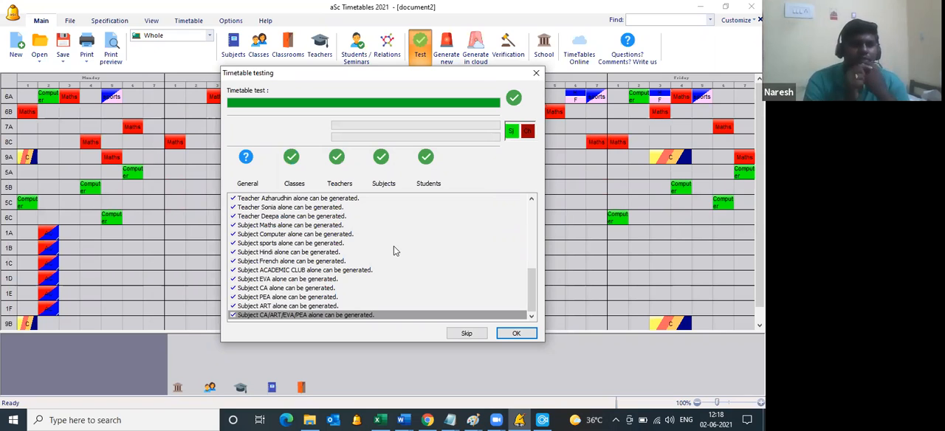
pyautogui.click(518, 334)
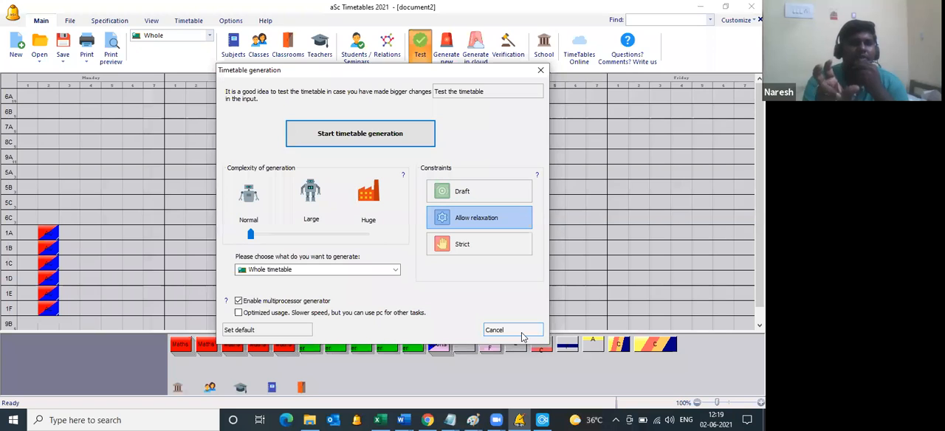
pyautogui.click(402, 135)
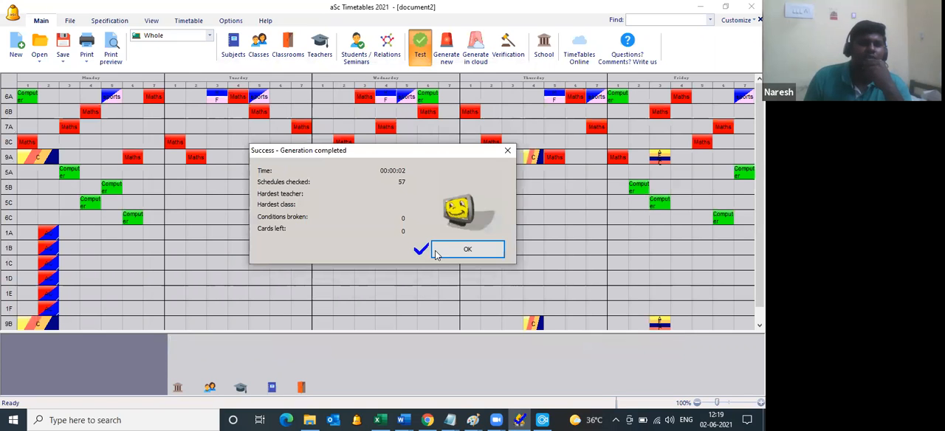
pyautogui.click(445, 254)
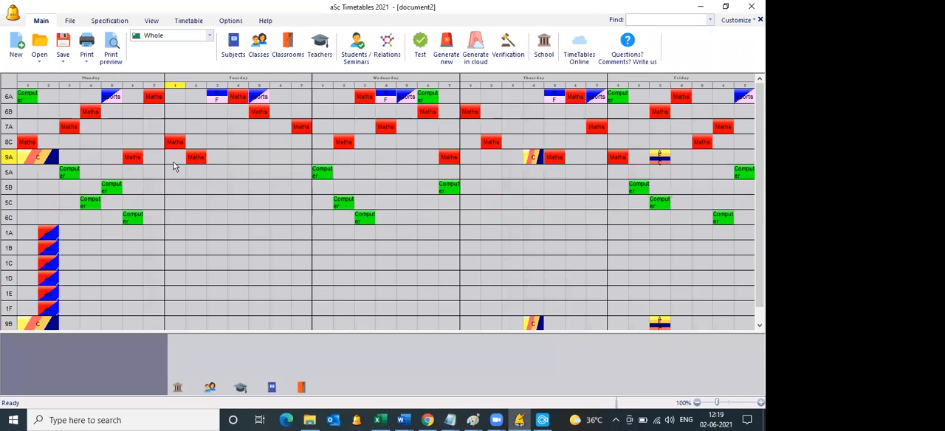
# Step: Look over the class list and the school's basic settings for periods per day, number of days and weekend
pyautogui.click(260, 46)
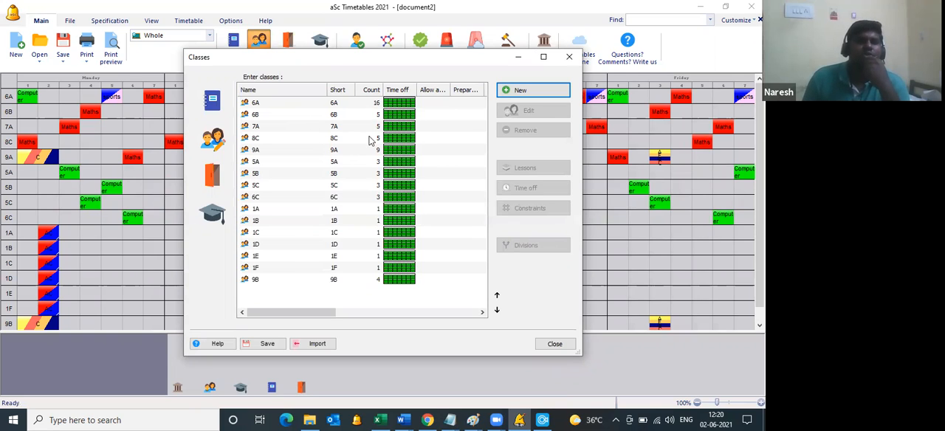
pyautogui.click(569, 60)
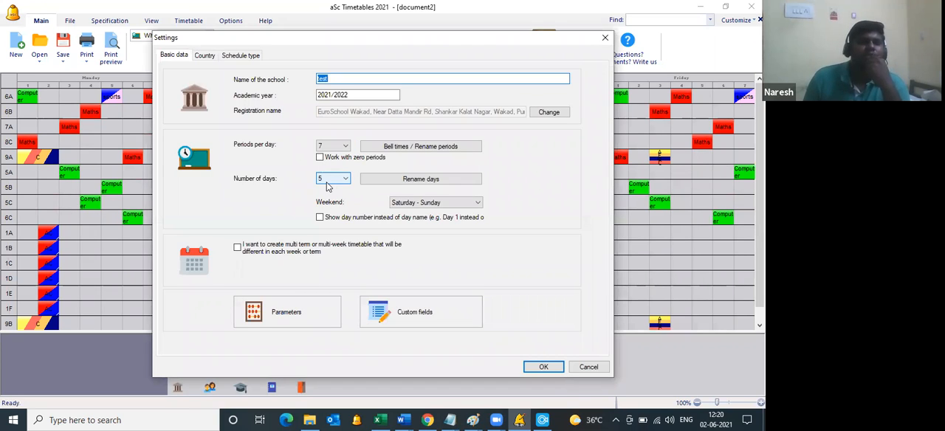
pyautogui.click(539, 368)
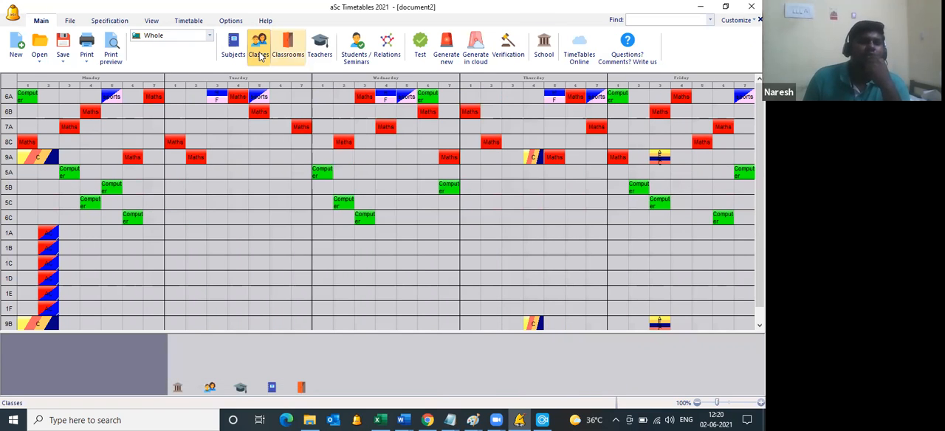
pyautogui.click(259, 57)
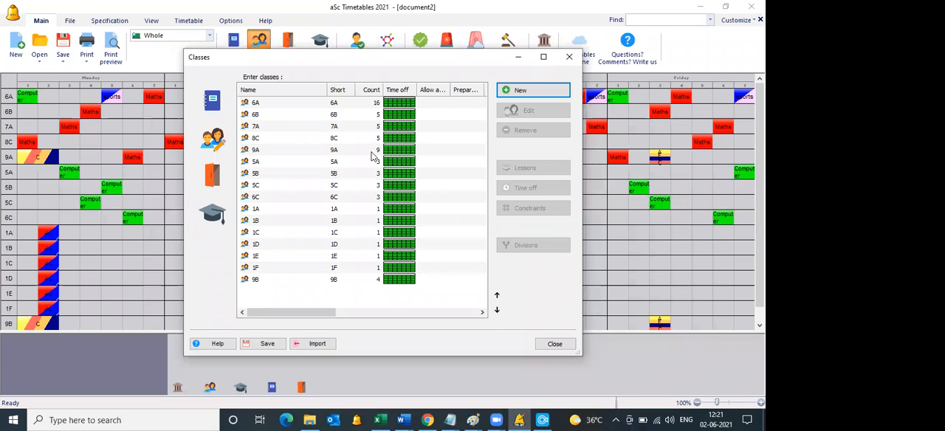
pyautogui.press('Escape')
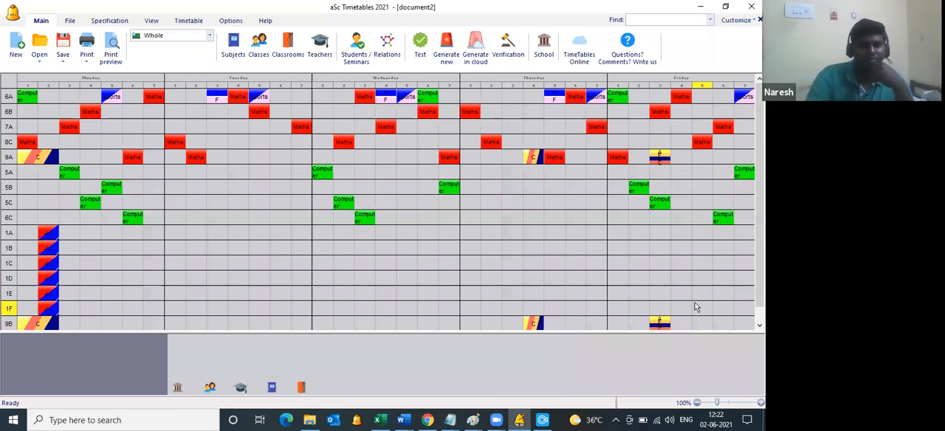
pyautogui.click(65, 61)
pyautogui.click(105, 87)
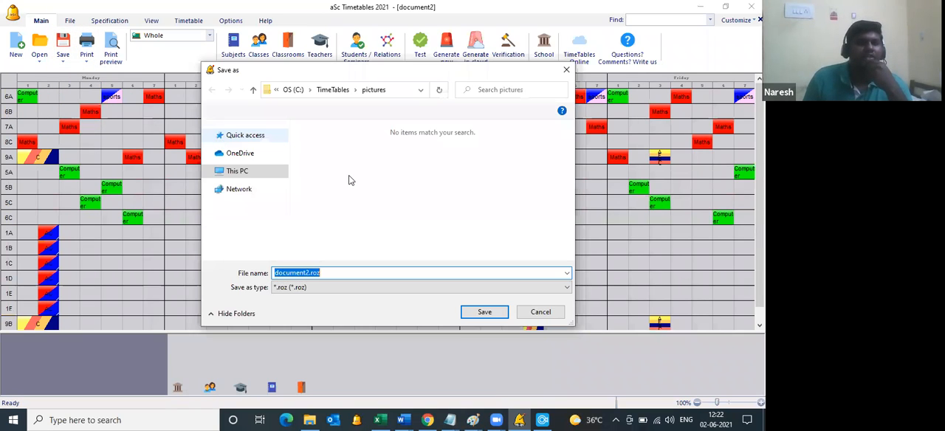
pyautogui.click(331, 274)
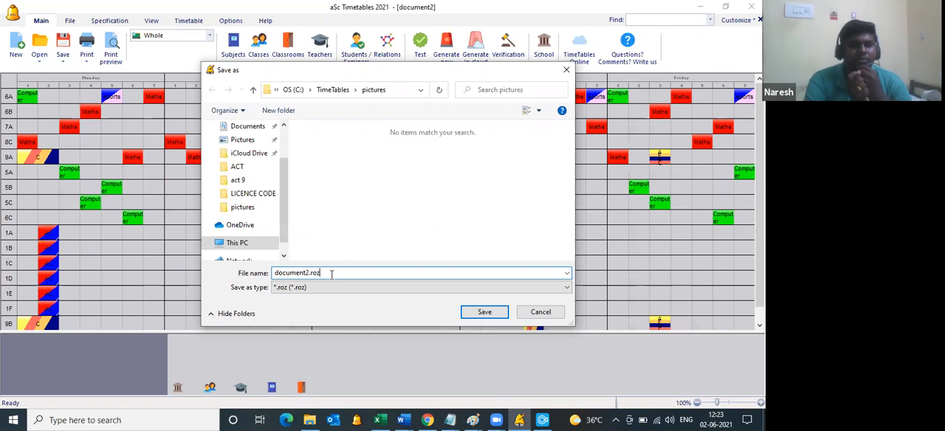
pyautogui.click(541, 313)
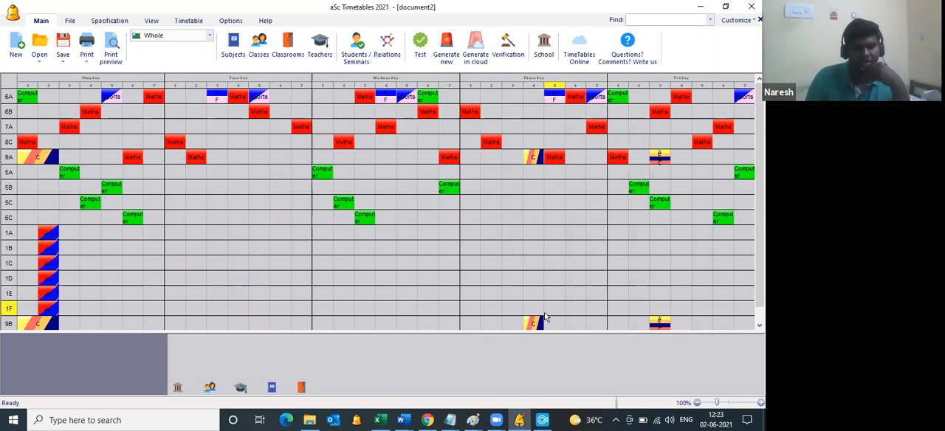
# Step: Switch to aSc Substitution from the desktop and dismiss its notice about the online version
pyautogui.press('super+d')
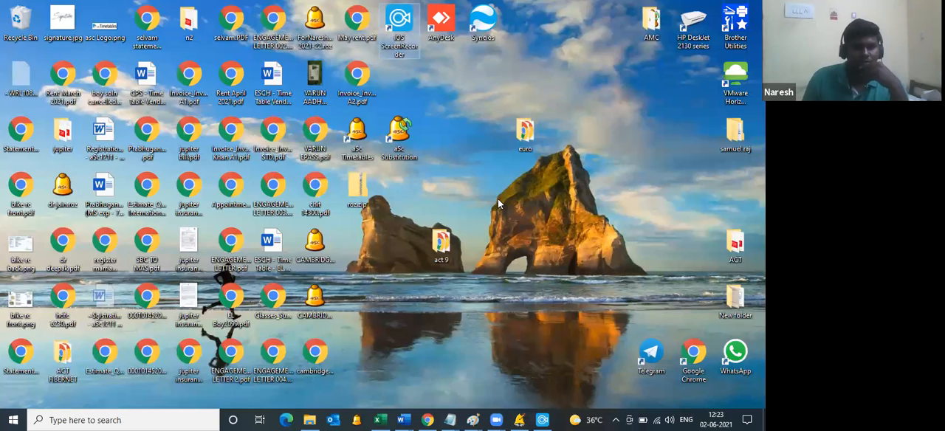
pyautogui.doubleClick(393, 133)
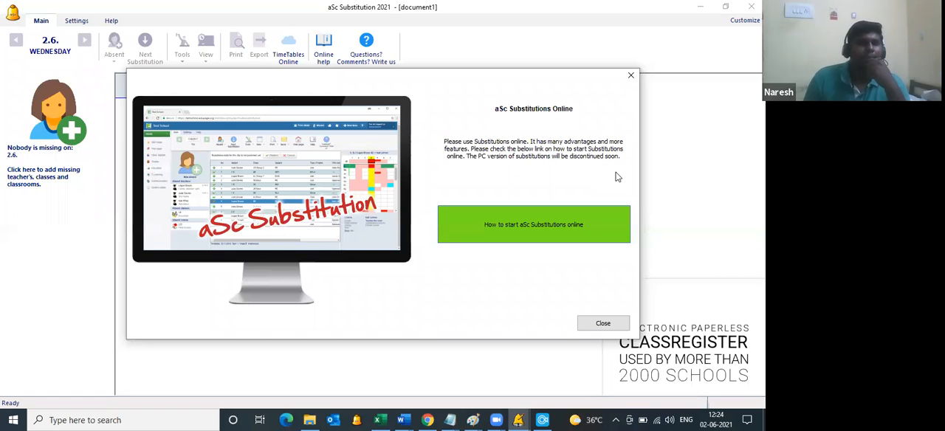
pyautogui.click(631, 77)
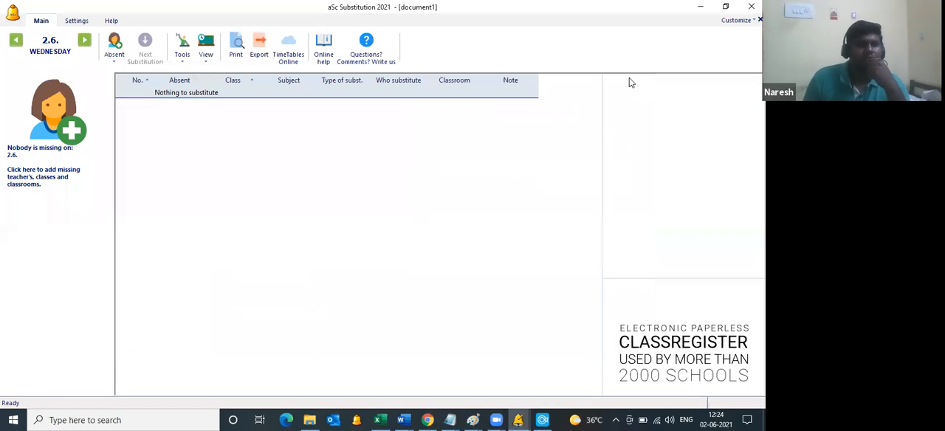
# Step: Check which timetable file is loaded for substitutions and its validity period, and return to the daily substitution view
pyautogui.click(77, 21)
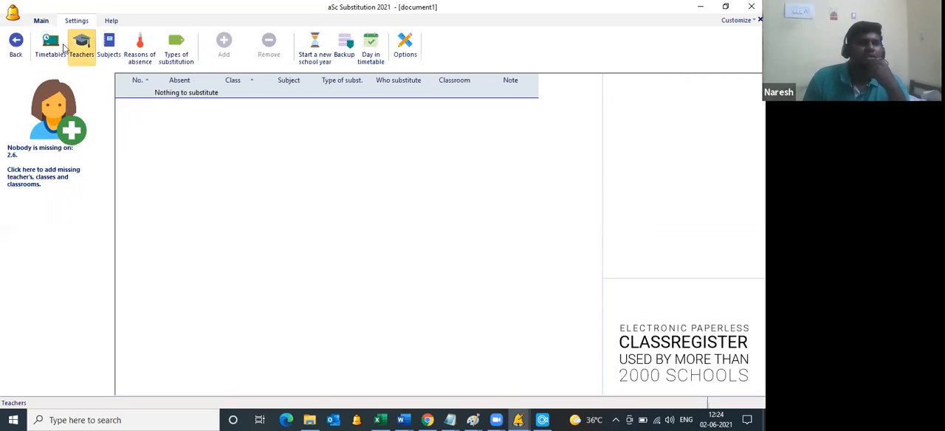
pyautogui.click(56, 48)
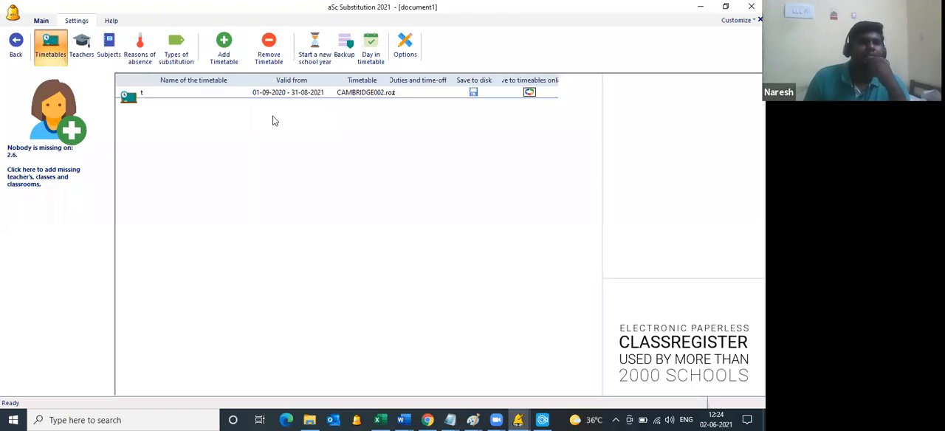
pyautogui.click(42, 22)
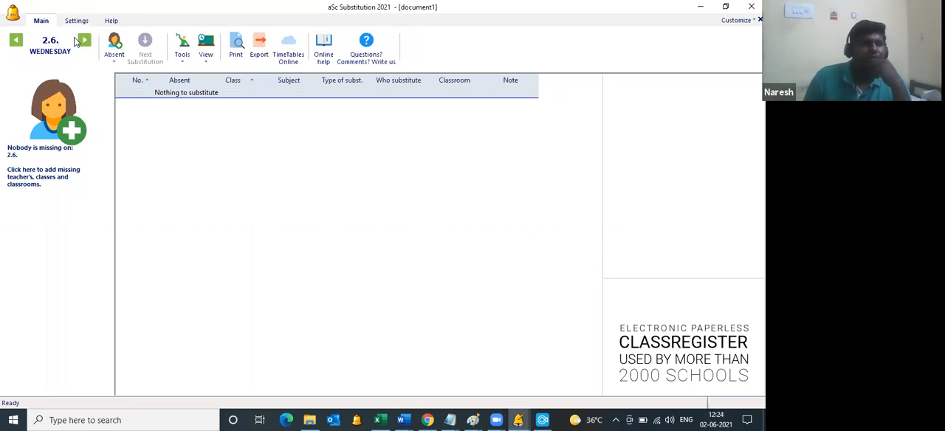
# Step: Record an entire-day absence with unknown reason on Thursday 3.6. for the third teacher in the list
pyautogui.click(85, 40)
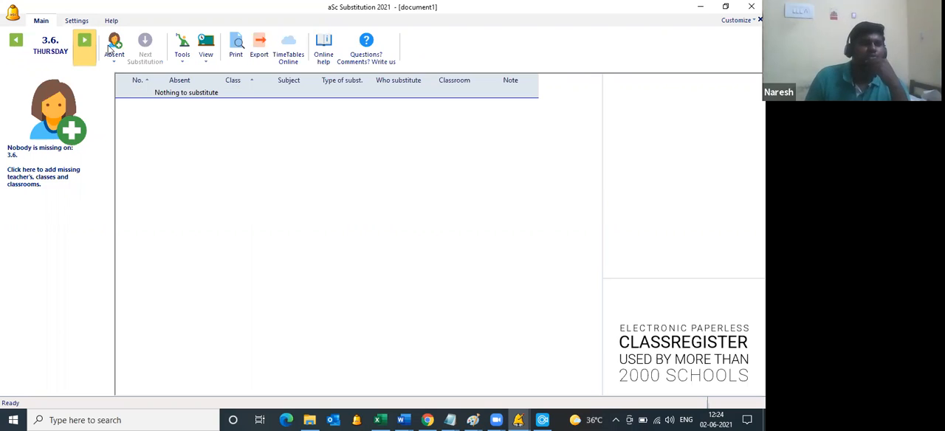
pyautogui.click(111, 48)
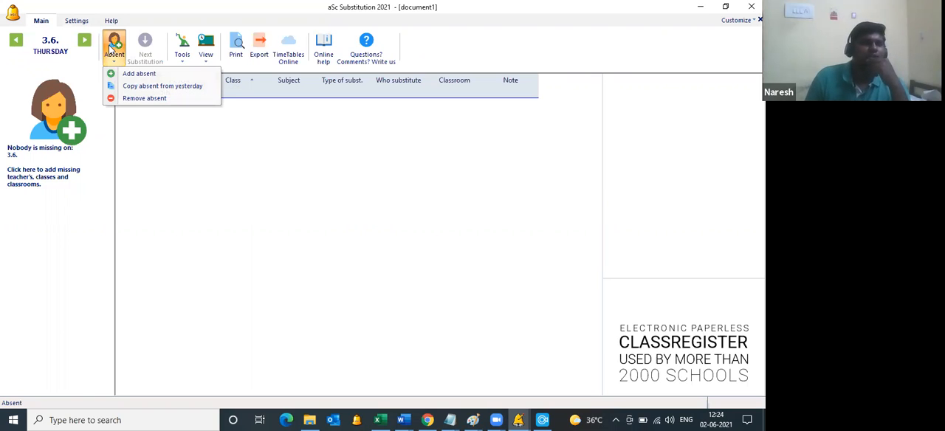
pyautogui.click(124, 73)
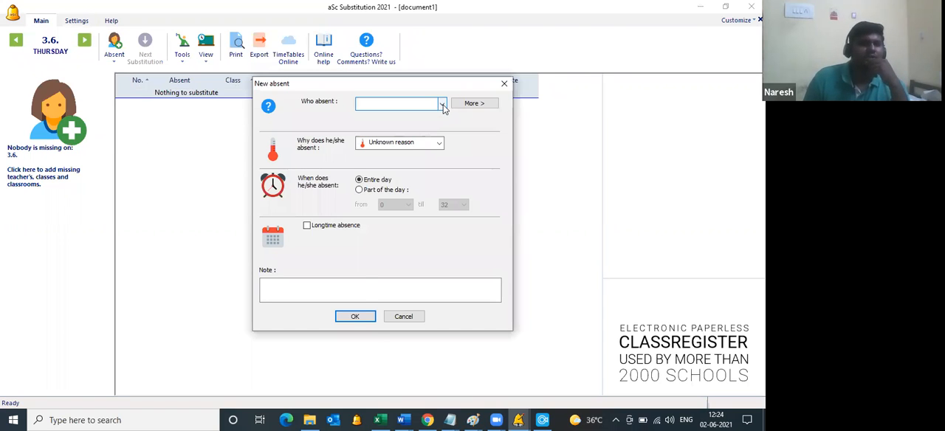
pyautogui.click(442, 105)
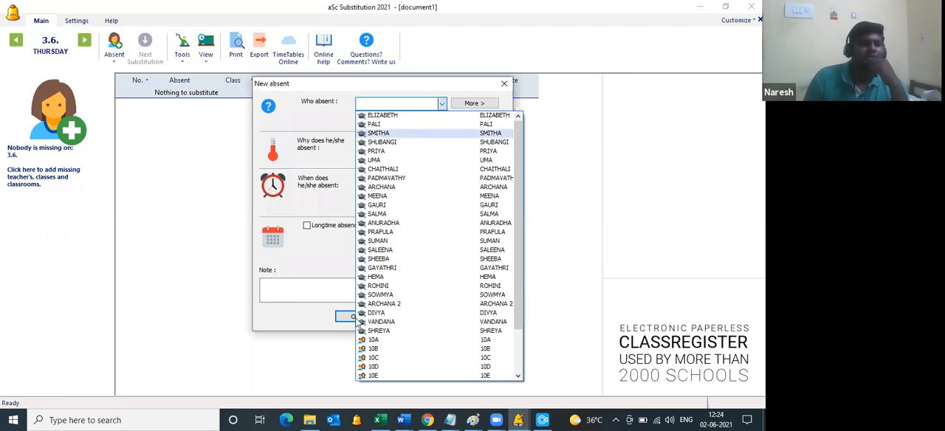
pyautogui.click(357, 317)
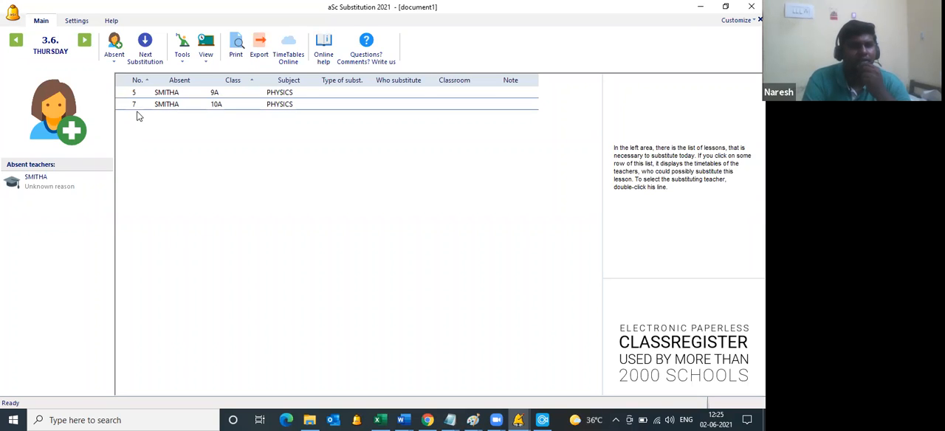
# Step: Generate substitutions for only the empty lessons of the teacher absent on Thursday 3.6
pyautogui.click(188, 62)
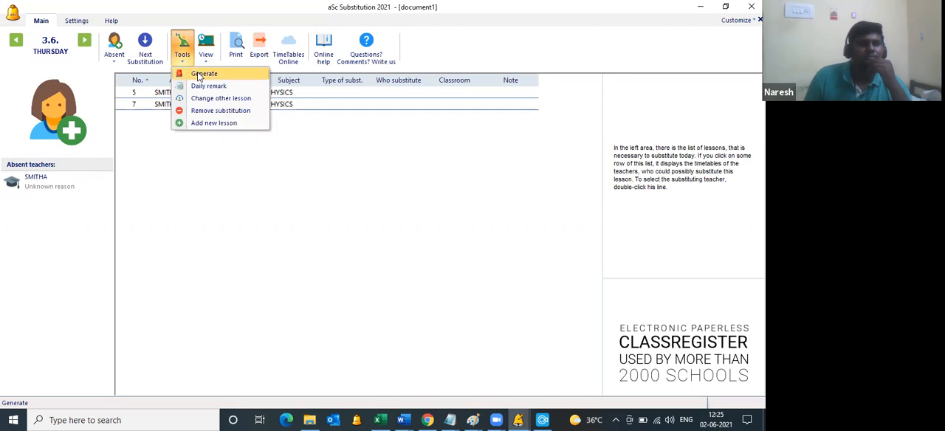
pyautogui.click(198, 76)
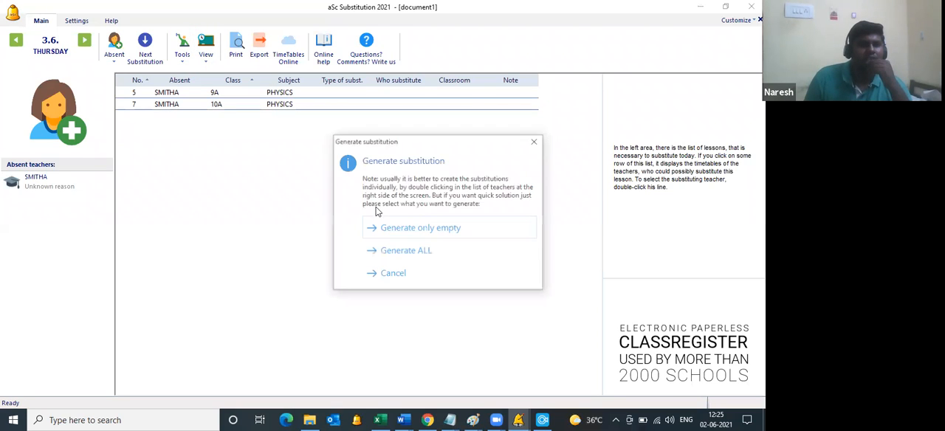
pyautogui.click(405, 228)
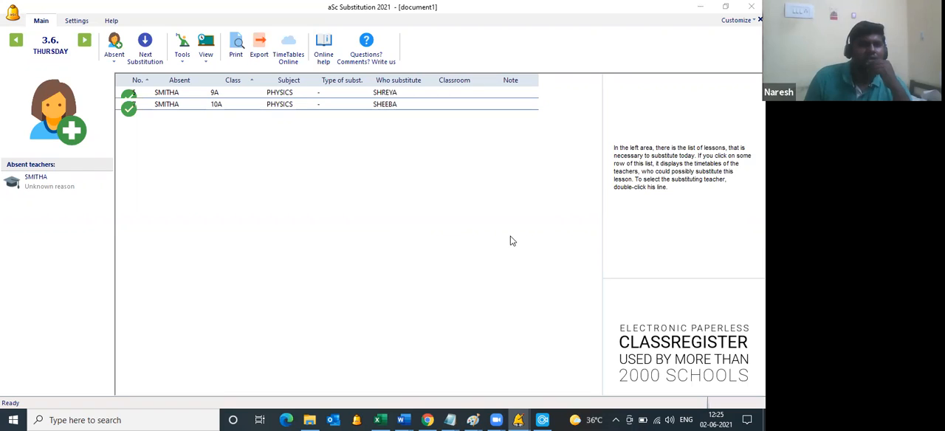
pyautogui.press('Return')
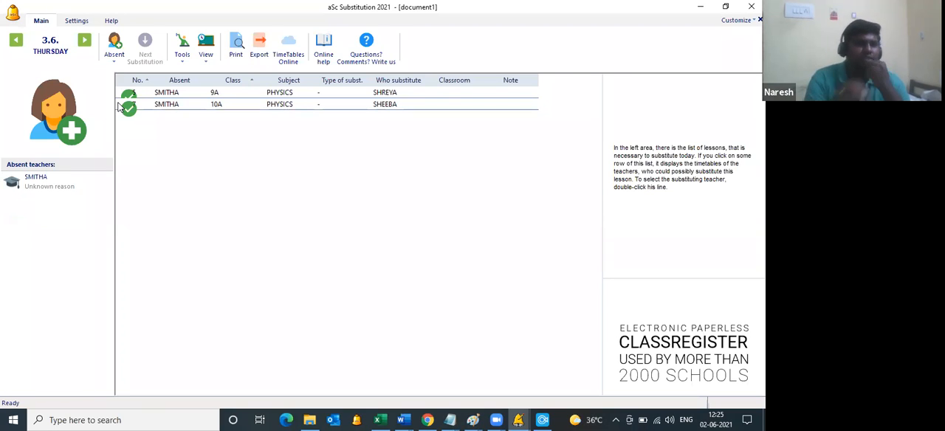
# Step: Set the substitution criteria Teaches the class and Class teacher to 50000 each
pyautogui.click(74, 25)
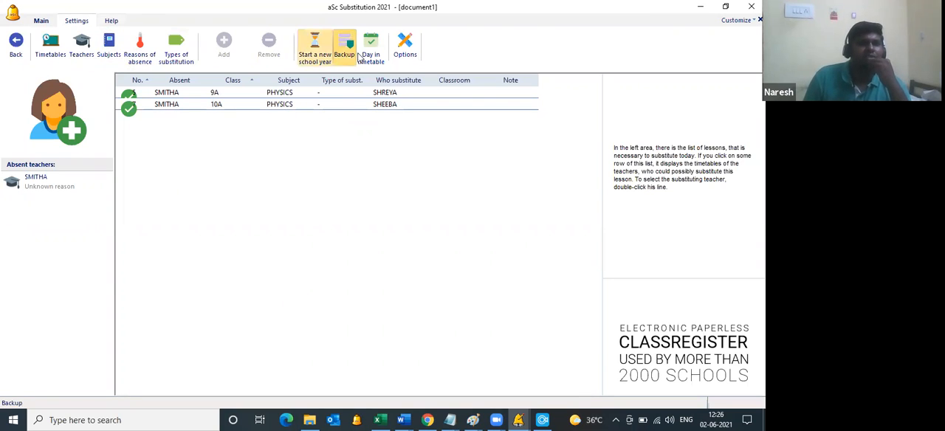
pyautogui.click(404, 49)
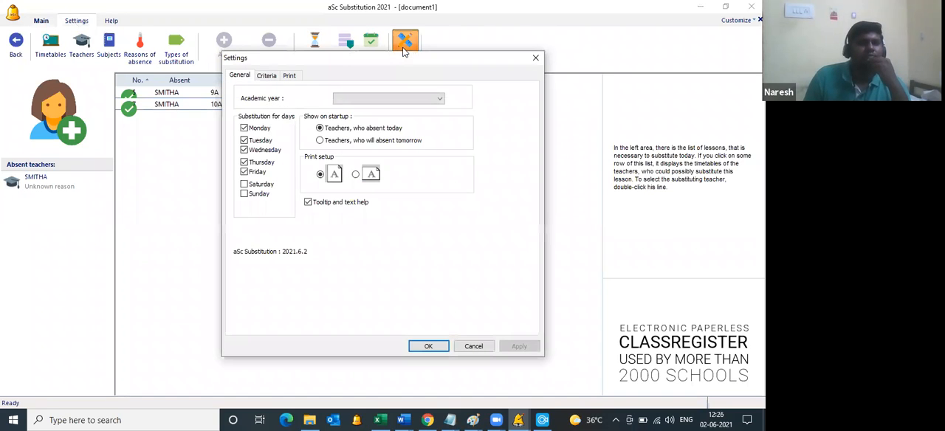
pyautogui.click(268, 77)
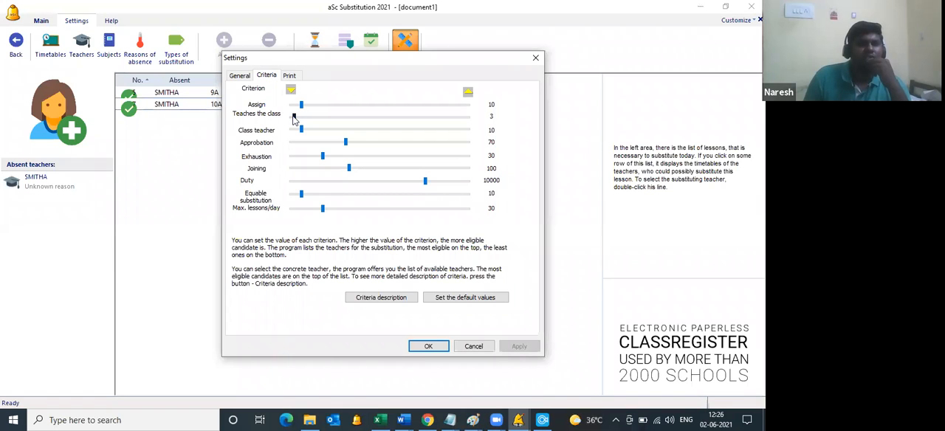
pyautogui.moveTo(296, 120); pyautogui.dragTo(477, 118)
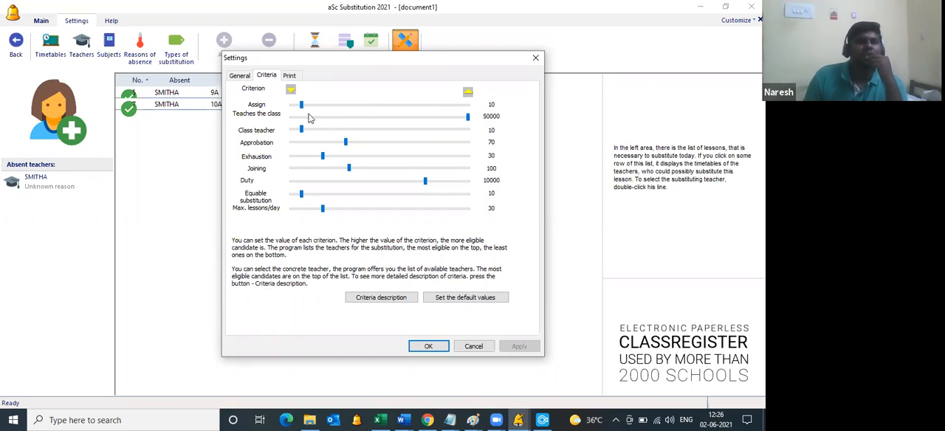
pyautogui.moveTo(300, 130); pyautogui.dragTo(489, 138)
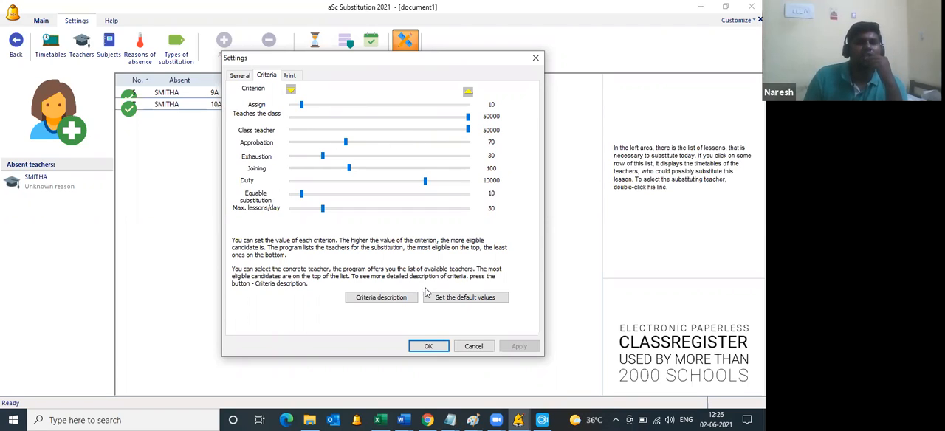
pyautogui.click(429, 347)
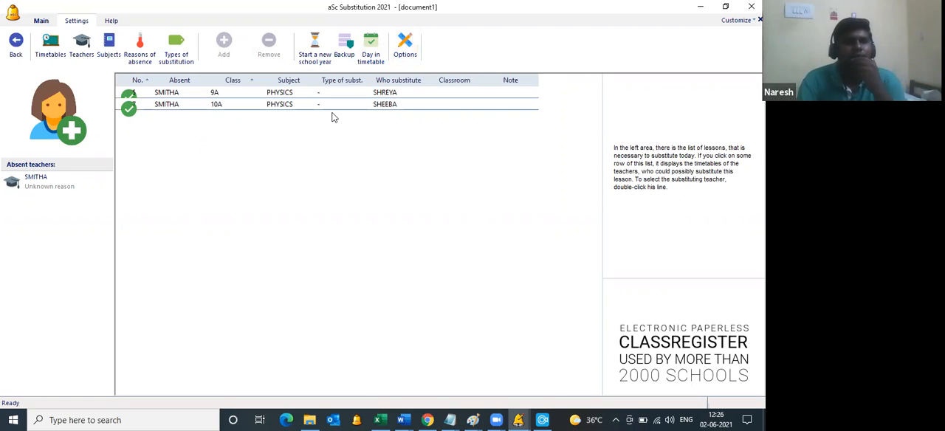
# Step: Record an entire-day absence with unknown reason on Friday 4.6. for the fifth teacher in the list
pyautogui.click(41, 23)
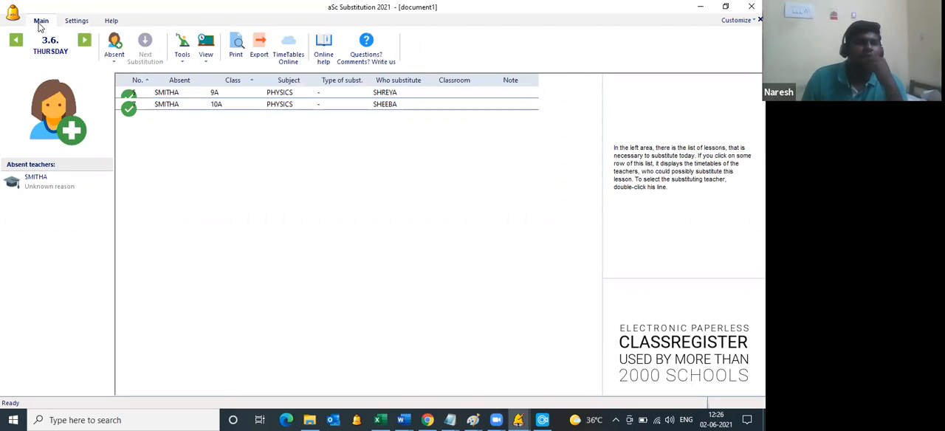
pyautogui.click(84, 41)
pyautogui.click(118, 63)
pyautogui.click(361, 108)
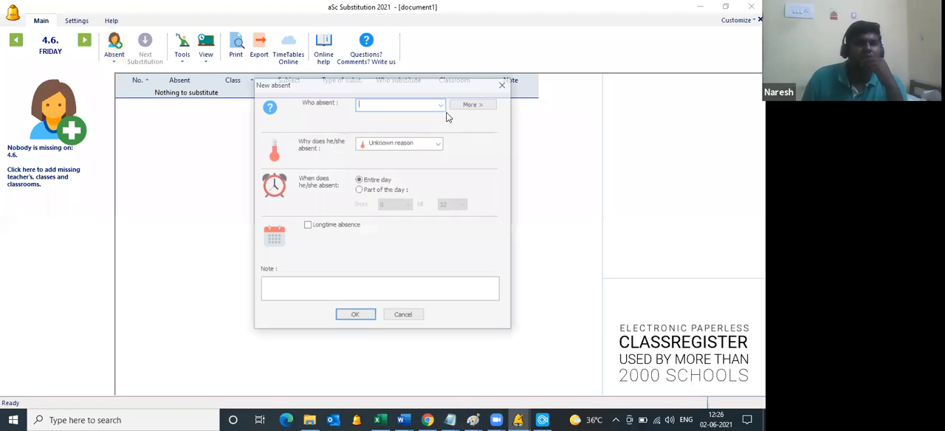
pyautogui.click(442, 103)
pyautogui.click(390, 150)
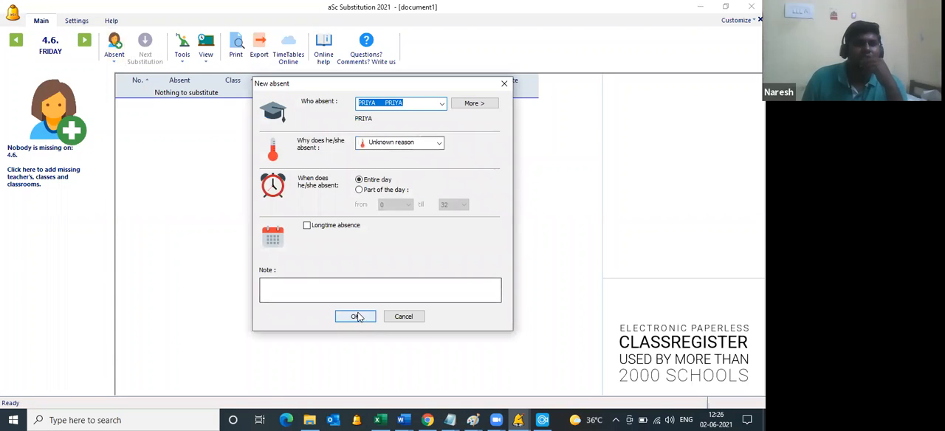
pyautogui.click(358, 316)
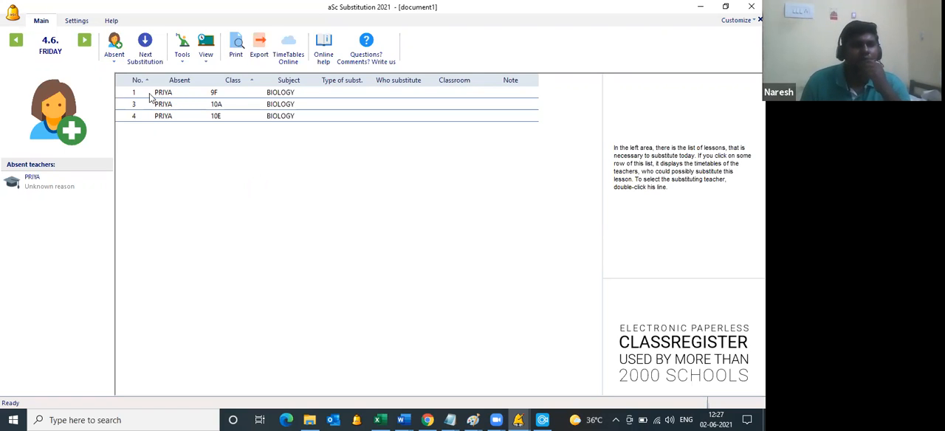
# Step: Compare the candidate substitute teachers' availability and criteria for the absent teacher's first-period Biology lesson in class 9F
pyautogui.click(303, 94)
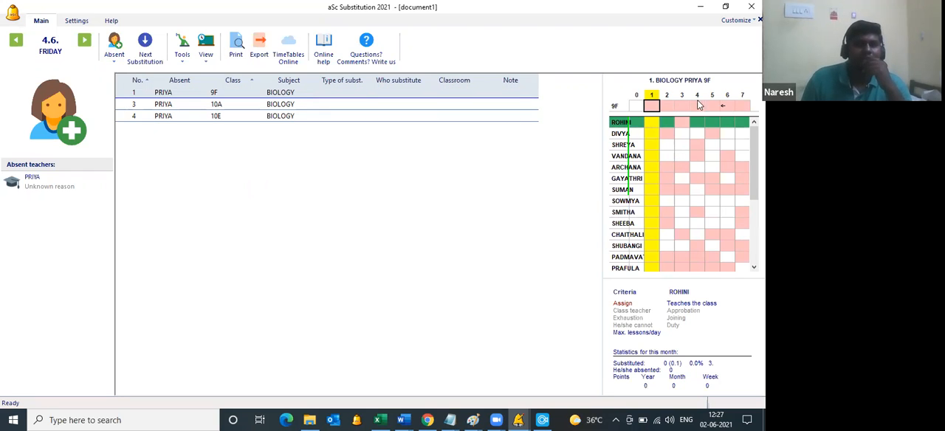
pyautogui.click(621, 145)
pyautogui.click(619, 156)
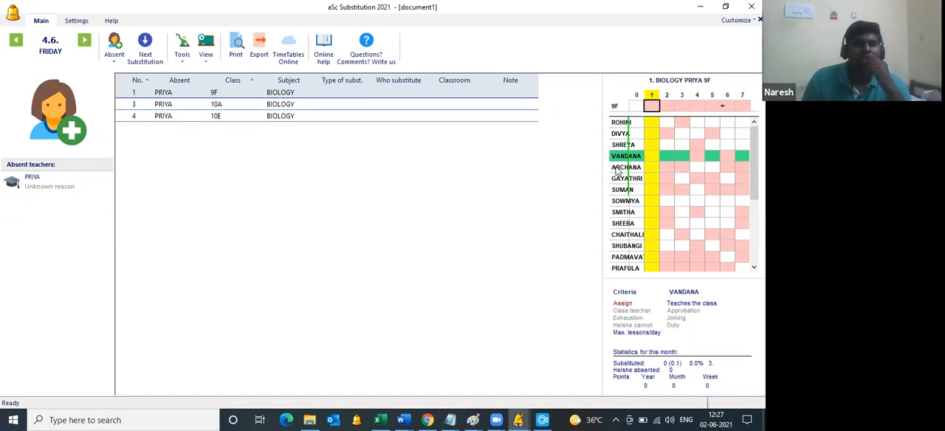
pyautogui.click(618, 167)
pyautogui.click(620, 178)
pyautogui.click(621, 190)
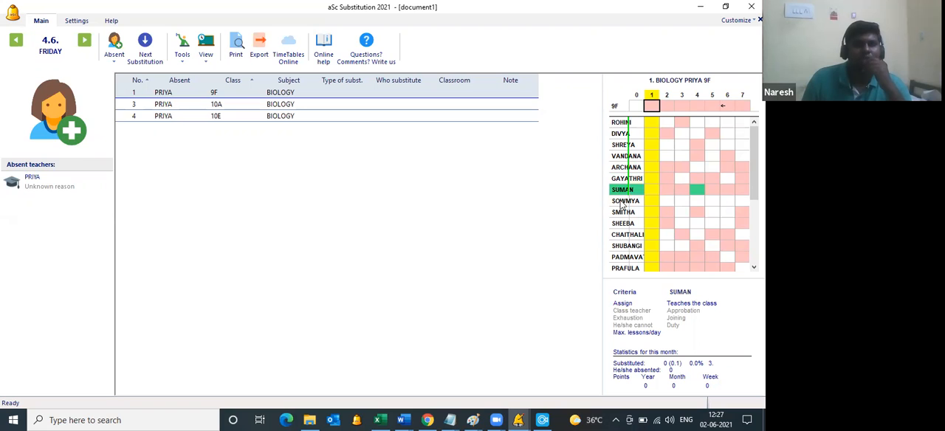
pyautogui.click(622, 201)
pyautogui.click(624, 212)
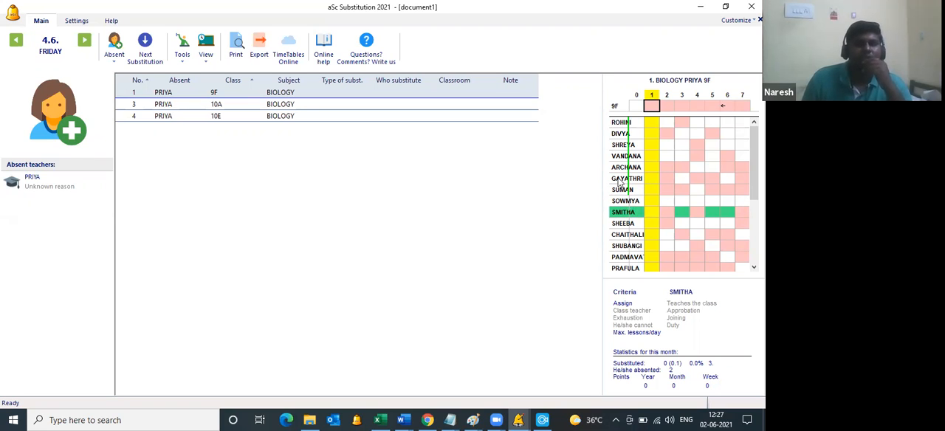
pyautogui.click(620, 124)
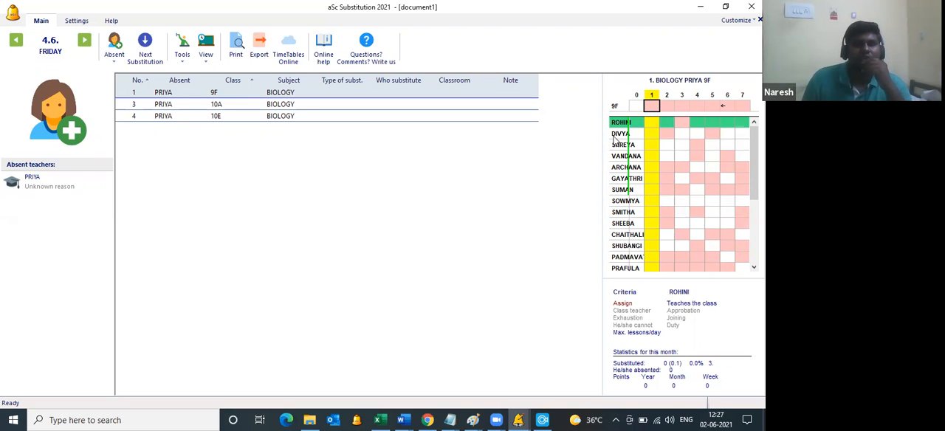
pyautogui.click(622, 133)
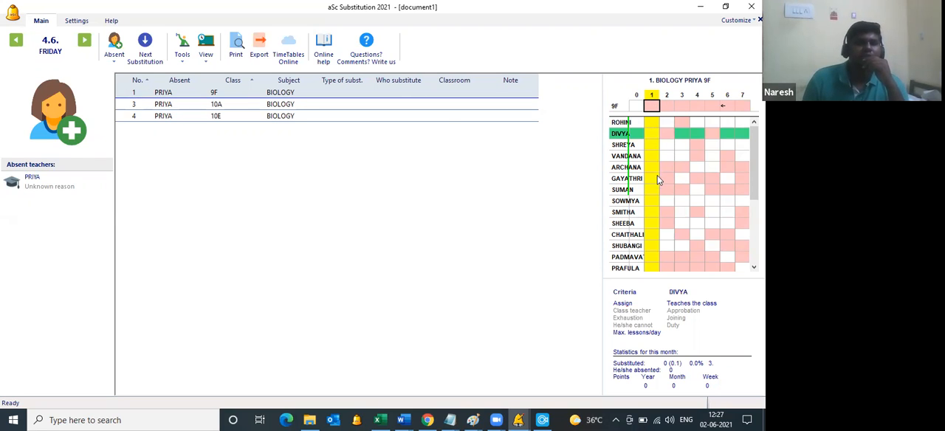
pyautogui.scroll(-4, 657, 173)
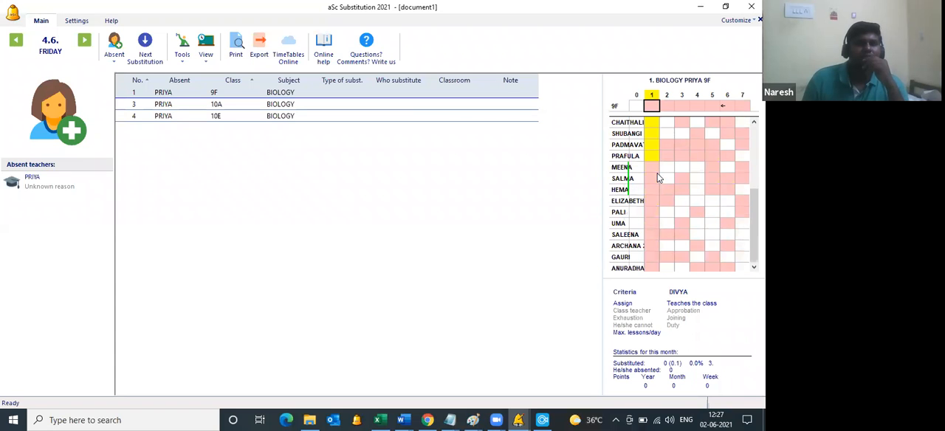
# Step: Assign the third teacher in the candidate list as substitute for the first-period Biology lesson in class 9F
pyautogui.scroll(4, 657, 173)
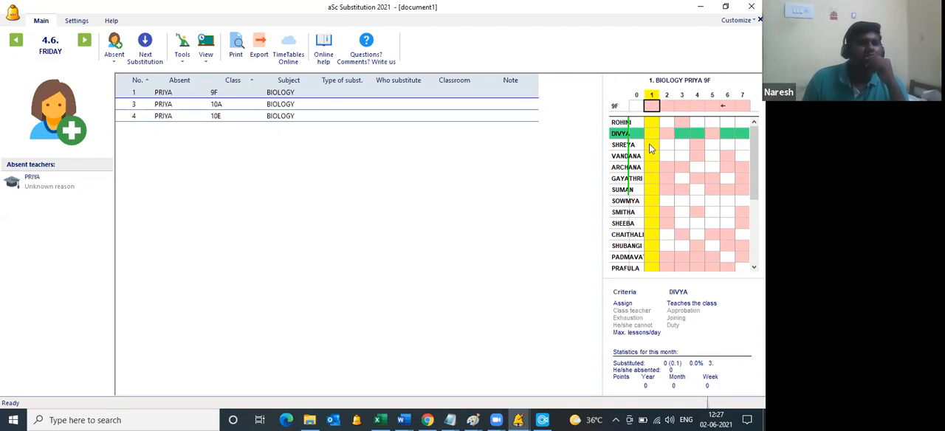
pyautogui.click(649, 146)
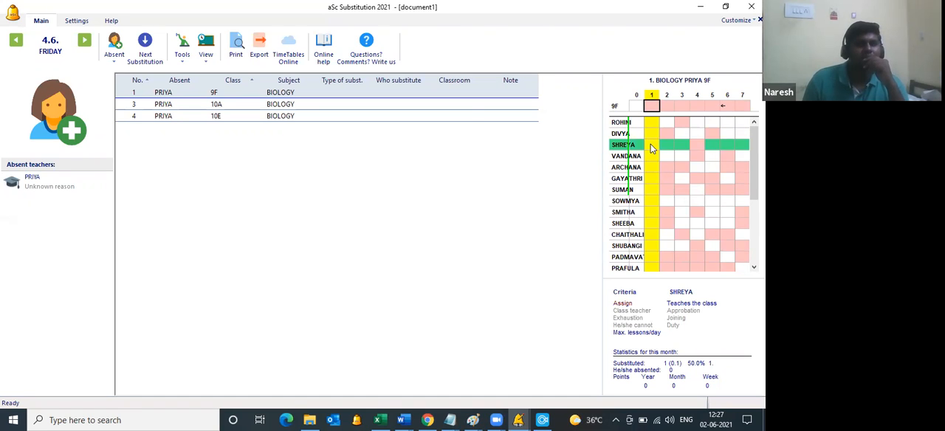
pyautogui.doubleClick(650, 144)
pyautogui.click(345, 314)
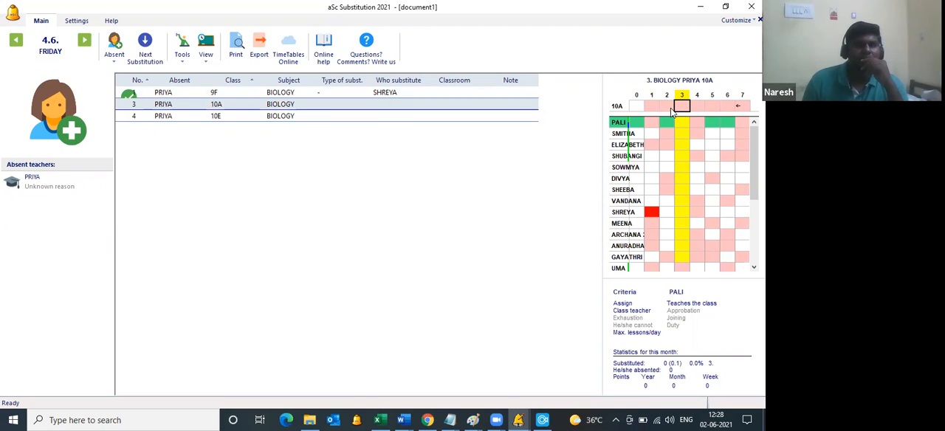
# Step: Examine the candidate substitute teachers for the absent teacher's fourth-period Biology lesson in class 10E
pyautogui.click(140, 118)
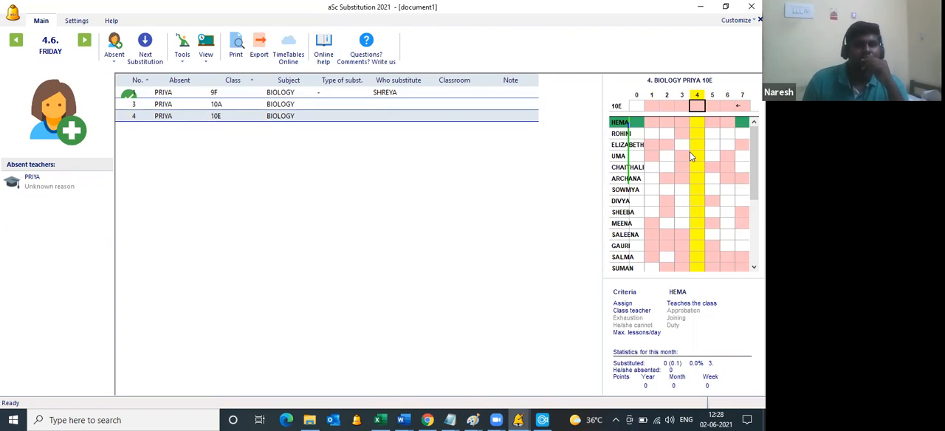
pyautogui.scroll(-3, 689, 155)
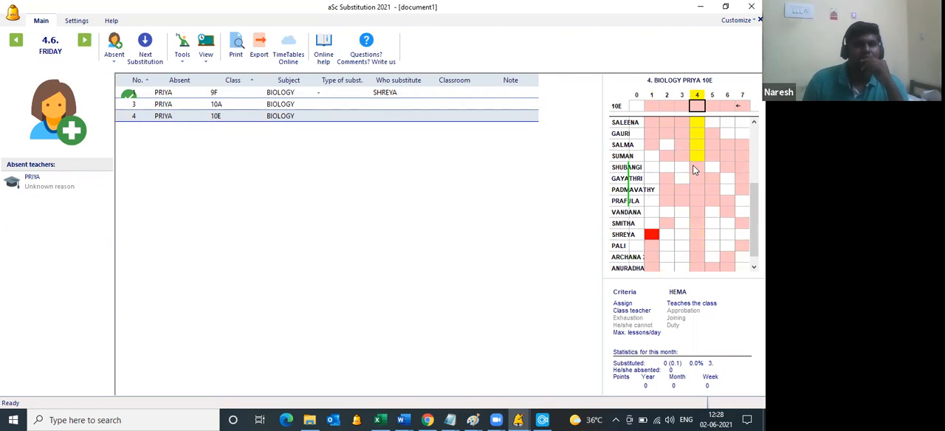
pyautogui.scroll(3, 693, 165)
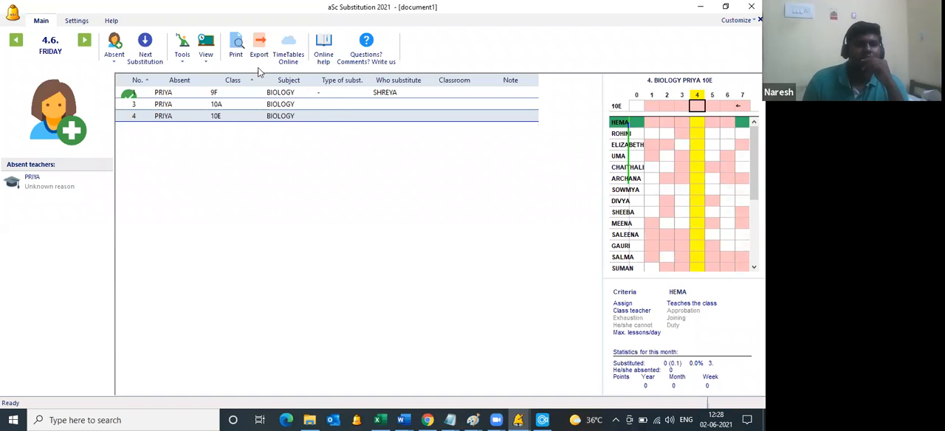
# Step: View the print preview of the substitutions report for Friday 4 June 2021 and close it
pyautogui.click(239, 49)
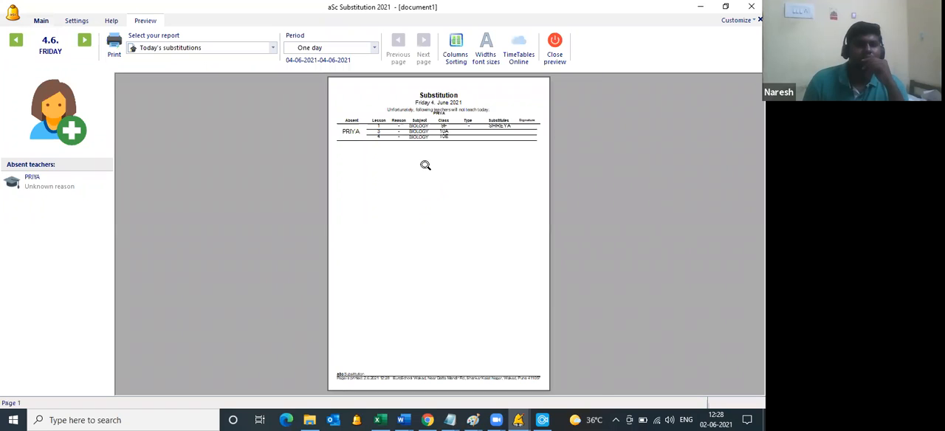
pyautogui.click(426, 164)
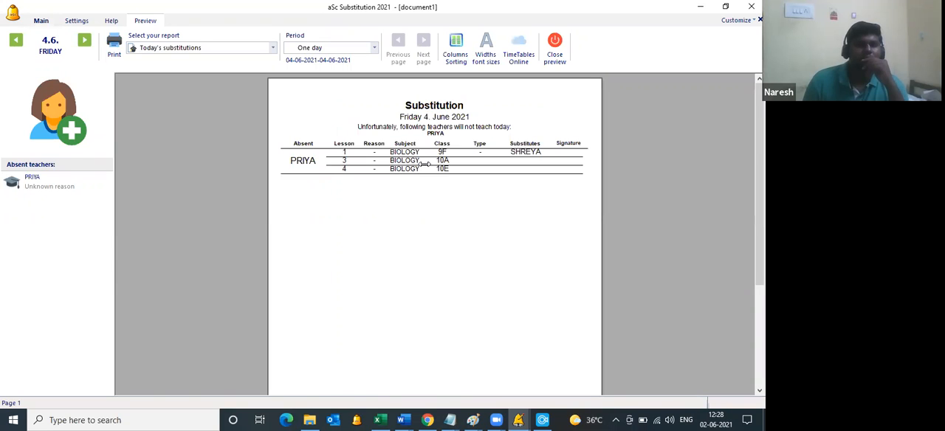
pyautogui.click(556, 57)
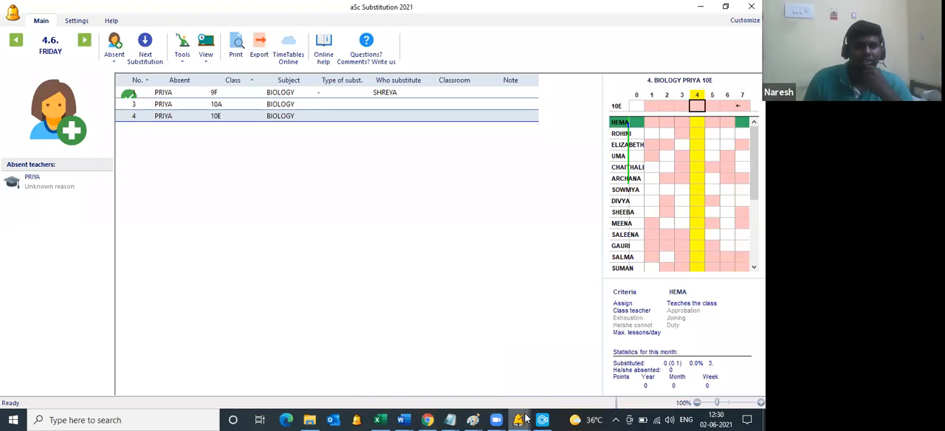
# Step: Switch to aSc Timetables, close document2 without saving it, and open the TimeTables Online account setup
pyautogui.moveTo(519, 420)
pyautogui.click(483, 378)
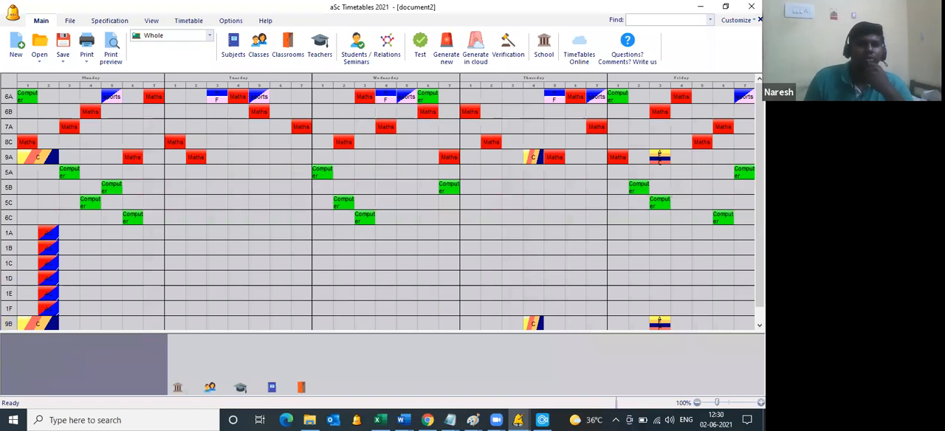
pyautogui.click(759, 20)
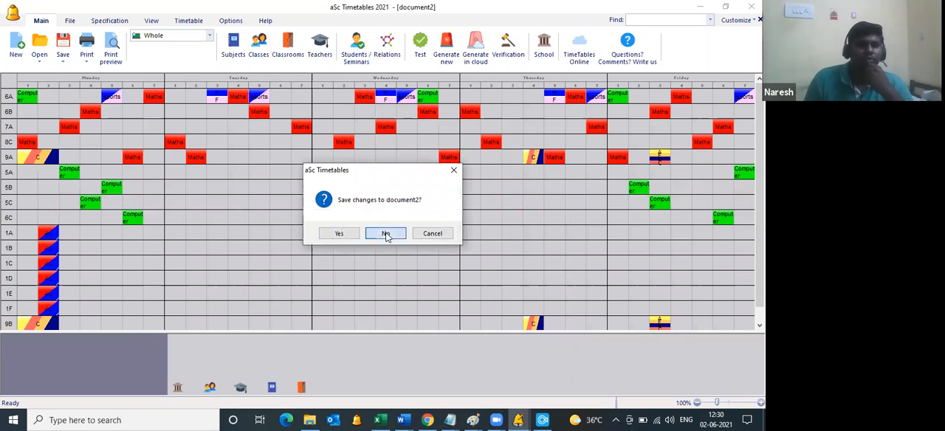
pyautogui.click(386, 232)
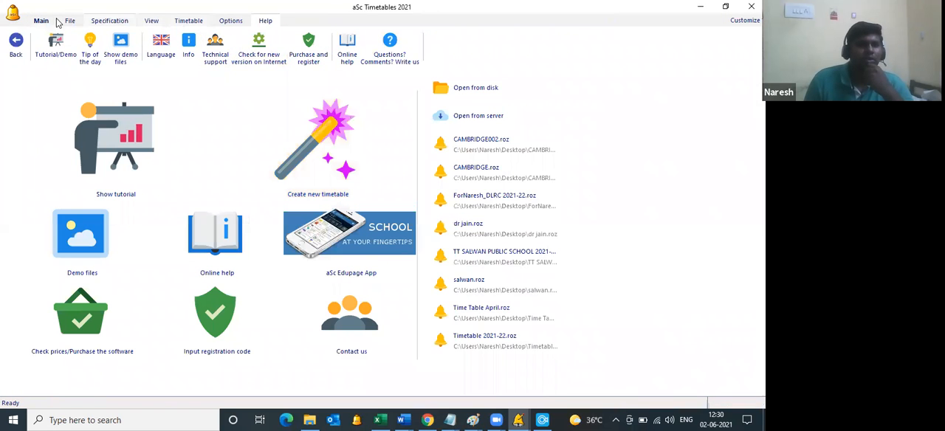
pyautogui.click(68, 21)
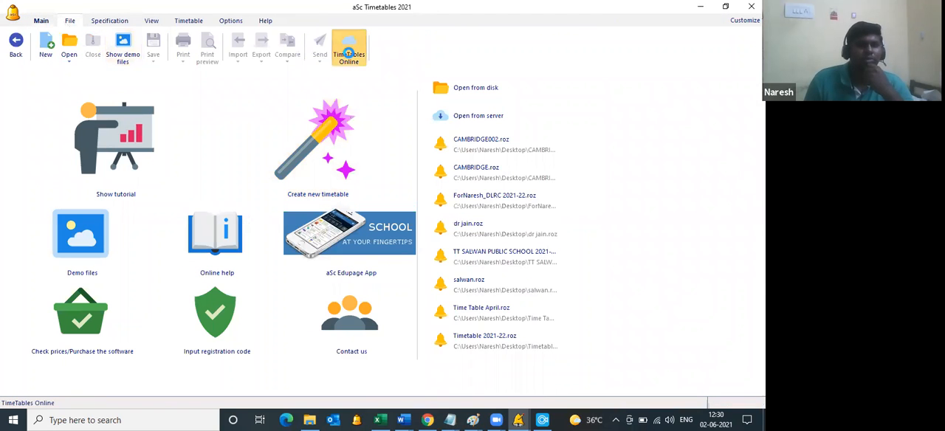
pyautogui.click(348, 54)
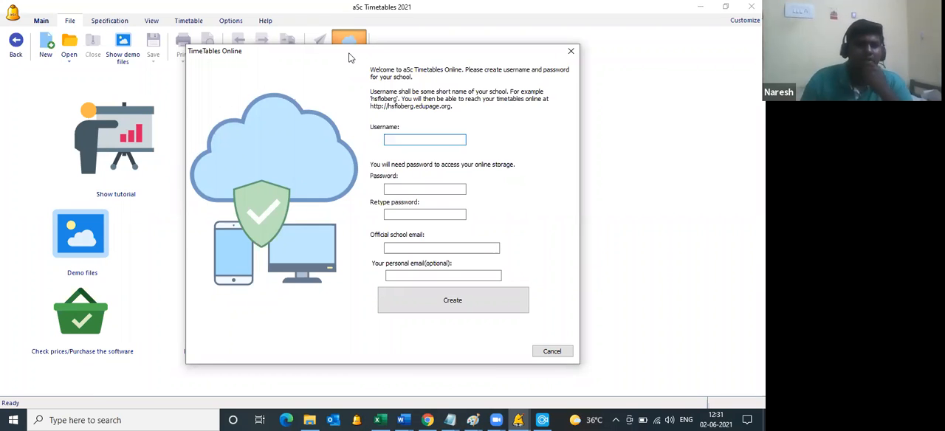
# Step: Open boy2099india.edupage.org in Chrome and highlight its subdomain as an example of an online timetable username
pyautogui.click(426, 420)
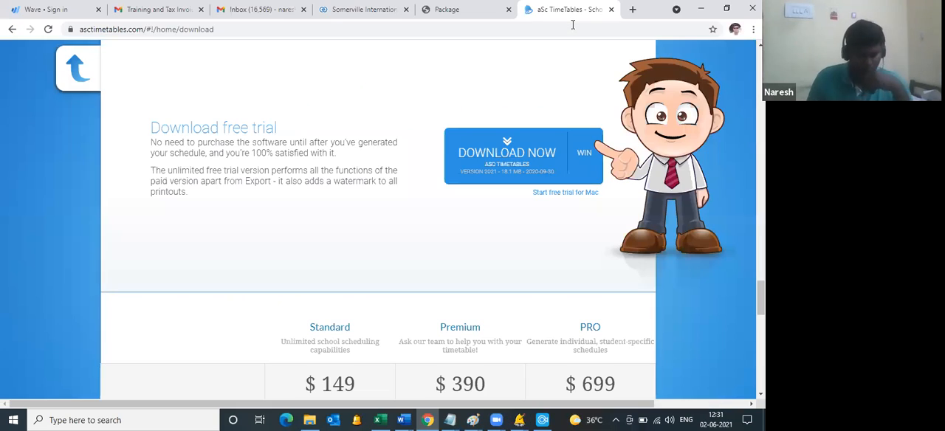
pyautogui.click(573, 26)
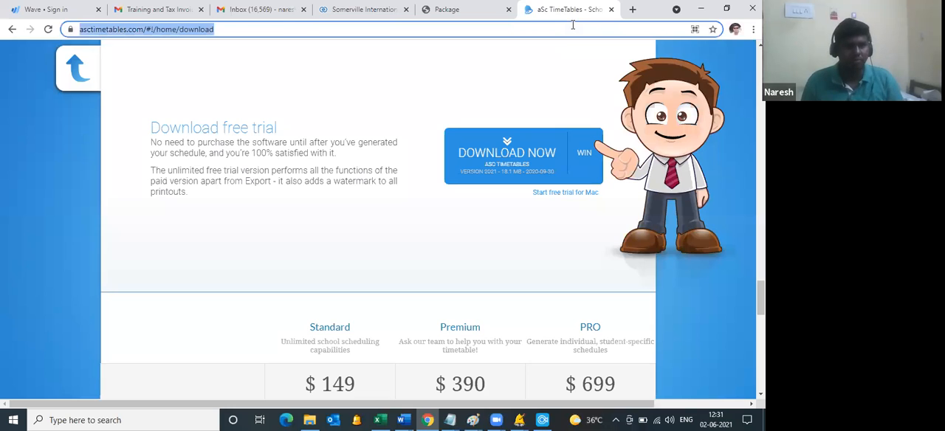
pyautogui.write('boy2099india.edupage.org')
pyautogui.press('Return')
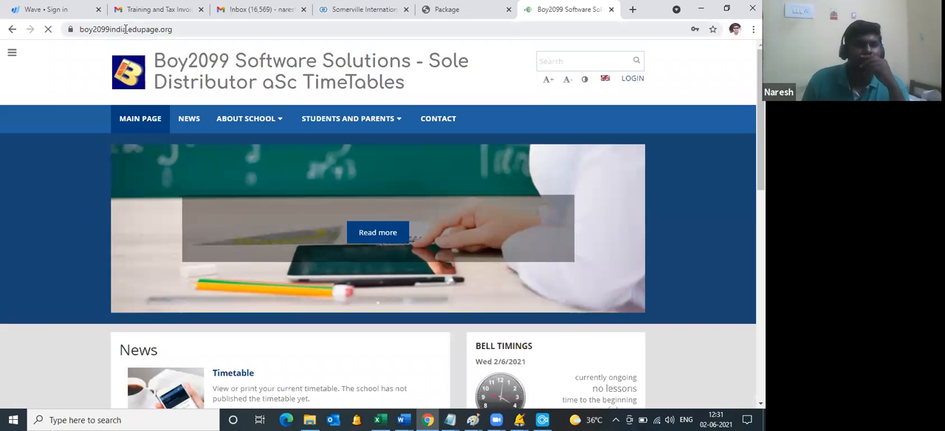
pyautogui.moveTo(126, 32); pyautogui.dragTo(79, 34)
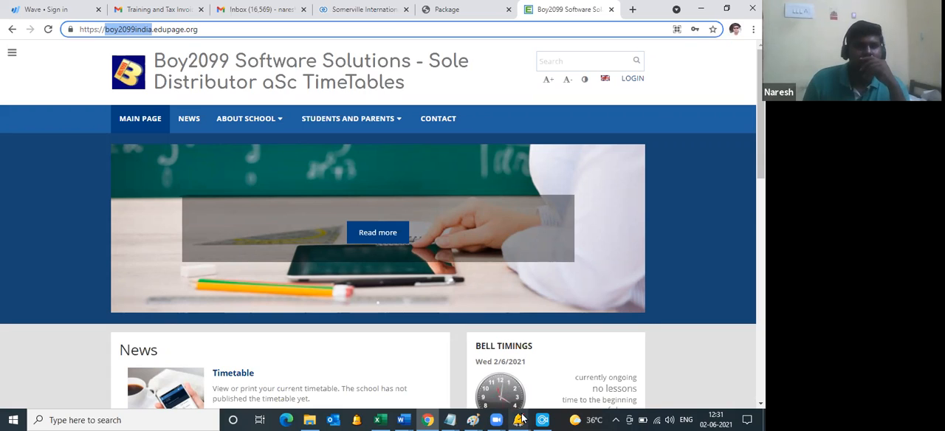
# Step: Back in aSc Timetables, try EuroSchoolWakad as the online account username and replace it with ESW
pyautogui.moveTo(520, 419)
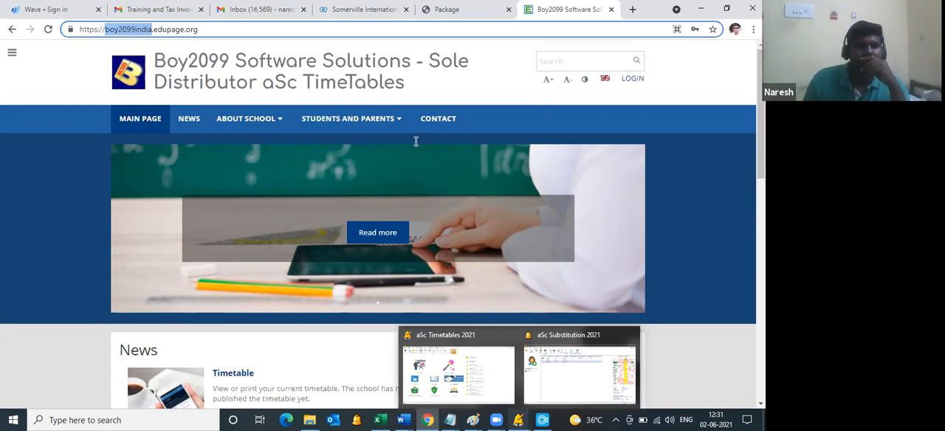
pyautogui.click(459, 376)
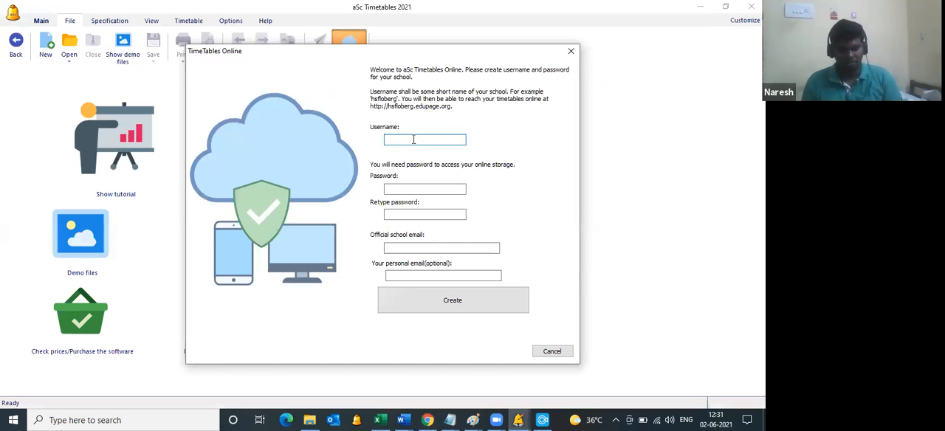
pyautogui.write('EuroSc')
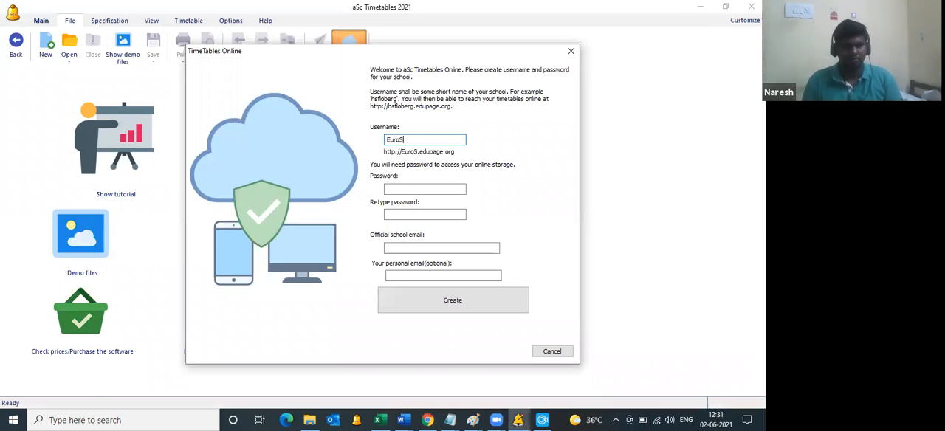
pyautogui.write('lWakad')
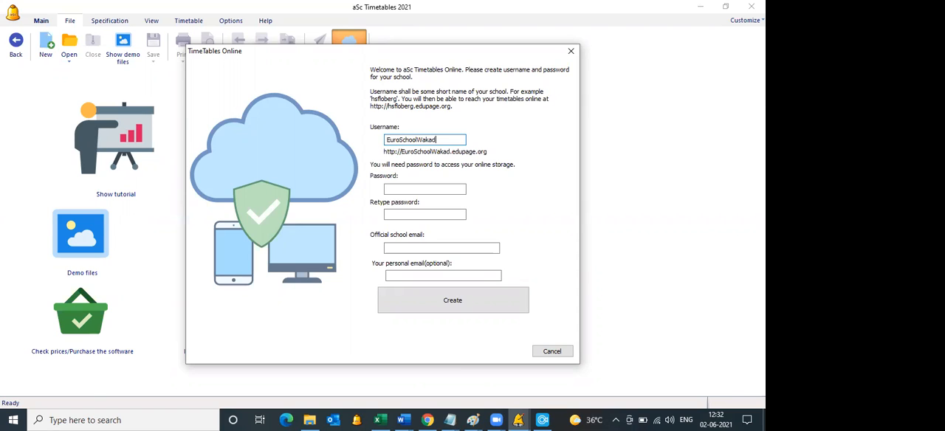
pyautogui.hotkey('ctrl', 'a')
pyautogui.write('ESW')
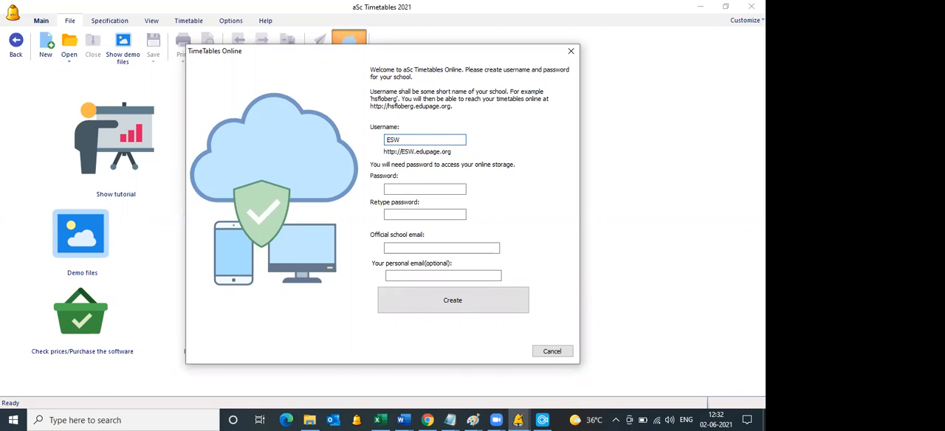
# Step: Enter the password for the new online account and repeat it in the confirmation field
pyautogui.click(422, 189)
pyautogui.write('*********')
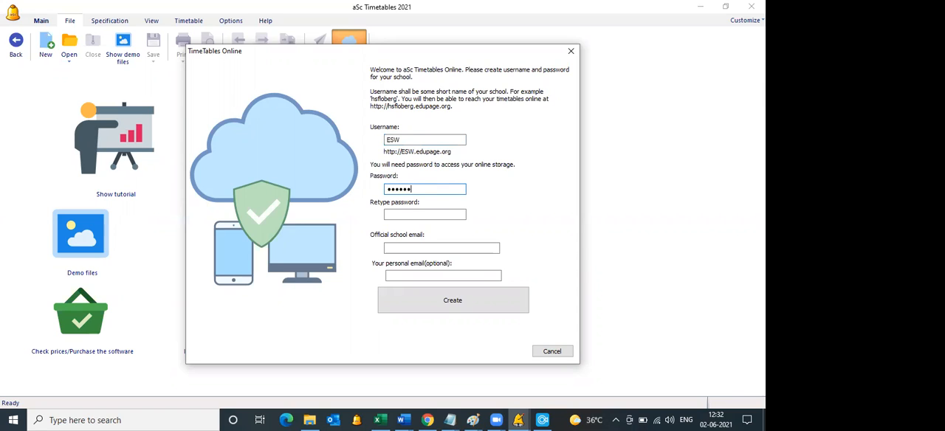
pyautogui.press('Tab')
pyautogui.write('*********')
pyautogui.press('Tab')
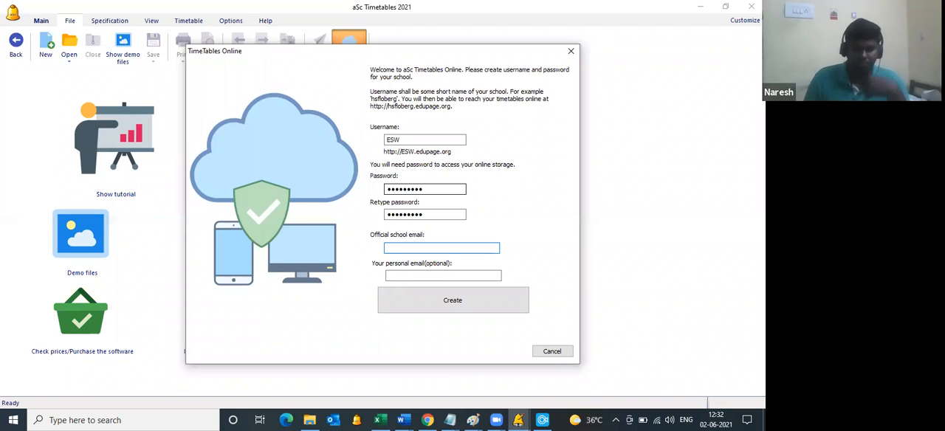
# Step: Fill in the official school email for the online account
pyautogui.write('p')
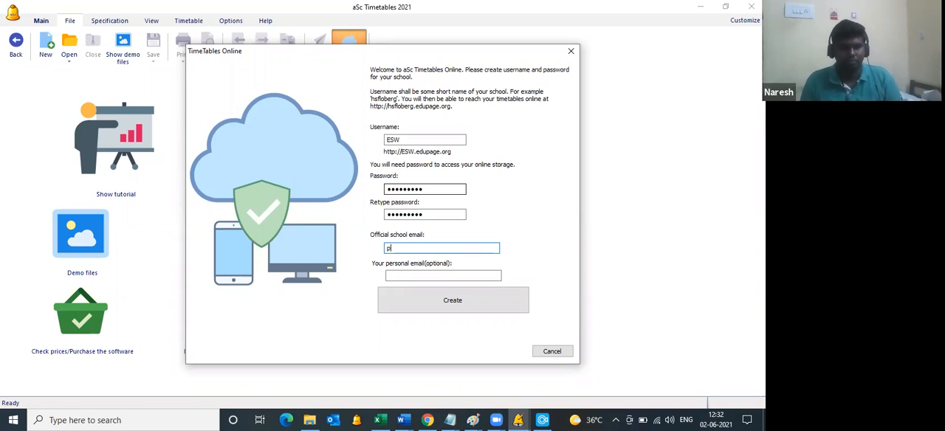
pyautogui.press('BackSpace')
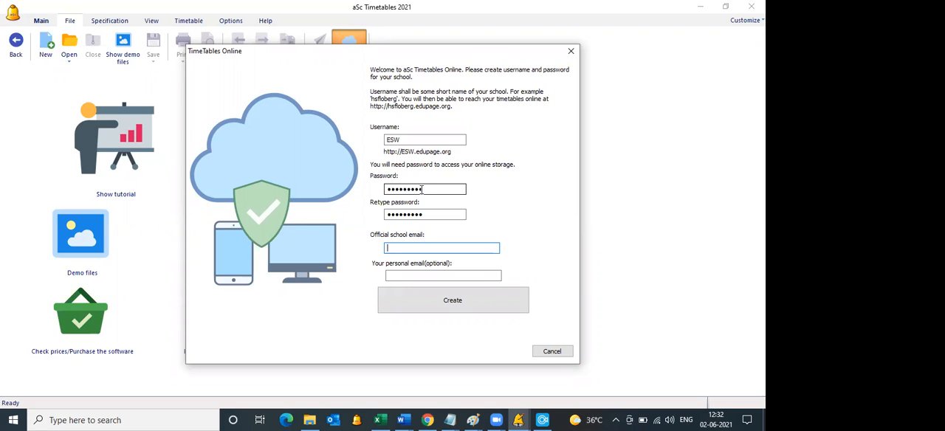
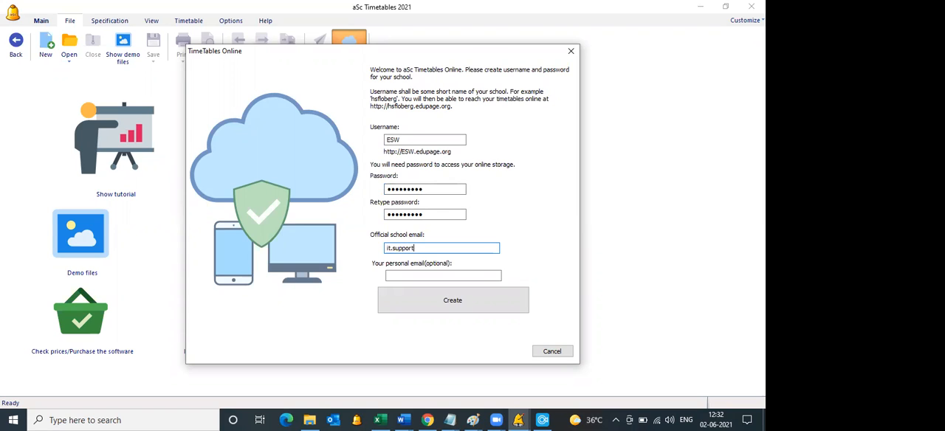
# Step: Check in Chrome whether the address esw.edupage.org is already in use
pyautogui.click(428, 419)
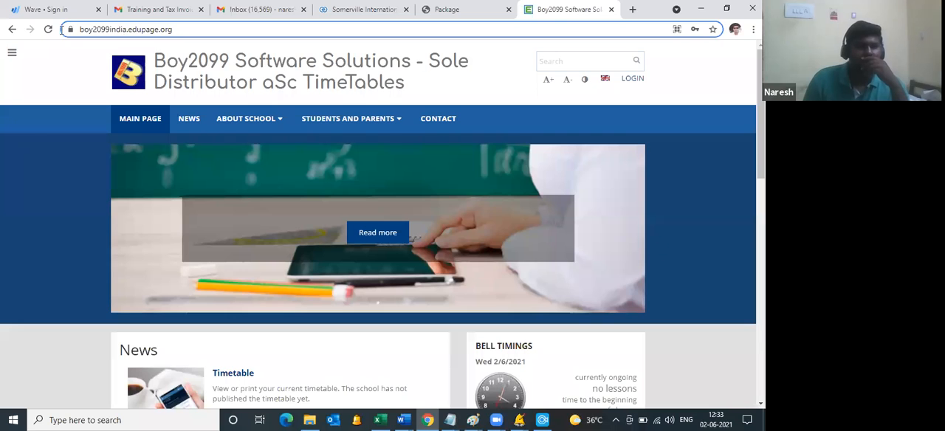
pyautogui.hotkey('ctrl', 'l')
pyautogui.write('esw')
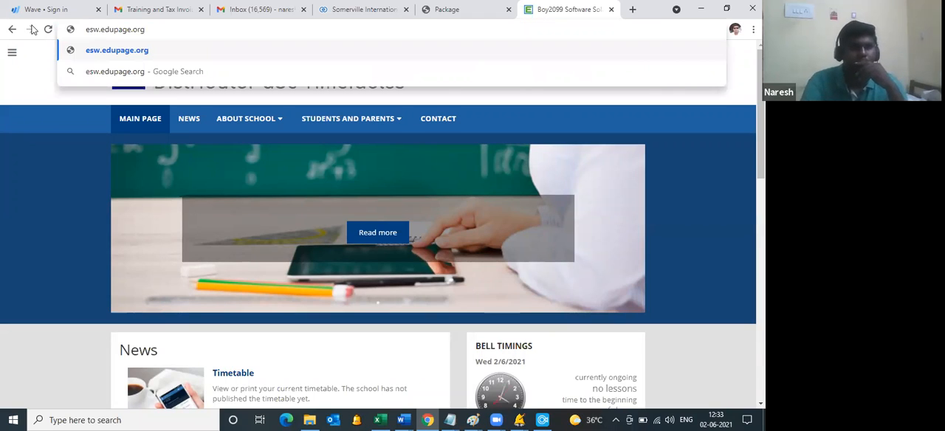
pyautogui.press('Return')
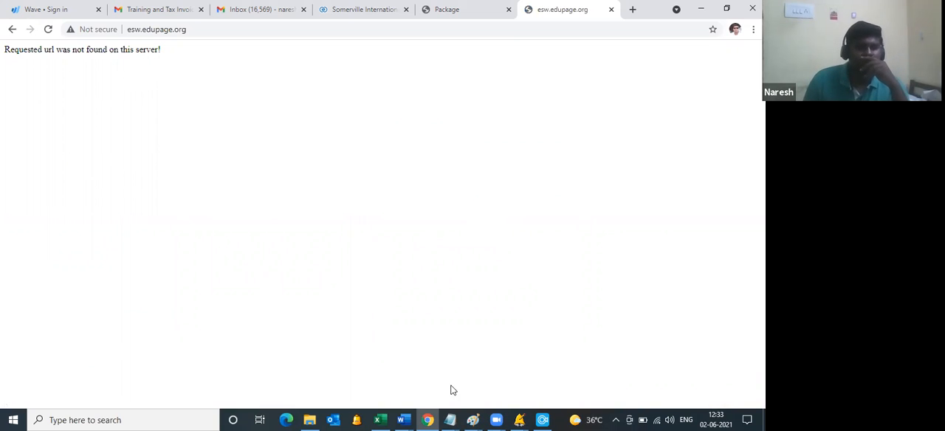
# Step: Create the TimeTables Online account from aSc Timetables, and reload esw.edupage.org in Chrome
pyautogui.click(520, 419)
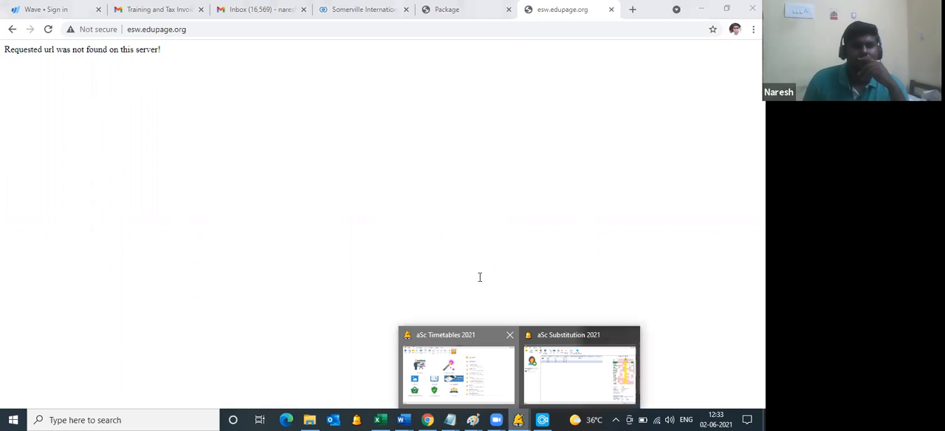
pyautogui.click(469, 365)
pyautogui.click(473, 309)
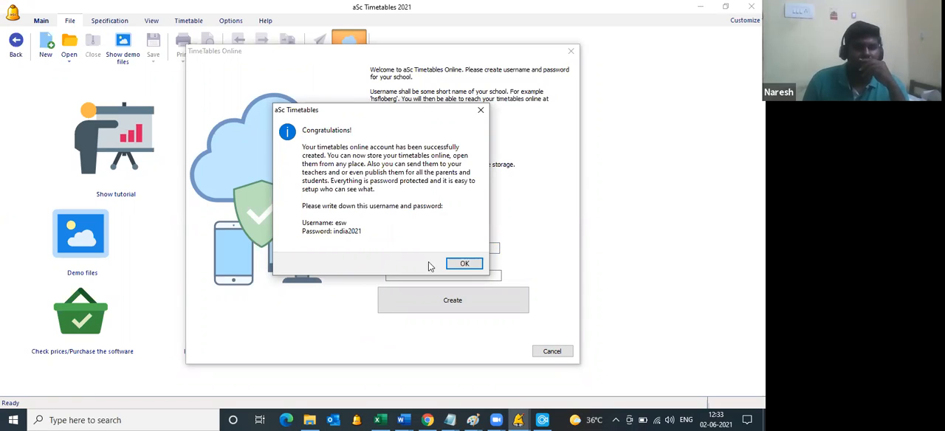
pyautogui.press('Return')
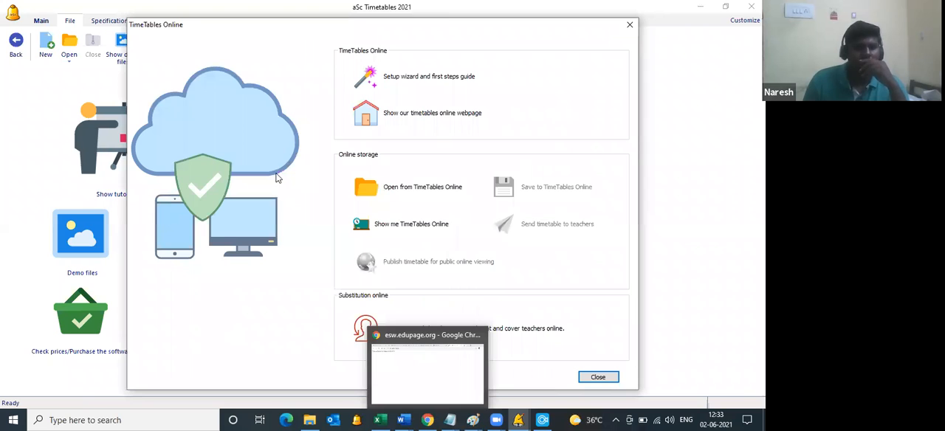
pyautogui.click(48, 30)
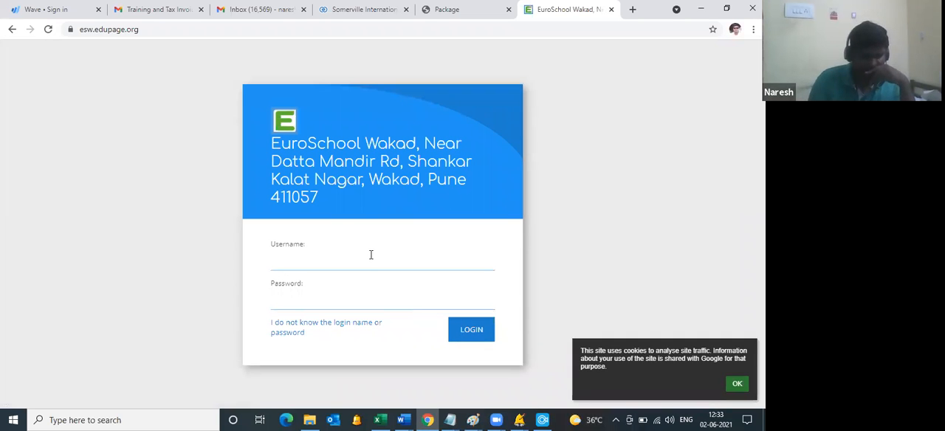
# Step: Log in to esw.edupage.org with the username esw and the account password
pyautogui.click(370, 254)
pyautogui.write('esw')
pyautogui.press('Tab')
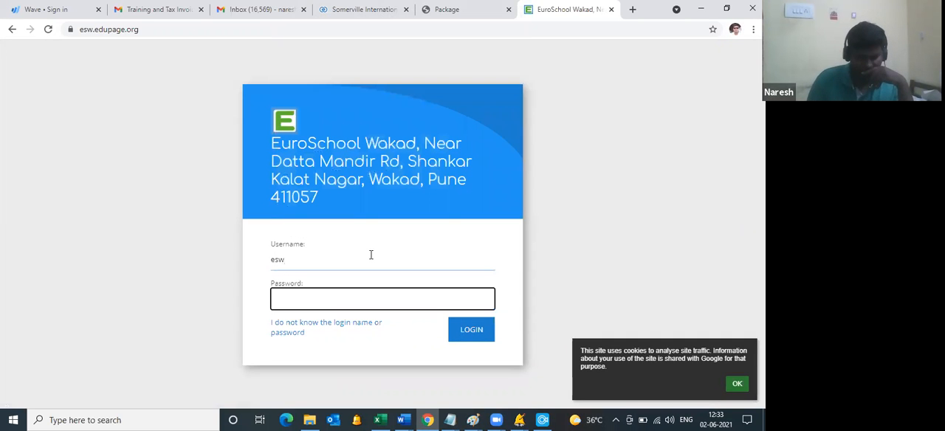
pyautogui.write('••••••')
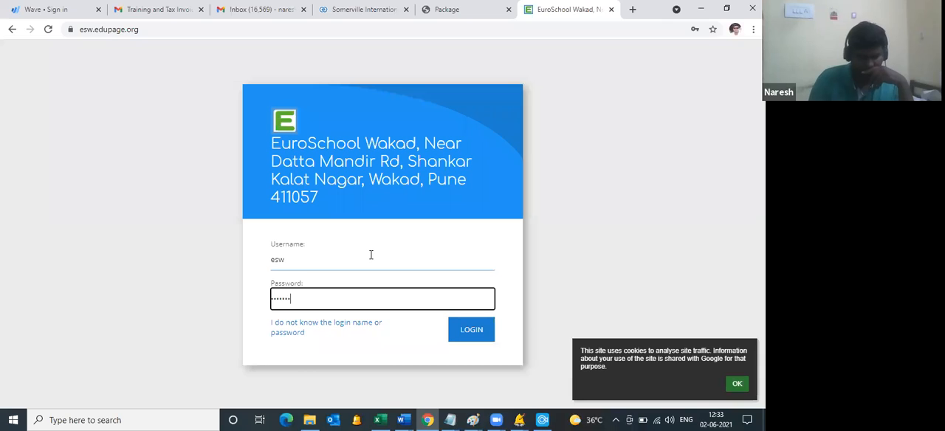
pyautogui.write('••')
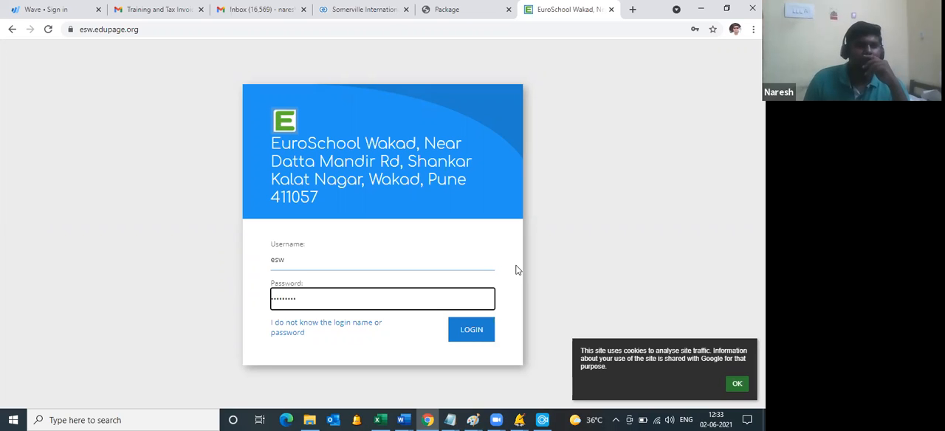
pyautogui.click(473, 330)
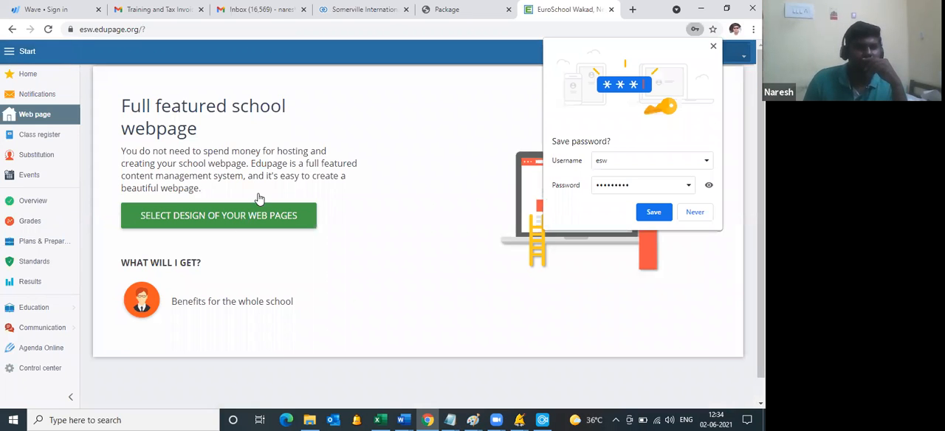
# Step: Open the public website appearance wizard, apply the page type, look through the responsive designs and go to the wizard's final stage
pyautogui.click(250, 198)
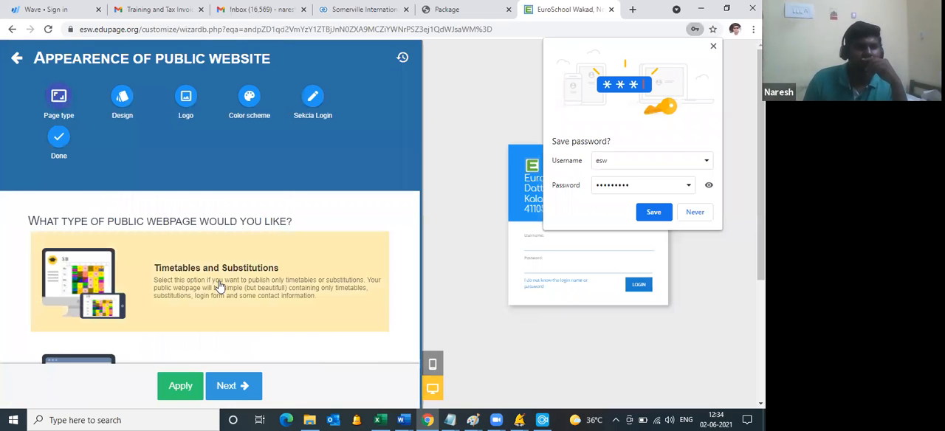
pyautogui.scroll(-3, 214, 211)
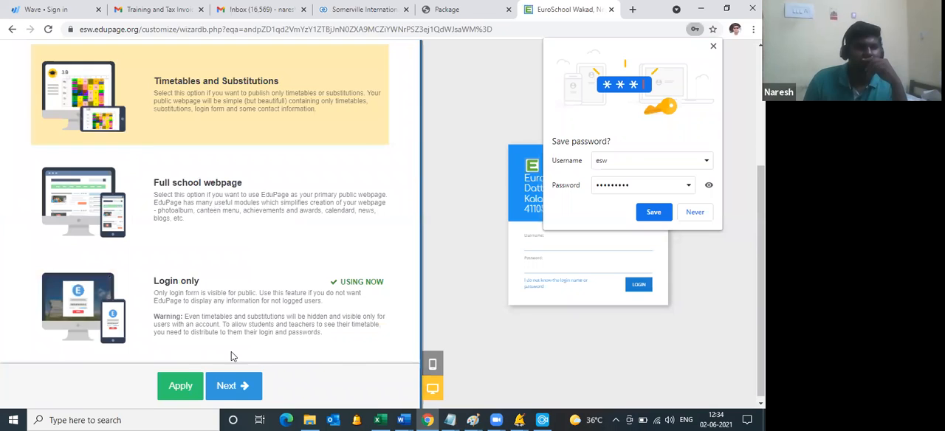
pyautogui.click(181, 385)
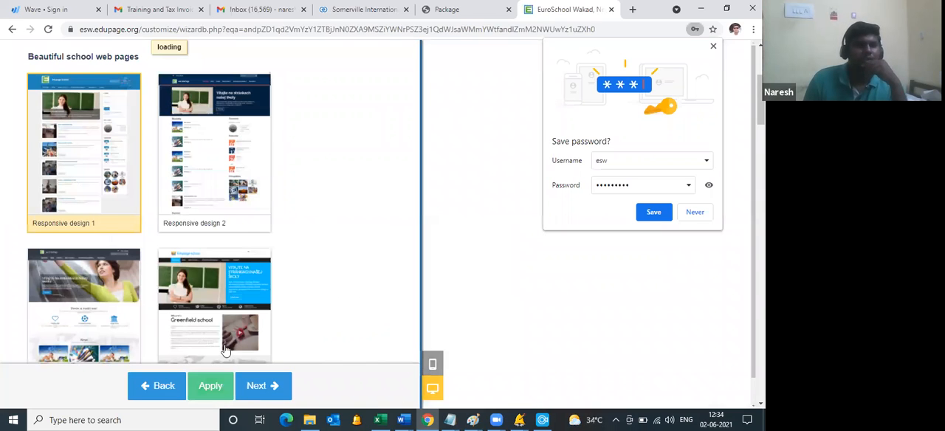
pyautogui.scroll(1, 226, 350)
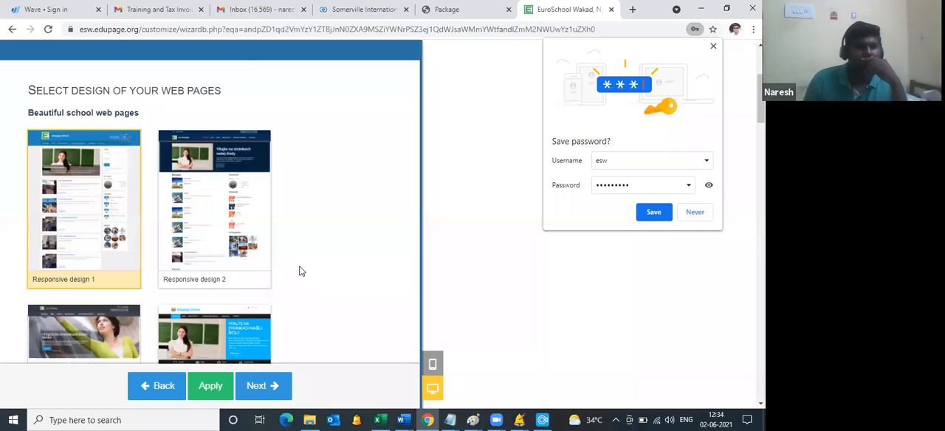
pyautogui.scroll(-3, 299, 271)
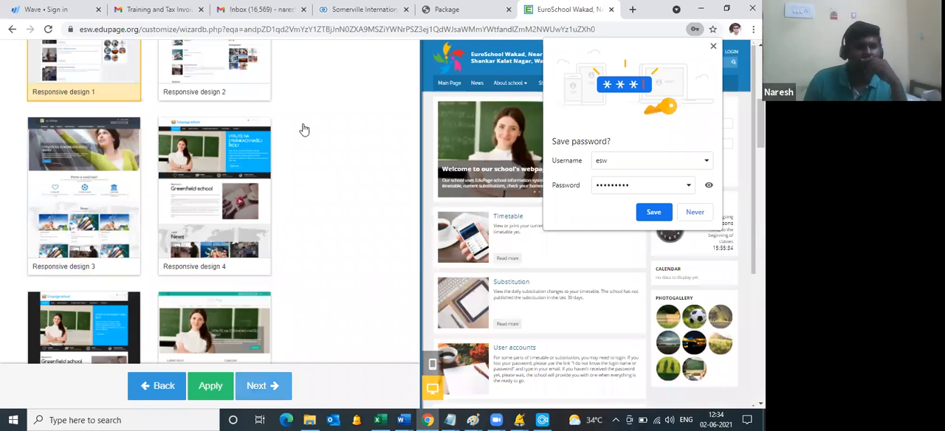
pyautogui.scroll(5, 318, 198)
pyautogui.click(313, 187)
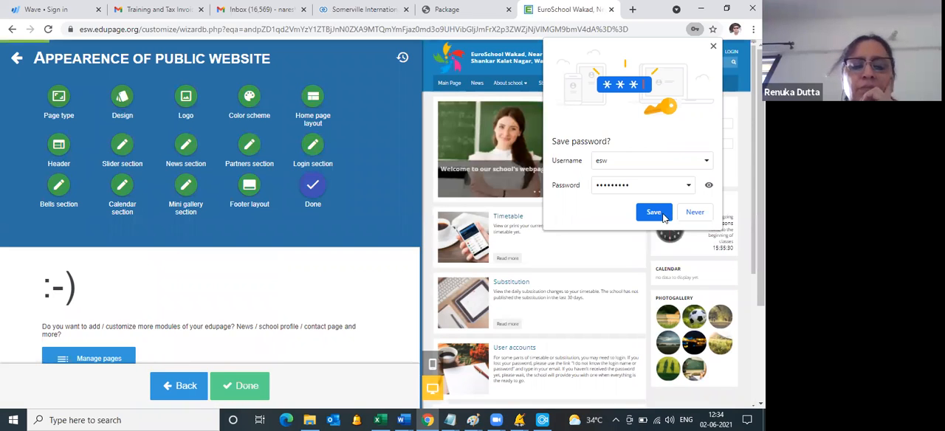
# Step: Open the aSc Timetables Online administration from the EduPage timetable and substitution settings
pyautogui.click(47, 354)
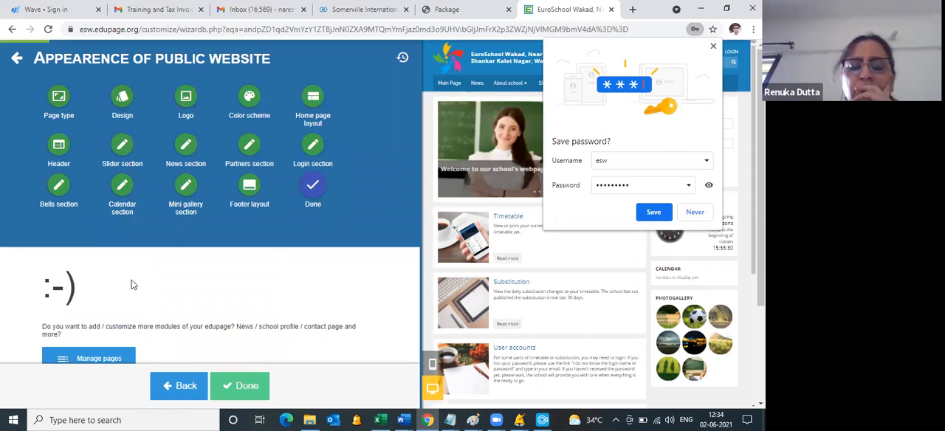
pyautogui.click(50, 368)
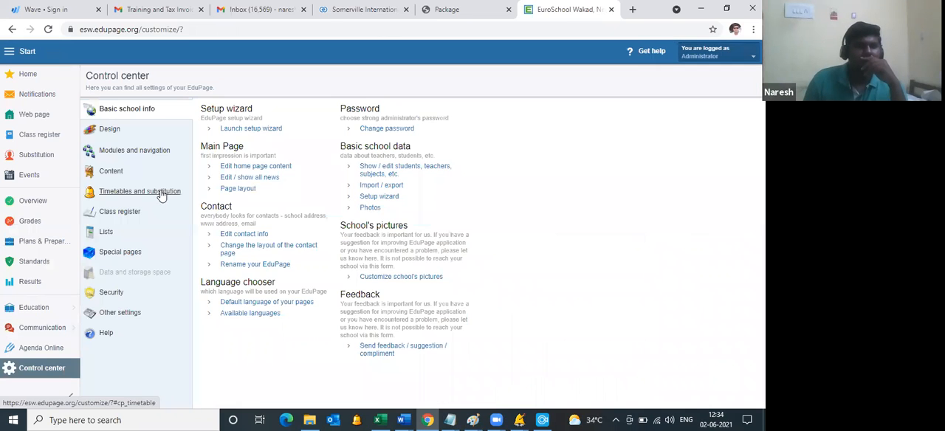
pyautogui.click(160, 193)
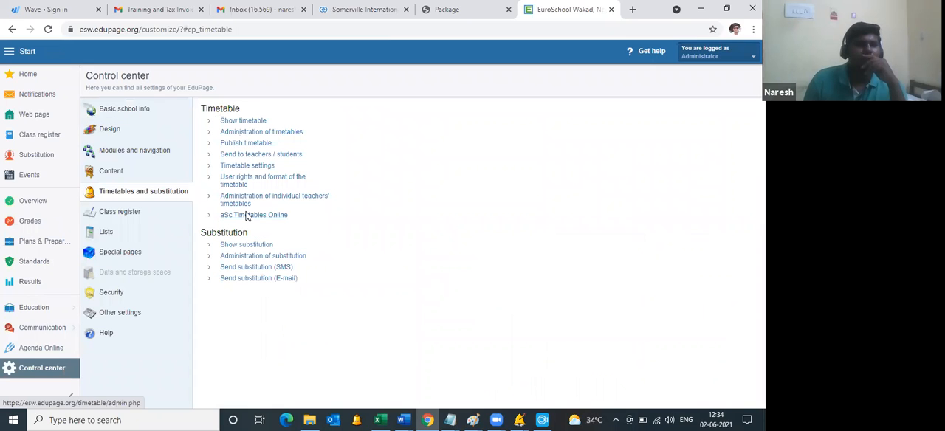
pyautogui.click(247, 215)
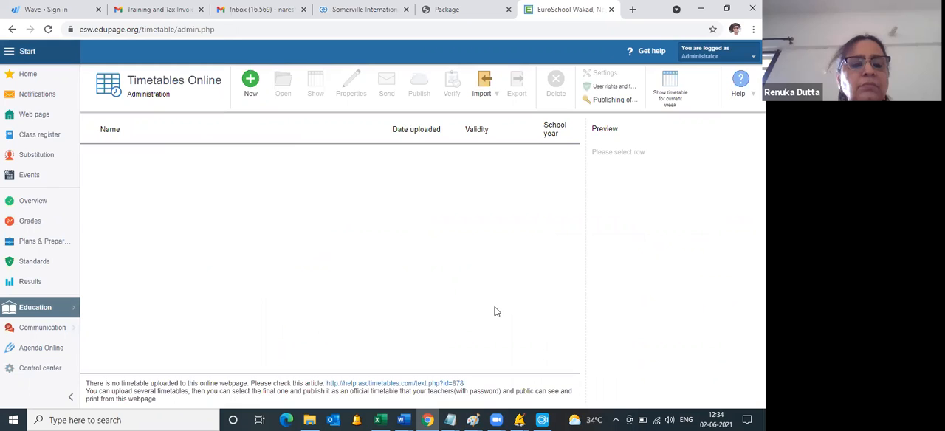
# Step: Switch to Excel and undo the edits on Sheet6 back to the table of teachers, classes, subjects, lengths and weekly lessons
pyautogui.moveTo(519, 420)
pyautogui.click(511, 383)
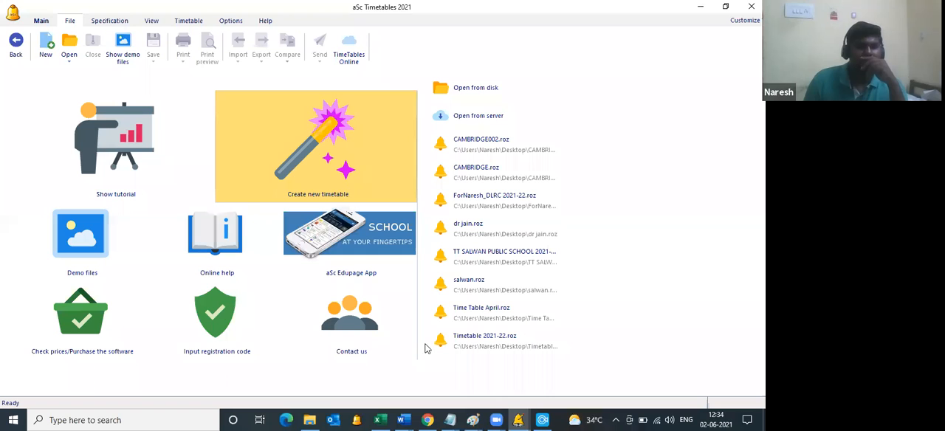
pyautogui.click(380, 417)
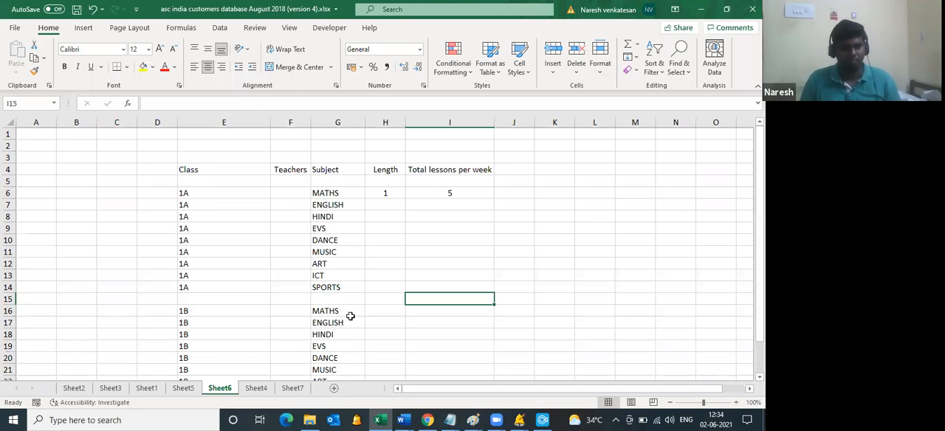
pyautogui.hotkey('ctrl', 'z')
pyautogui.hotkey('ctrl', 'z')
pyautogui.hotkey('ctrl', 'z')
pyautogui.hotkey('ctrl', 'z')
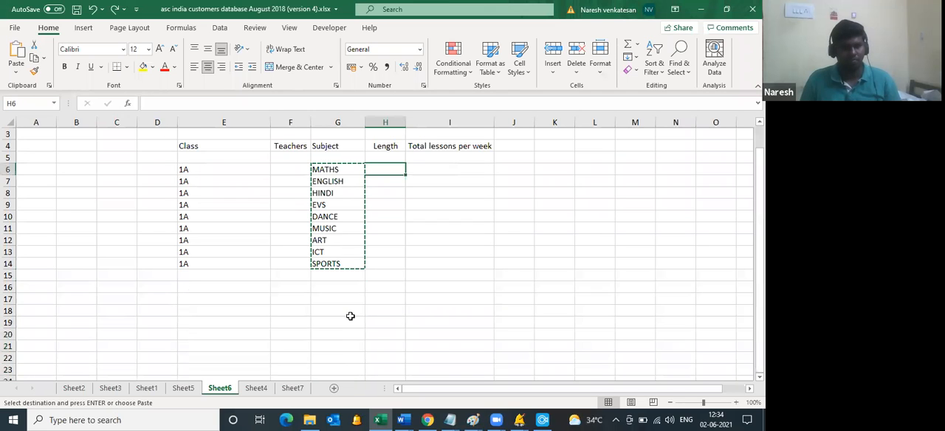
pyautogui.hotkey('ctrl', 'z')
pyautogui.hotkey('ctrl', 'z')
pyautogui.hotkey('ctrl', 'z')
pyautogui.hotkey('ctrl', 'z')
pyautogui.hotkey('ctrl', 'z')
pyautogui.hotkey('ctrl', 'z')
pyautogui.hotkey('ctrl', 'z')
pyautogui.hotkey('ctrl', 'z')
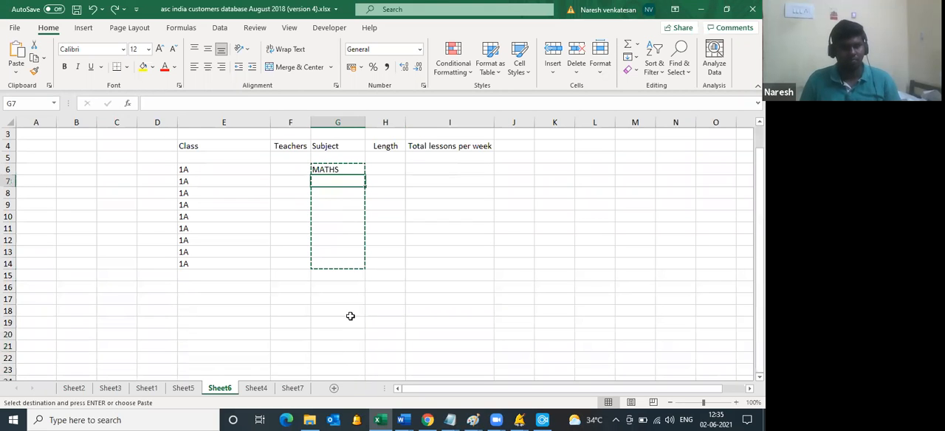
pyautogui.hotkey('ctrl', 'z')
pyautogui.hotkey('ctrl', 'z')
pyautogui.hotkey('ctrl', 'z')
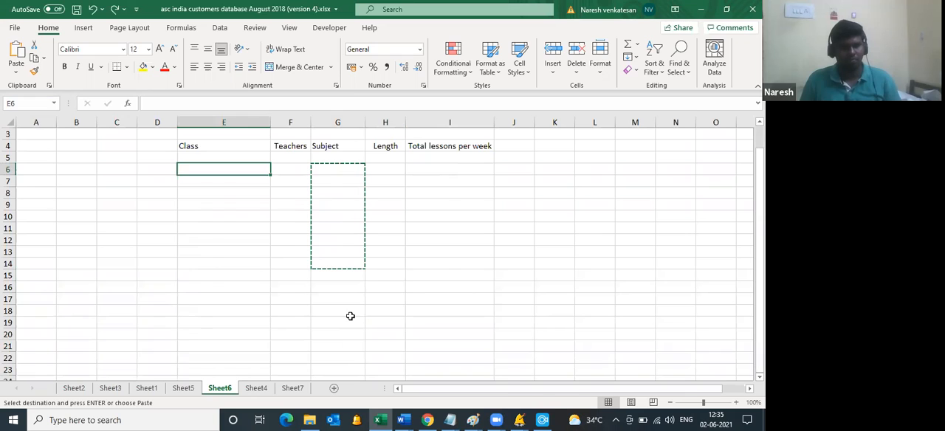
pyautogui.hotkey('ctrl', 'z')
pyautogui.hotkey('ctrl', 'z')
pyautogui.hotkey('ctrl', 'z')
# Step: Copy the lesson rows E6:I16 and paste them into the subjects stage of a new timetable's wizard in aSc Timetables
pyautogui.moveTo(212, 168); pyautogui.dragTo(431, 285)
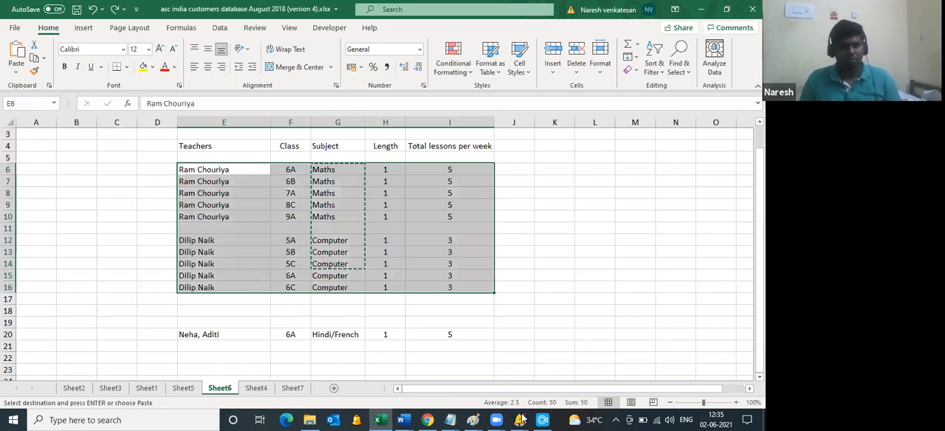
pyautogui.click(520, 420)
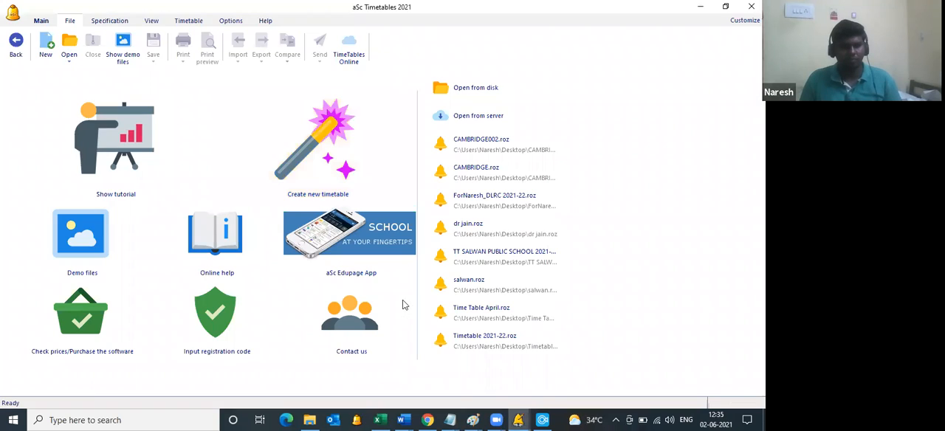
pyautogui.click(322, 164)
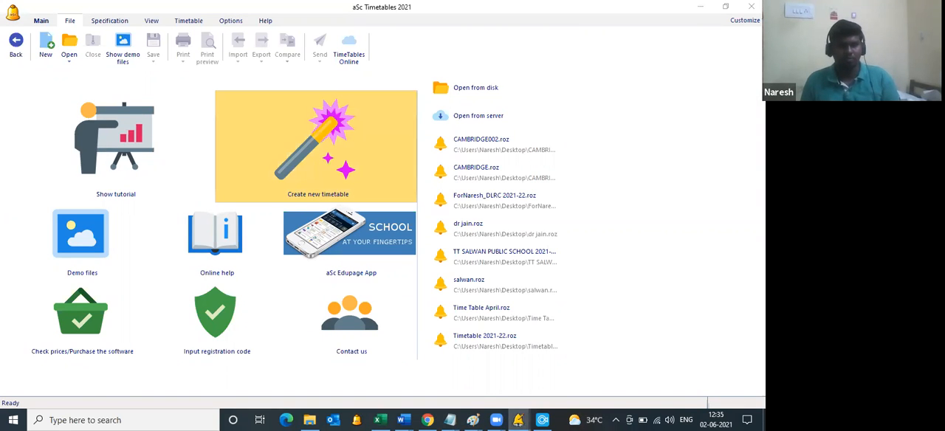
pyautogui.press('Return')
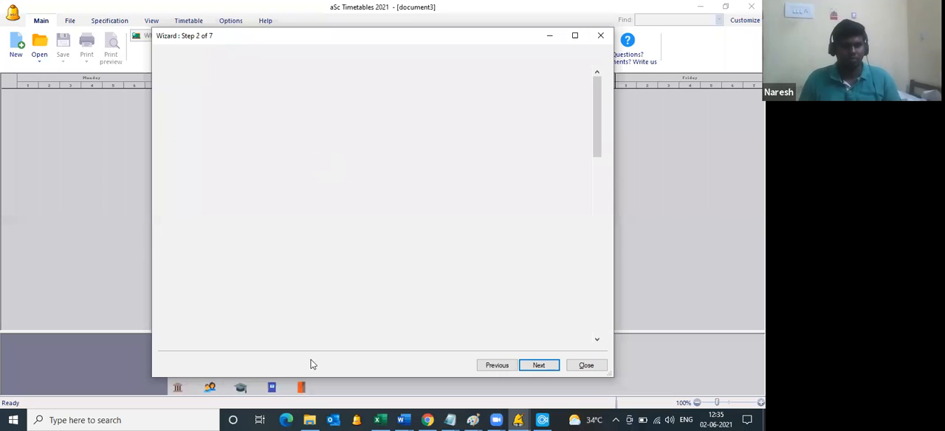
pyautogui.hotkey('ctrl', 'v')
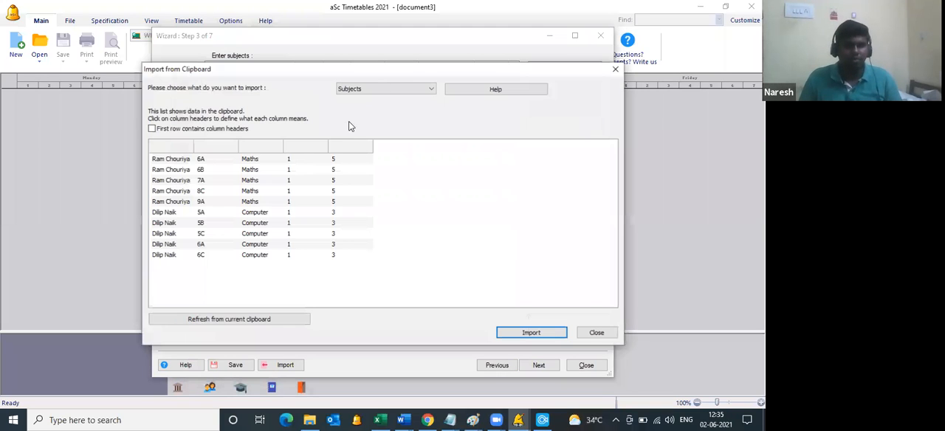
# Step: Set the clipboard import to Lessons and map the columns as Teachers, Class, Subject, Length and Total periods per week
pyautogui.click(386, 88)
pyautogui.click(356, 136)
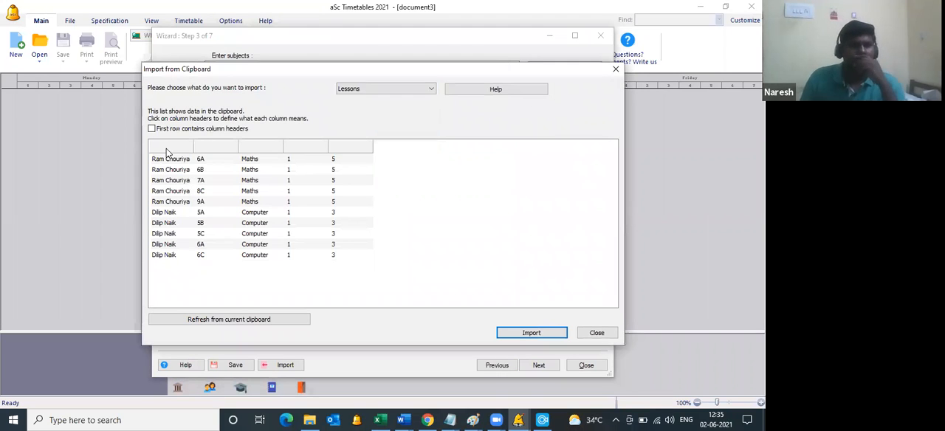
pyautogui.click(168, 172)
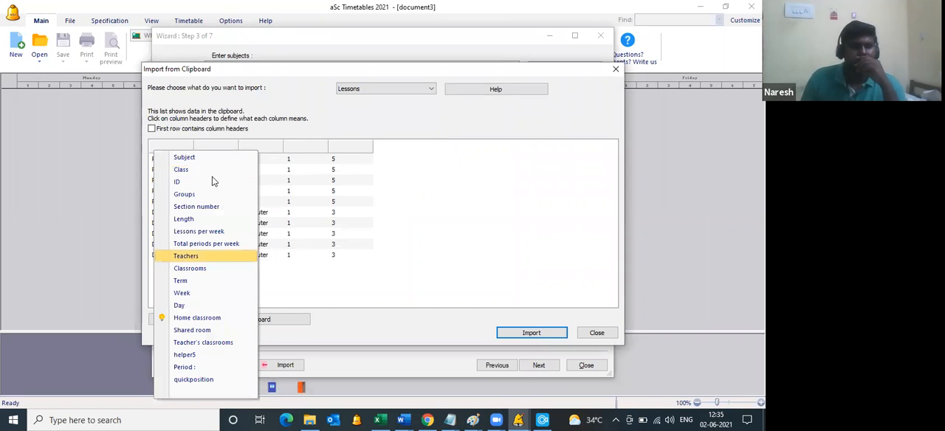
pyautogui.click(189, 256)
pyautogui.click(216, 168)
pyautogui.click(218, 172)
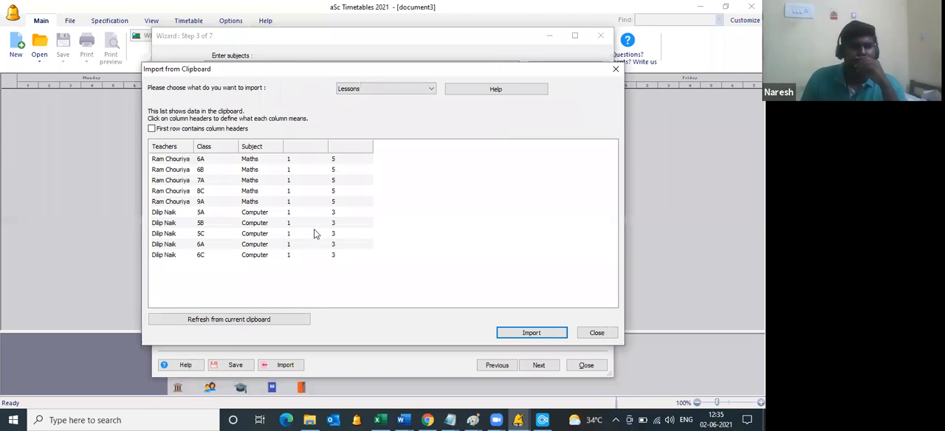
pyautogui.click(314, 229)
pyautogui.click(365, 218)
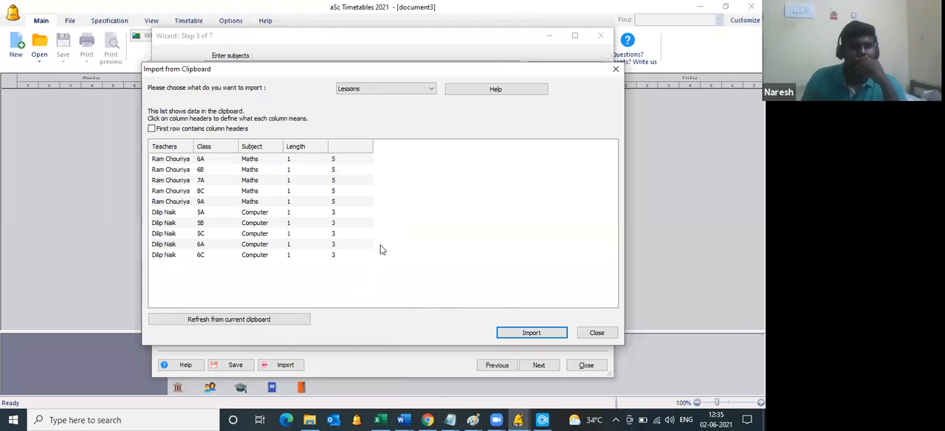
pyautogui.click(378, 251)
# Step: Import the lessons, accept adding all teachers, classes and subjects, and close the timetable wizard
pyautogui.click(539, 332)
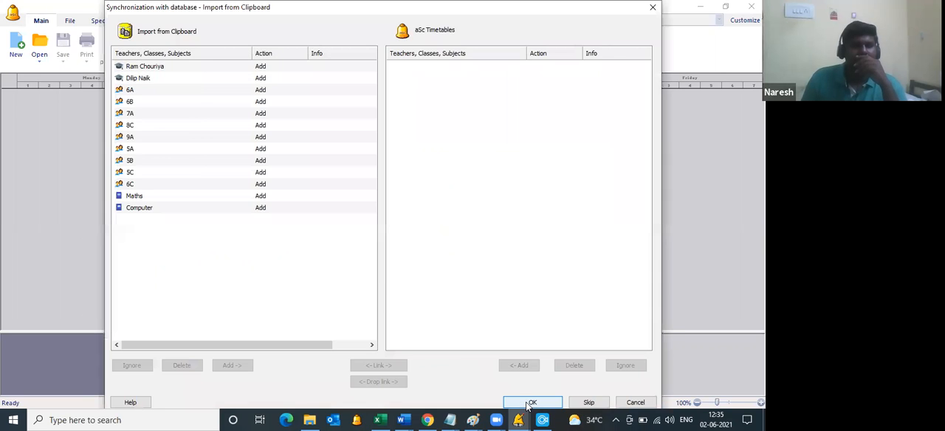
pyautogui.click(530, 401)
pyautogui.click(530, 401)
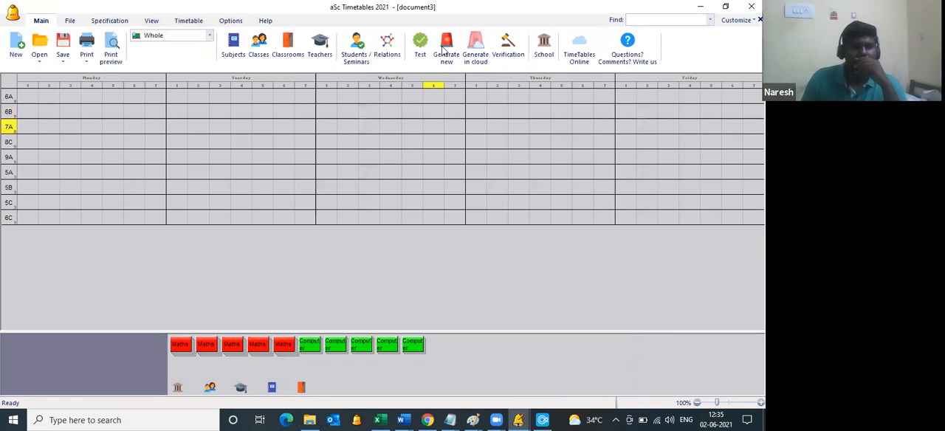
pyautogui.click(445, 49)
# Step: Generate the imported lessons' timetable and start saving it to TimeTables Online, accepting the [Last name] [First name] format for teacher names
pyautogui.click(488, 244)
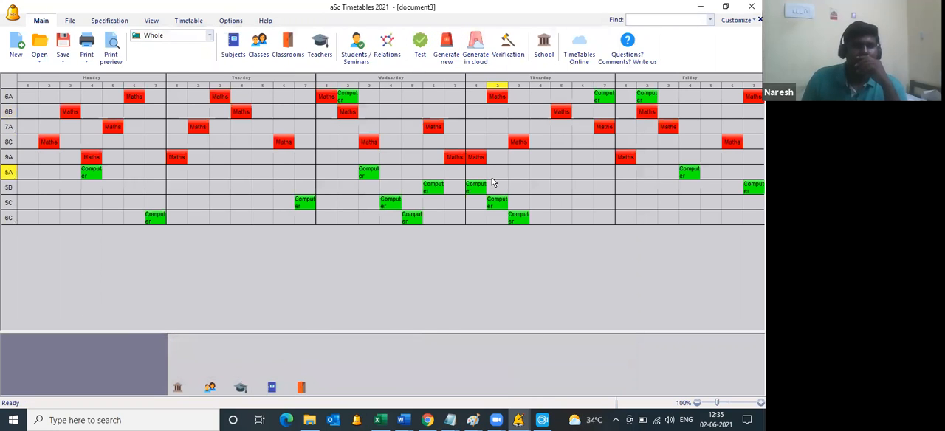
pyautogui.click(579, 58)
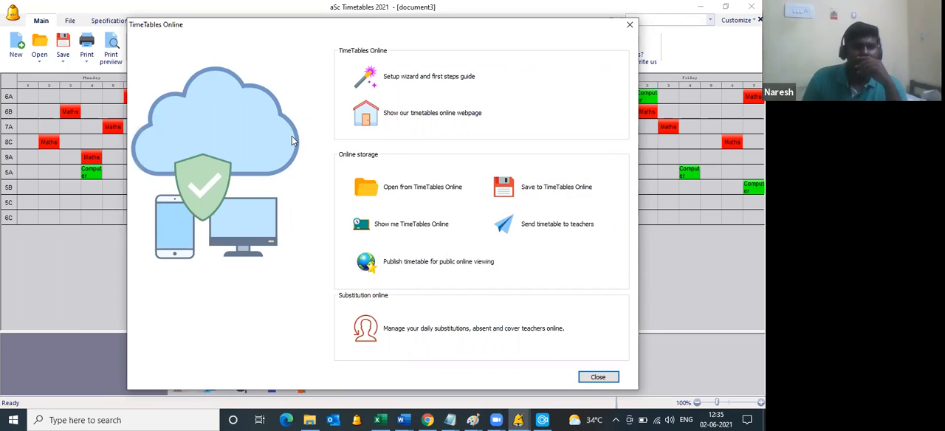
pyautogui.click(551, 191)
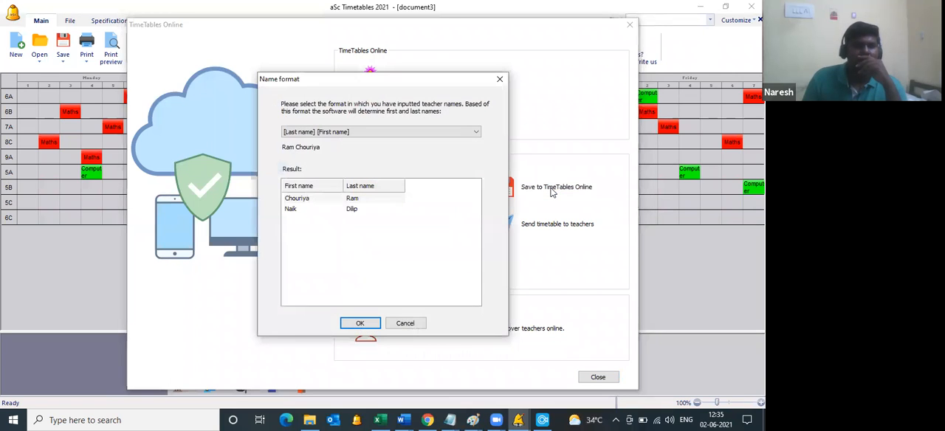
pyautogui.click(362, 322)
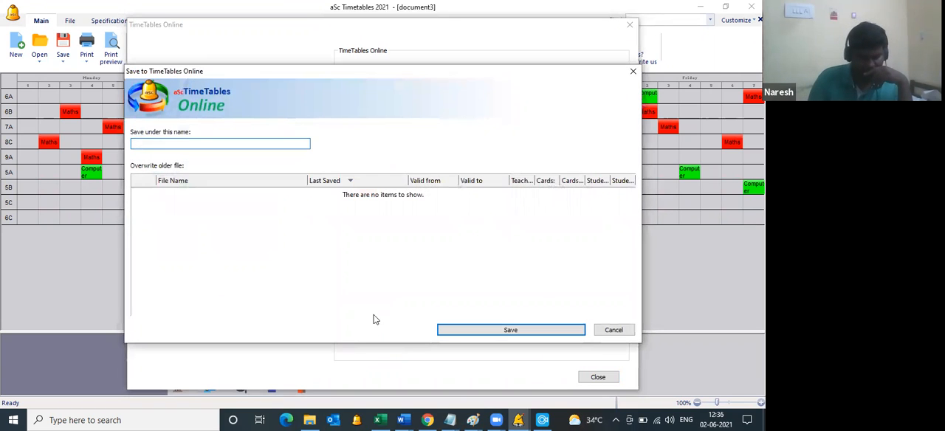
# Step: Save the timetable online under the name euro 2021 and close the save dialog
pyautogui.write('euro 2021')
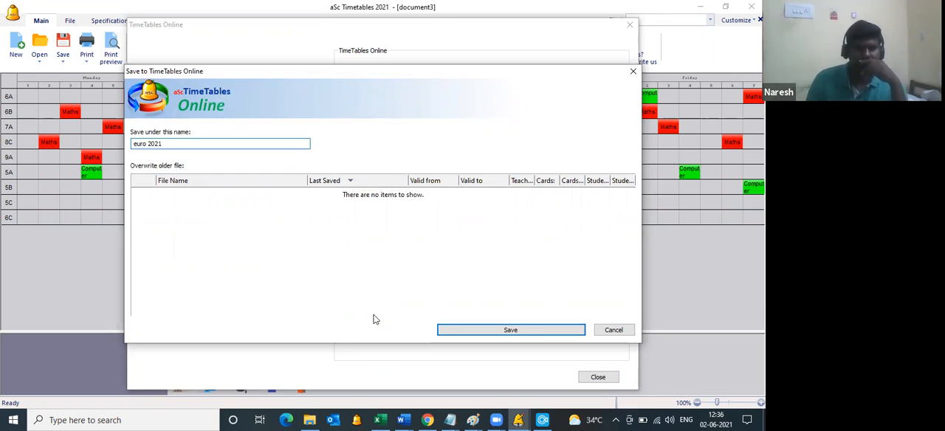
pyautogui.press('Return')
pyautogui.click(369, 212)
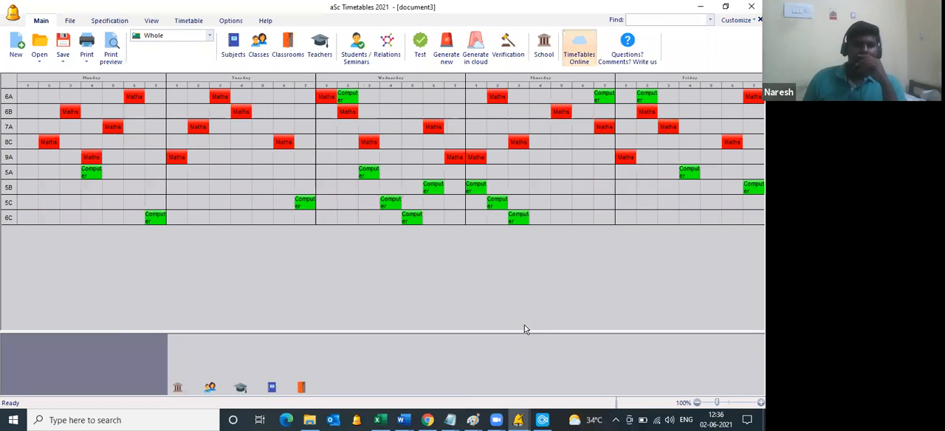
pyautogui.click(528, 329)
# Step: Switch to Chrome, open the uploaded euro 2021 timetable in the online editor, and compare it with the desktop timetable
pyautogui.click(428, 419)
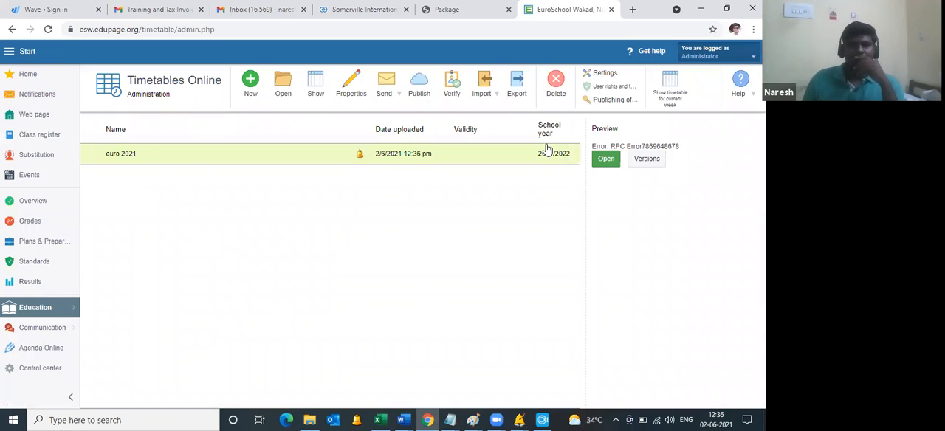
pyautogui.click(607, 159)
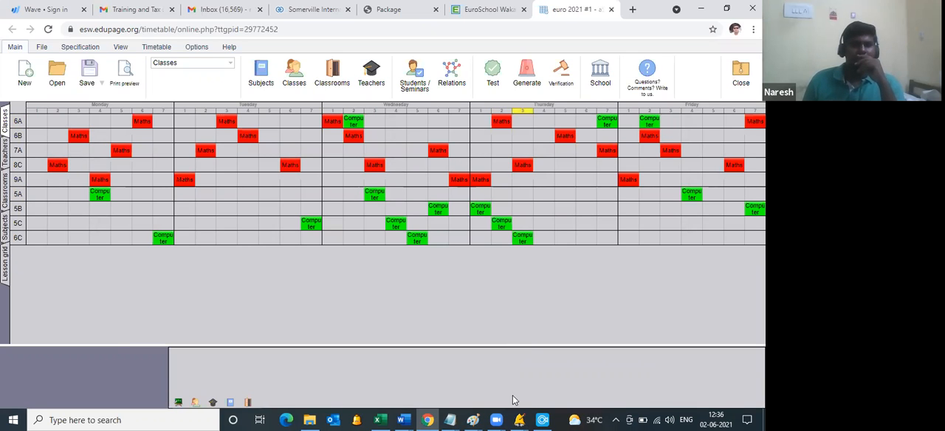
pyautogui.click(521, 419)
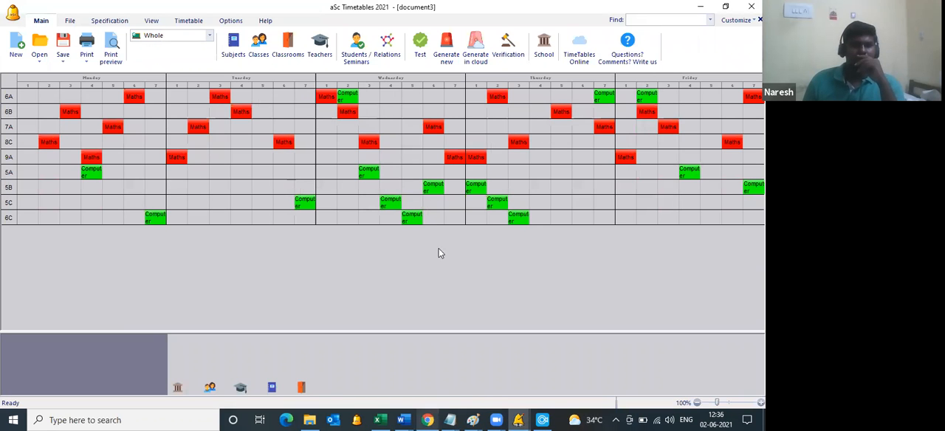
pyautogui.hotkey('alt', 'Tab')
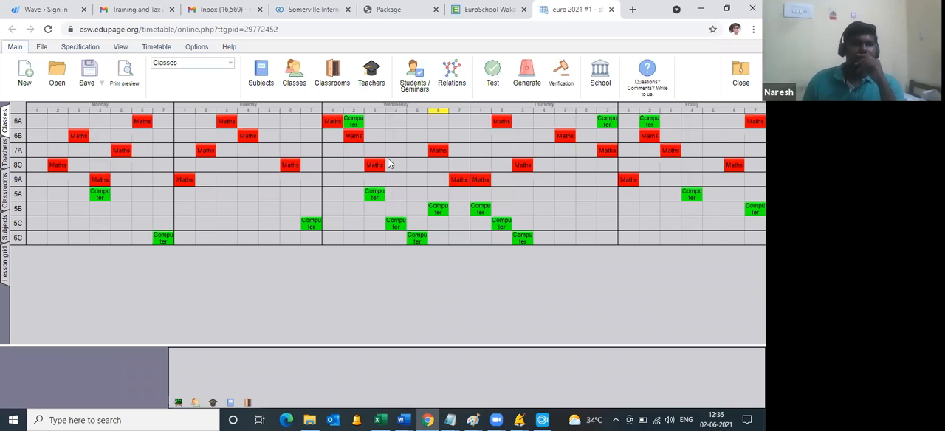
pyautogui.click(268, 80)
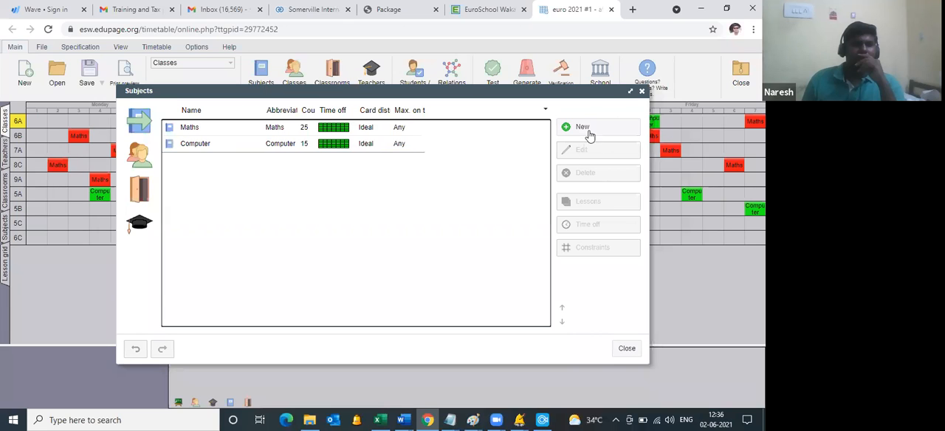
pyautogui.click(584, 127)
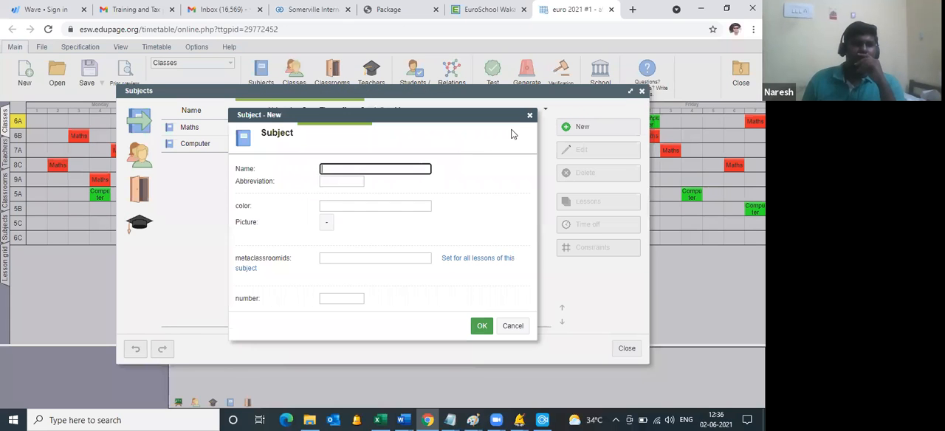
pyautogui.click(530, 117)
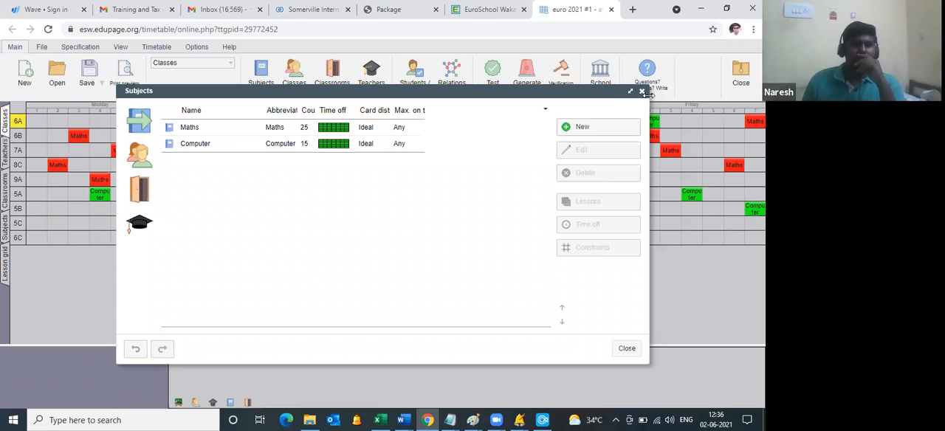
# Step: Generate the euro 2021 timetable again in the online editor under Strict conditions and accept the result
pyautogui.click(526, 74)
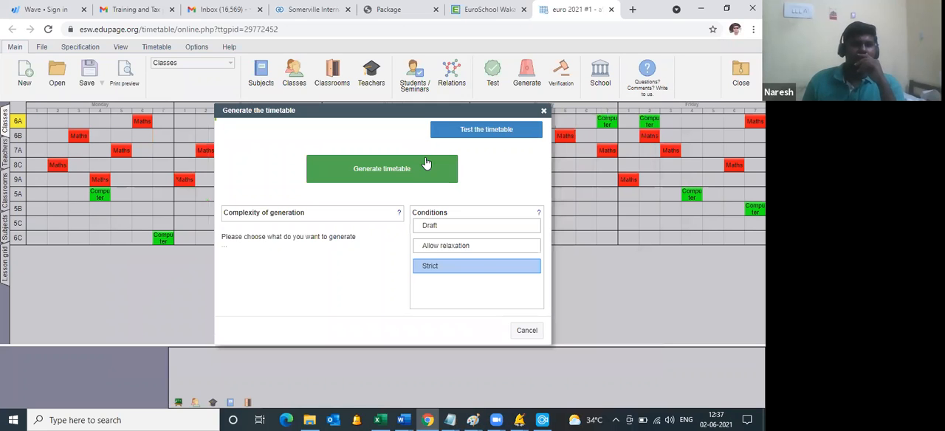
pyautogui.click(420, 171)
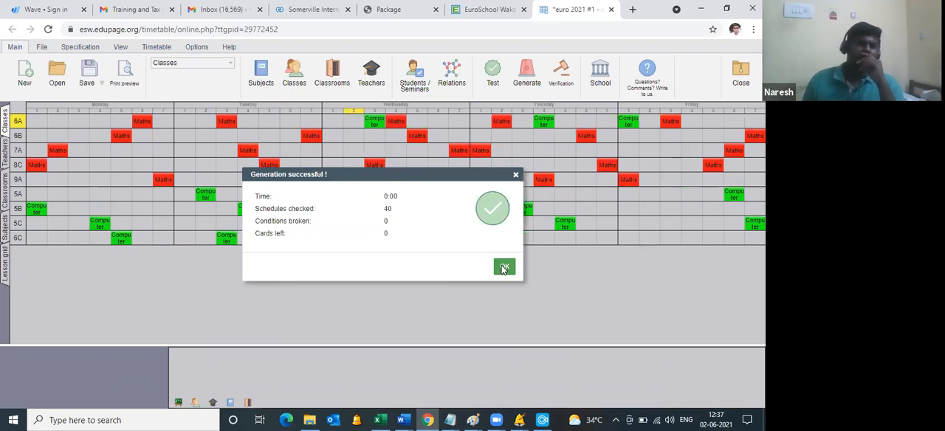
pyautogui.click(503, 267)
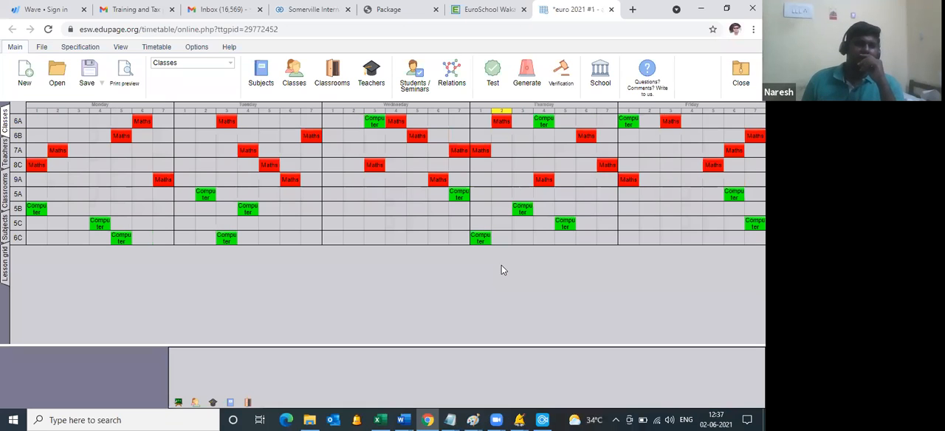
# Step: Save the online timetable as version 2 with the note "added sports subjects" and review the version history of euro 2021
pyautogui.click(90, 80)
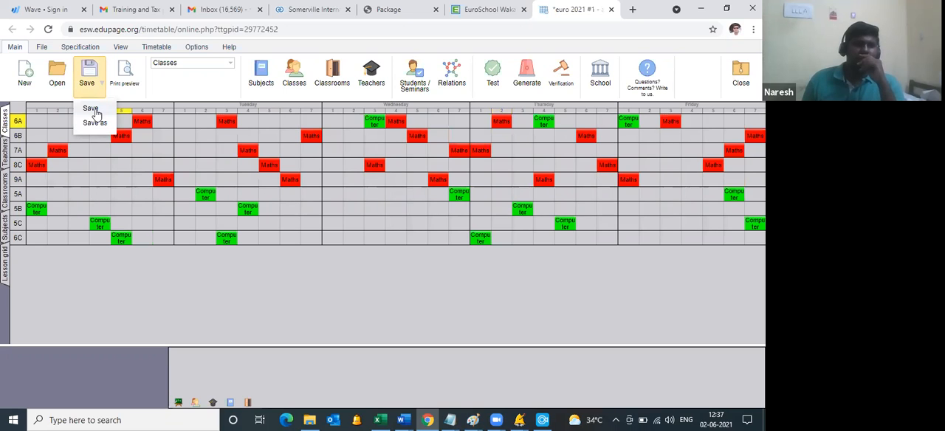
pyautogui.click(91, 110)
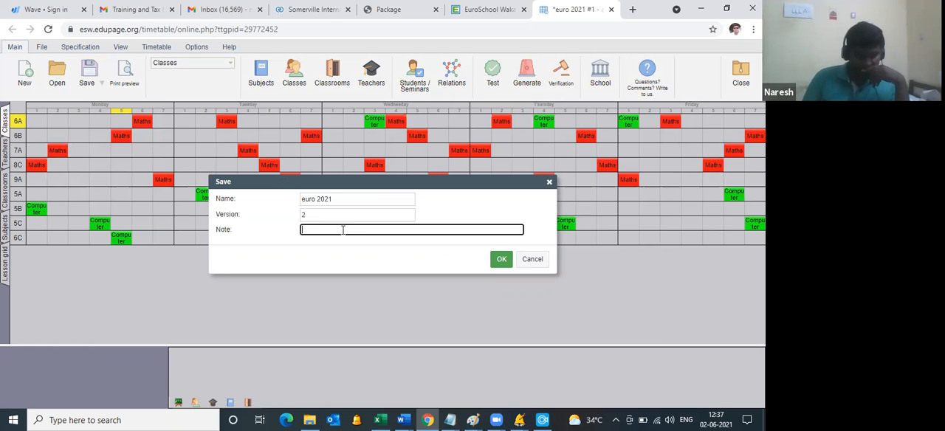
pyautogui.write('ad')
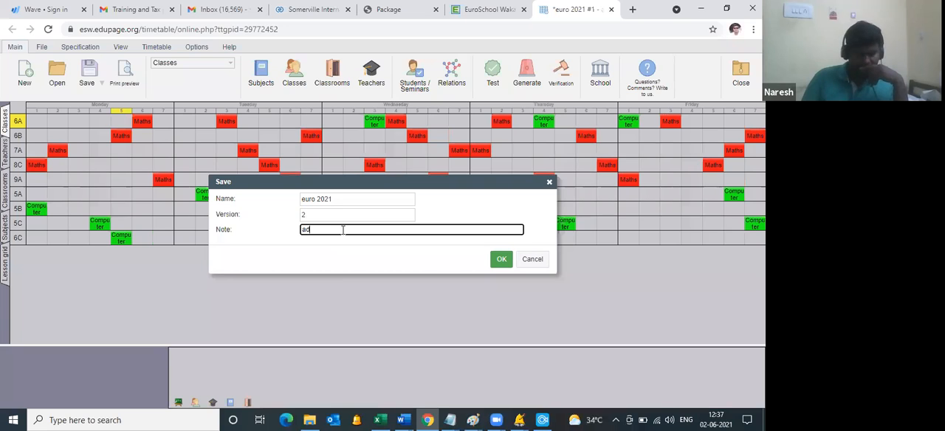
pyautogui.write('ded sports')
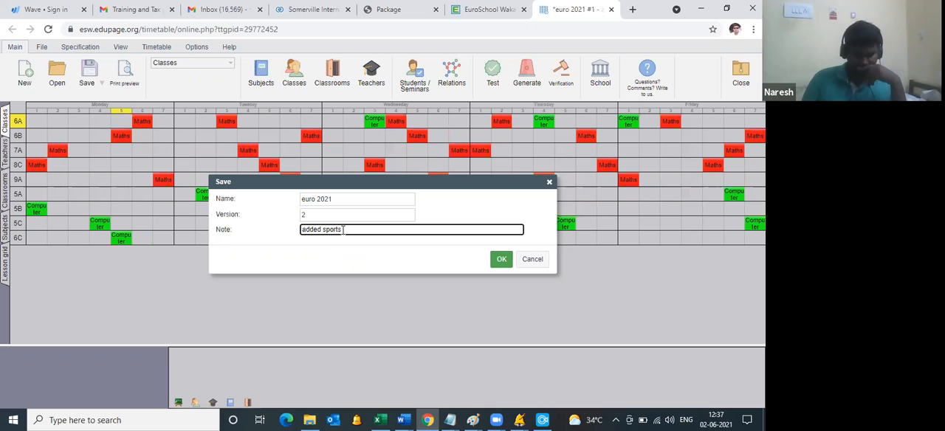
pyautogui.write(' subjects')
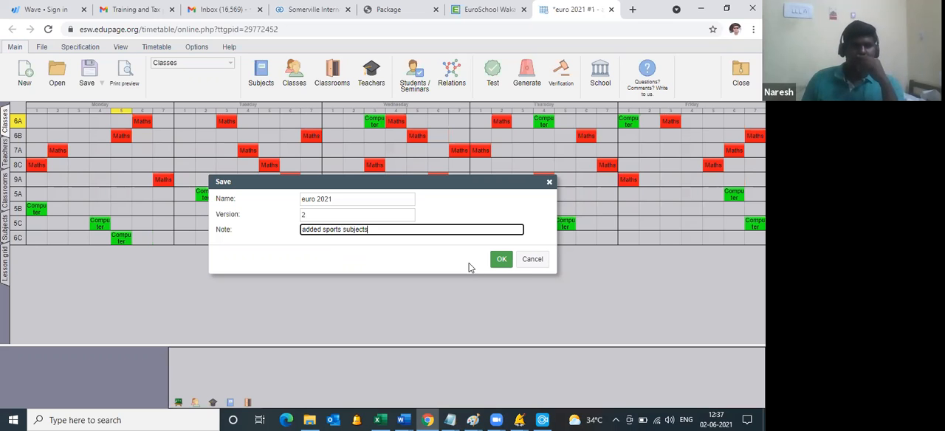
pyautogui.click(501, 260)
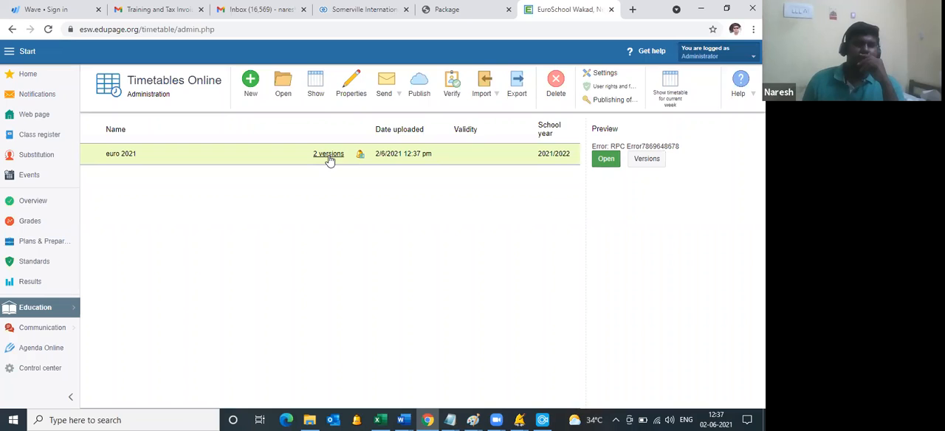
pyautogui.click(328, 155)
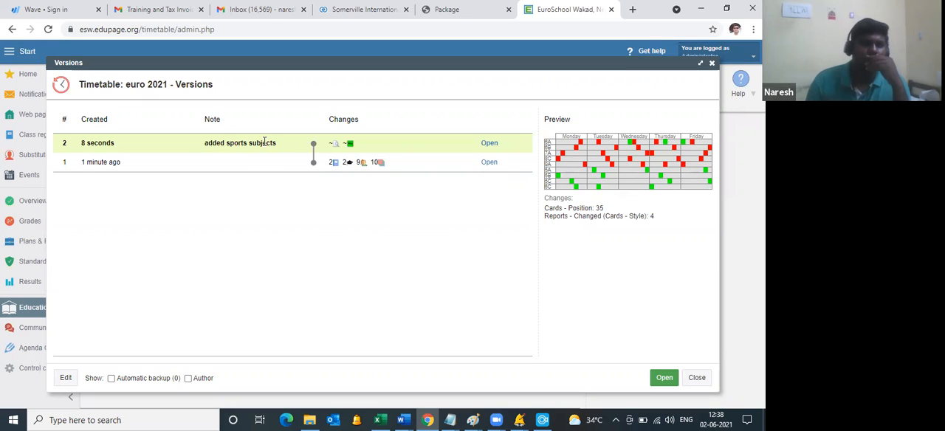
pyautogui.click(698, 377)
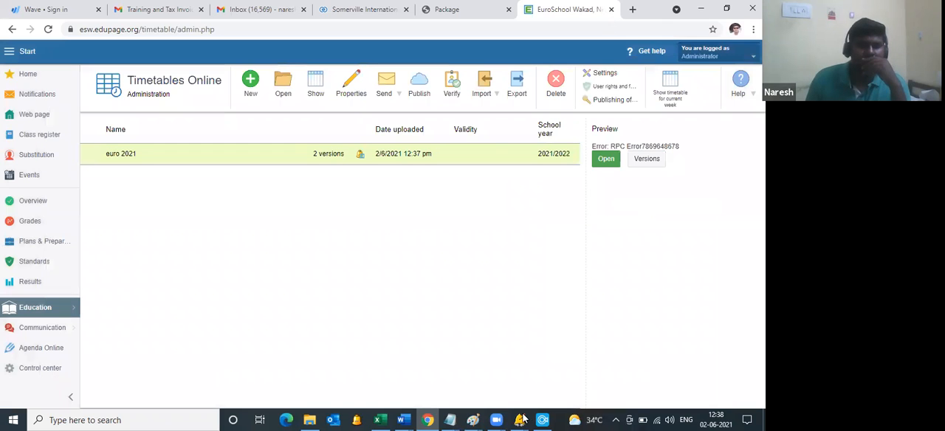
# Step: Switch to aSc Timetables and close the open timetable document
pyautogui.moveTo(521, 419)
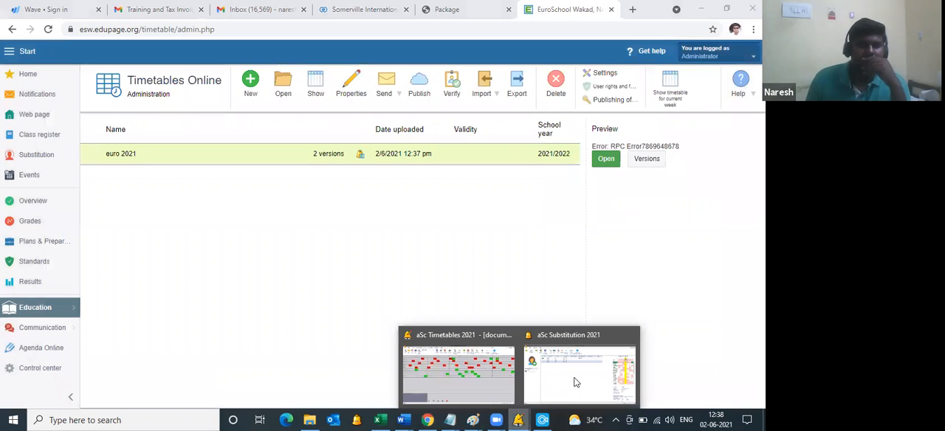
pyautogui.click(485, 366)
pyautogui.click(760, 20)
pyautogui.click(393, 235)
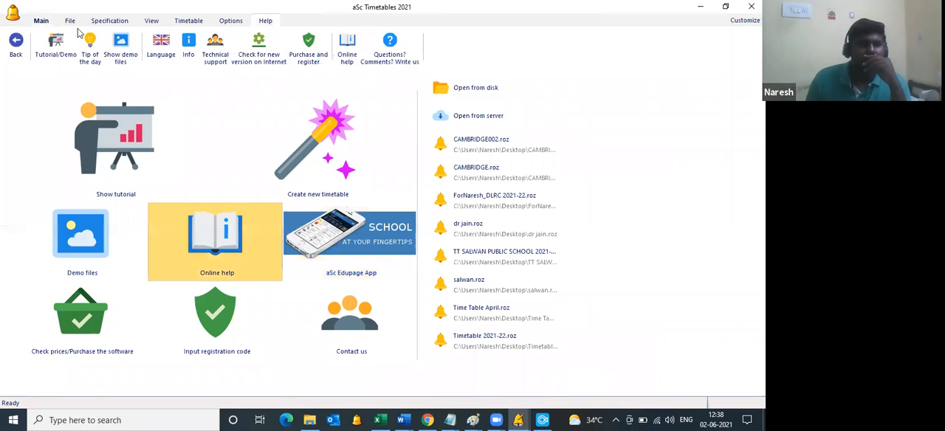
# Step: Open the existing euro 2021 timetable from TimeTables Online
pyautogui.click(41, 21)
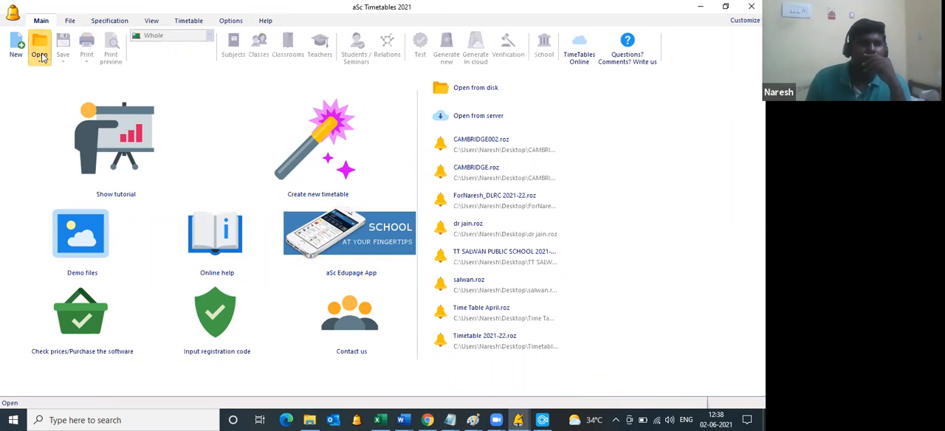
pyautogui.click(42, 56)
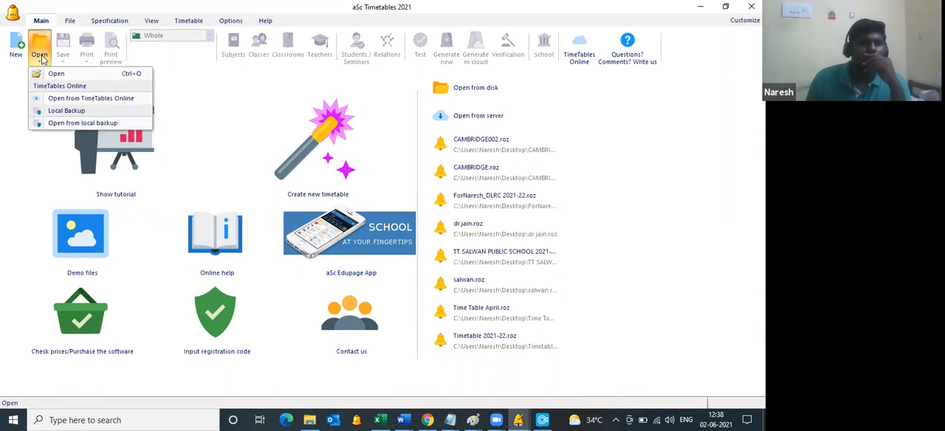
pyautogui.click(80, 98)
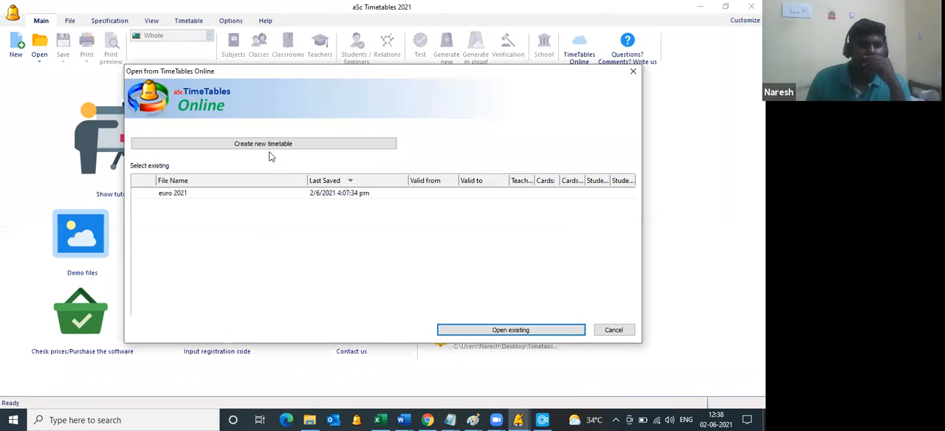
pyautogui.click(228, 194)
pyautogui.click(499, 333)
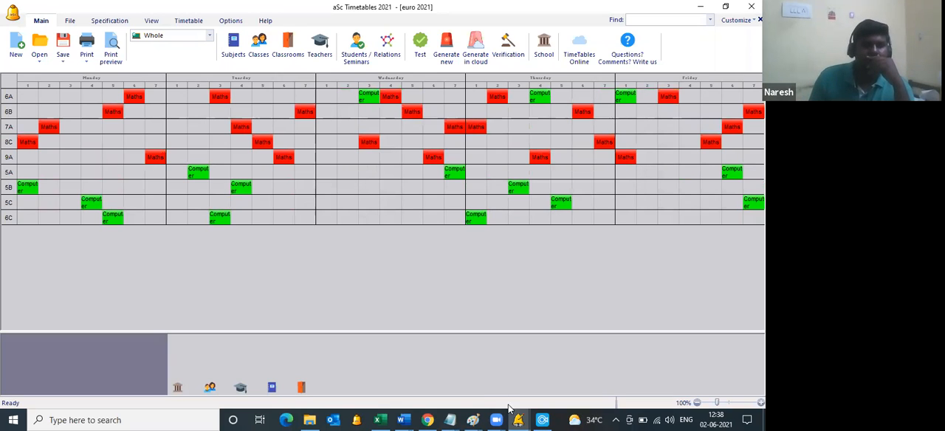
# Step: Switch to Microsoft Edge, go to esw.edupage.org and open the school's public Timetable page
pyautogui.click(427, 419)
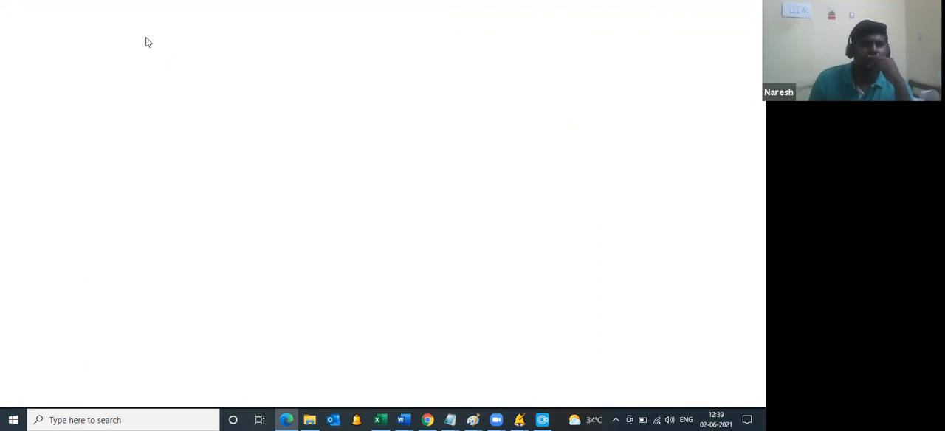
pyautogui.write('eesw')
pyautogui.press('BackSpace')
pyautogui.press('BackSpace')
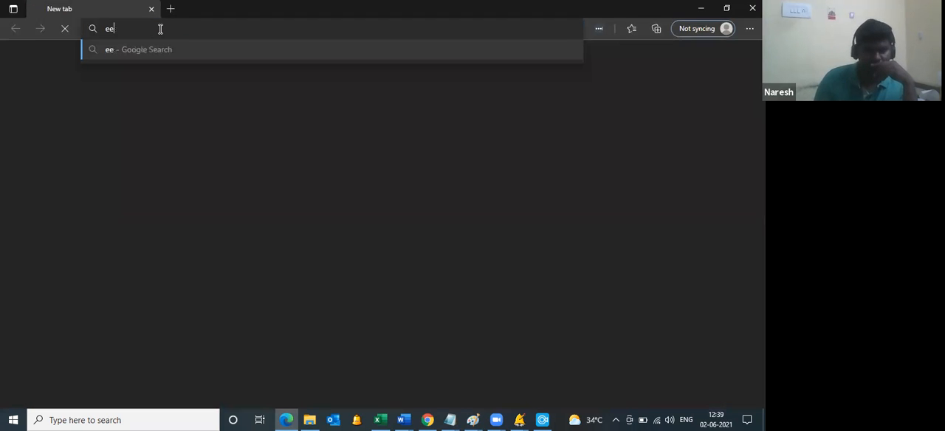
pyautogui.write('sw')
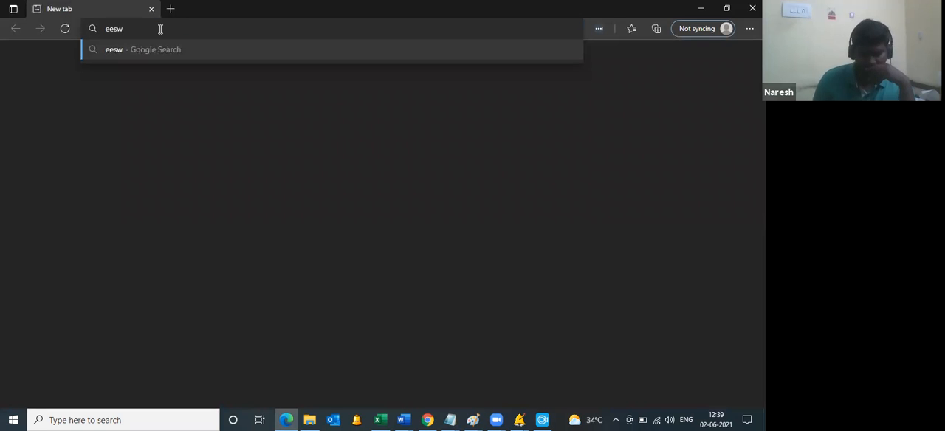
pyautogui.press('BackSpace')
pyautogui.press('BackSpace')
pyautogui.press('BackSpace')
pyautogui.write('sw')
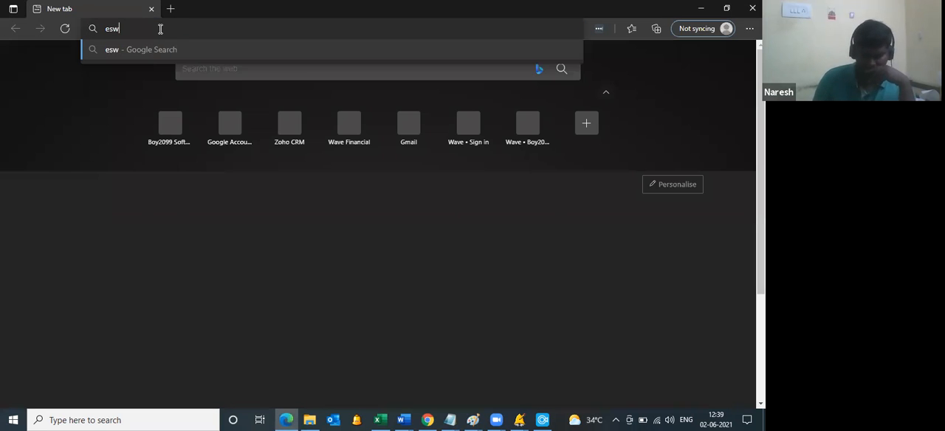
pyautogui.write('.edupage')
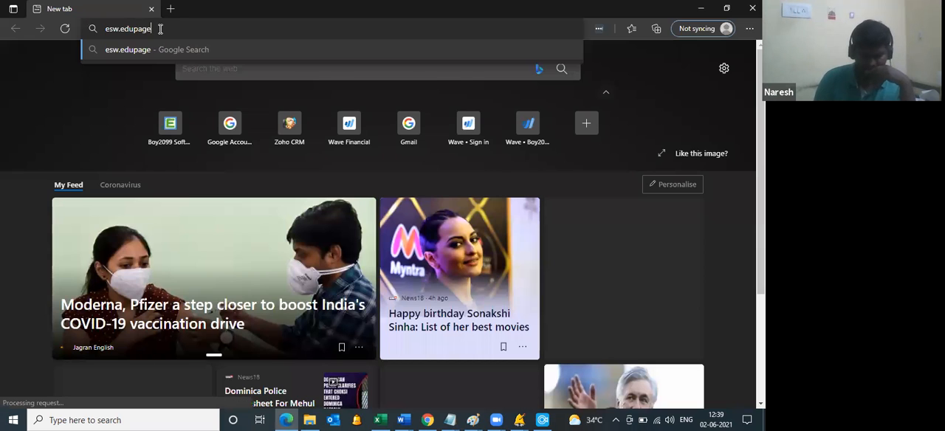
pyautogui.write('.')
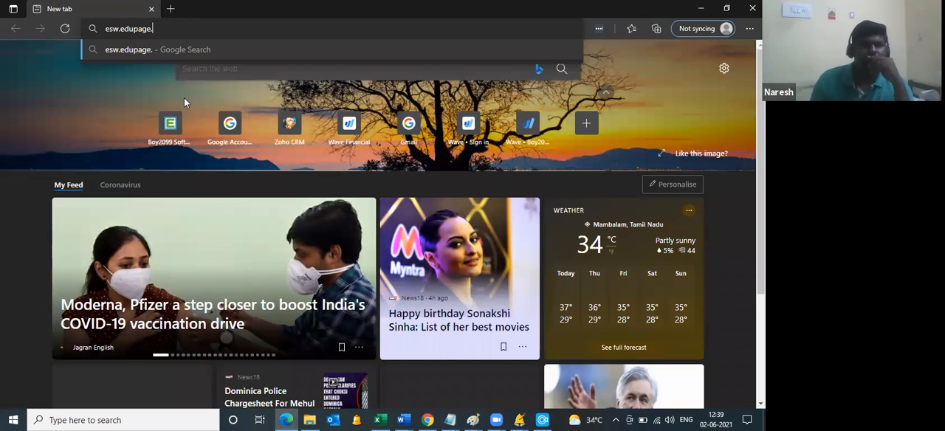
pyautogui.write('org')
pyautogui.press('Return')
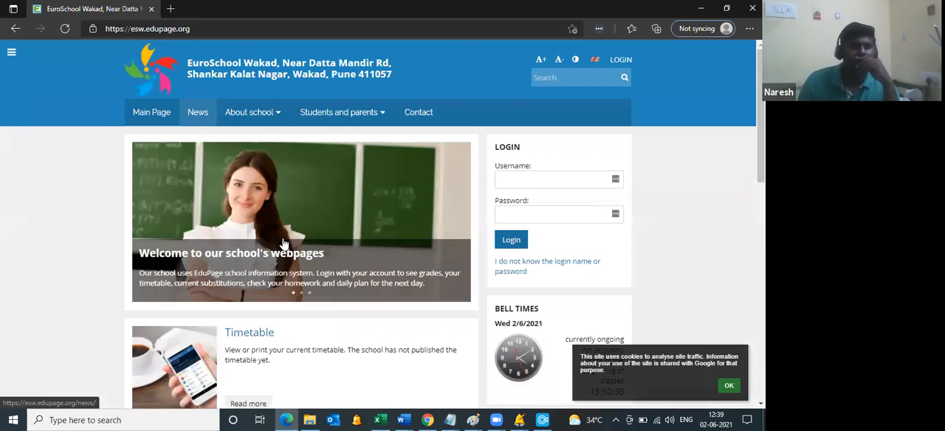
pyautogui.click(248, 333)
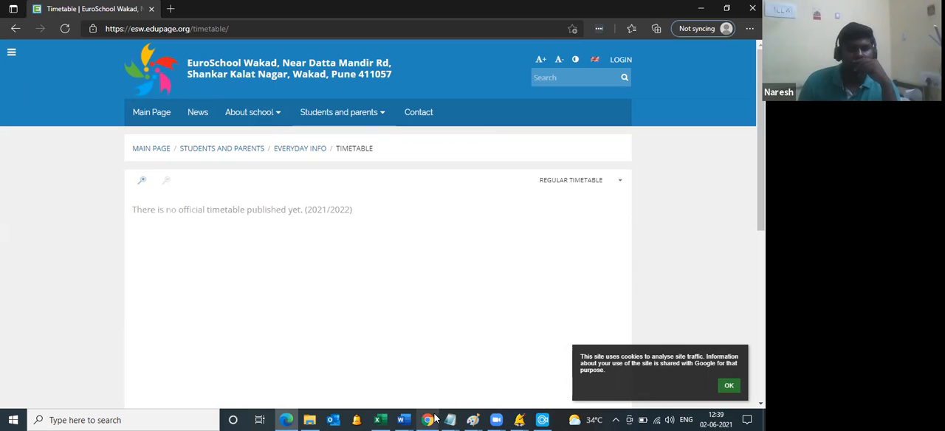
# Step: Switch to Chrome and publish euro 2021 for school year 2021/2022, keeping the data import and the change notification enabled
pyautogui.hotkey('alt', 'Tab')
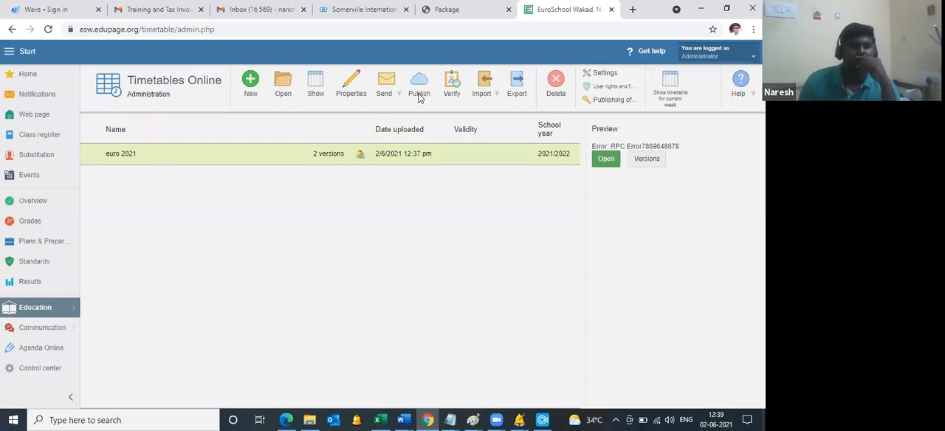
pyautogui.click(419, 94)
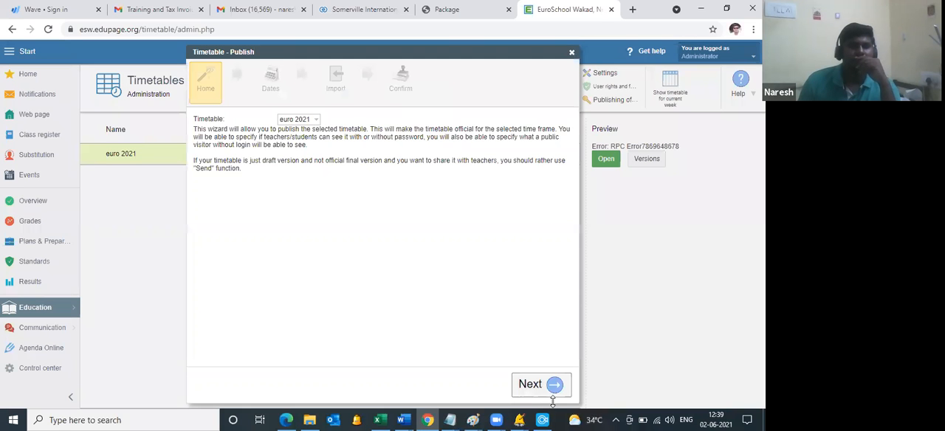
pyautogui.click(553, 391)
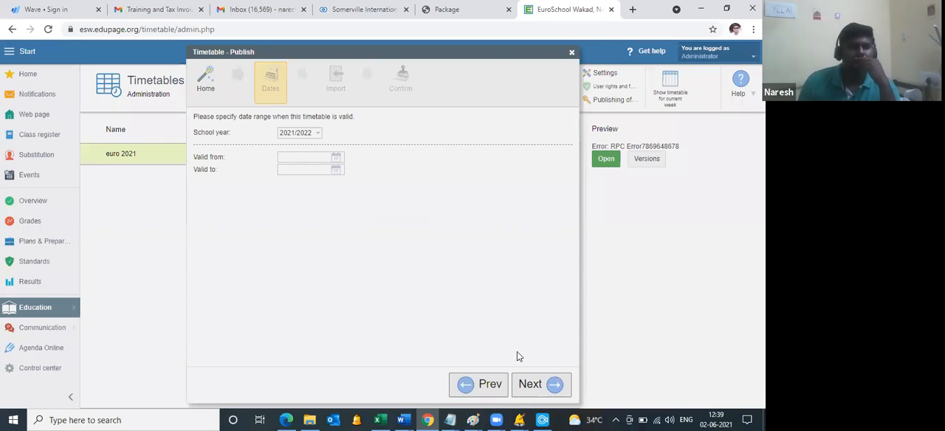
pyautogui.click(521, 393)
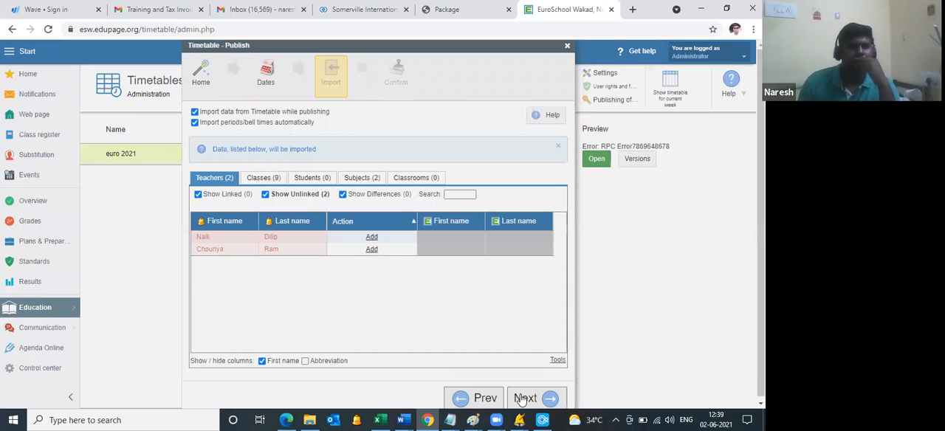
pyautogui.click(521, 398)
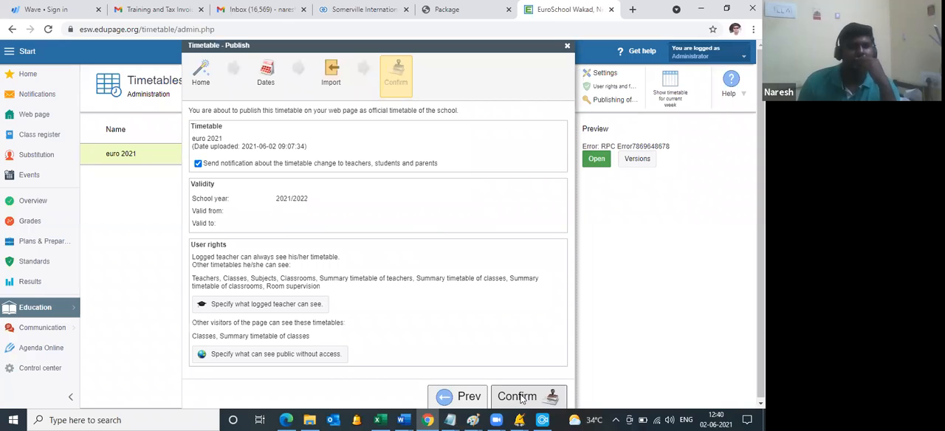
pyautogui.click(522, 399)
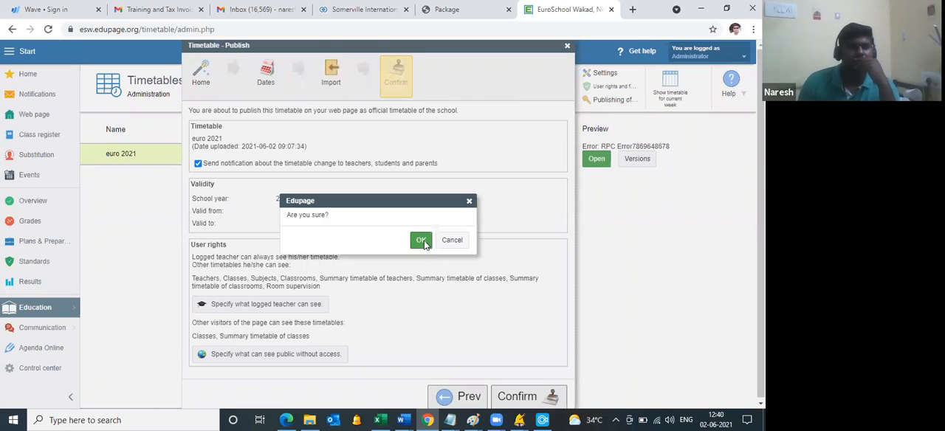
pyautogui.click(421, 241)
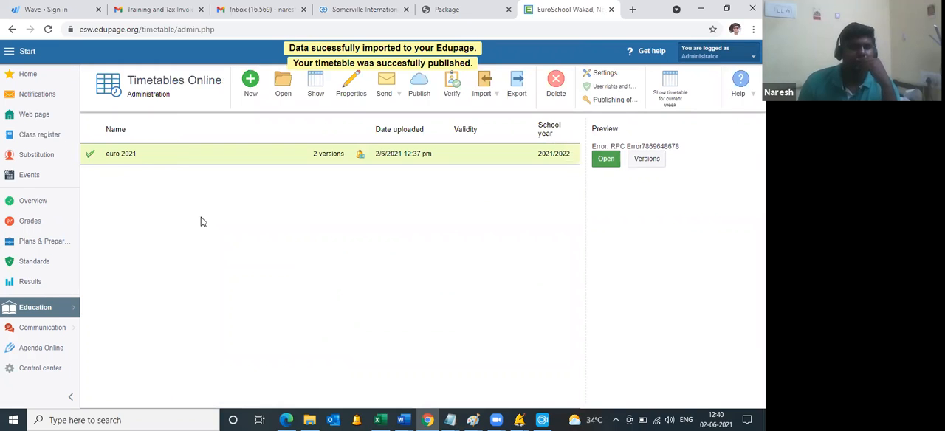
# Step: Switch back to Edge, reload the public Timetable page and examine the class 6A timetable and its extra options
pyautogui.hotkey('alt', 'Tab')
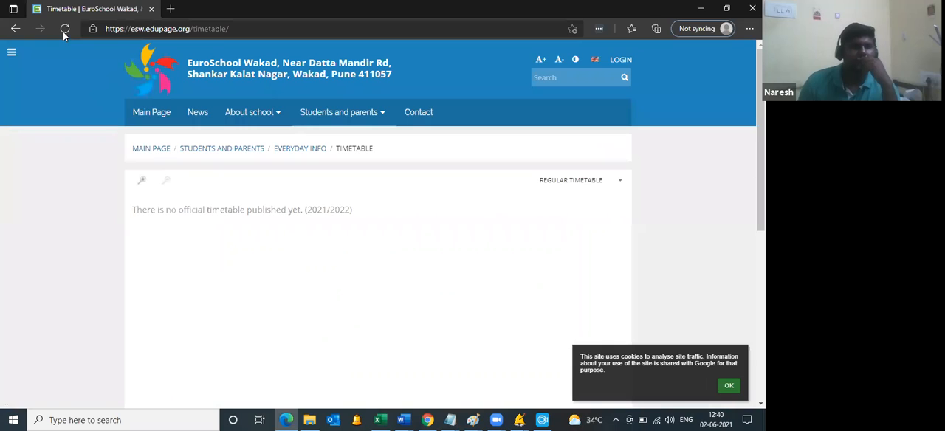
pyautogui.click(62, 31)
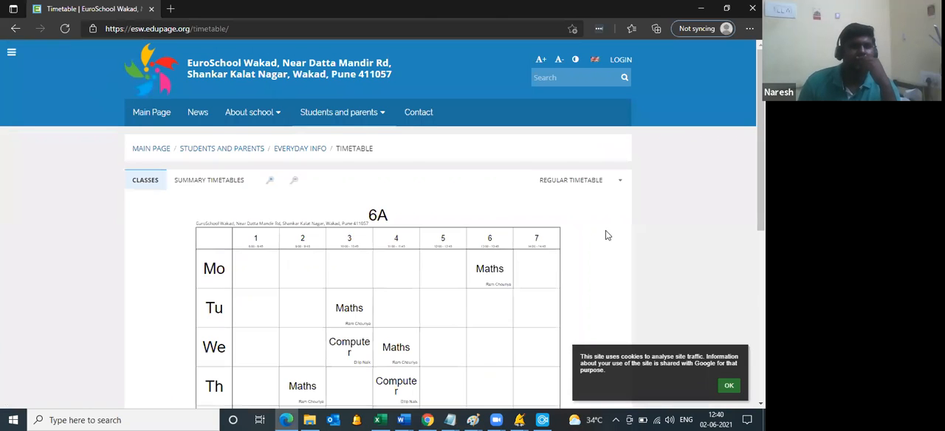
pyautogui.scroll(-2, 605, 235)
pyautogui.scroll(2, 598, 206)
pyautogui.click(621, 186)
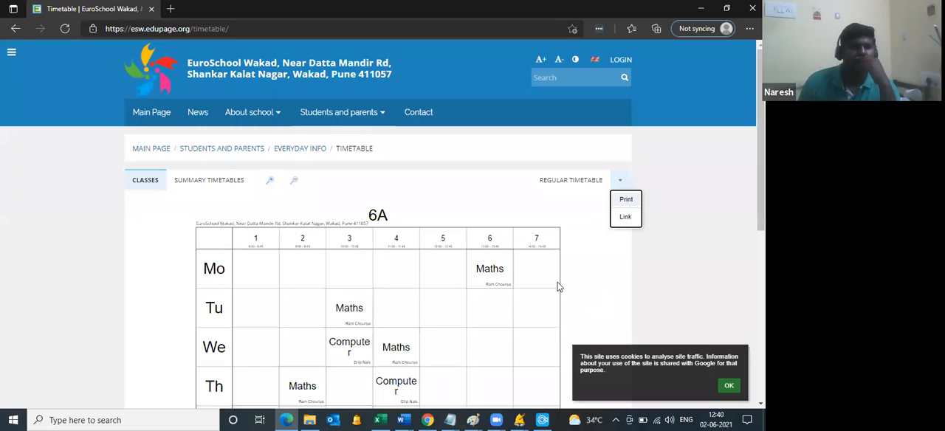
# Step: Display the timetable of class 6B on the public page and examine the whole week
pyautogui.click(152, 184)
pyautogui.click(139, 217)
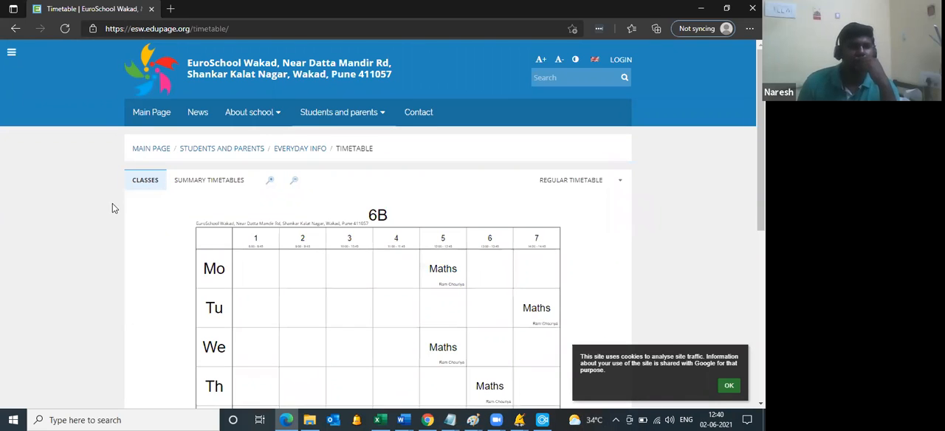
pyautogui.scroll(-3, 112, 205)
pyautogui.scroll(1, 383, 222)
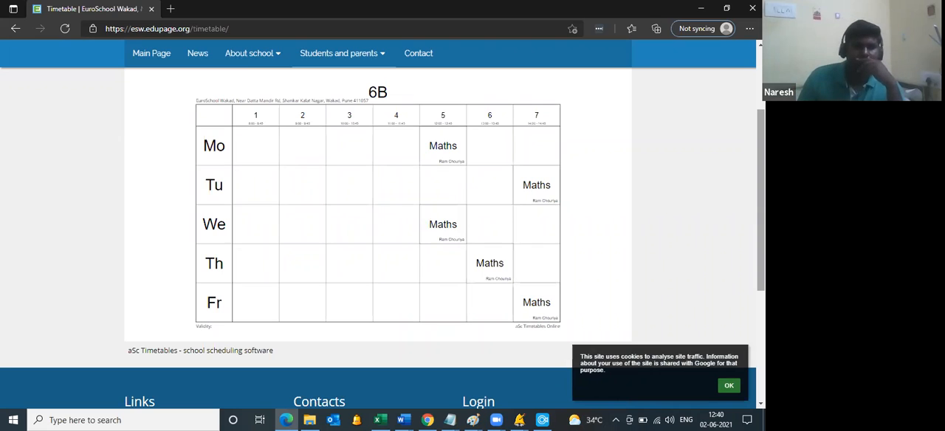
# Step: Switch to aSc Timetables, bring up the Notepad contact details in front of it and enlarge their font
pyautogui.click(520, 420)
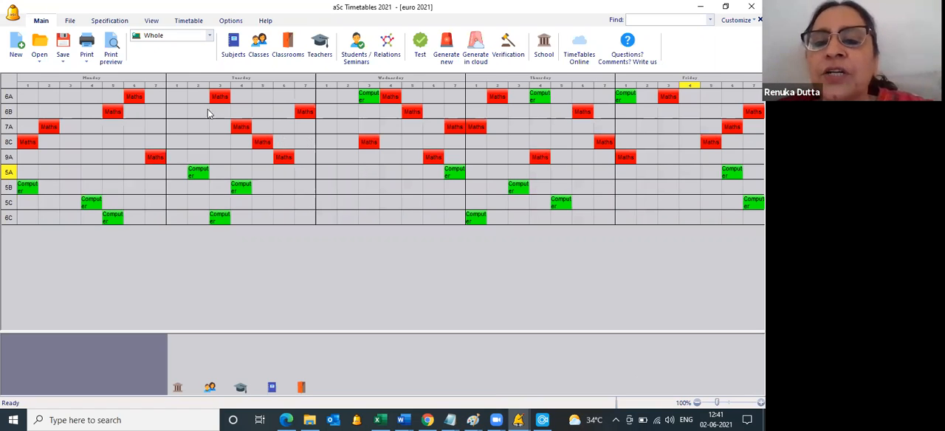
pyautogui.hotkey('alt', 'Tab')
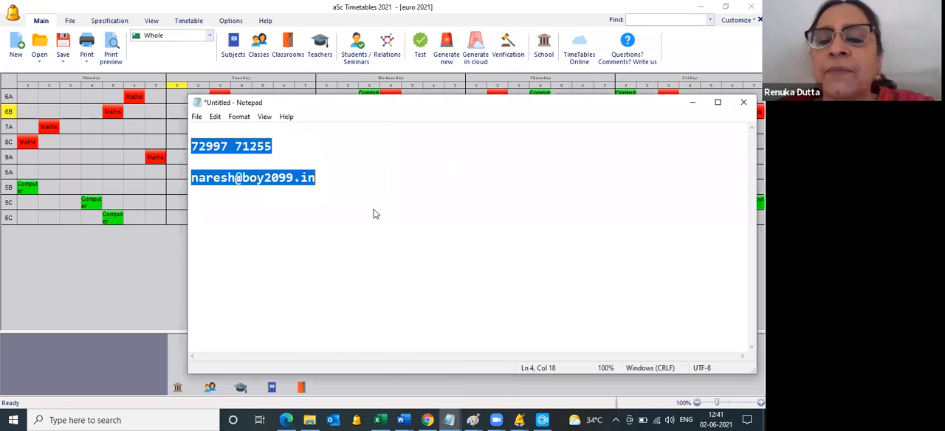
pyautogui.hotkey('alt', 'o')
pyautogui.press('f')
pyautogui.click(379, 391)
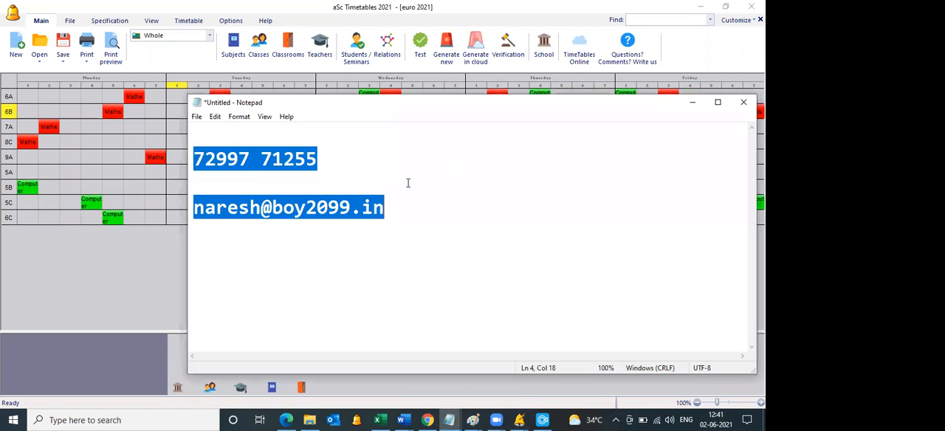
pyautogui.press('Left')
pyautogui.press('Left')
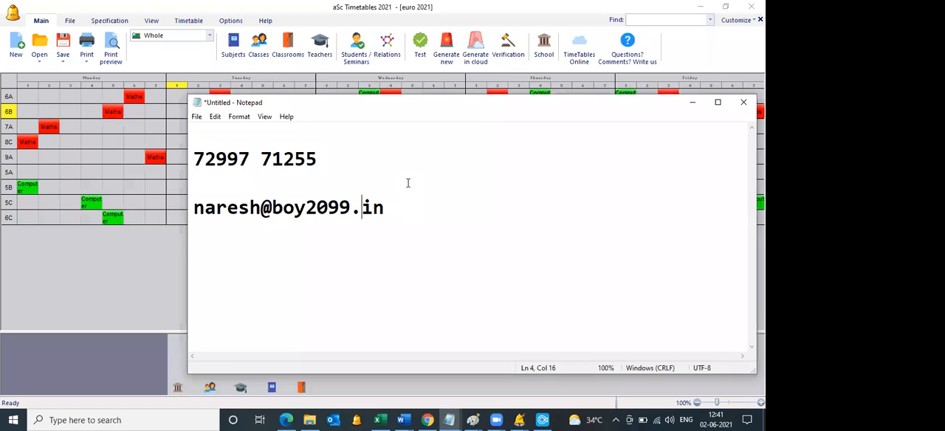